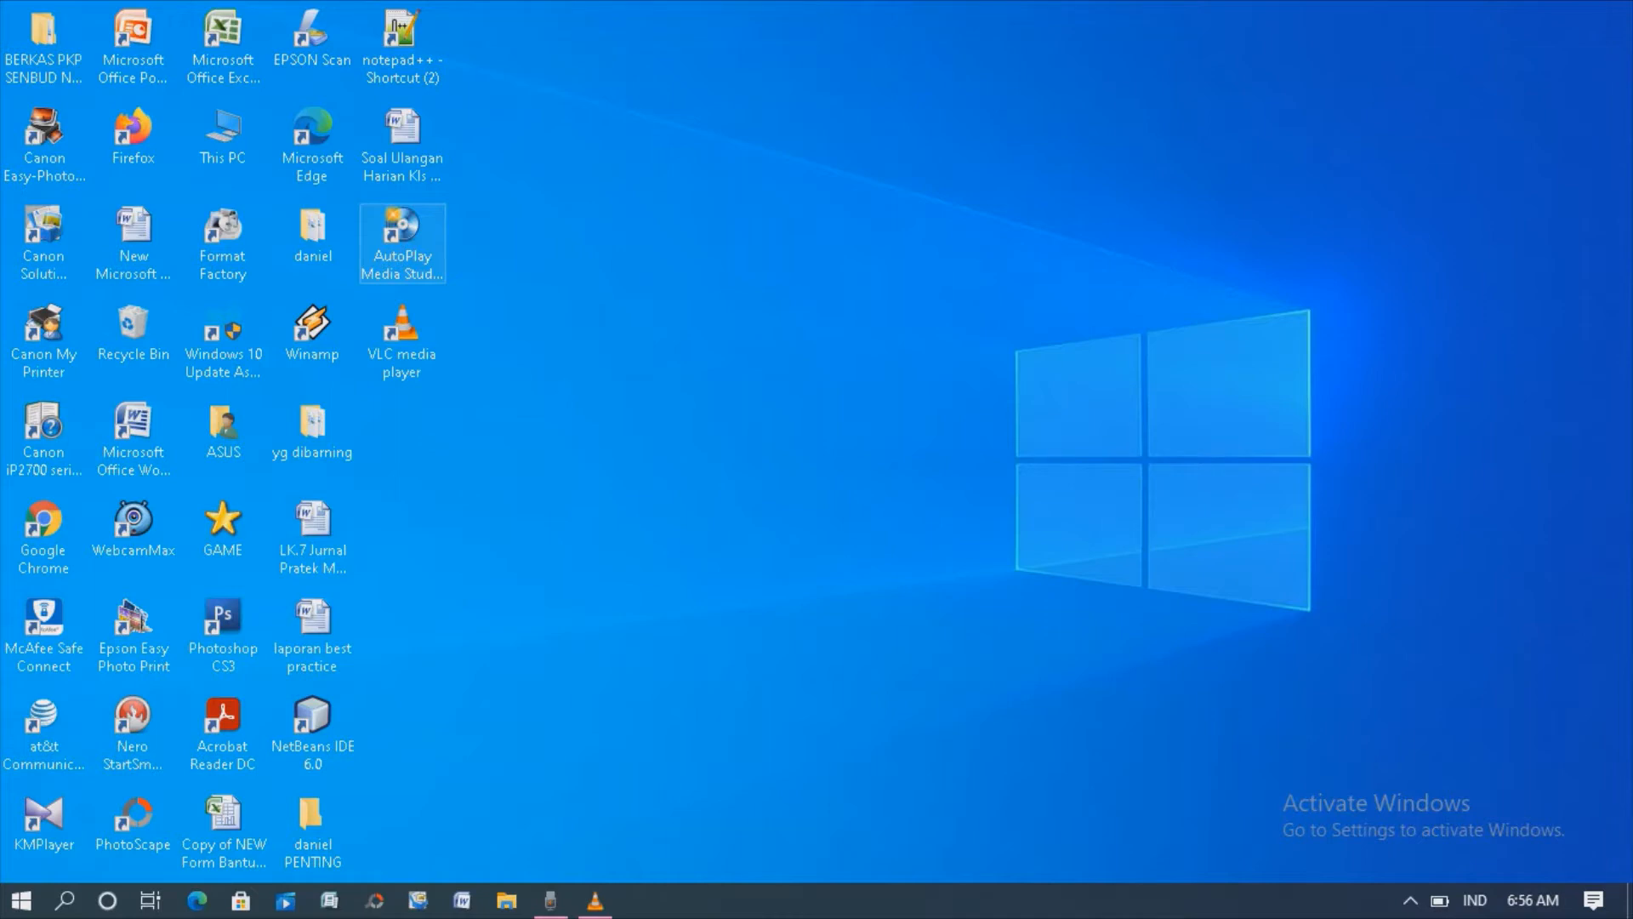
# Step: Launch AutoPlay Media Studio, continue with the trial version and dismiss the missing controls notice
pyautogui.click(402, 243)
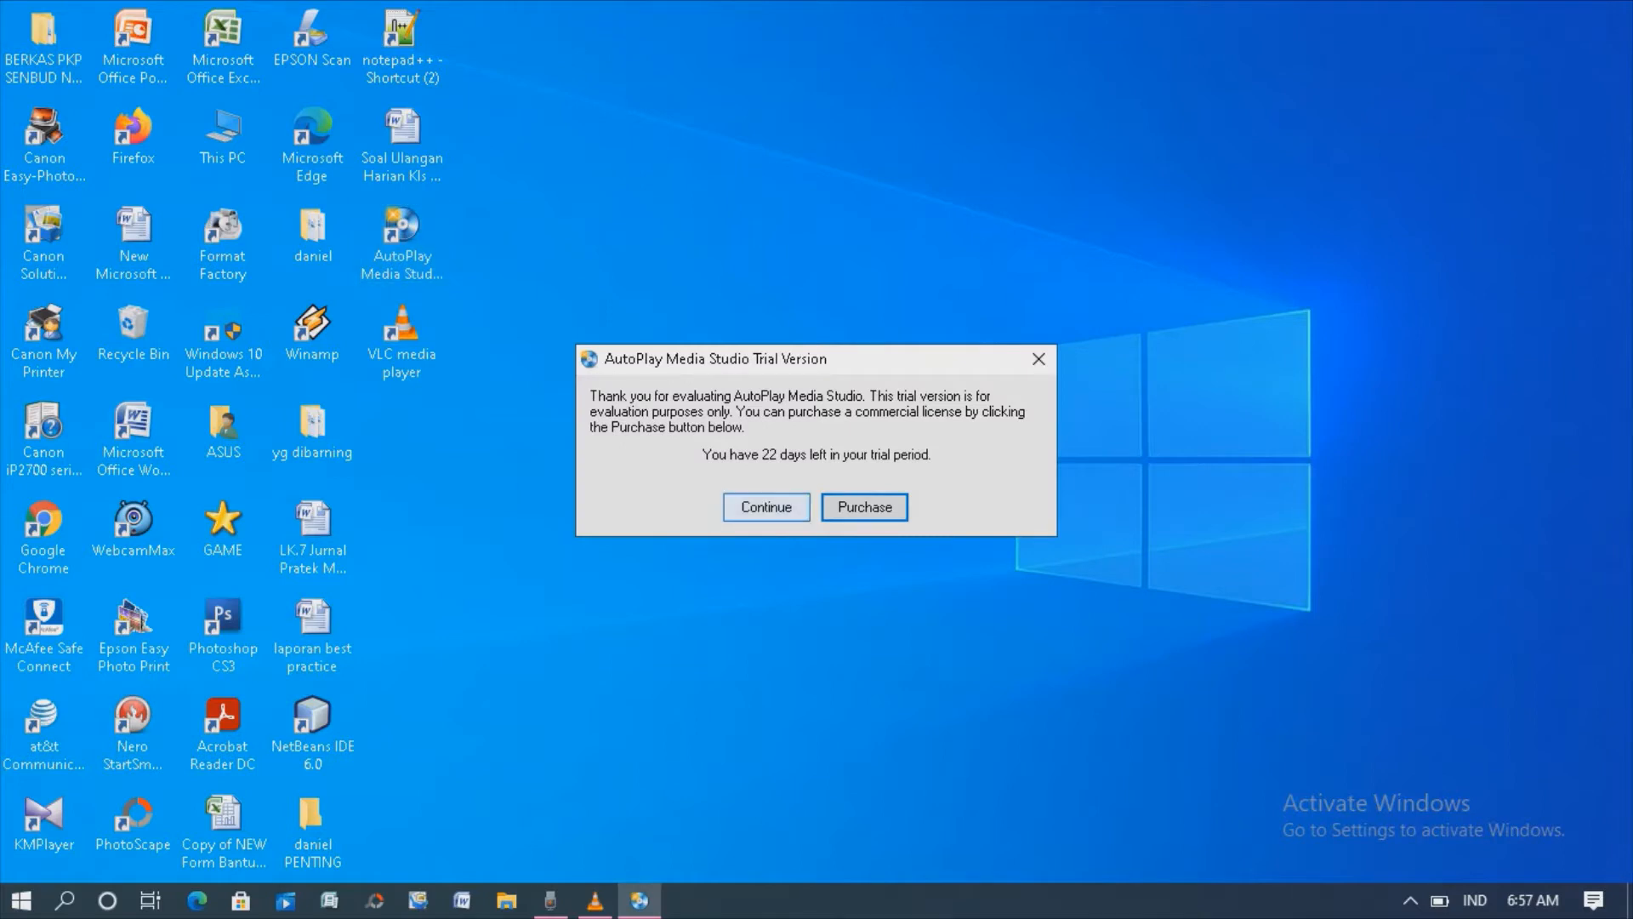
pyautogui.click(766, 507)
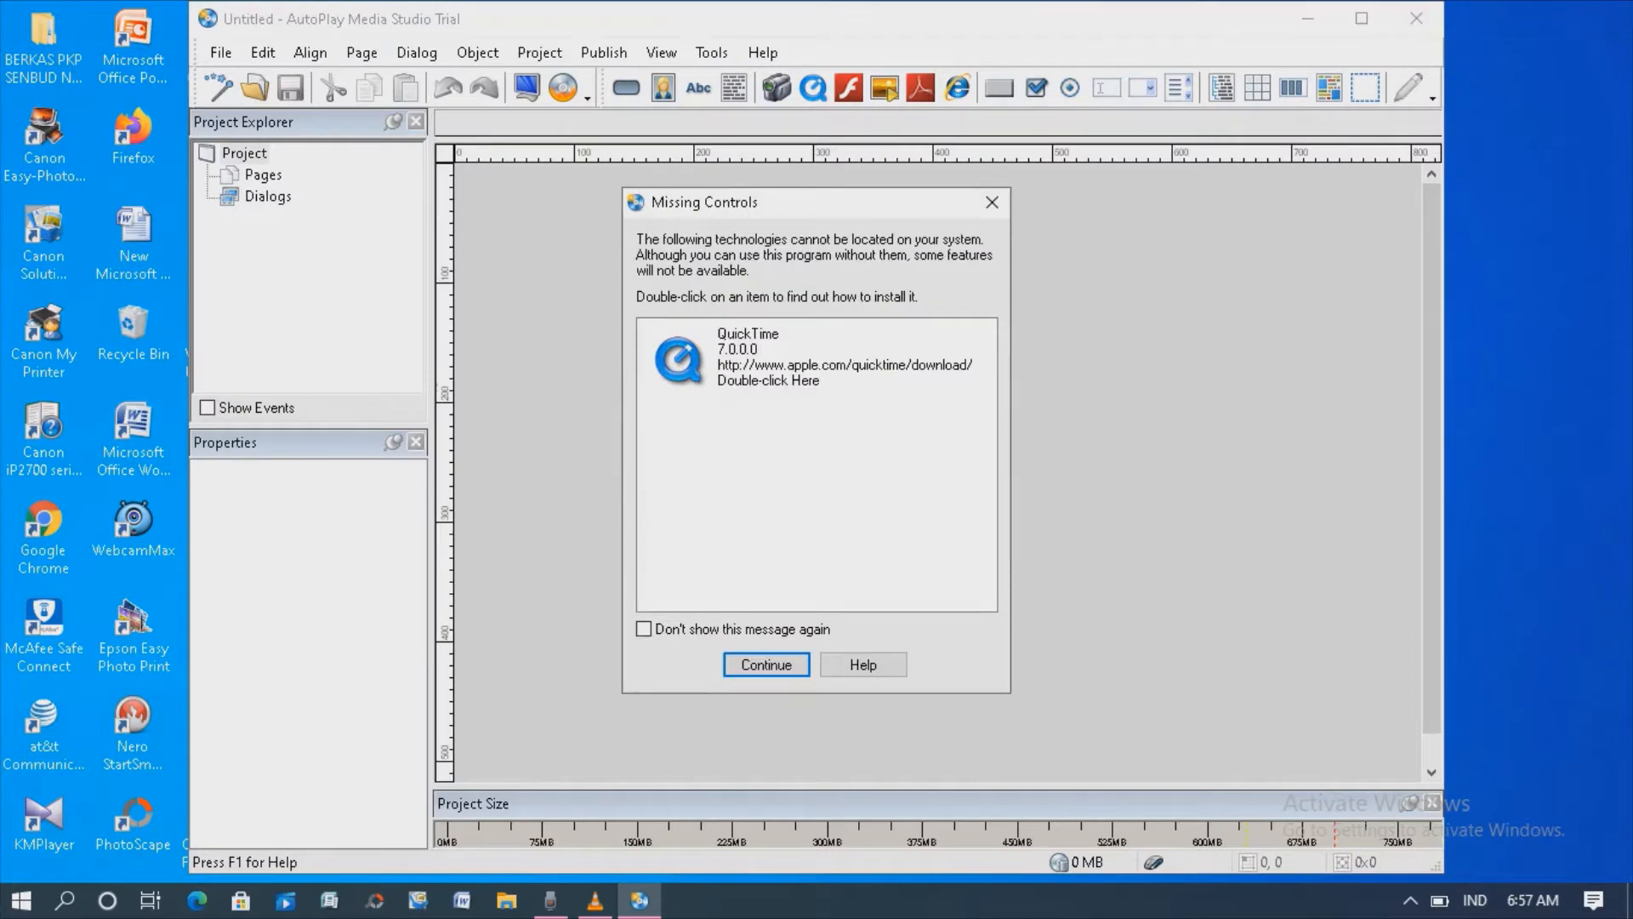
pyautogui.click(992, 201)
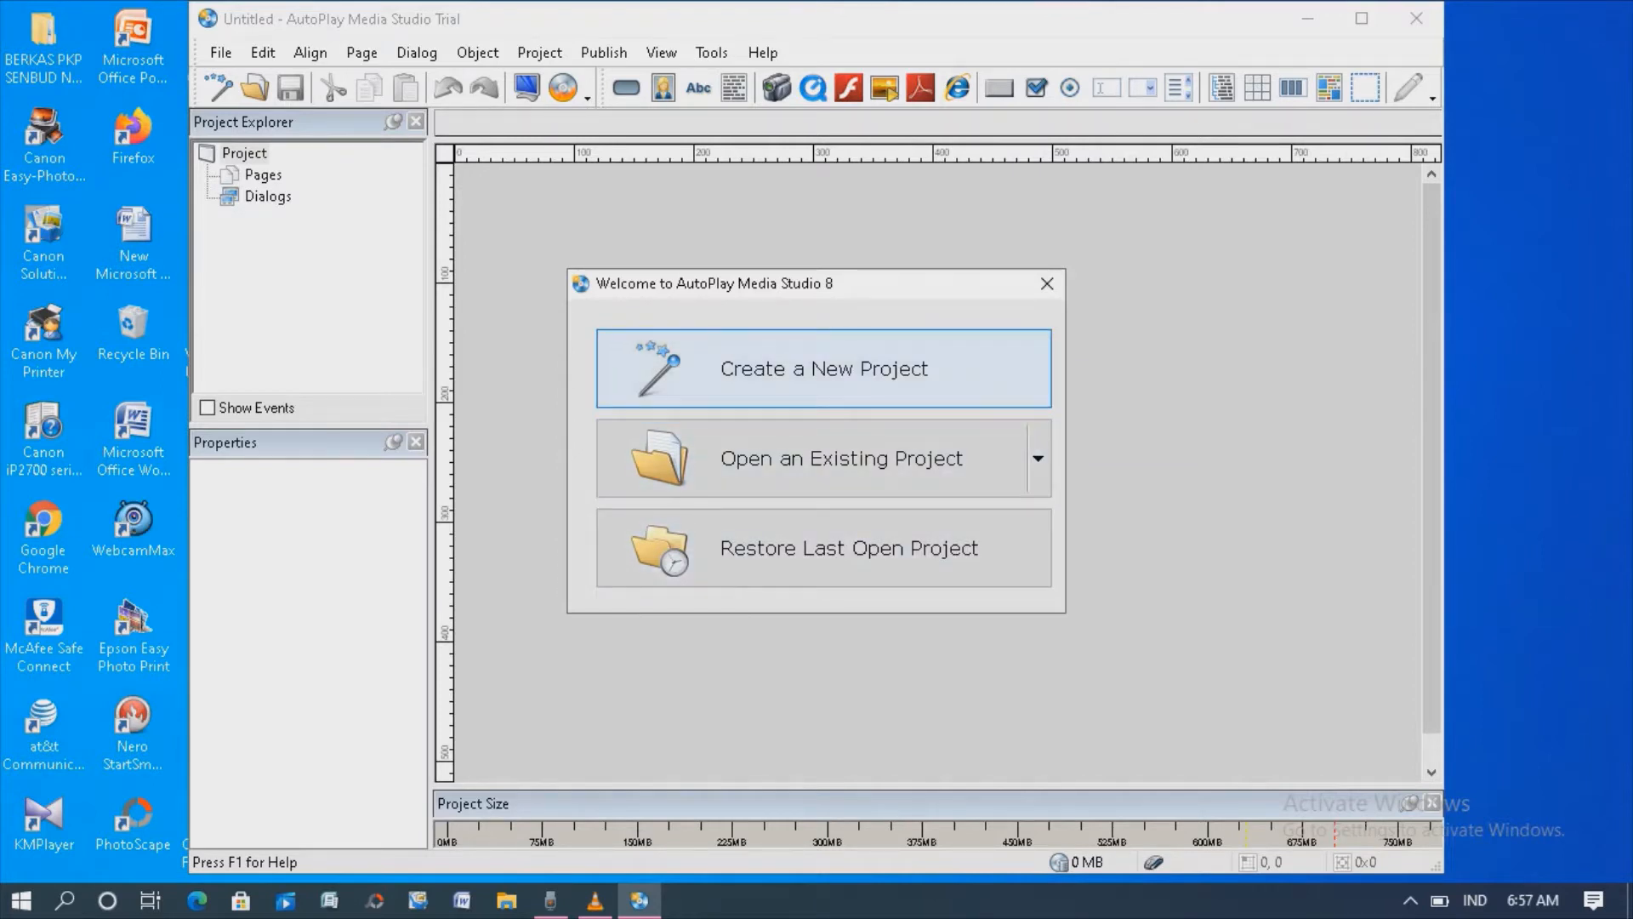
# Step: Create a new project from the Blank Project template, named "Media Pembelajaran Per-2"
pyautogui.click(824, 369)
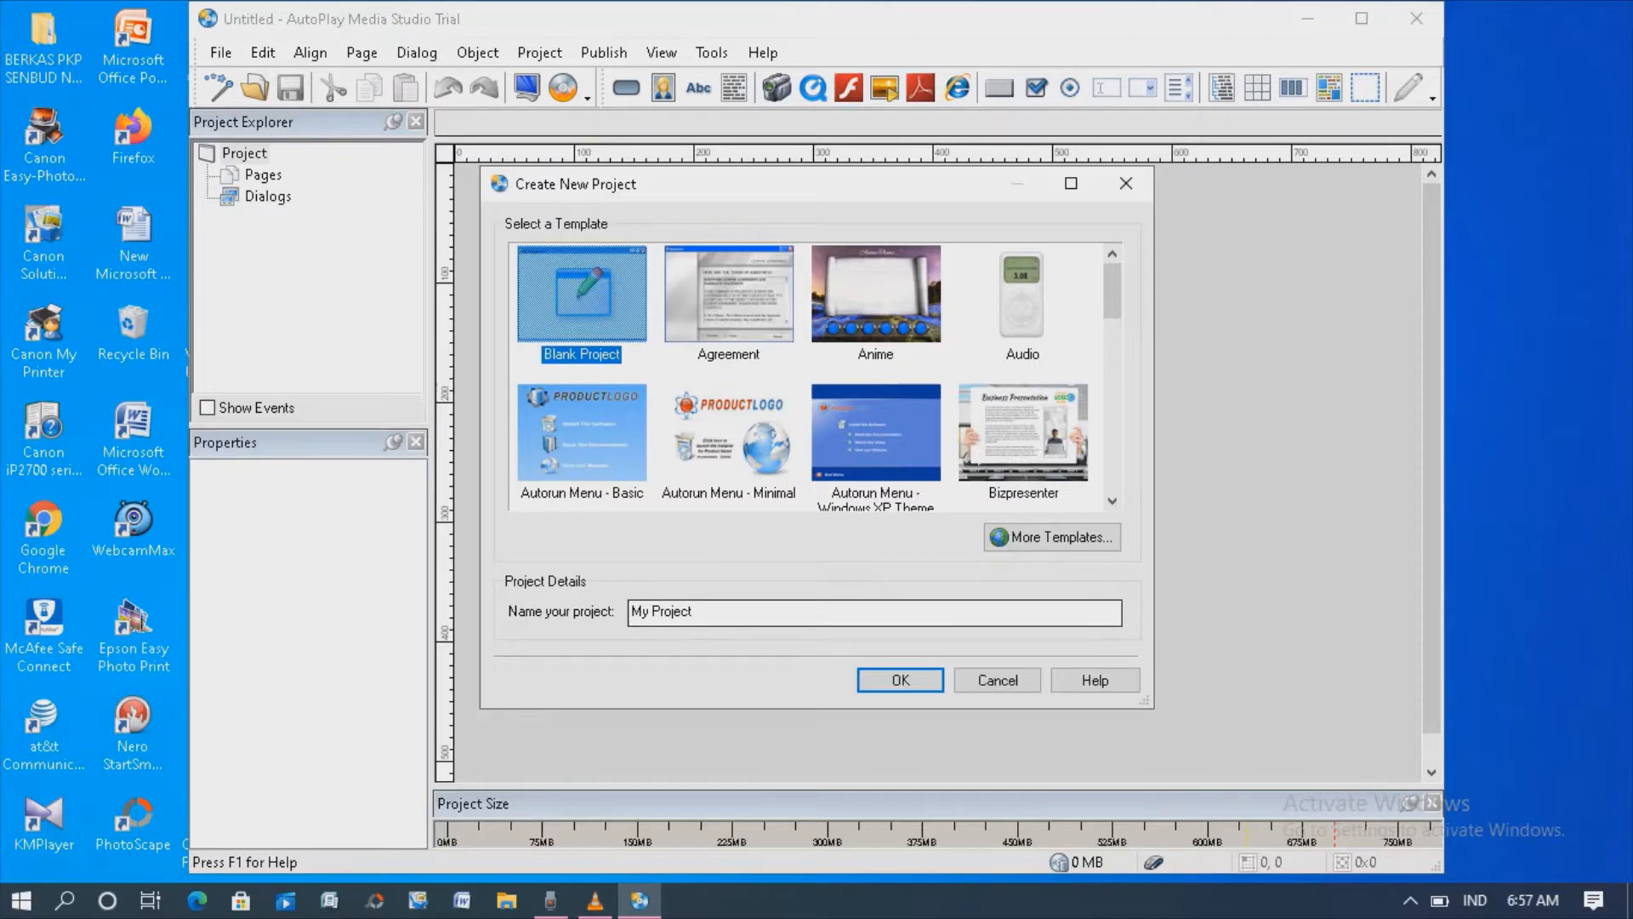
pyautogui.click(696, 612)
pyautogui.press('BackSpace')
pyautogui.press('BackSpace')
pyautogui.press('BackSpace')
pyautogui.press('BackSpace')
pyautogui.press('BackSpace')
pyautogui.press('BackSpace')
pyautogui.press('BackSpace')
pyautogui.press('BackSpace')
pyautogui.press('BackSpace')
pyautogui.press('BackSpace')
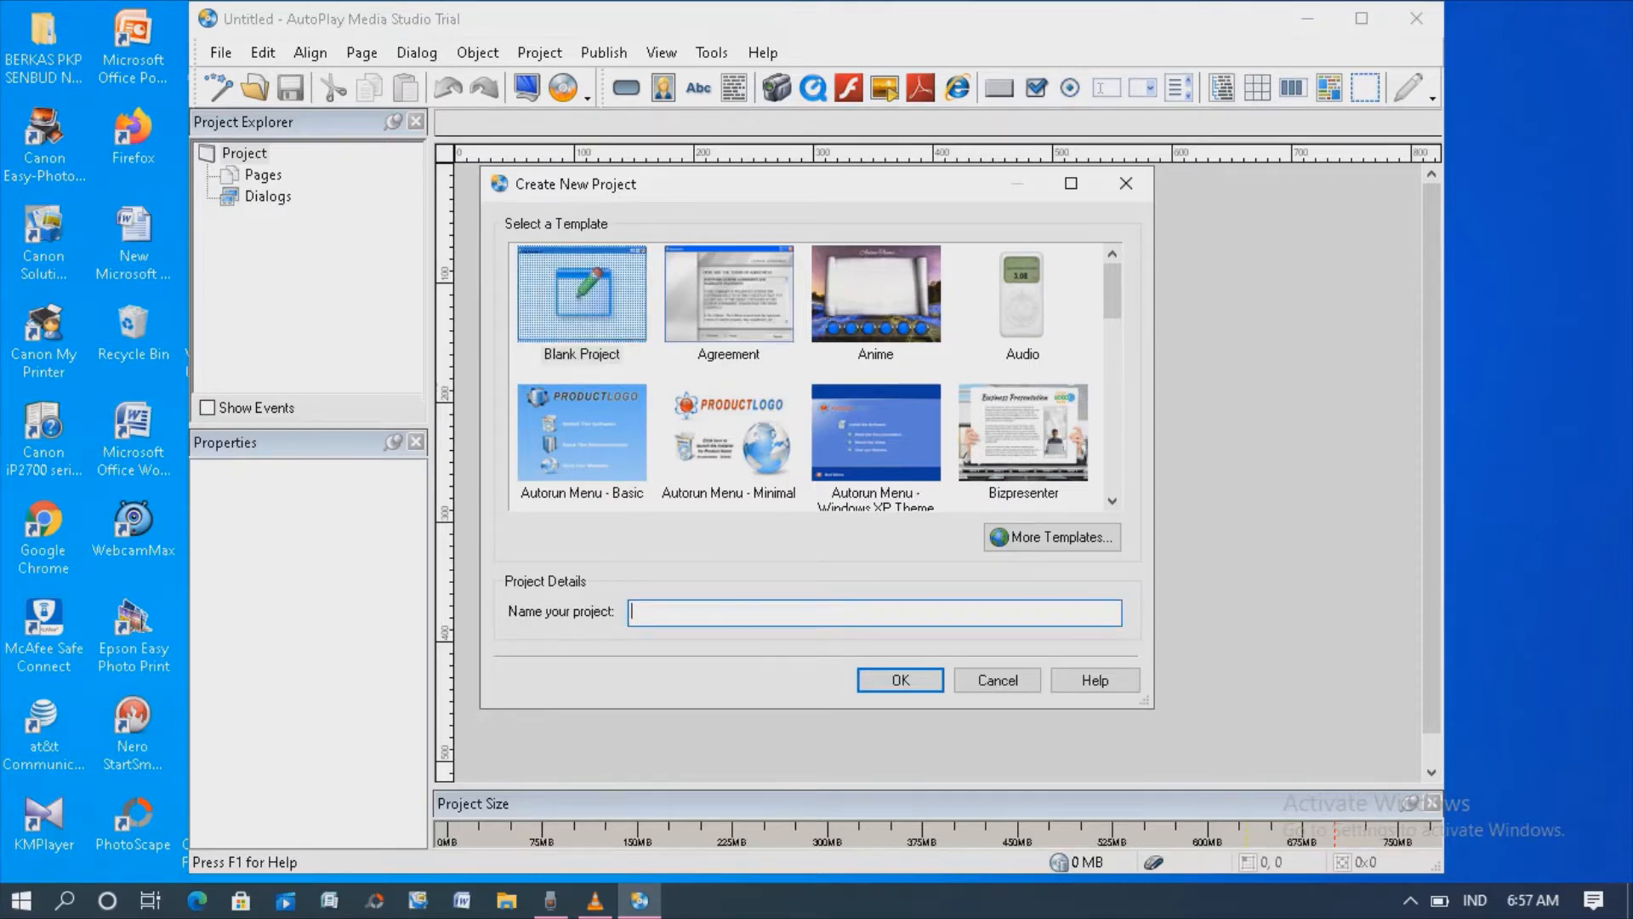
pyautogui.write('L')
pyautogui.press('BackSpace')
pyautogui.write('L')
pyautogui.press('BackSpace')
pyautogui.write('Media Pembelajaran Per-2')
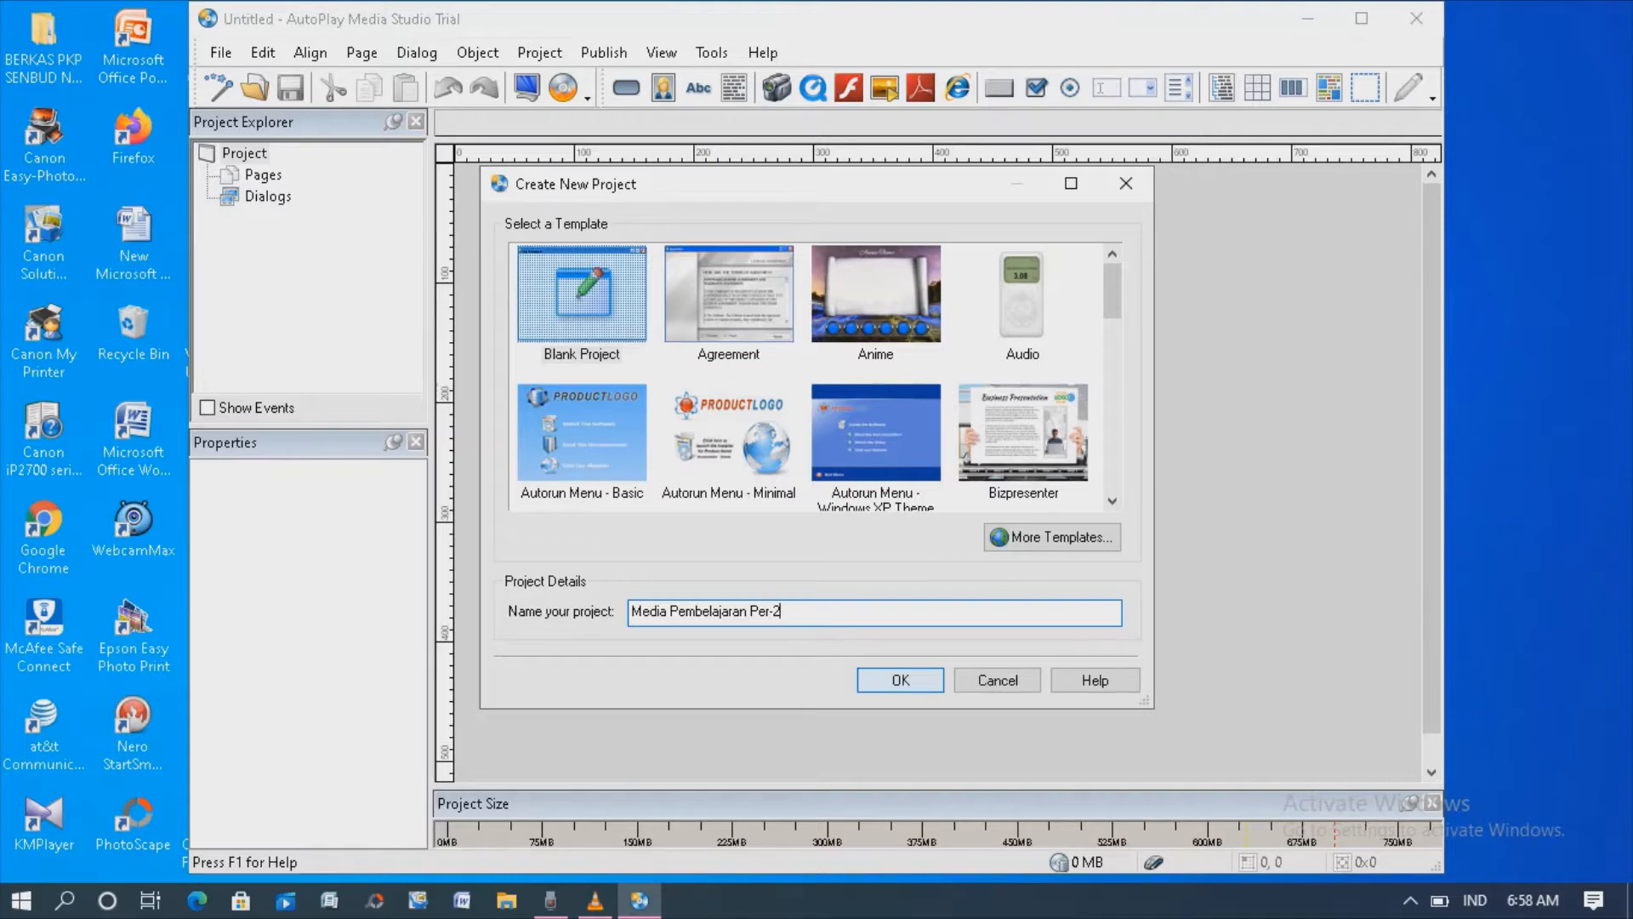
pyautogui.click(900, 680)
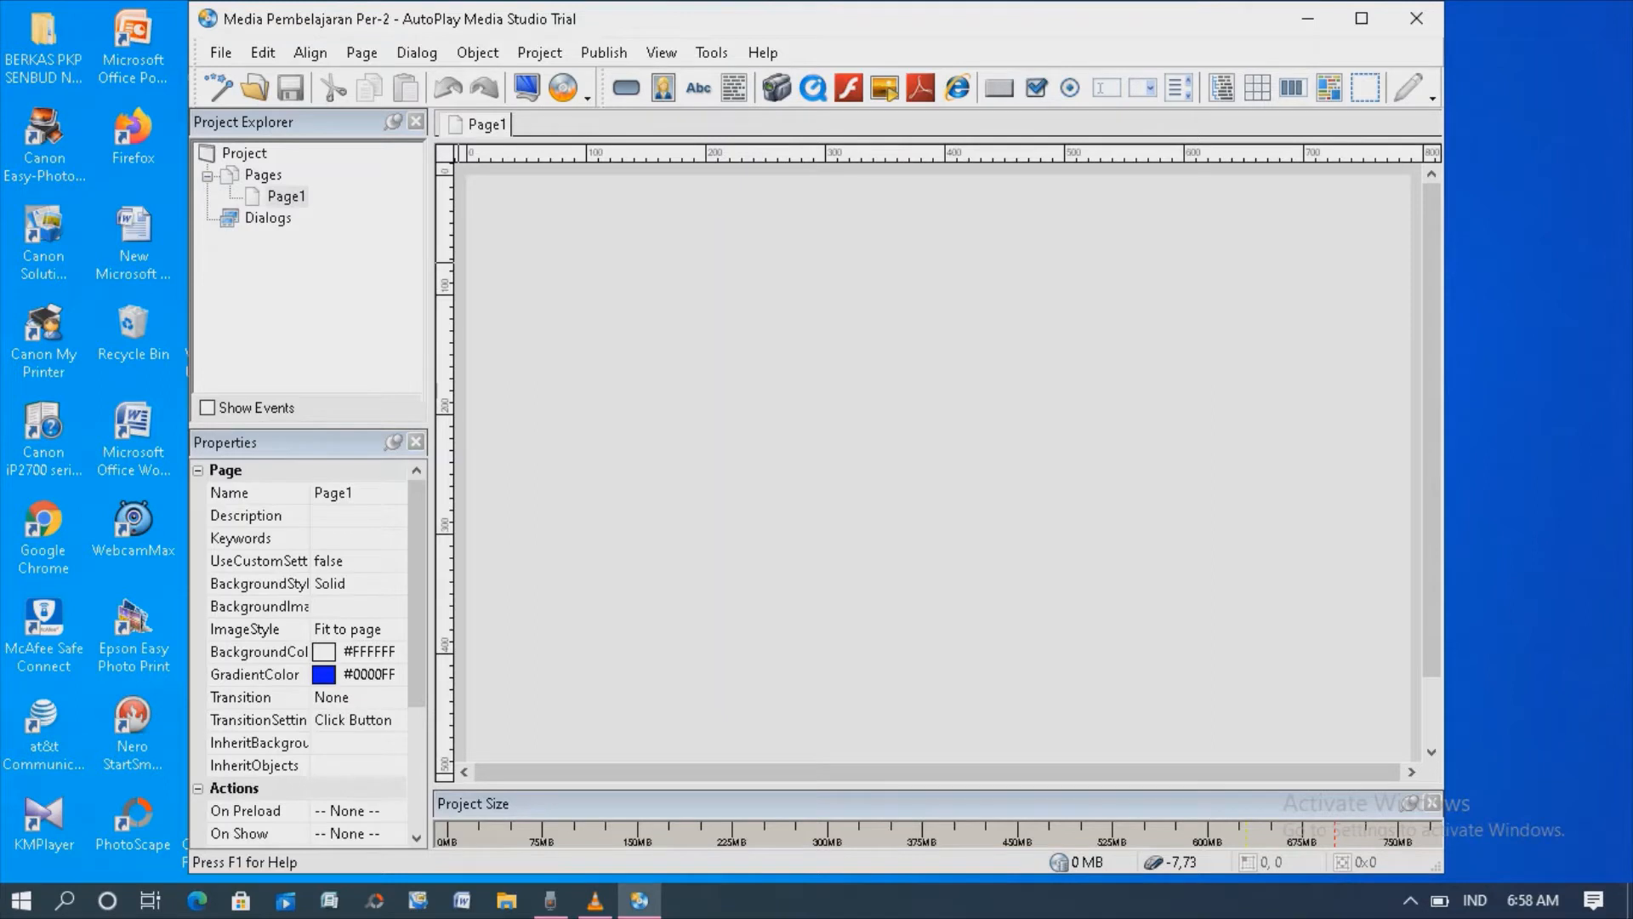
# Step: Rename the project's first page as HOME
pyautogui.click(355, 493)
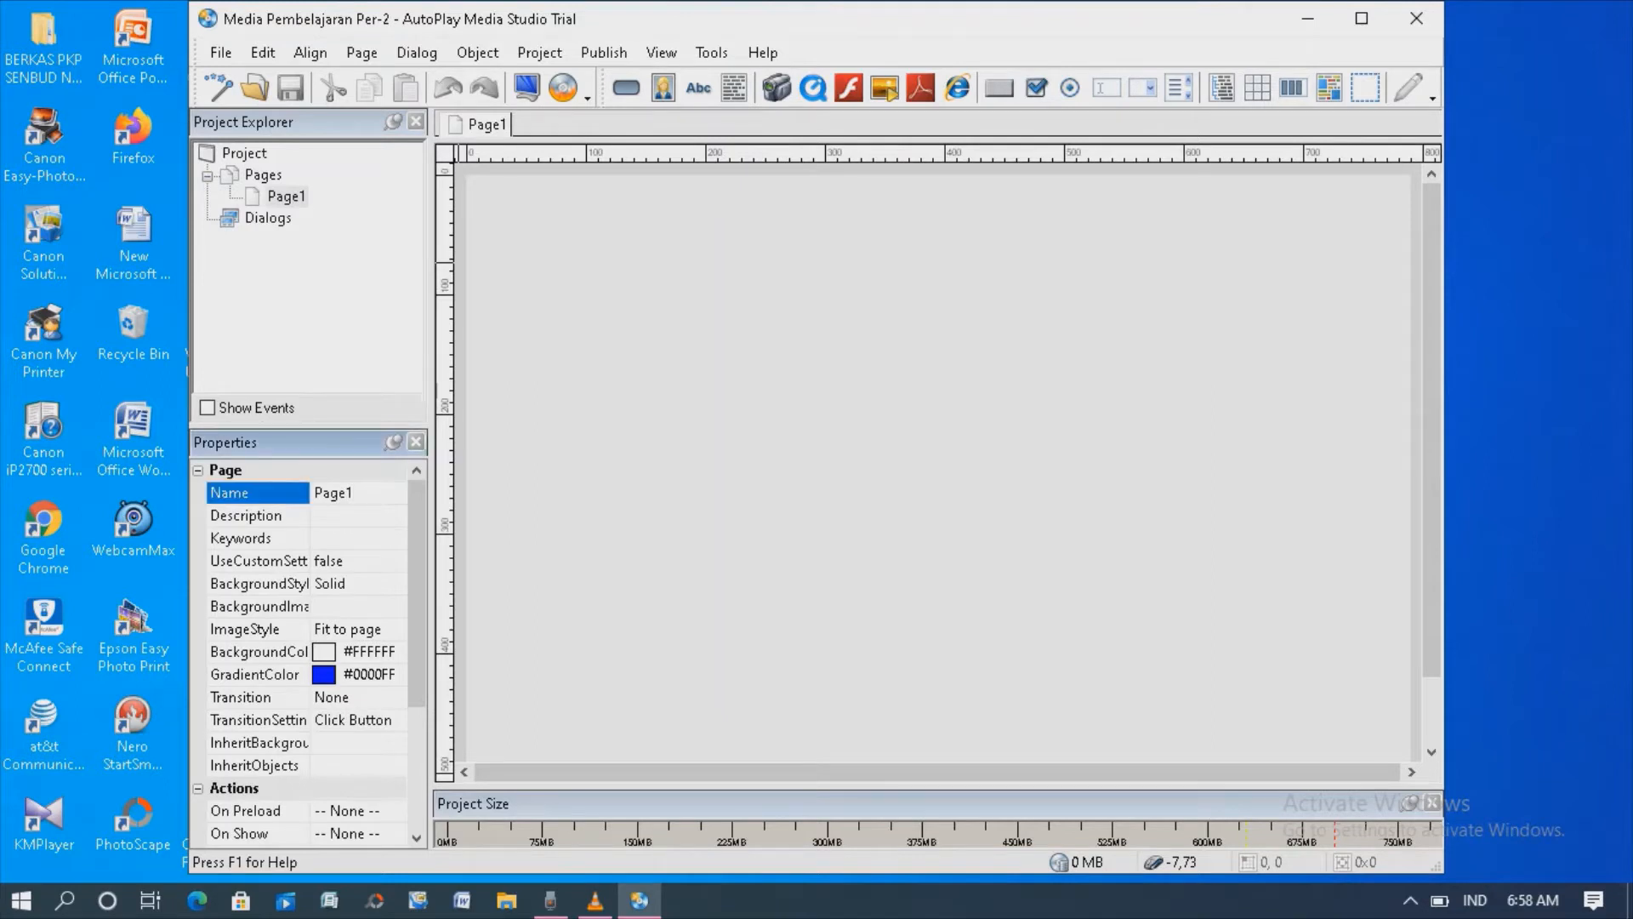
pyautogui.press('BackSpace')
pyautogui.press('BackSpace')
pyautogui.press('BackSpace')
pyautogui.press('BackSpace')
pyautogui.press('BackSpace')
pyautogui.write('HOME')
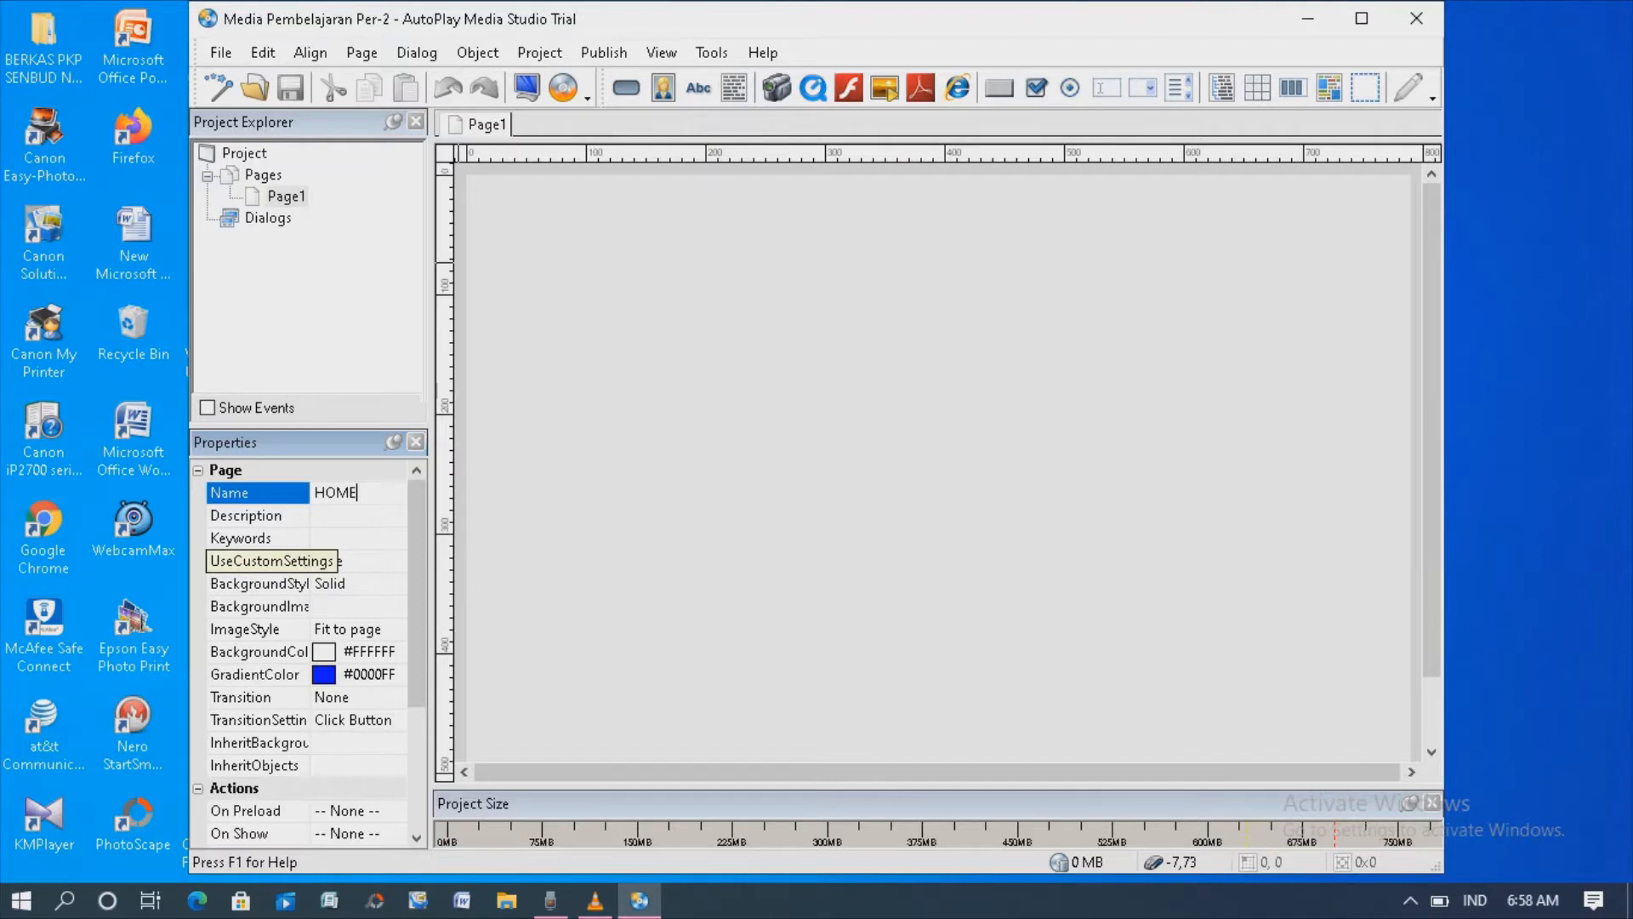
# Step: Set the HOME page to use custom settings and change its background style to Image
pyautogui.click(259, 562)
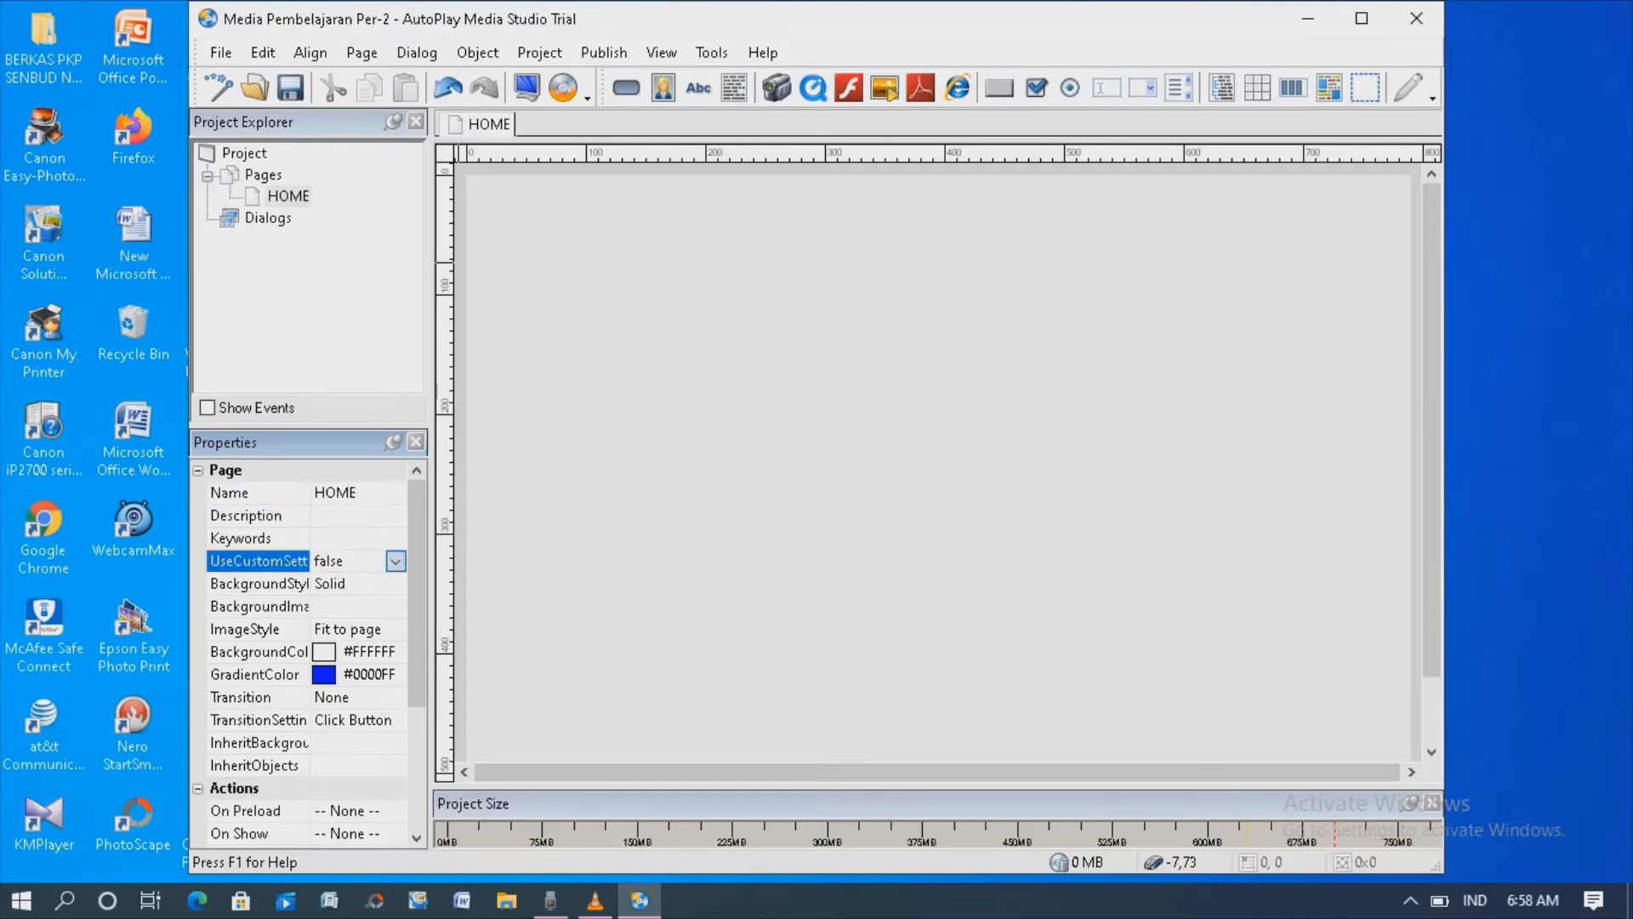
pyautogui.click(396, 561)
pyautogui.click(340, 606)
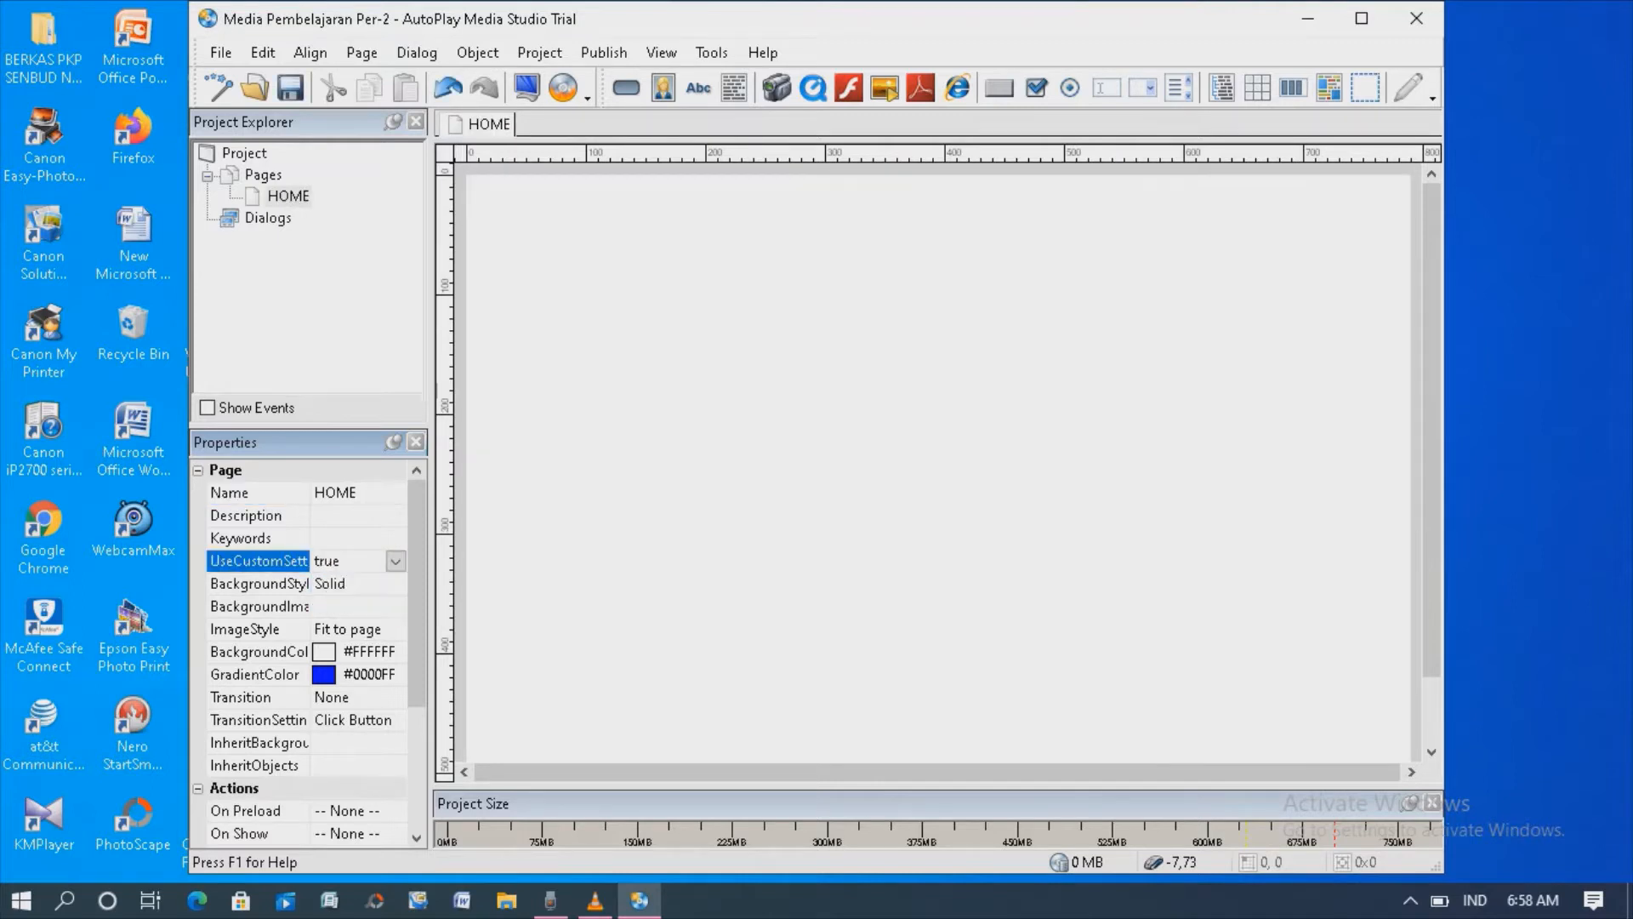
pyautogui.click(260, 584)
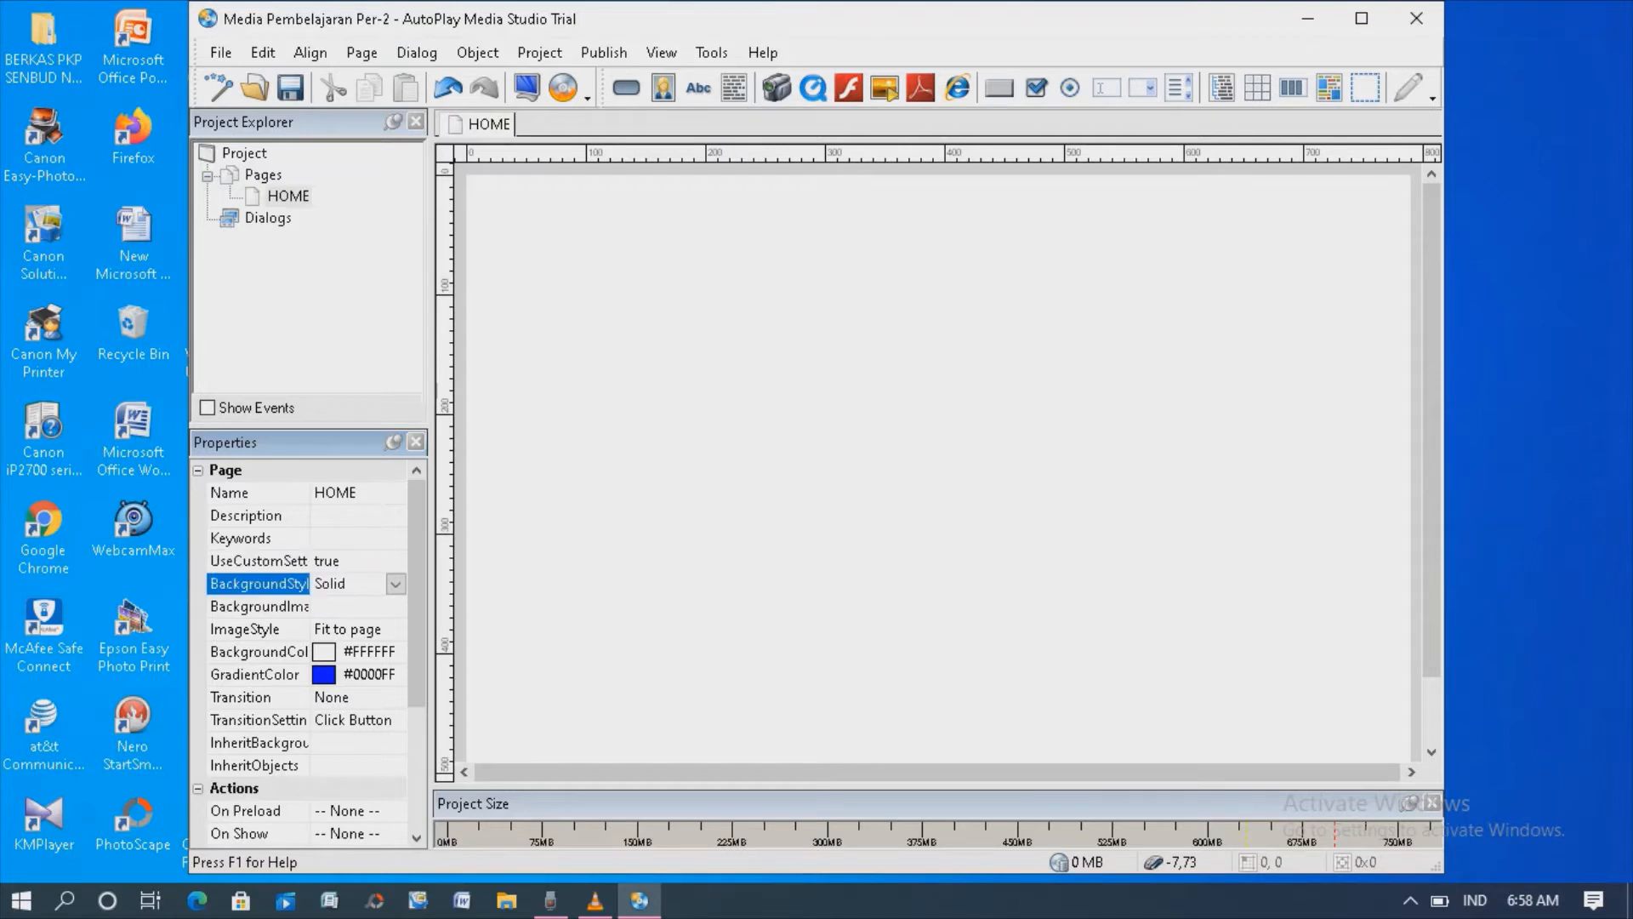
pyautogui.click(395, 584)
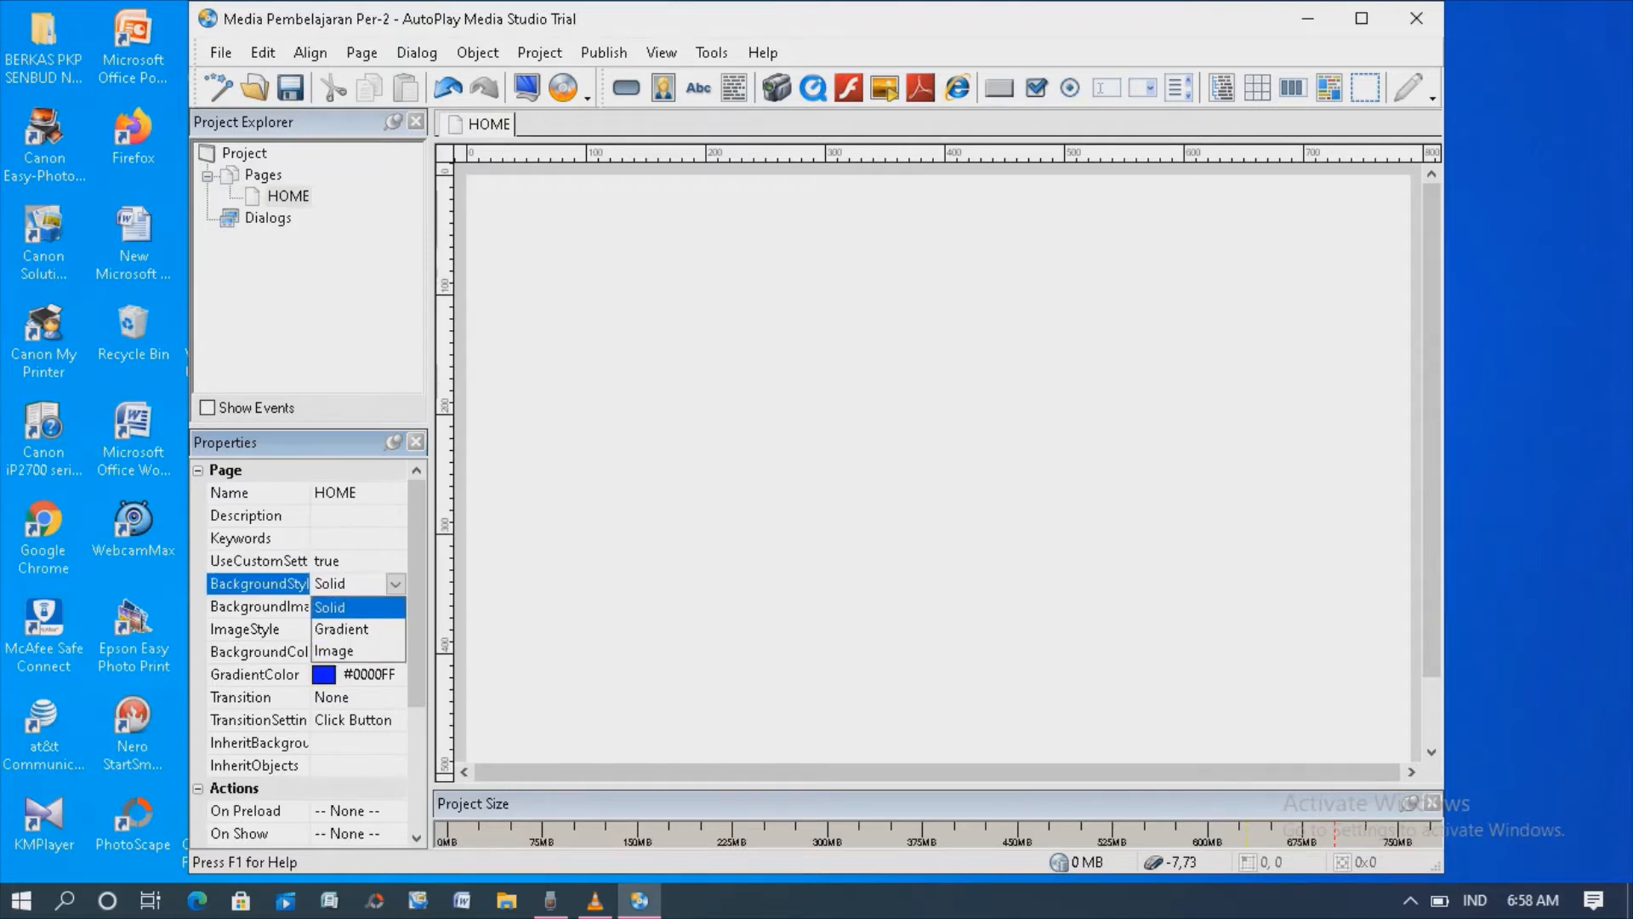
pyautogui.click(333, 650)
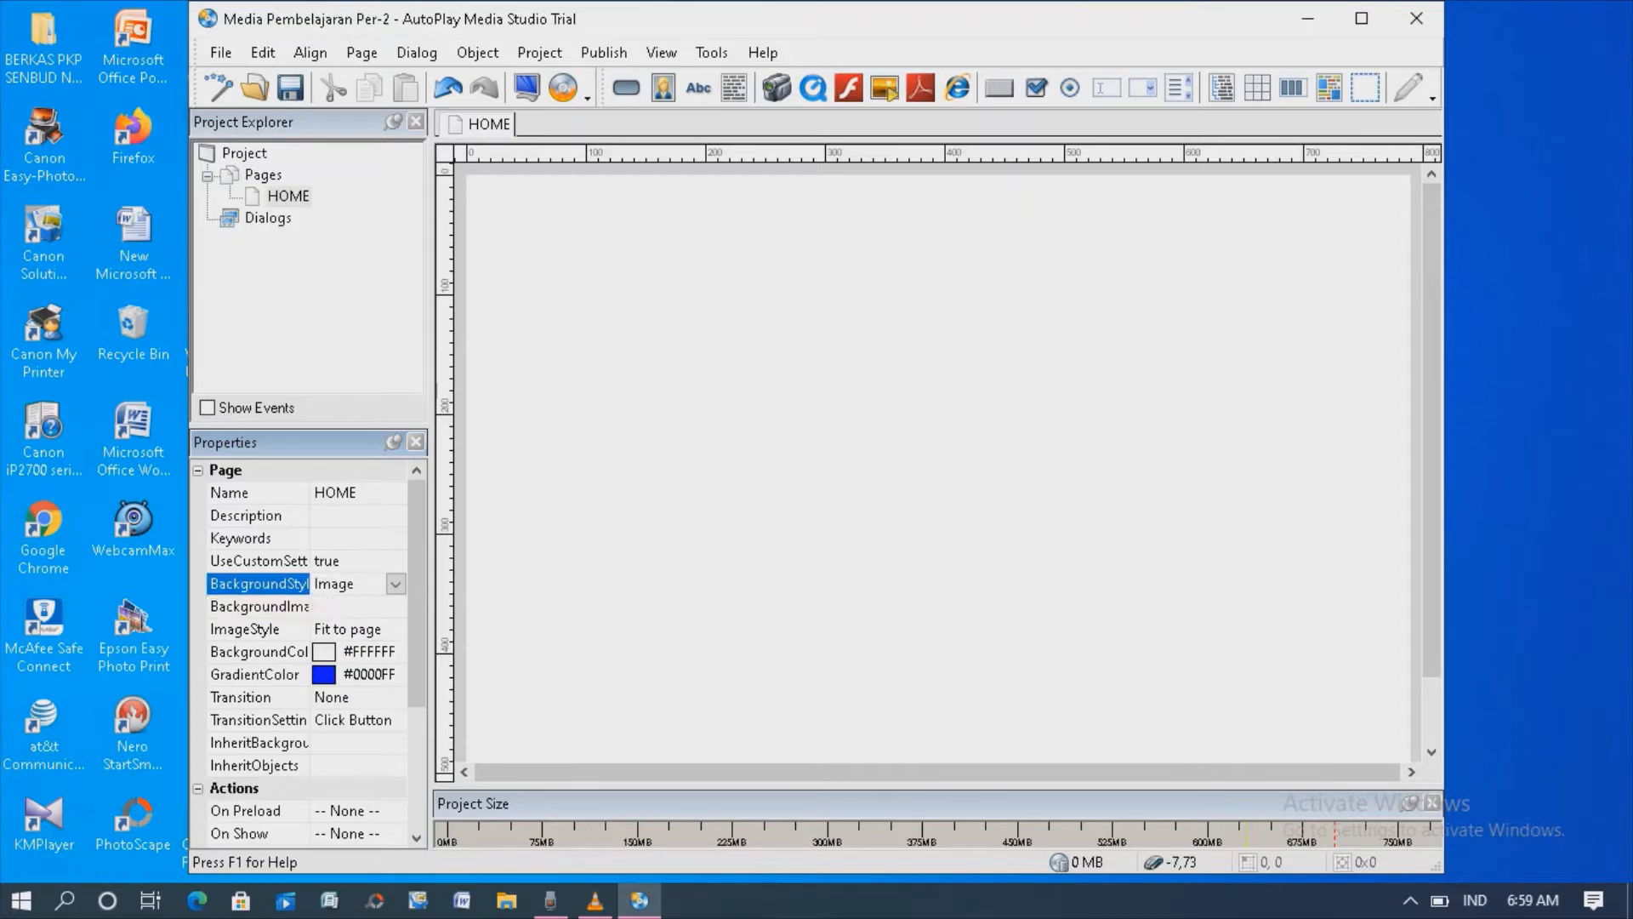
# Step: Use the red framed image 630C2966 from the gallery's Backgrounds folder as the HOME page's background image
pyautogui.click(258, 607)
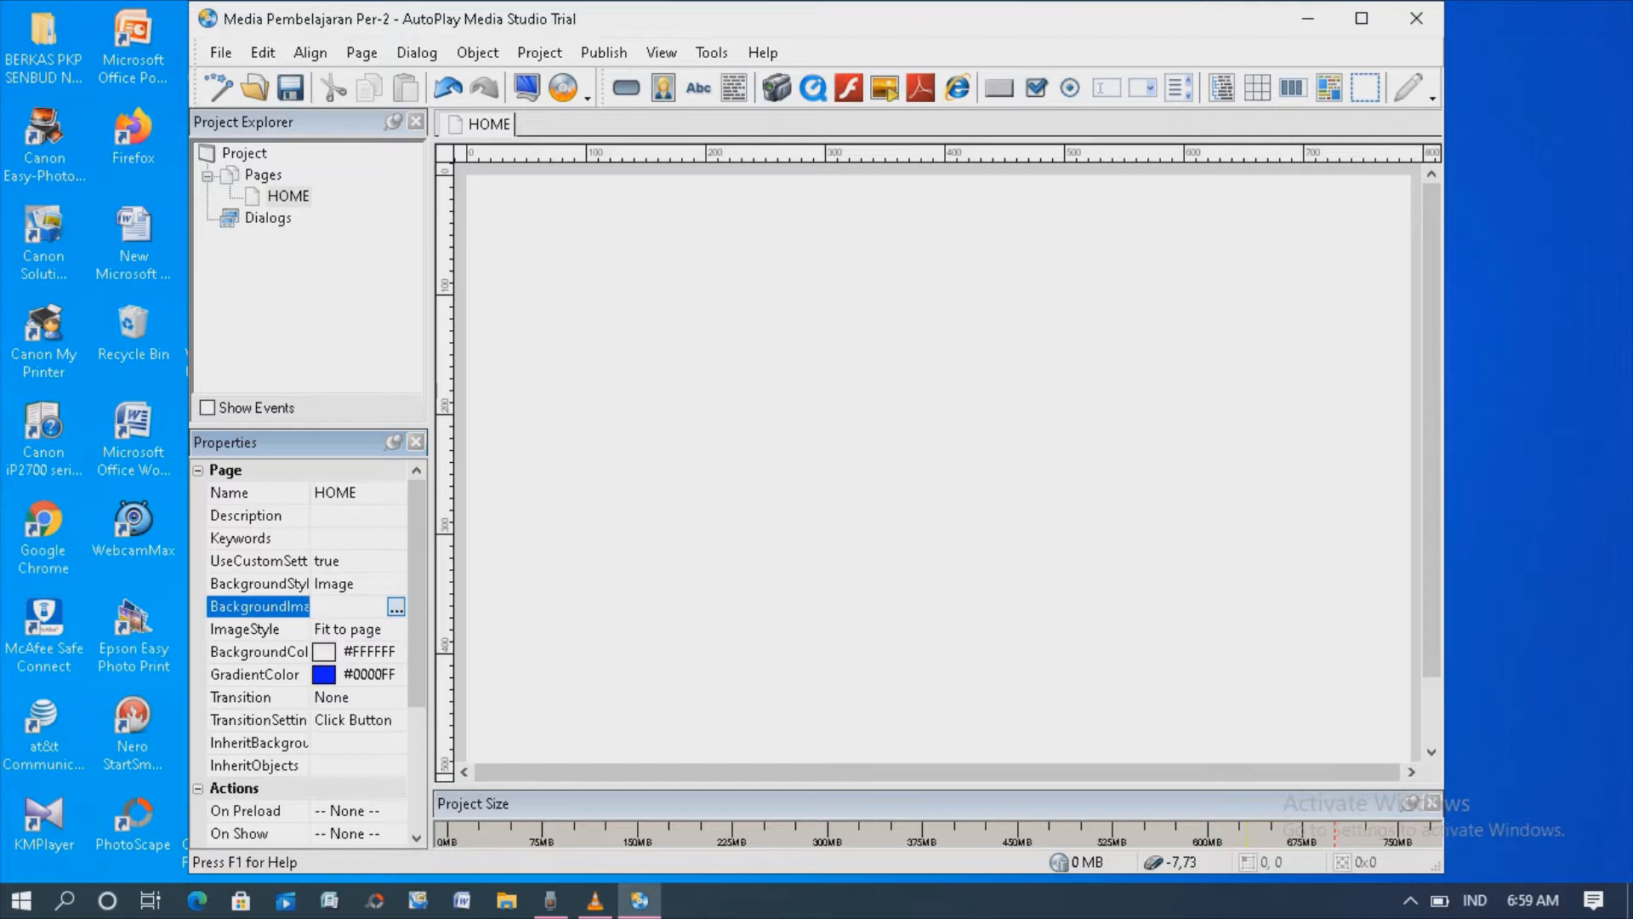
pyautogui.click(396, 607)
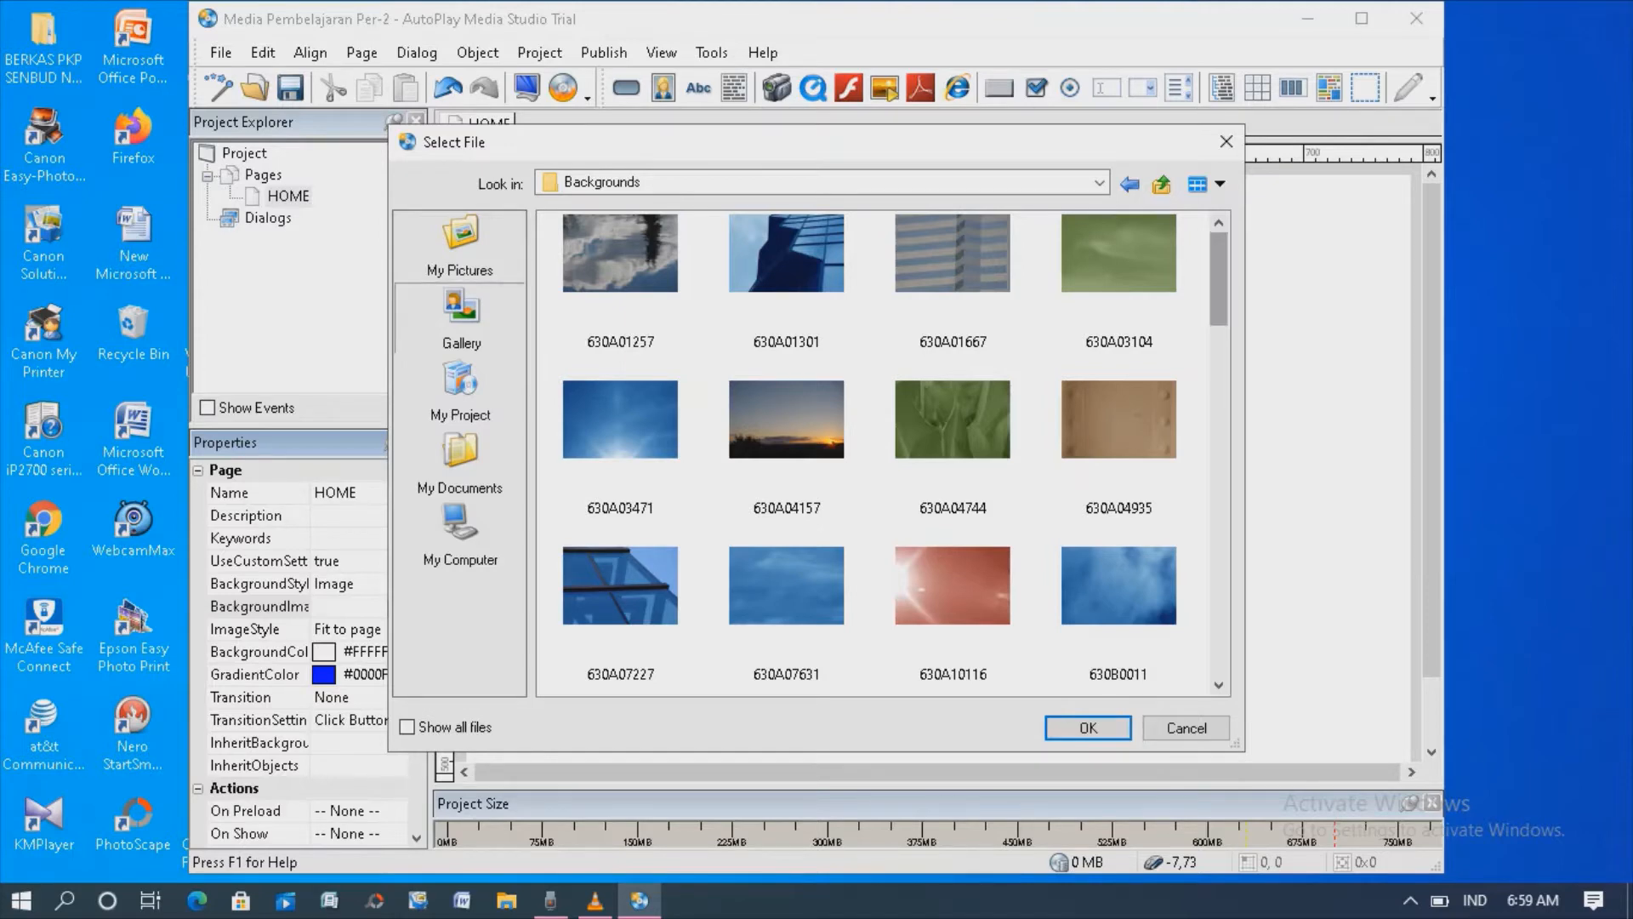
pyautogui.moveTo(1219, 279); pyautogui.dragTo(1219, 627)
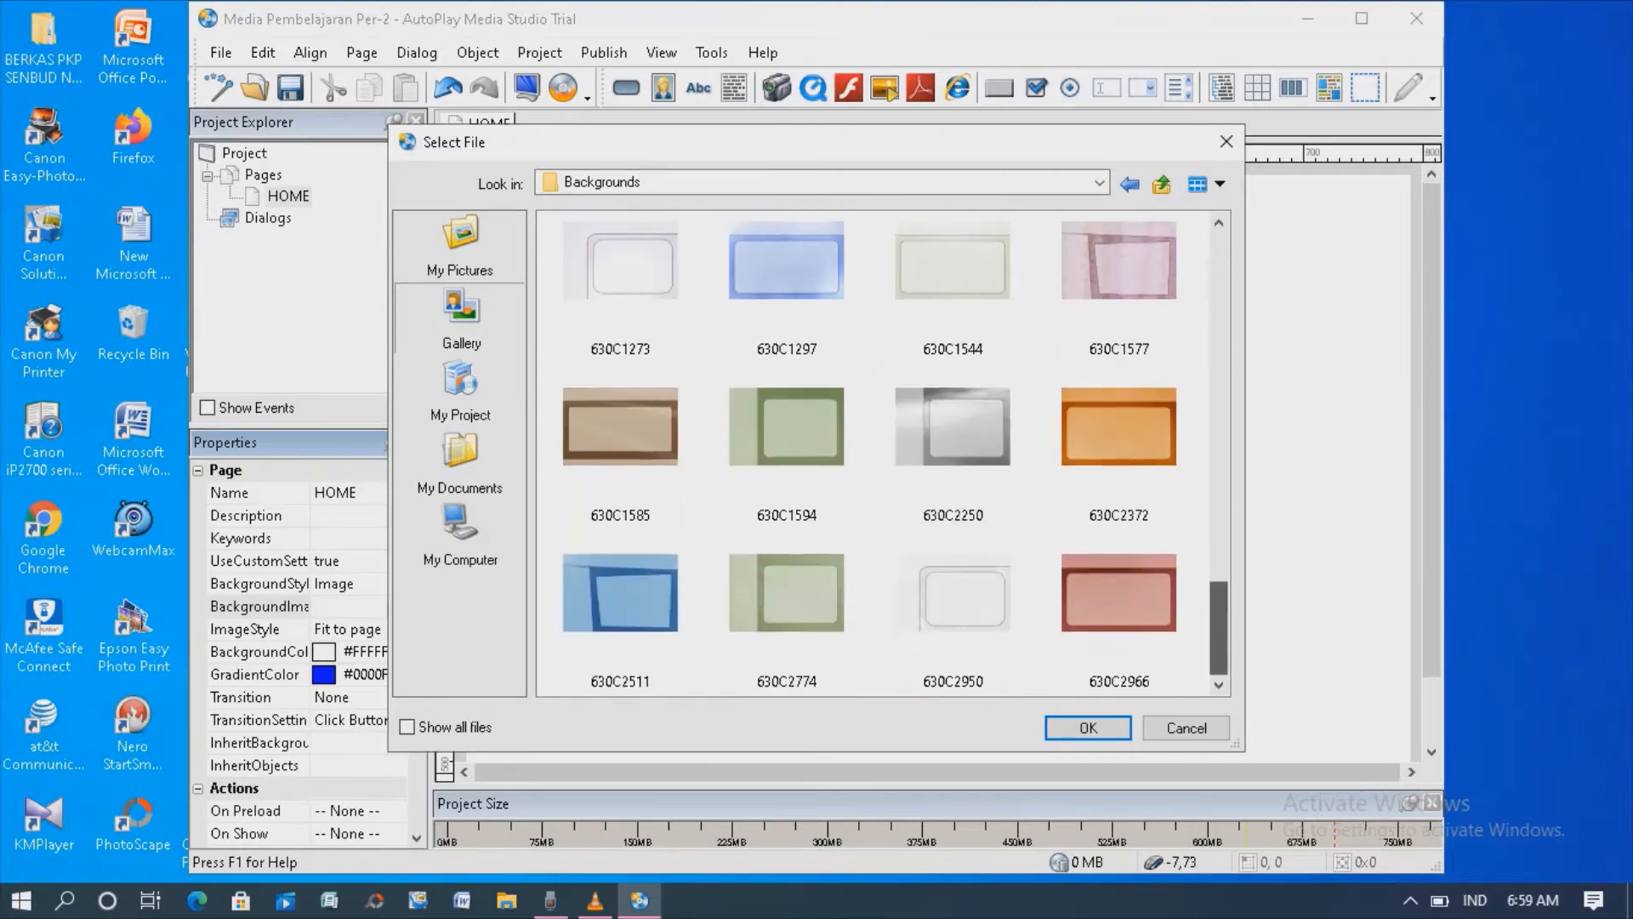
pyautogui.click(1119, 594)
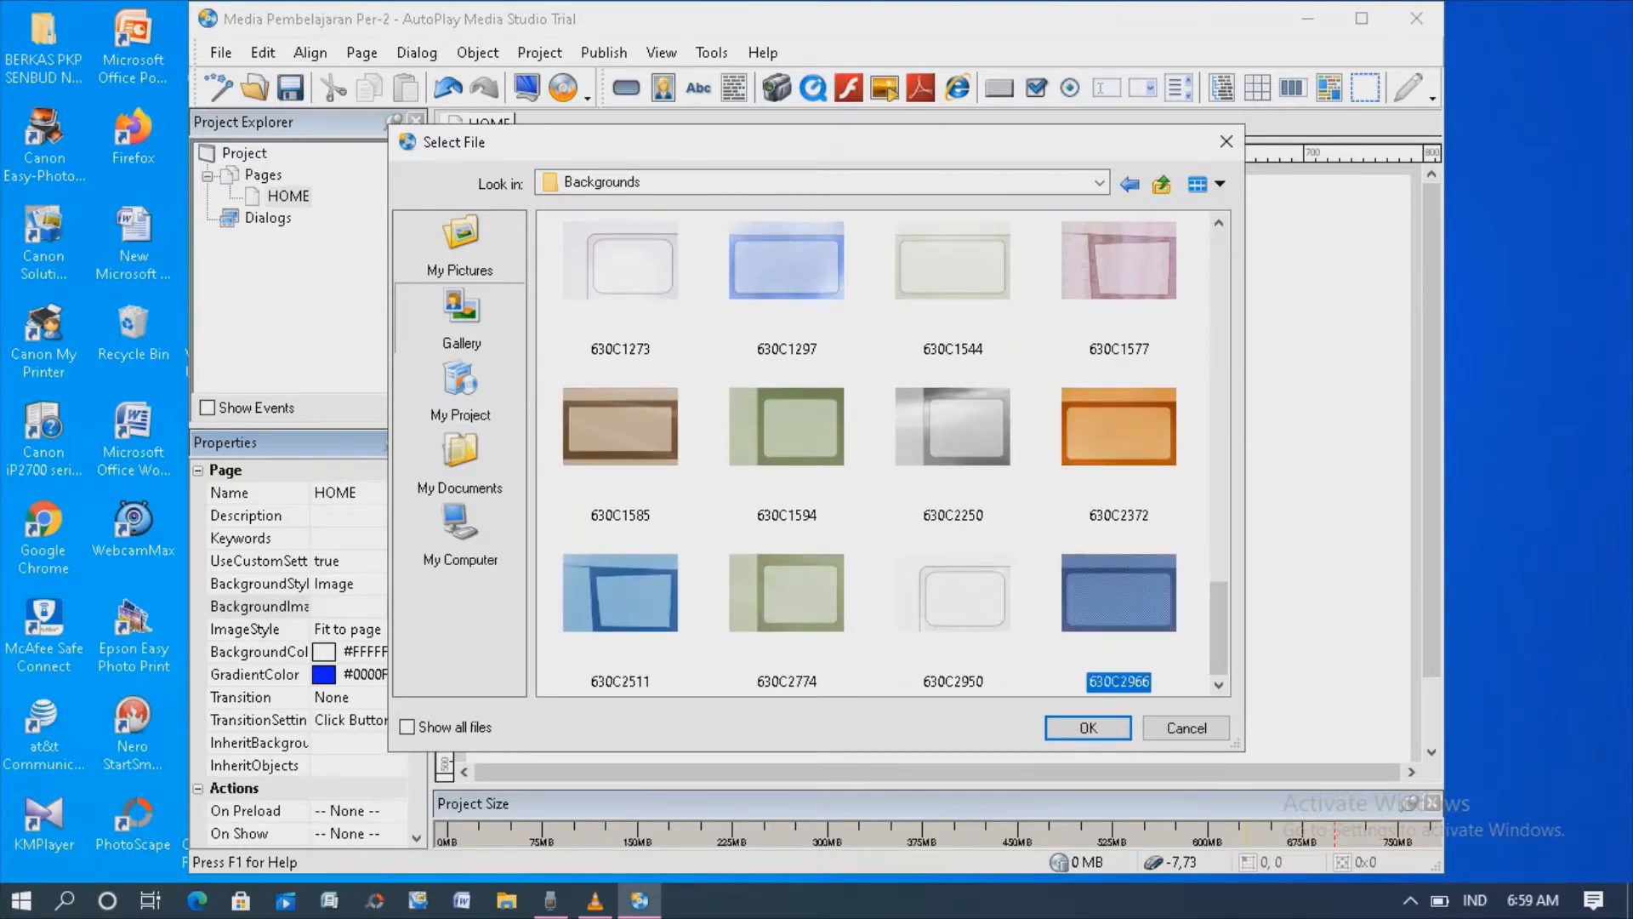
pyautogui.press('Return')
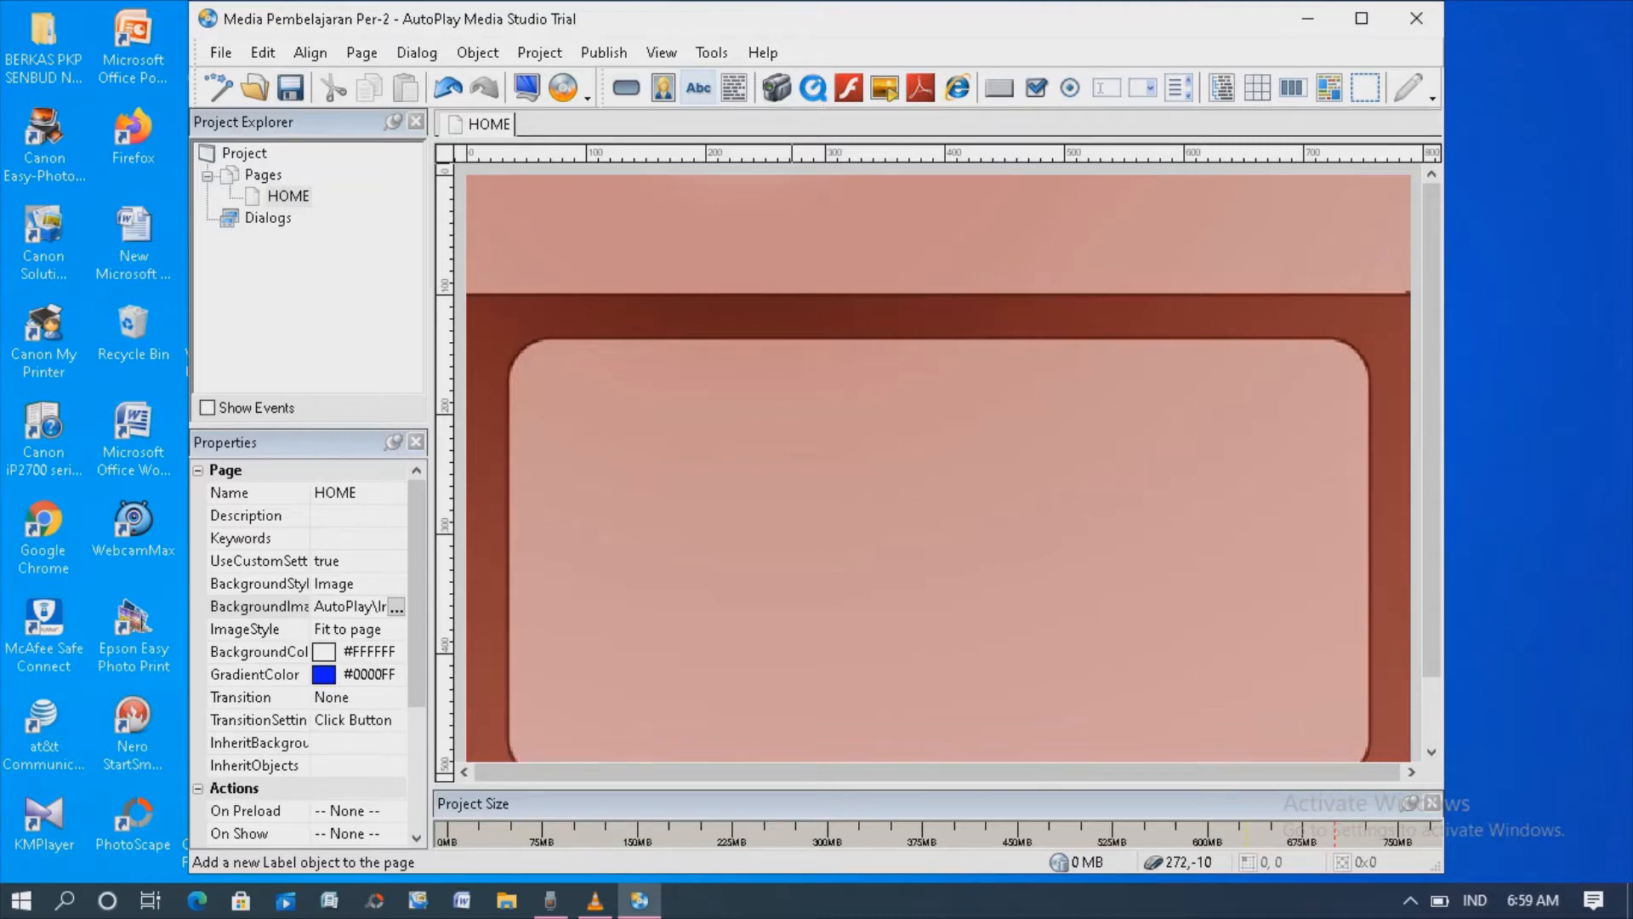
# Step: Add a label to the HOME page and set its text to "MEDIA PEMBELAJARAN ILMU KOMPUTER"
pyautogui.click(697, 88)
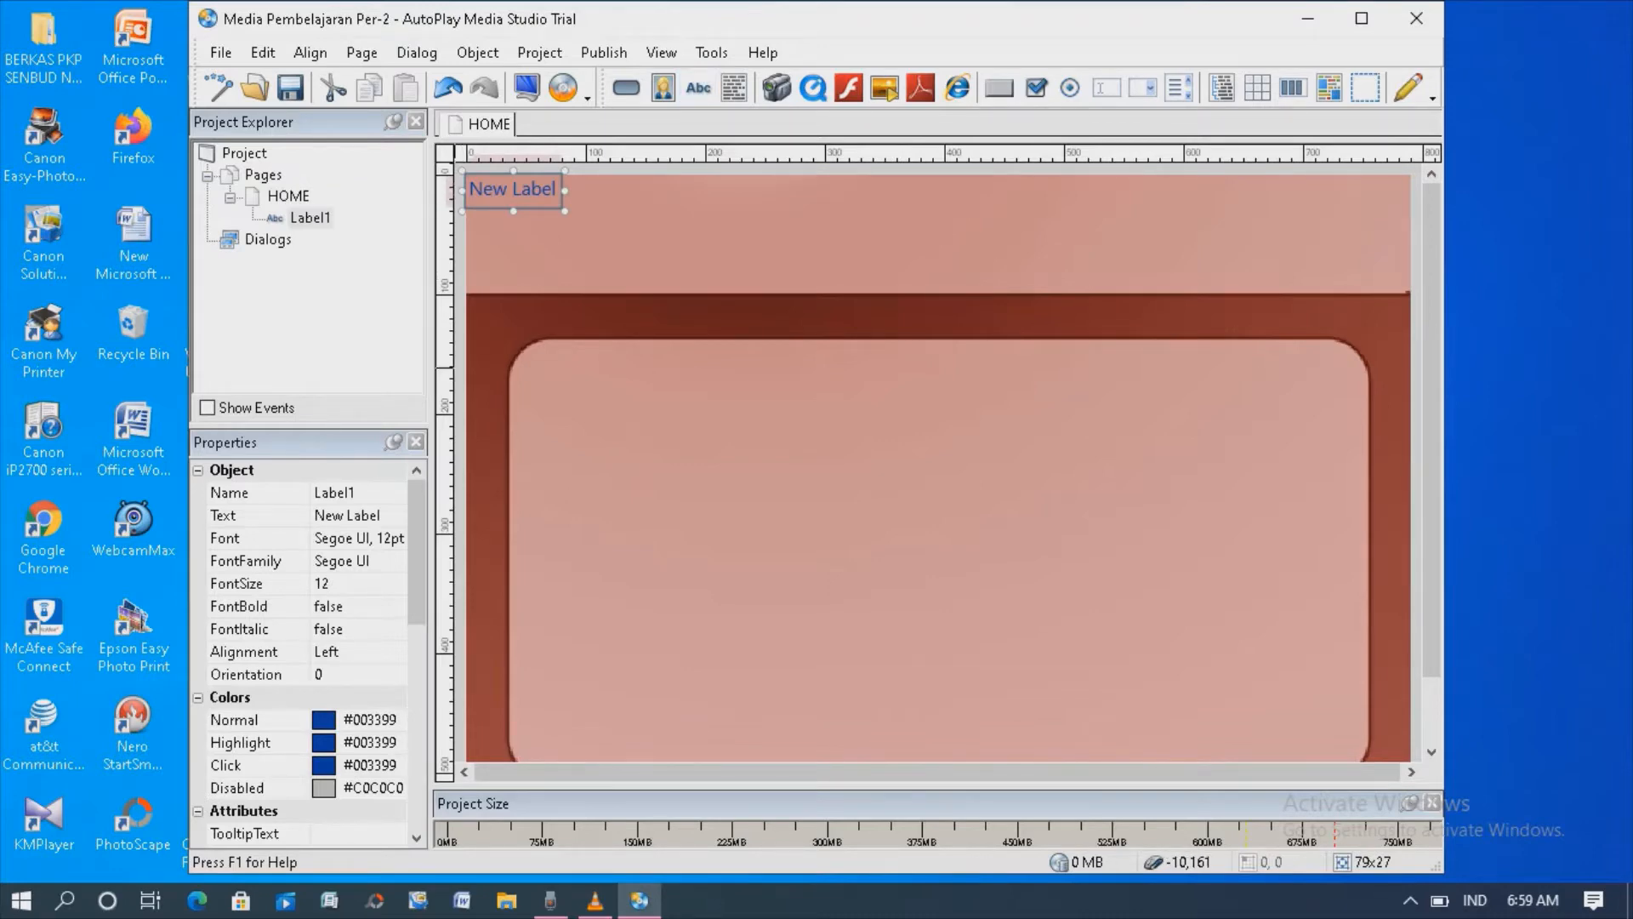
pyautogui.click(345, 515)
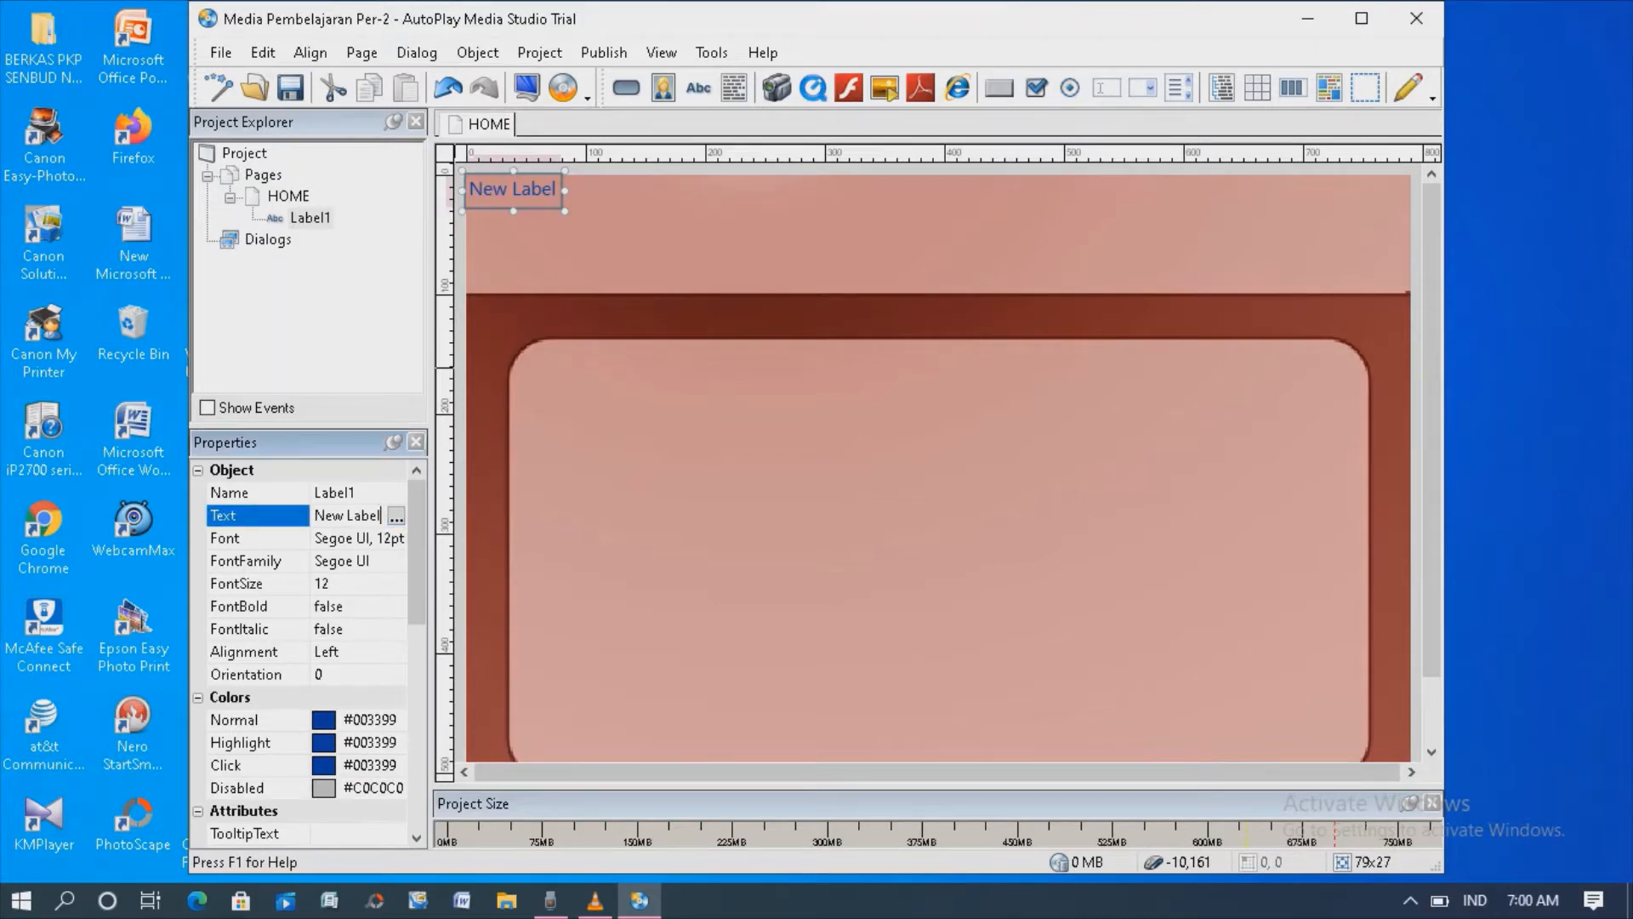
pyautogui.press('BackSpace')
pyautogui.press('BackSpace')
pyautogui.press('BackSpace')
pyautogui.press('BackSpace')
pyautogui.press('BackSpace')
pyautogui.press('BackSpace')
pyautogui.press('BackSpace')
pyautogui.press('BackSpace')
pyautogui.press('BackSpace')
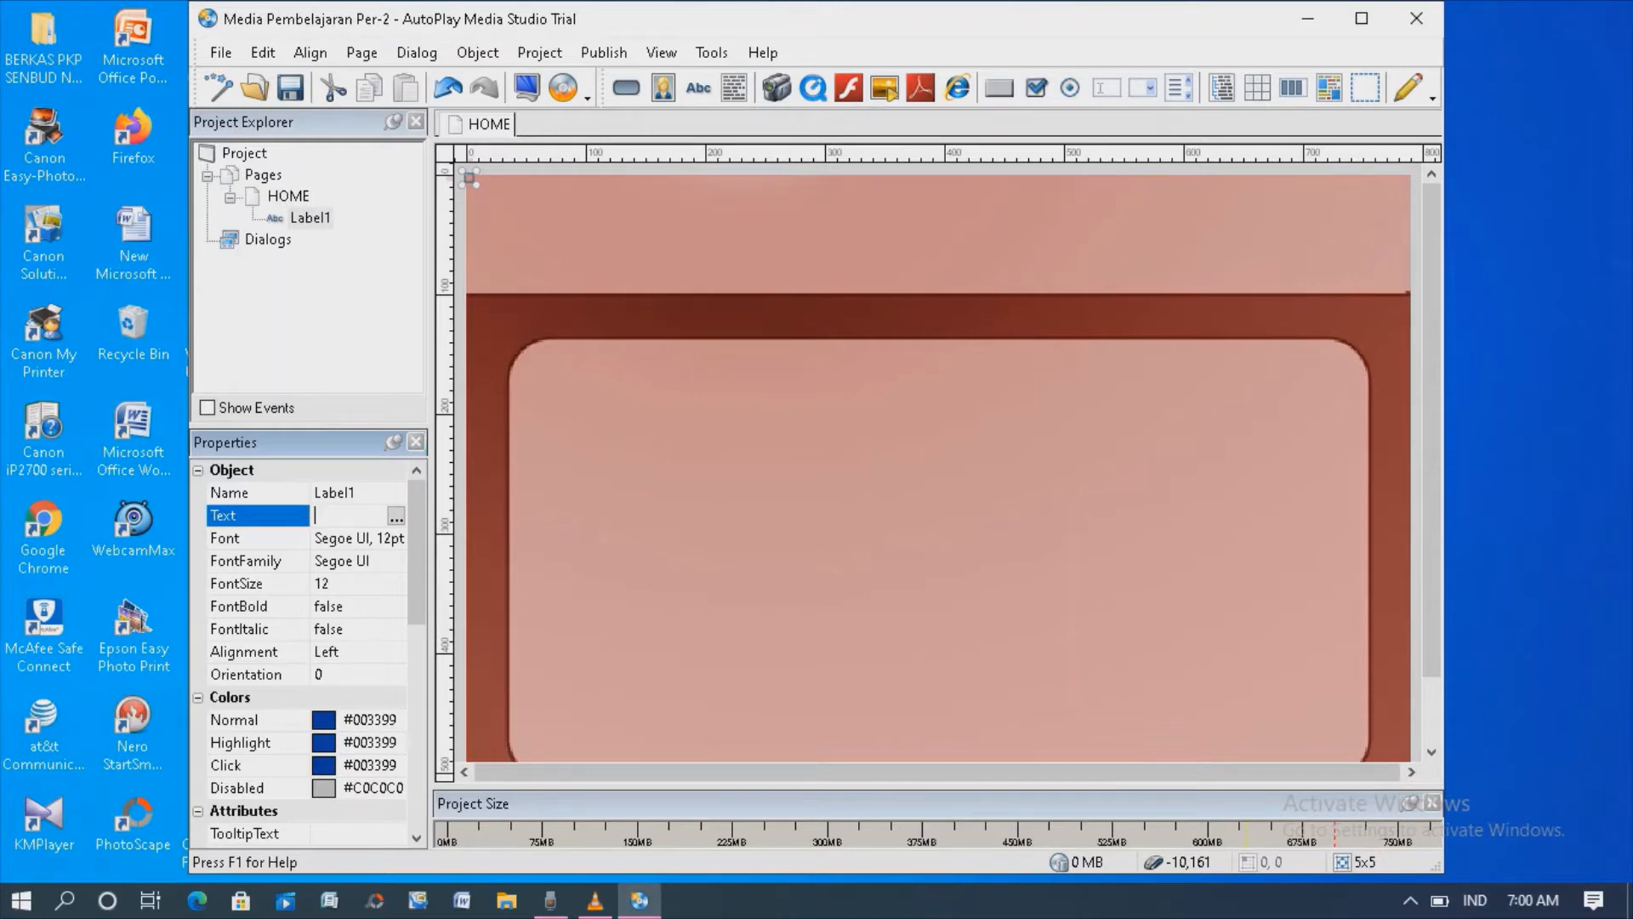
pyautogui.write('MEDIA')
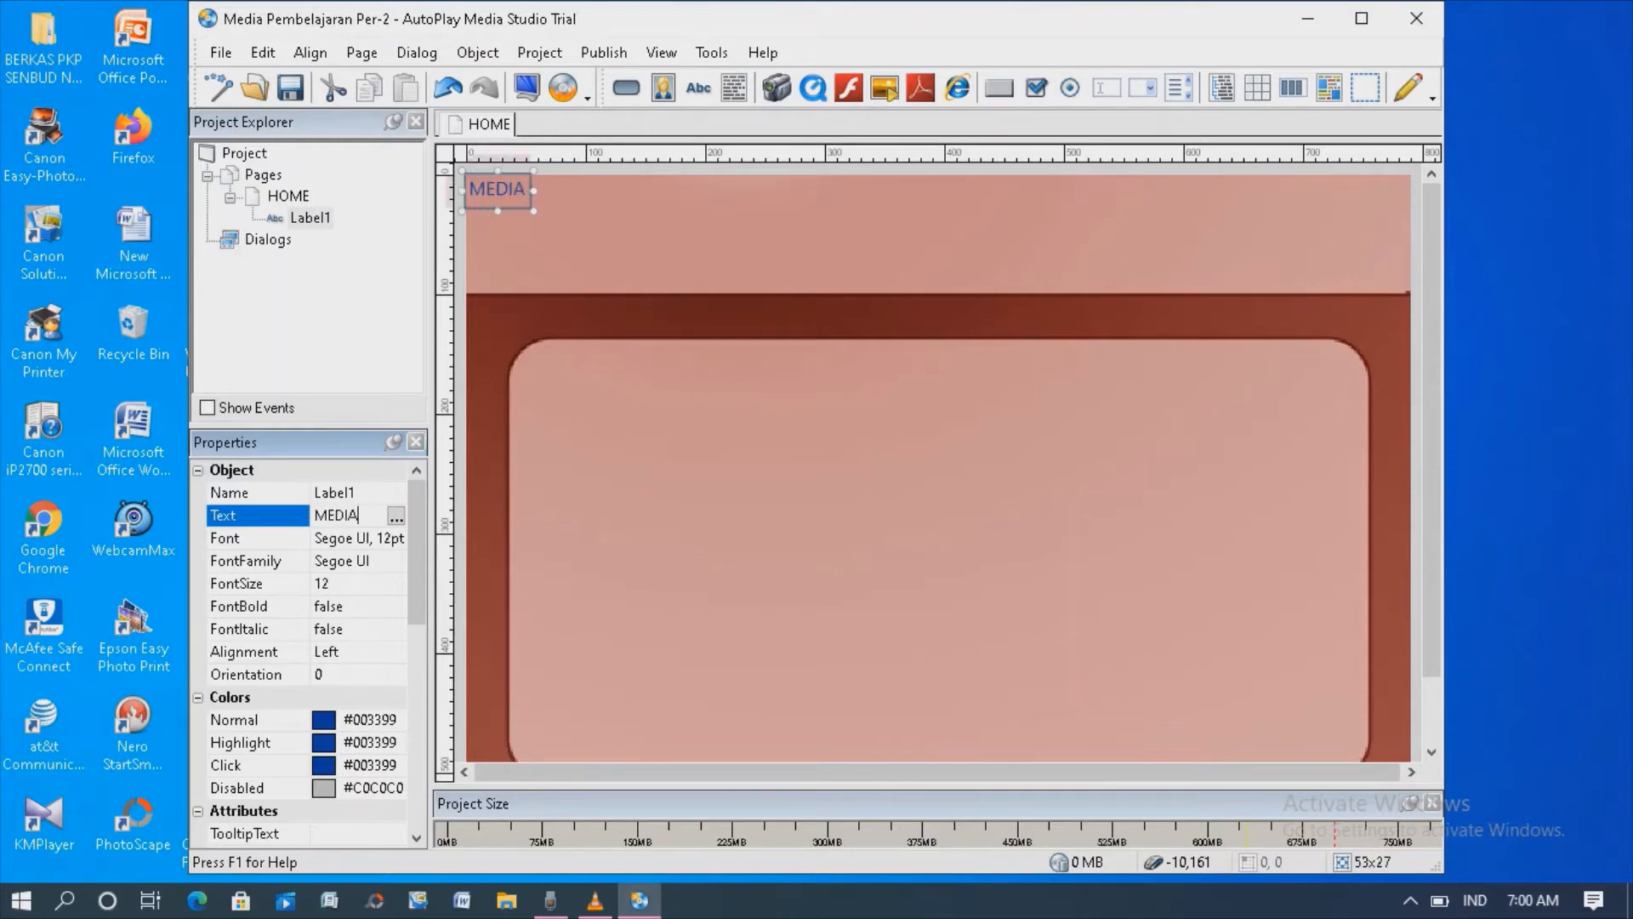
pyautogui.write(' PEM')
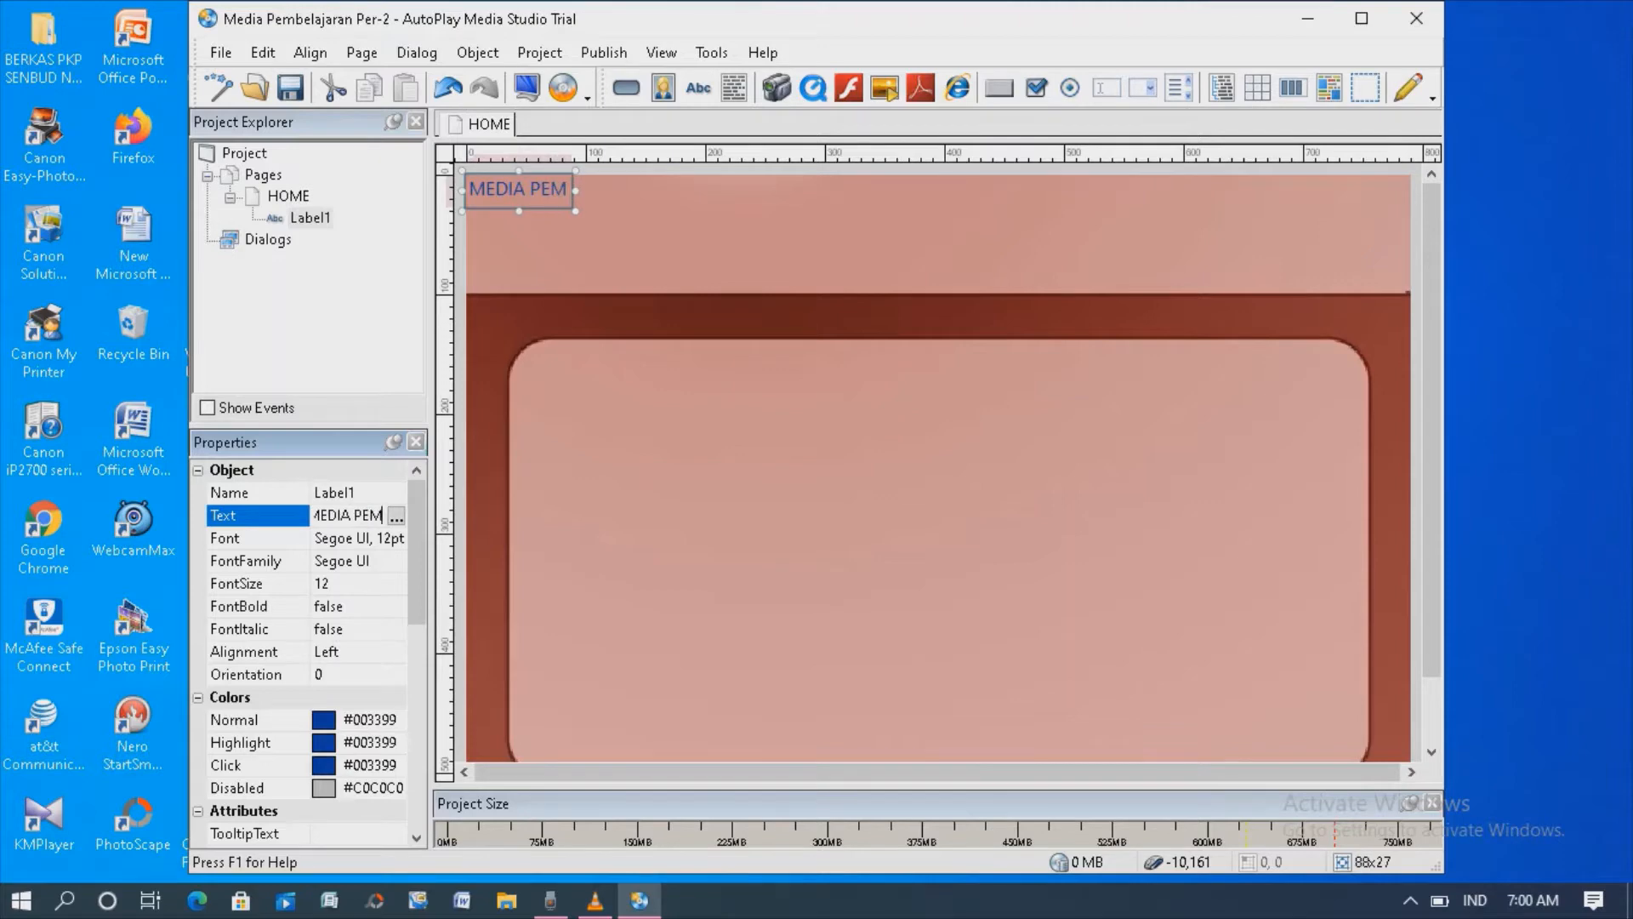
pyautogui.write('BELAJARA')
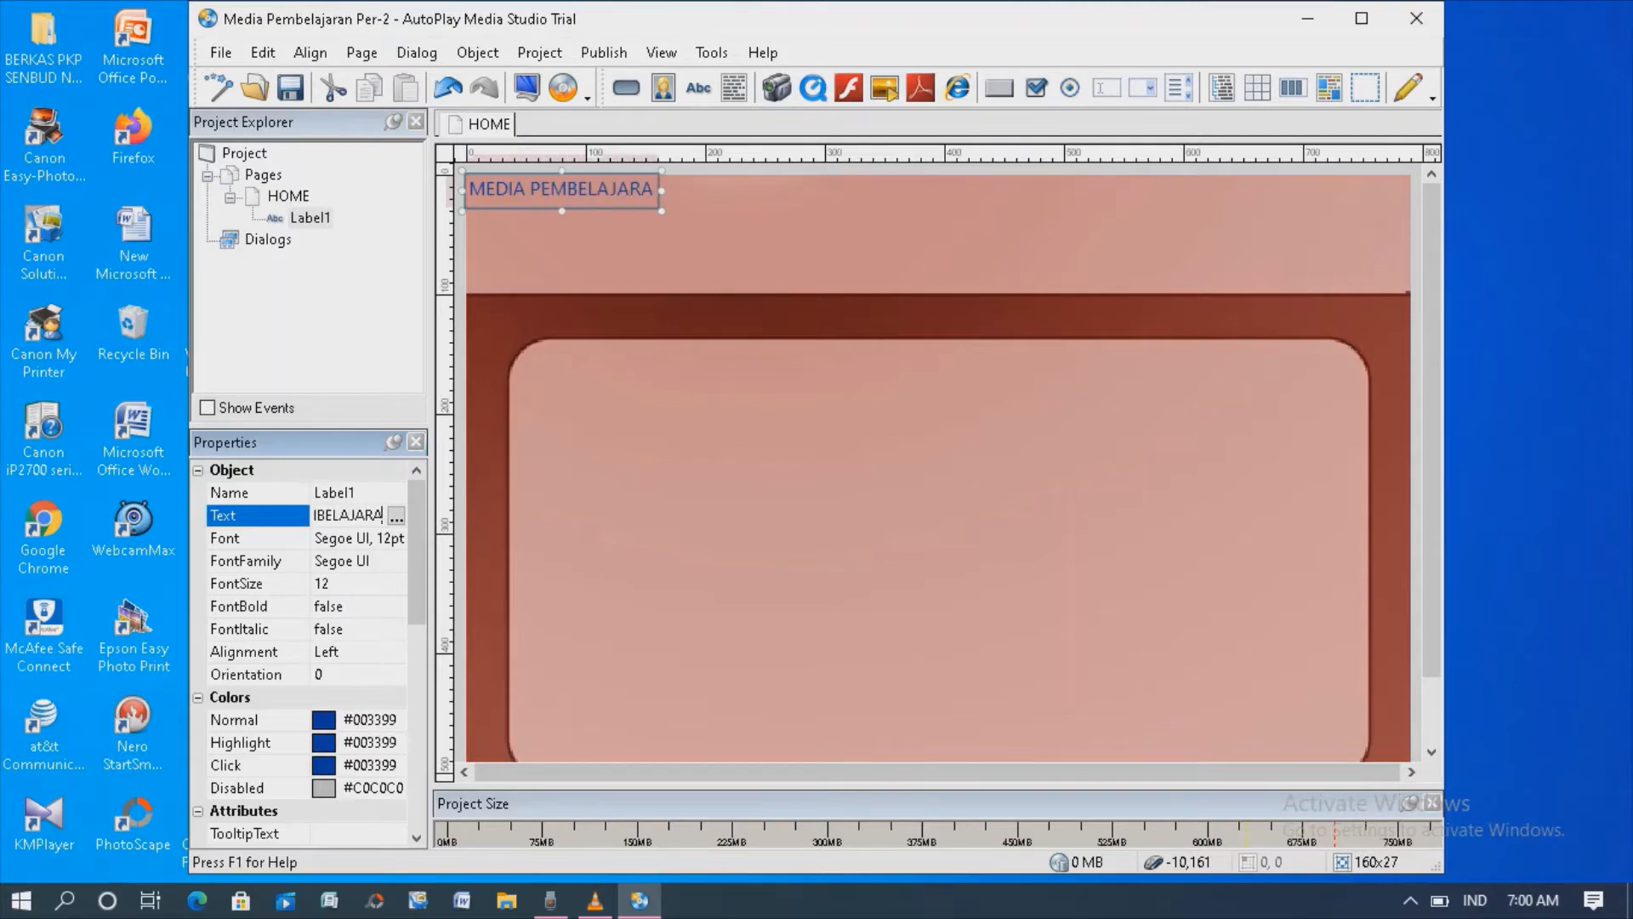
pyautogui.write('N I')
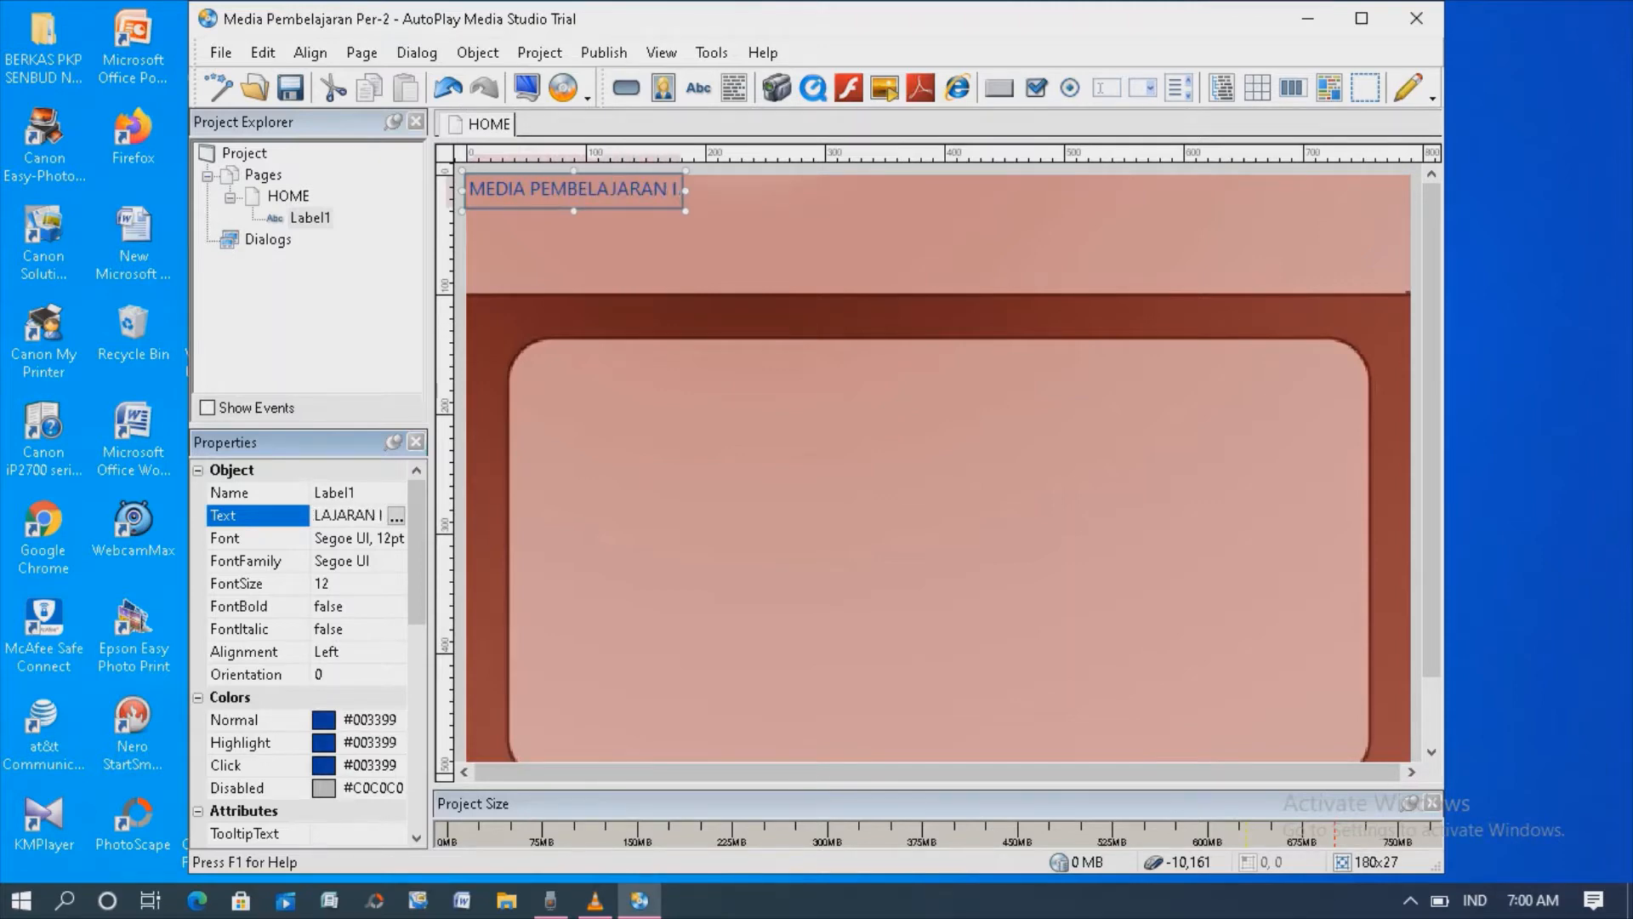
pyautogui.write('LMU K')
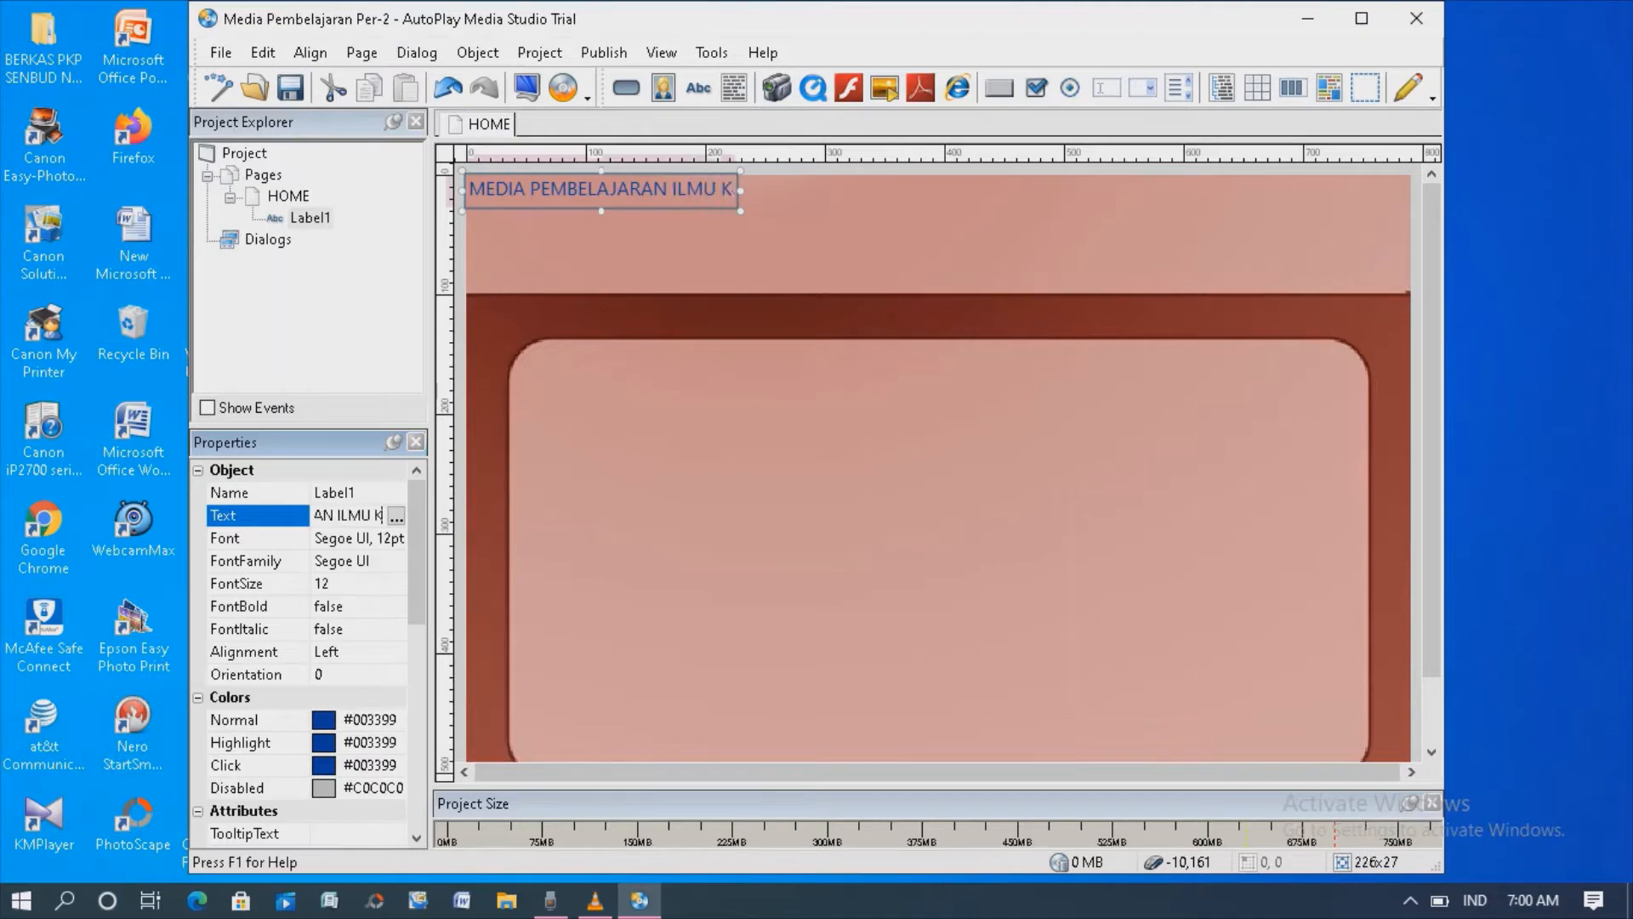
pyautogui.write('OMPUTER')
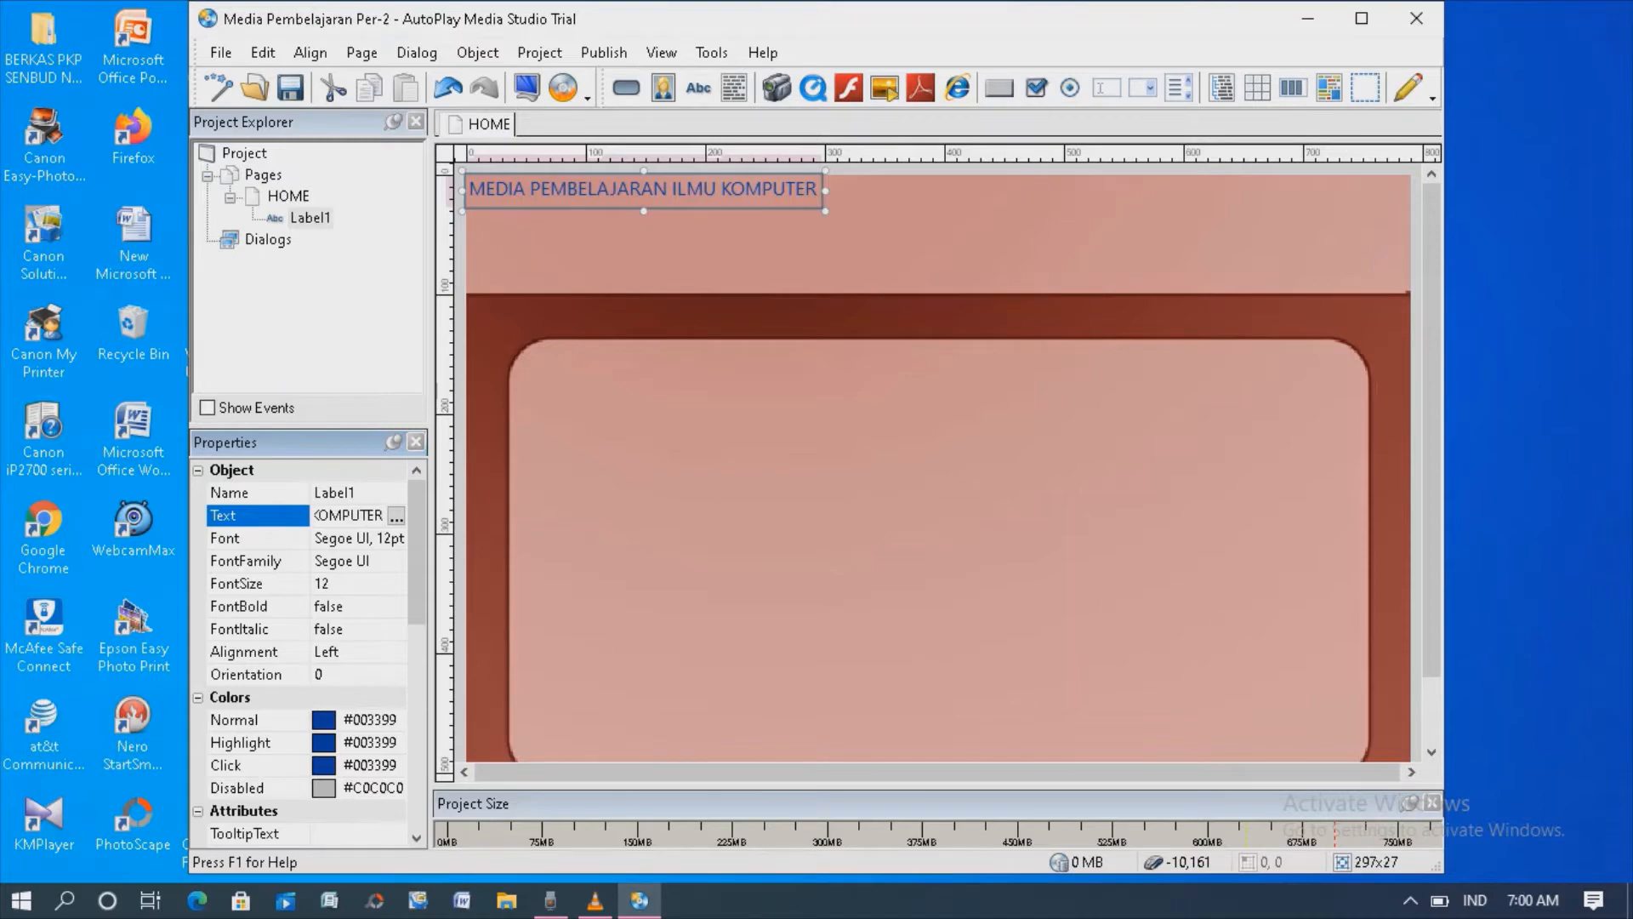
# Step: Set the title label's font to Times New Roman, Bold, size 16
pyautogui.click(258, 538)
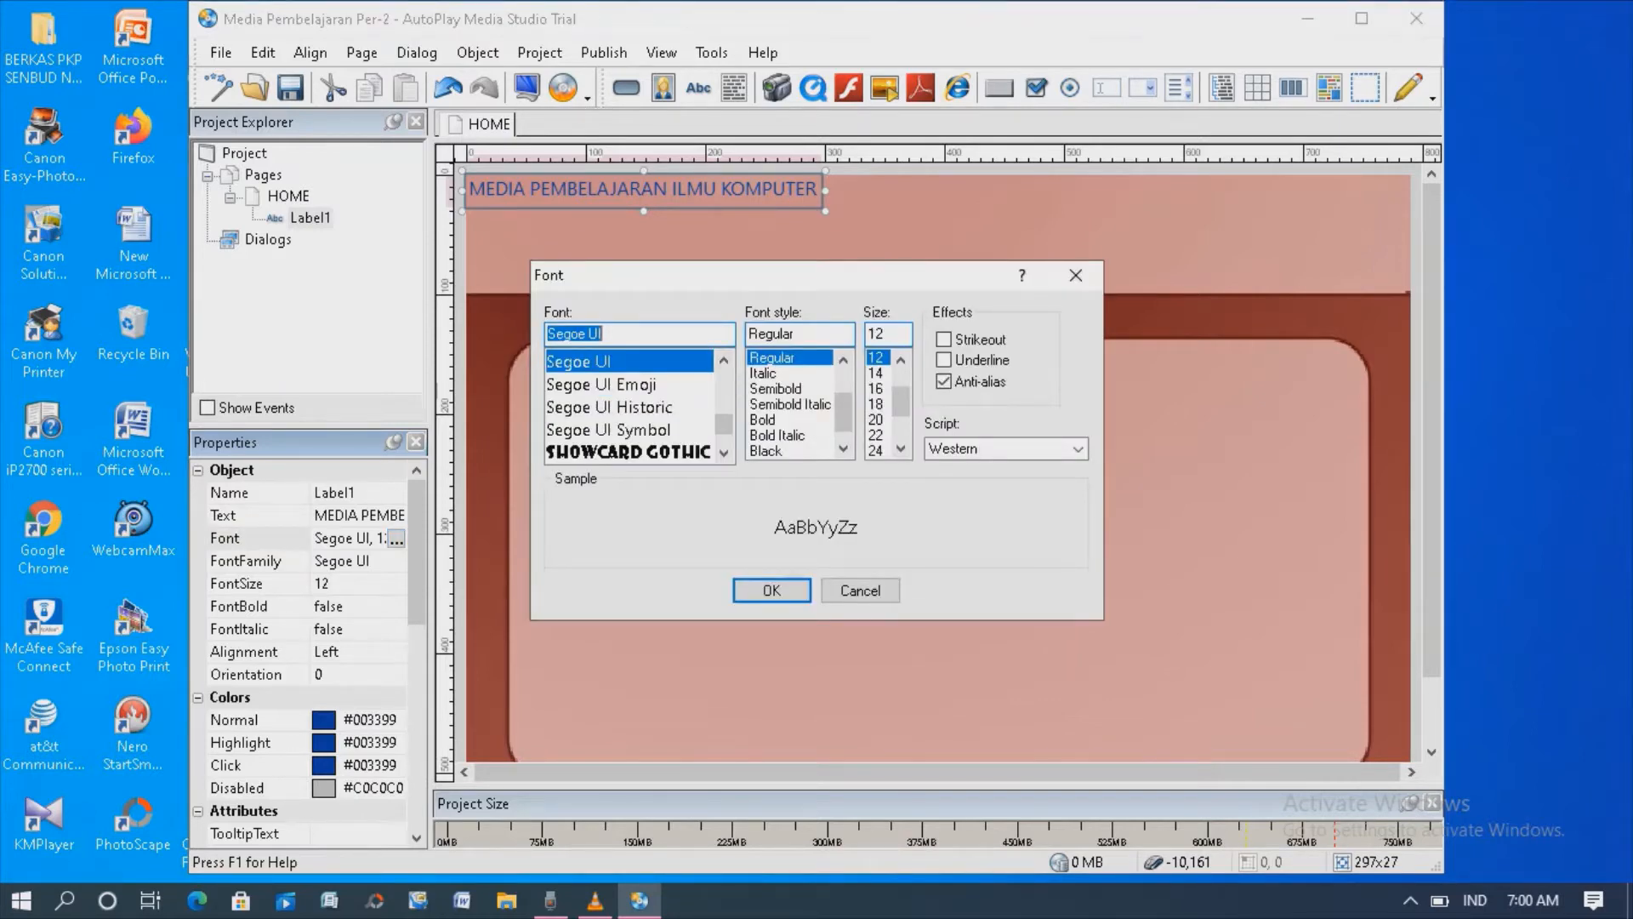
pyautogui.press('BackSpace')
pyautogui.write('ti')
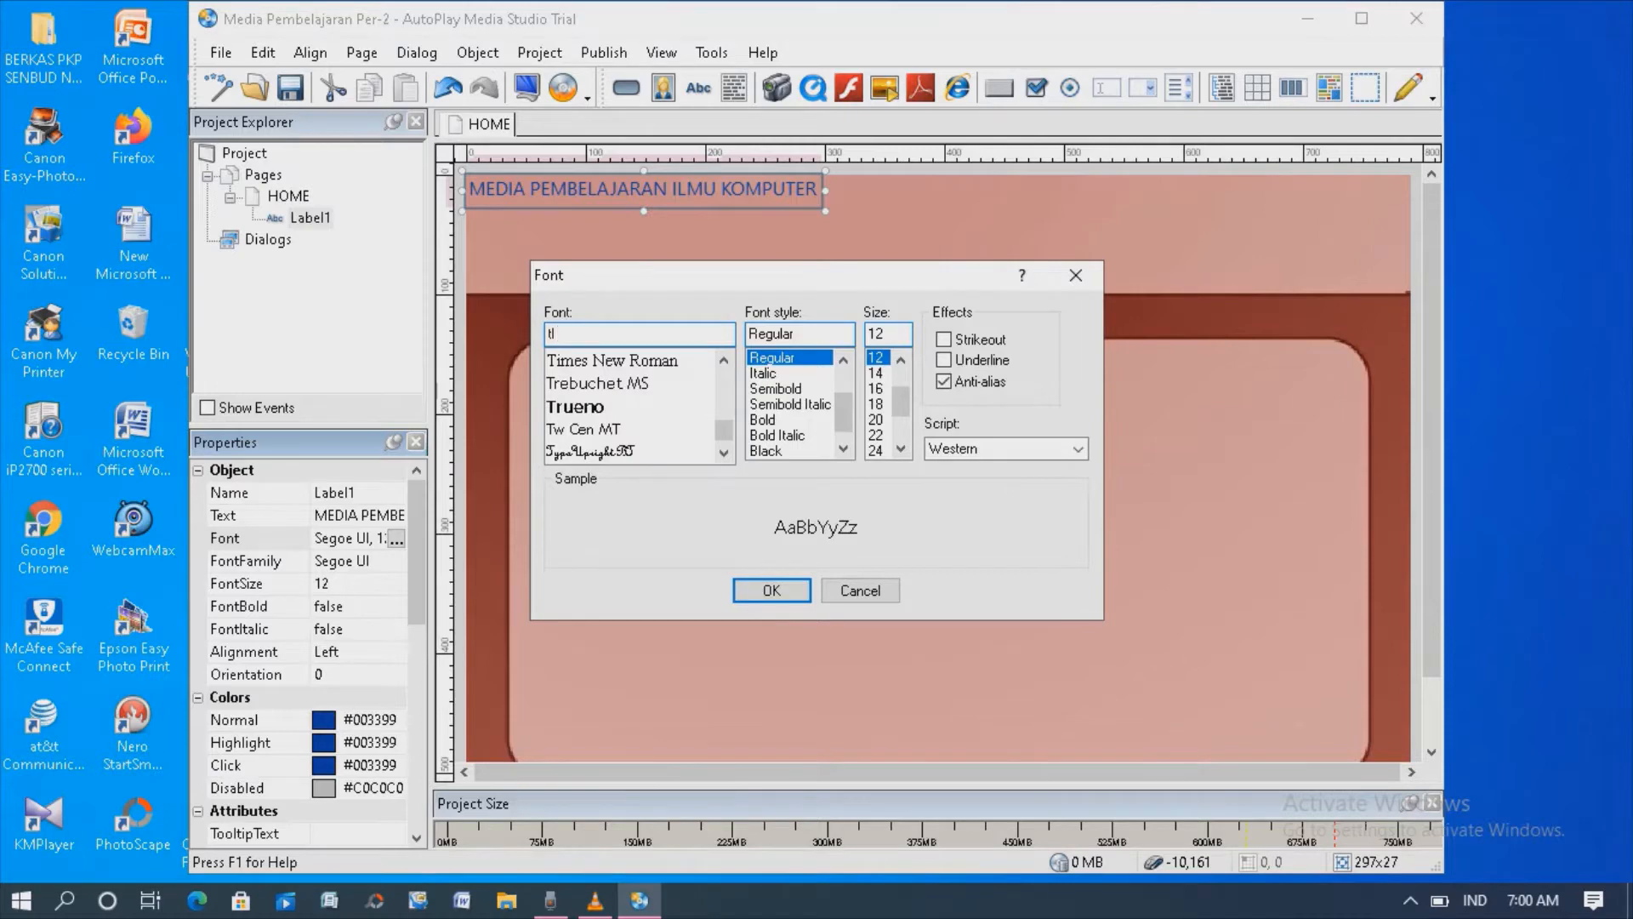
pyautogui.click(612, 361)
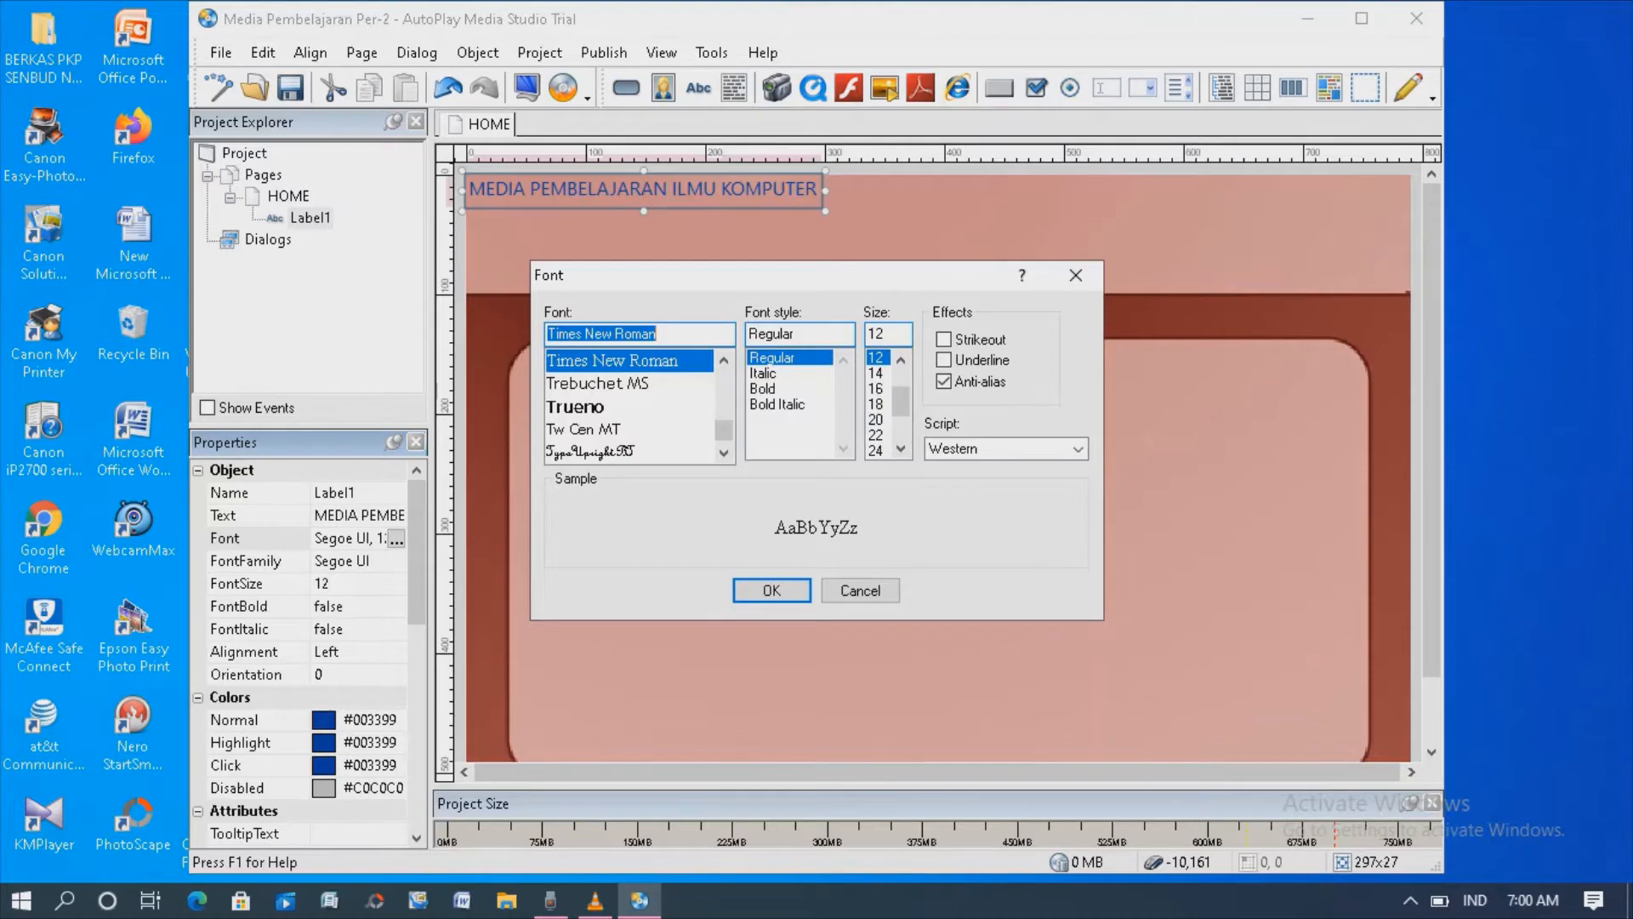
pyautogui.click(763, 389)
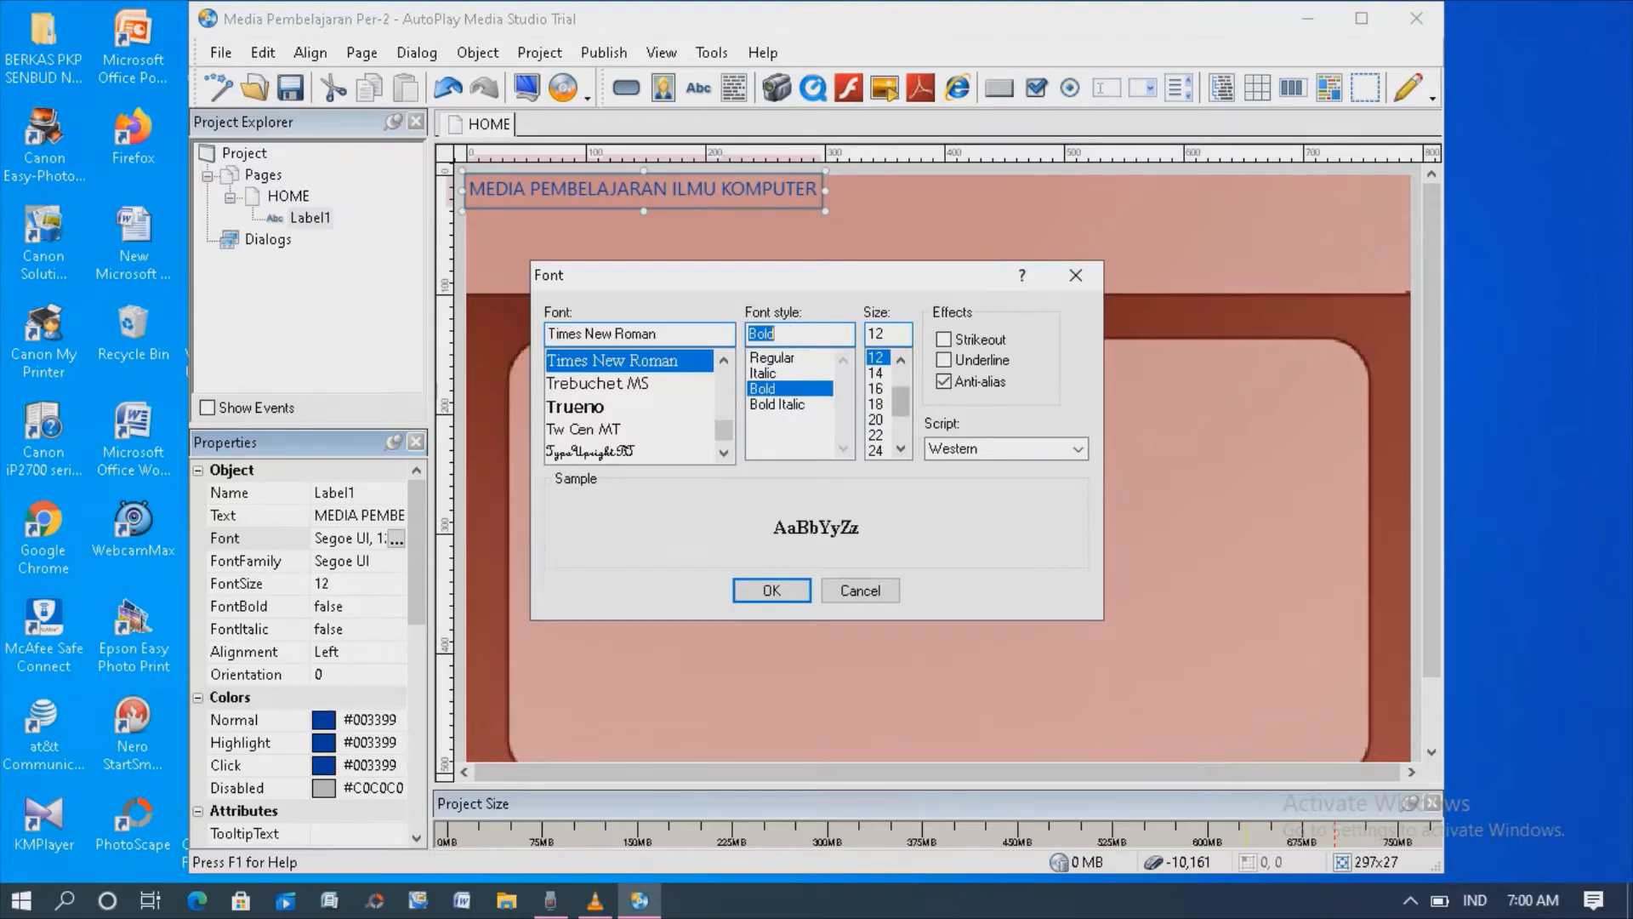
pyautogui.moveTo(901, 401); pyautogui.dragTo(901, 410)
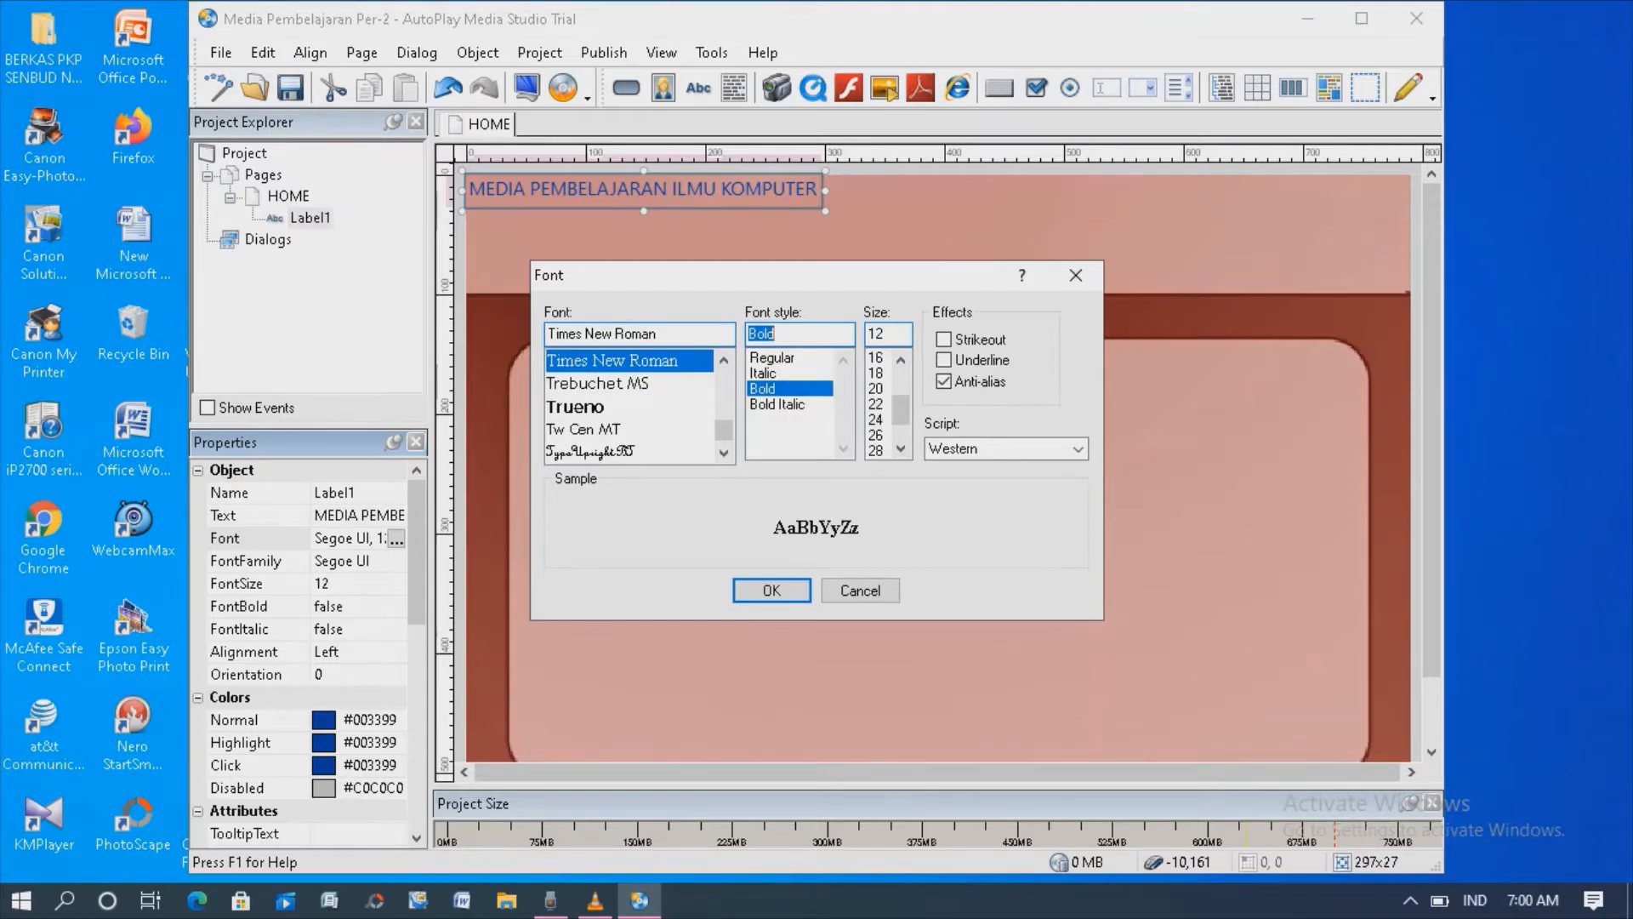
pyautogui.click(877, 358)
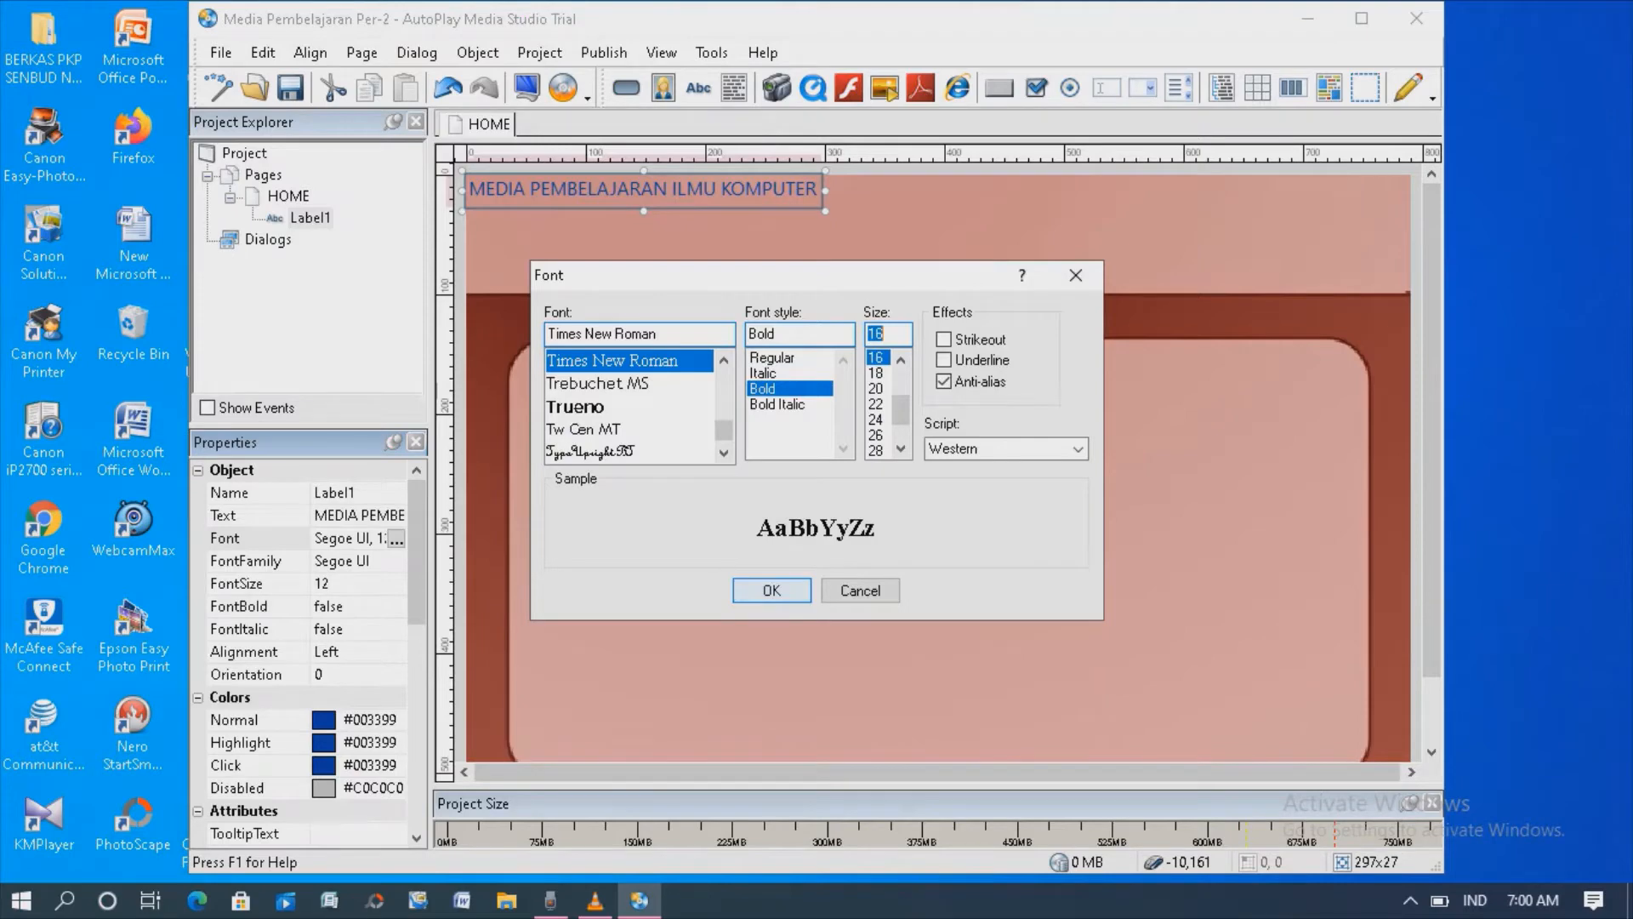
pyautogui.click(771, 591)
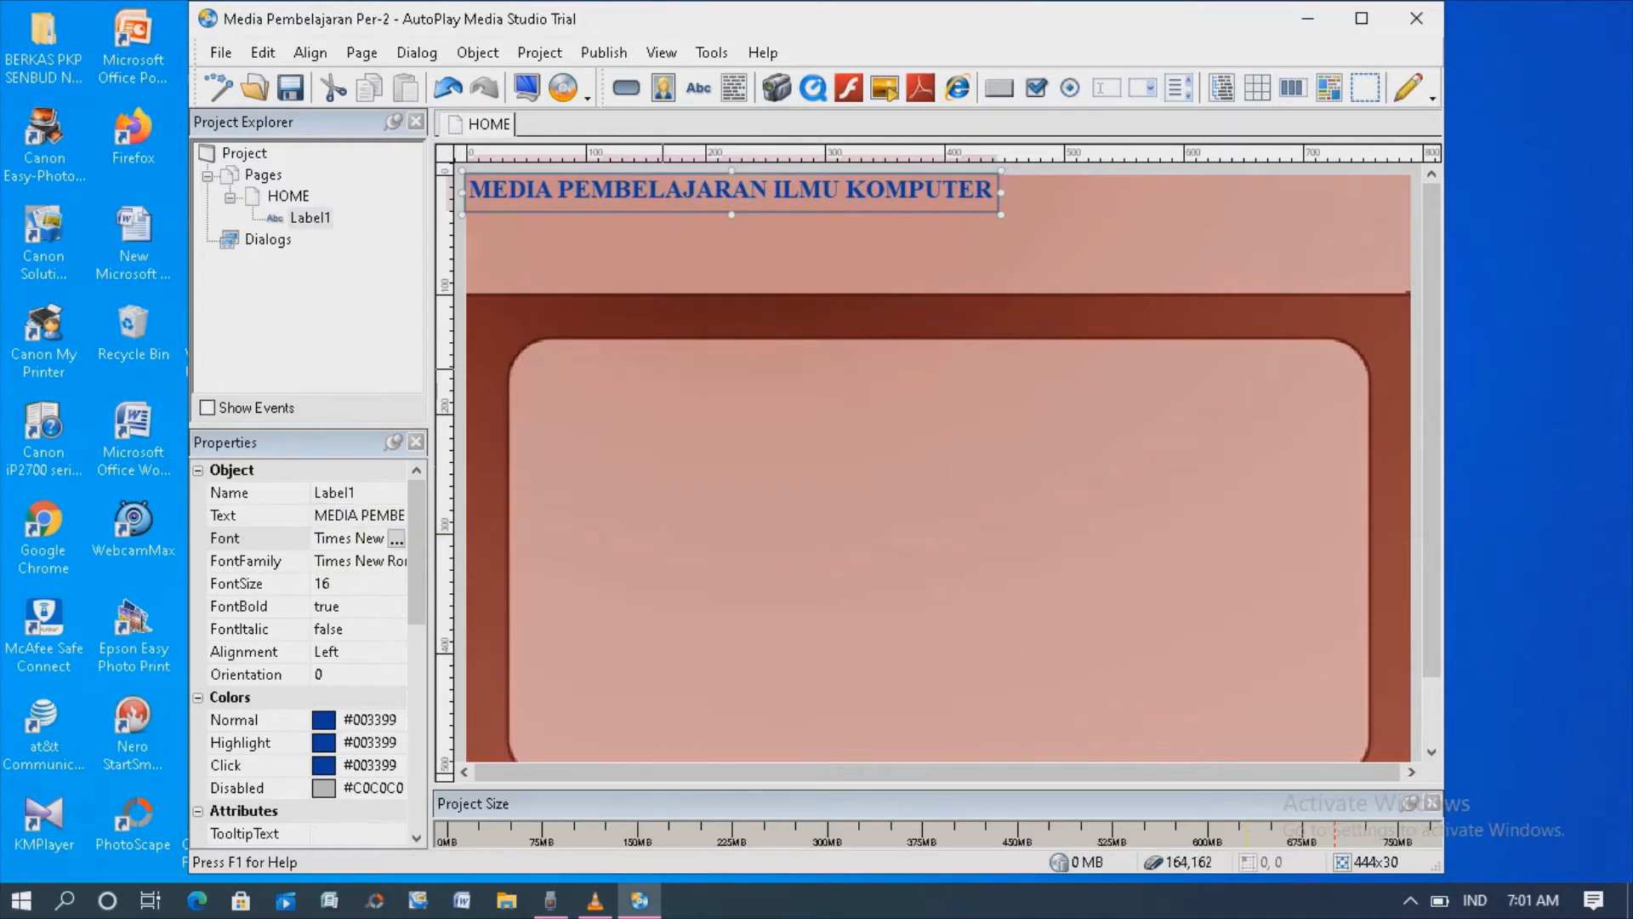
# Step: Move the title label to the middle of the page's header band, at about 181, 31
pyautogui.moveTo(775, 192); pyautogui.dragTo(992, 230)
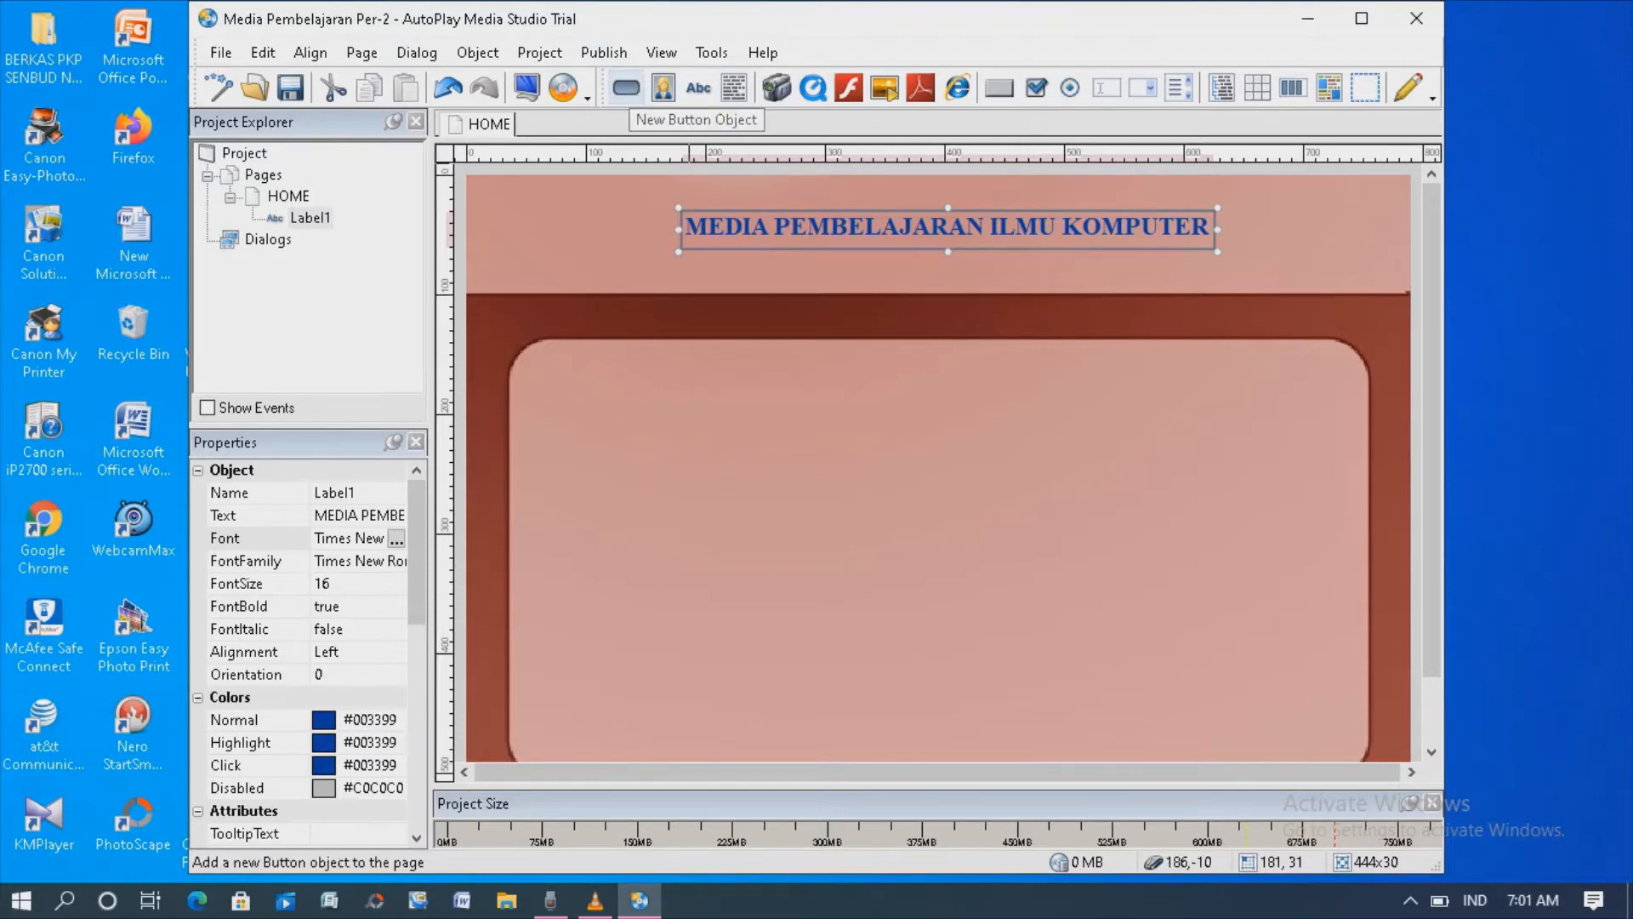
# Step: Add the red rounded button 1041_0003 from the gallery's Buttons folder and place it in the upper-left part of the inner frame
pyautogui.click(627, 88)
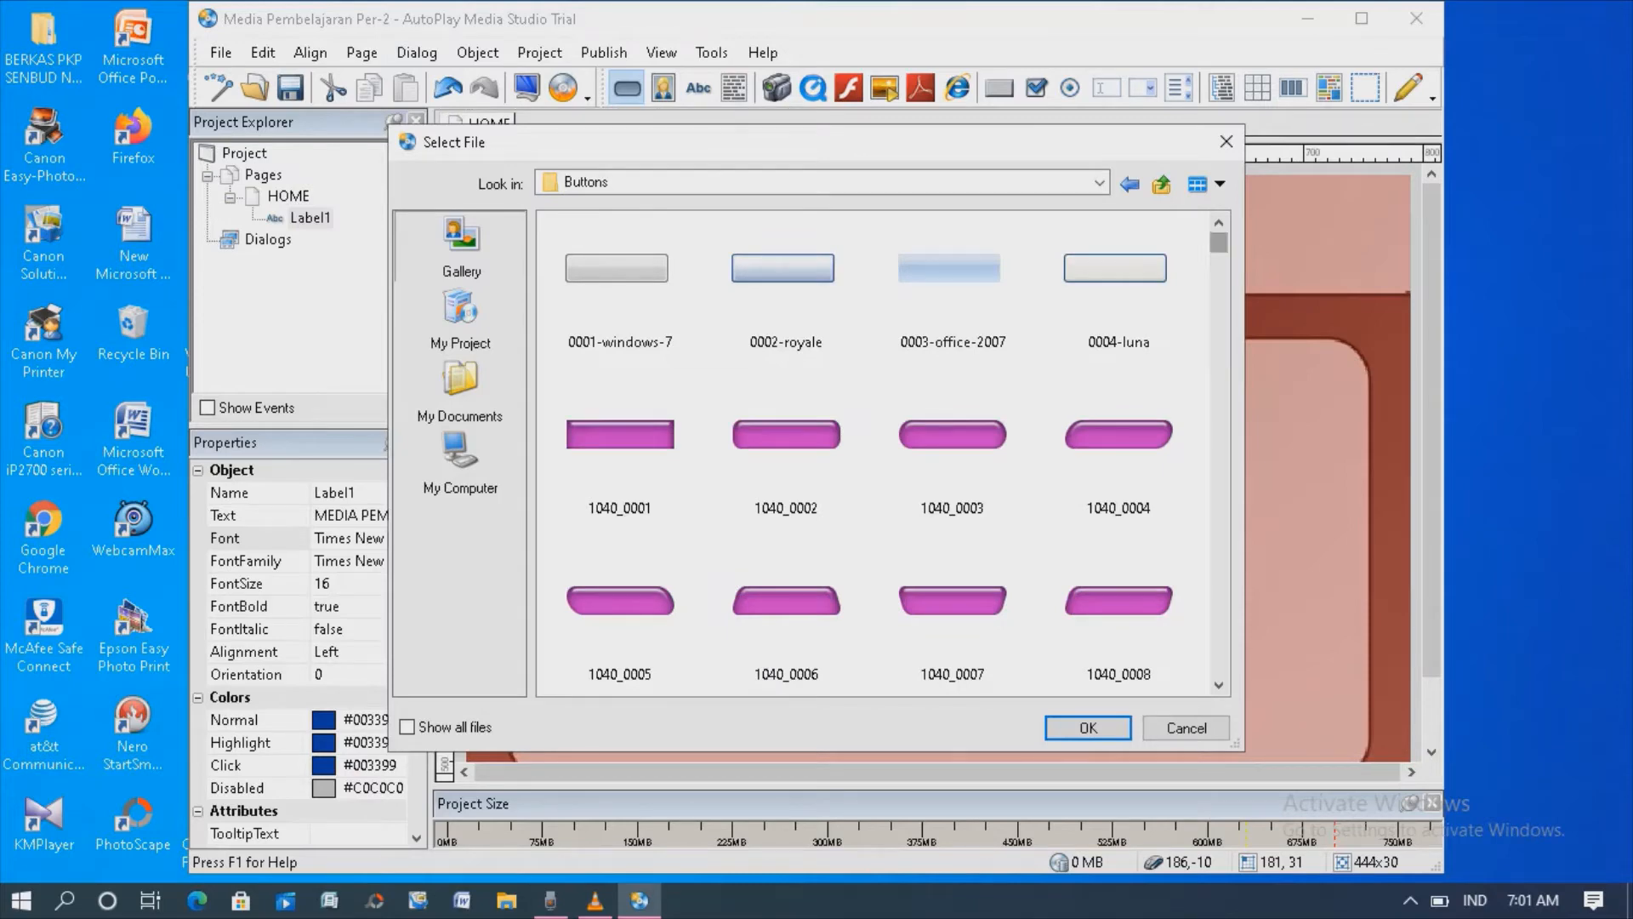
pyautogui.moveTo(1219, 243); pyautogui.dragTo(1219, 336)
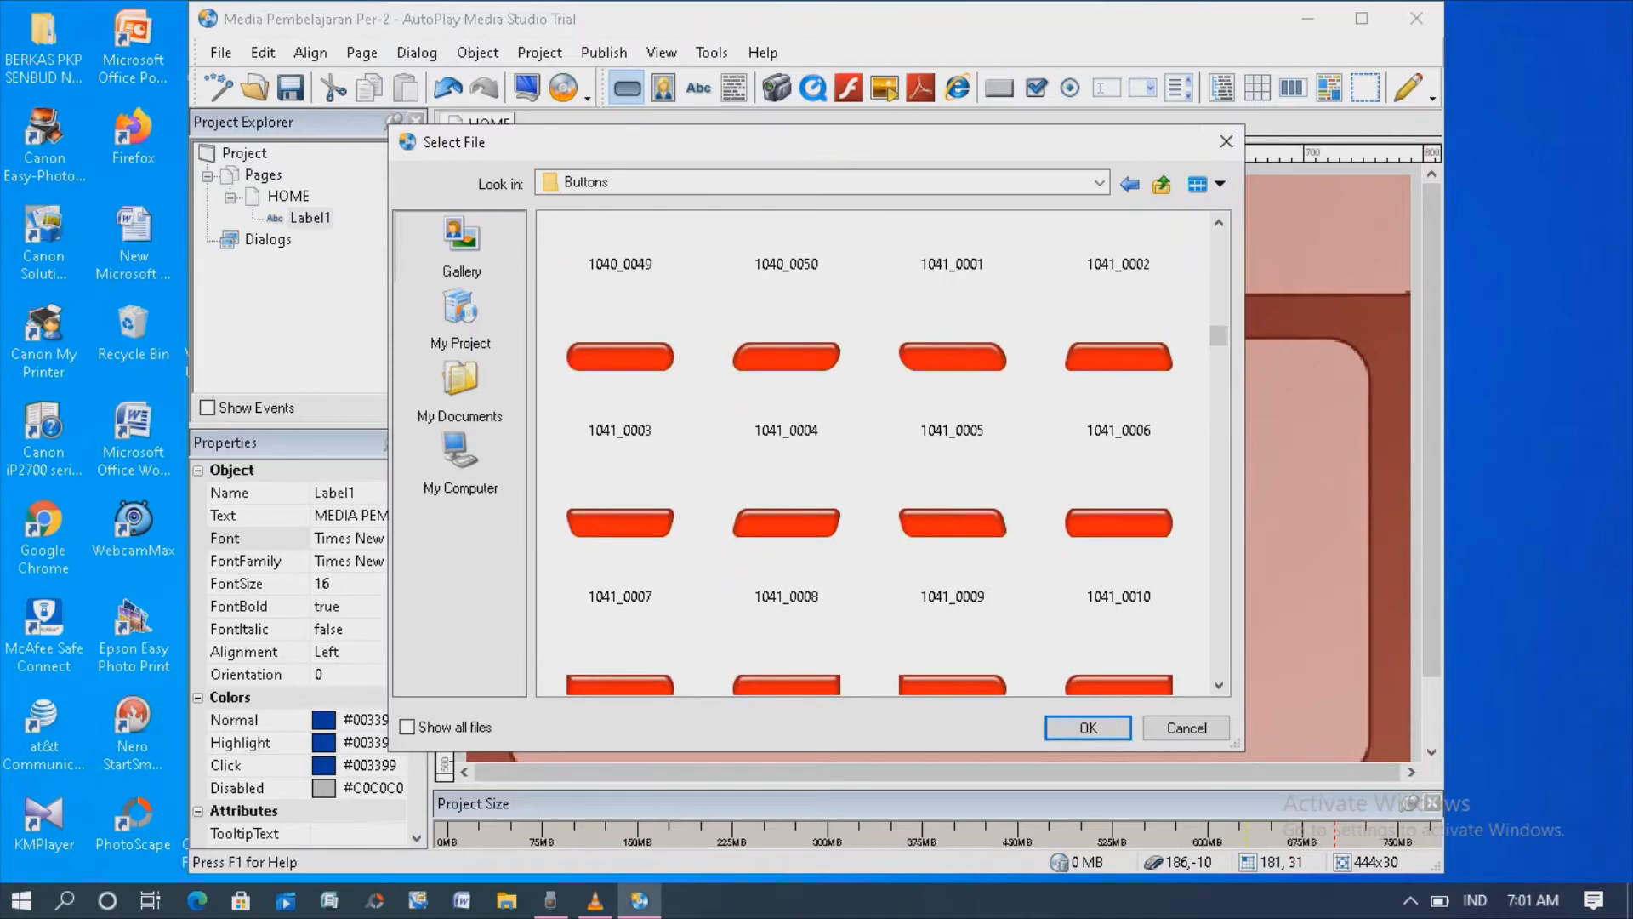
pyautogui.click(620, 359)
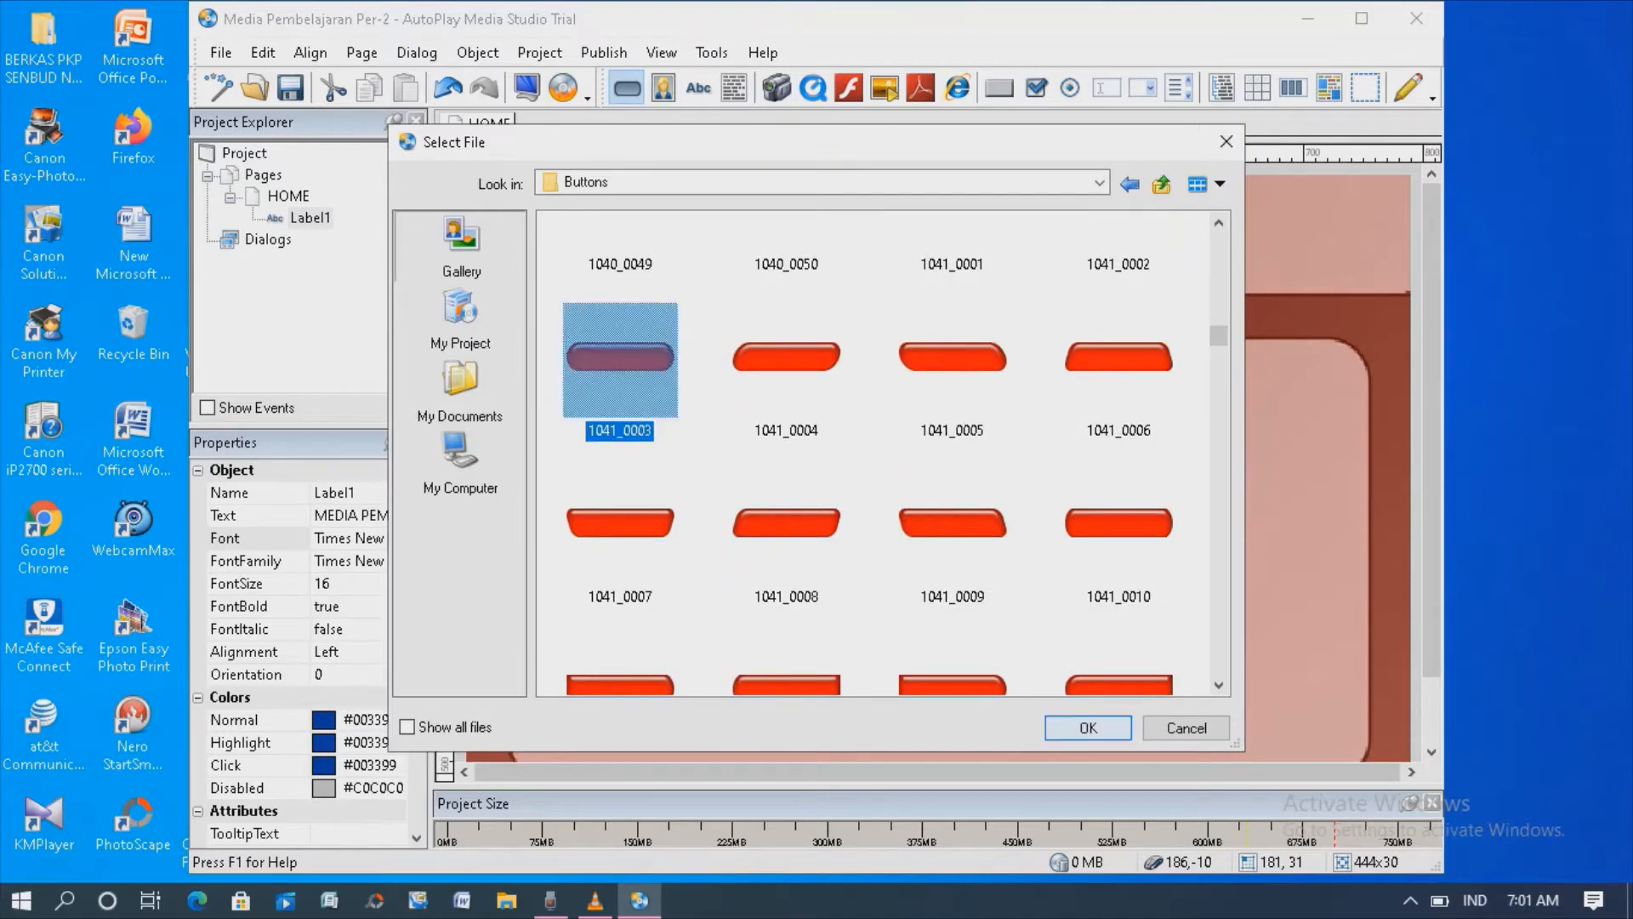
pyautogui.click(1088, 728)
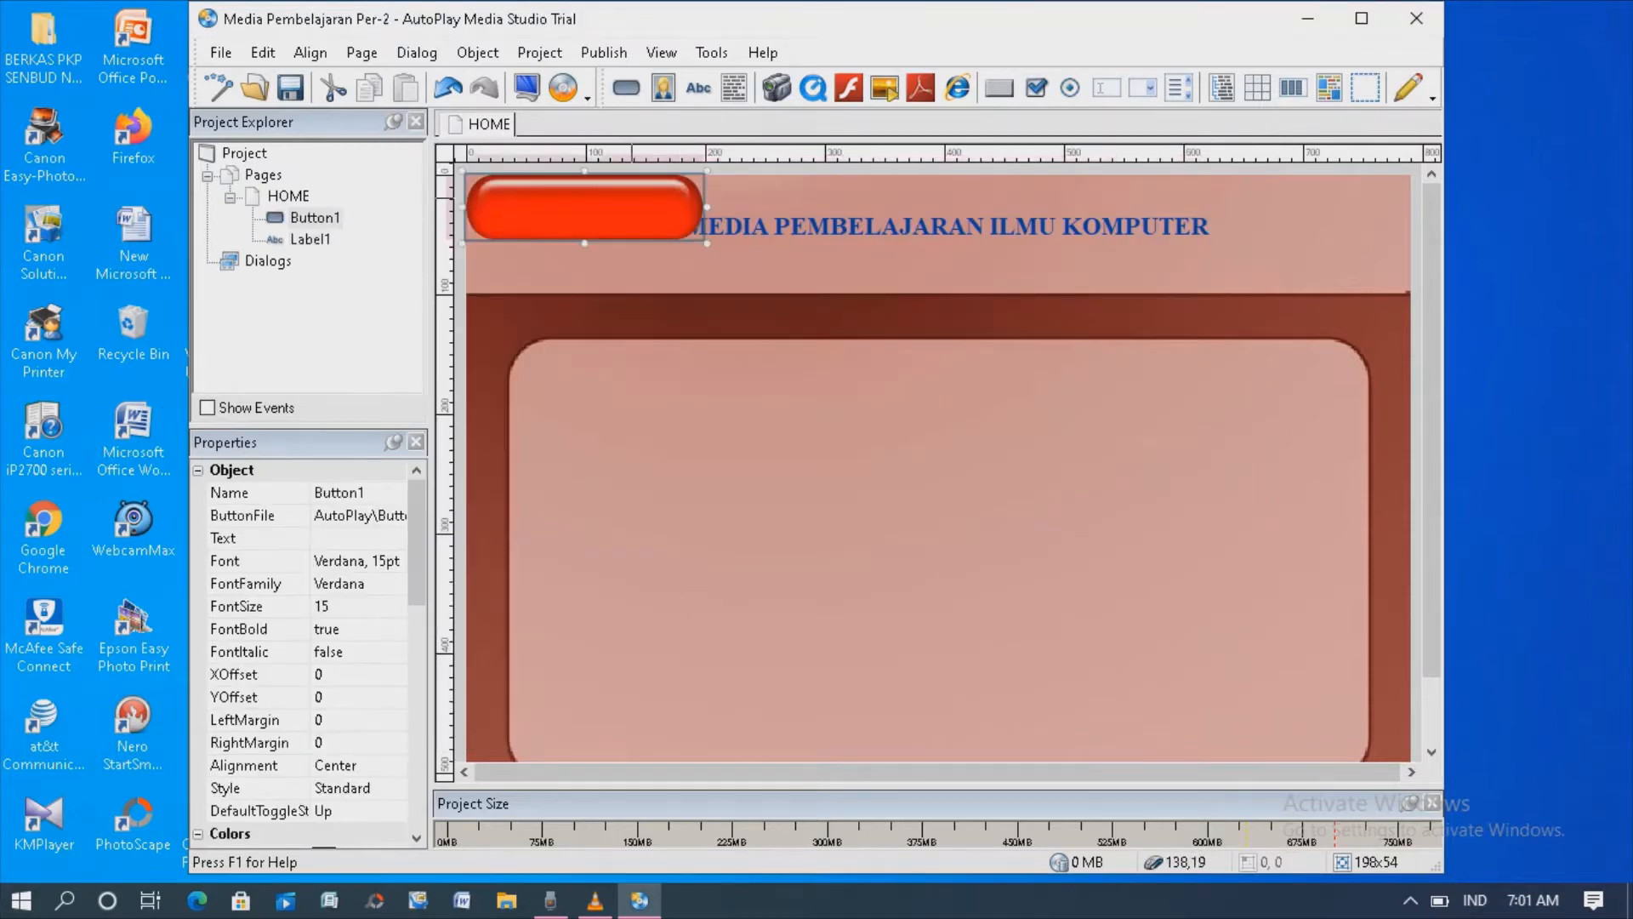
pyautogui.moveTo(627, 201); pyautogui.dragTo(697, 412)
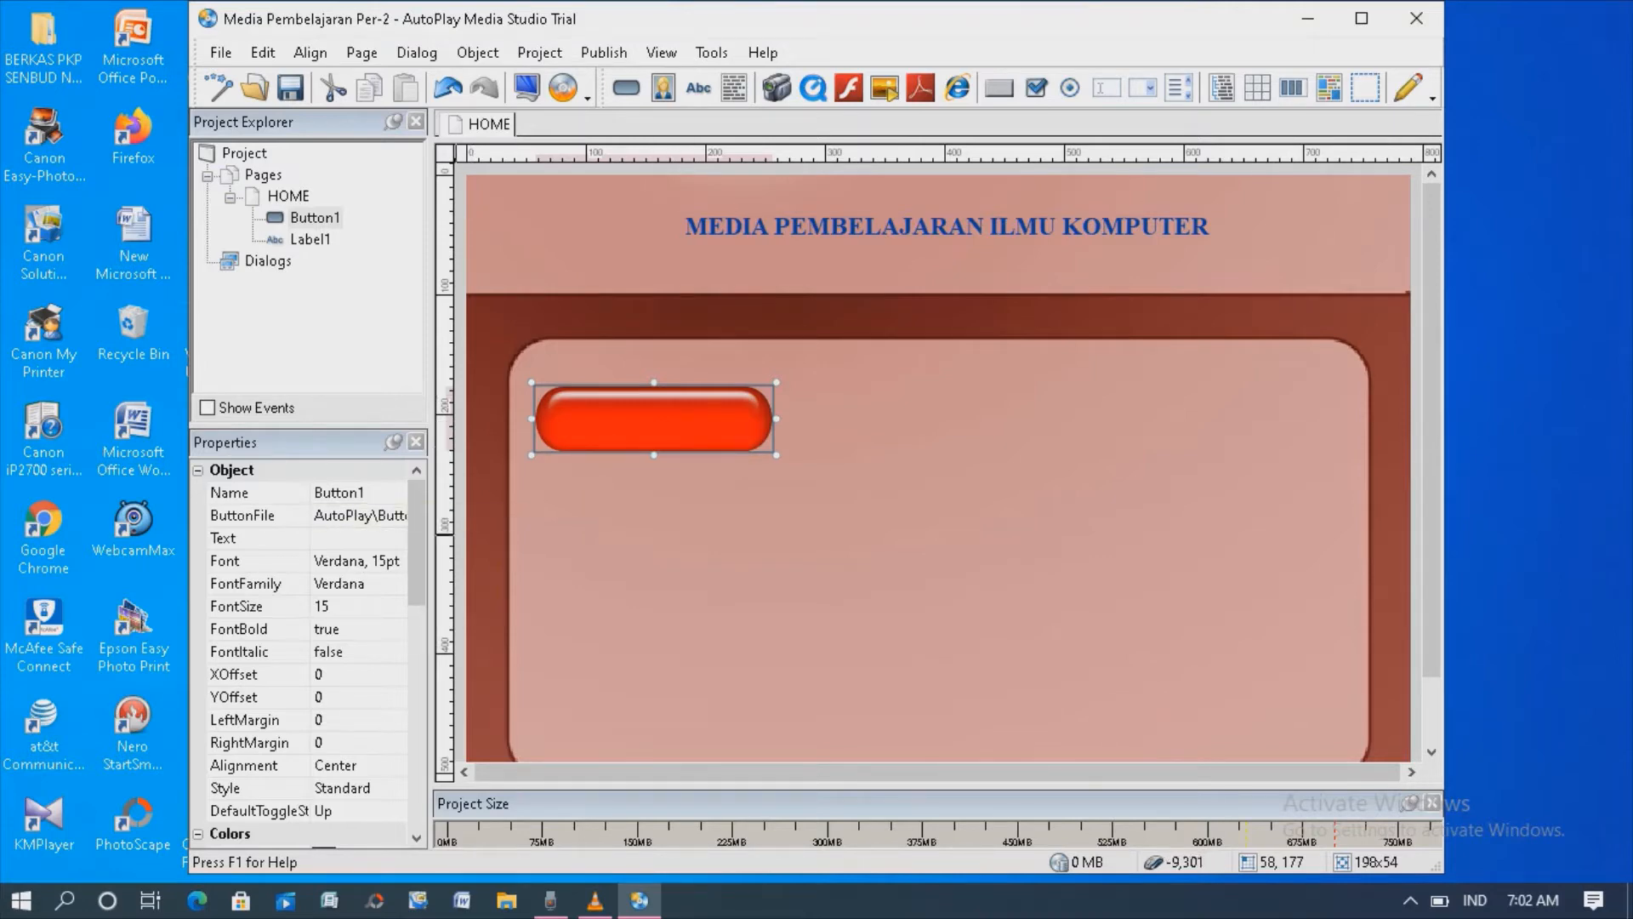
# Step: Set the red button's text to "HOME"
pyautogui.click(347, 538)
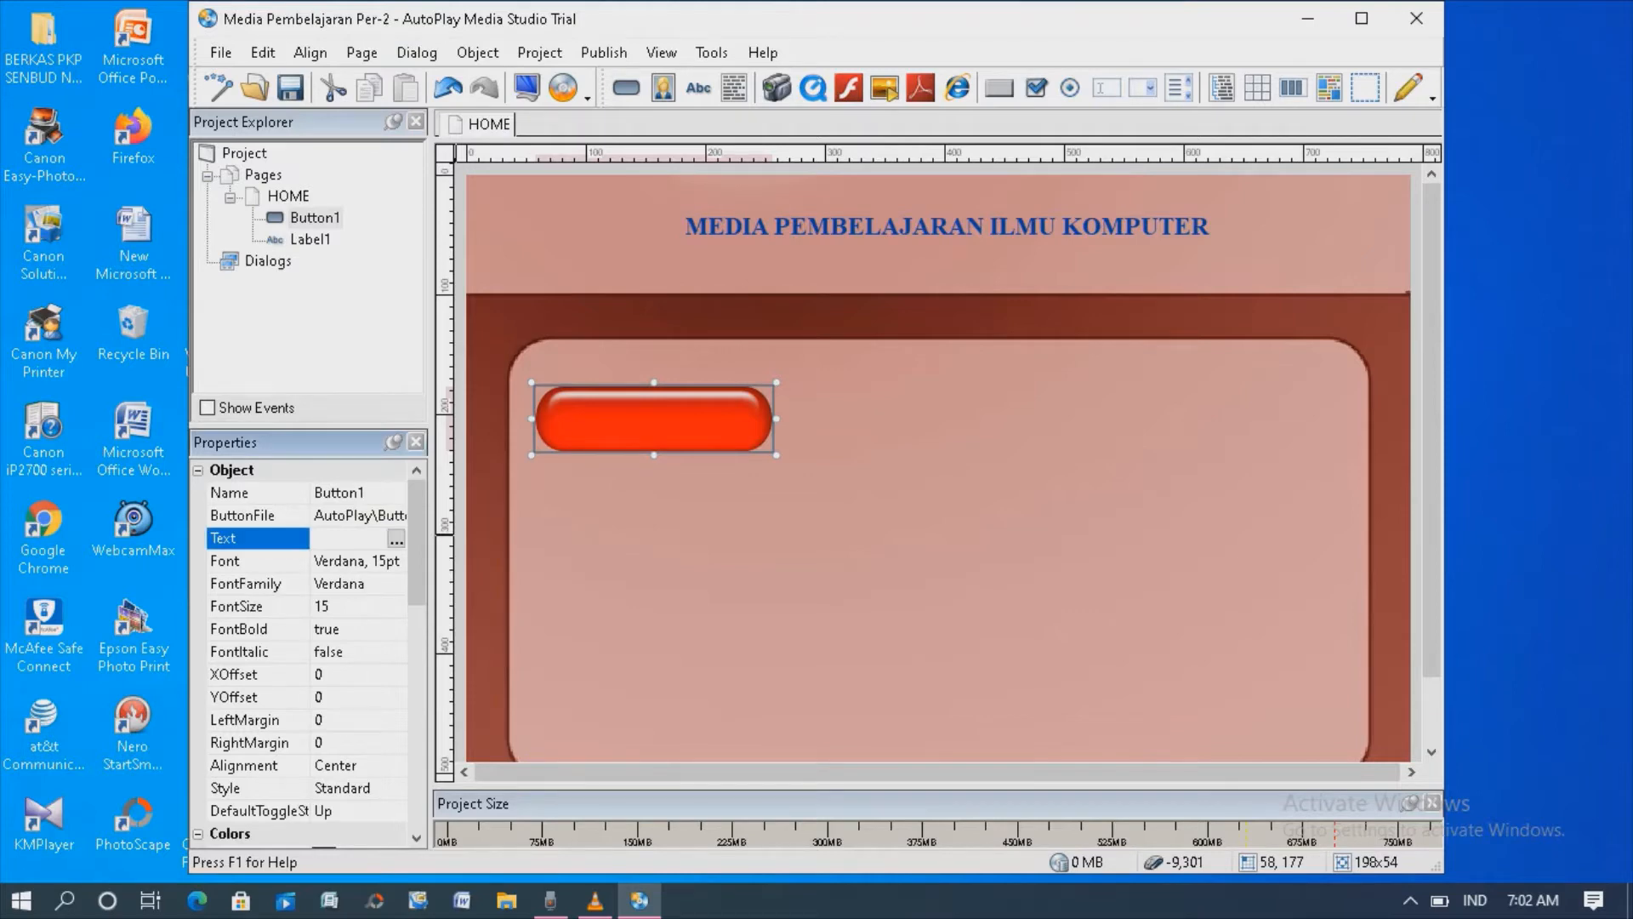
pyautogui.write('h')
pyautogui.press('BackSpace')
pyautogui.write('h')
pyautogui.press('BackSpace')
pyautogui.write('homo')
pyautogui.press('BackSpace')
pyautogui.press('BackSpace')
pyautogui.press('BackSpace')
pyautogui.press('BackSpace')
pyautogui.write('HOMO')
pyautogui.press('BackSpace')
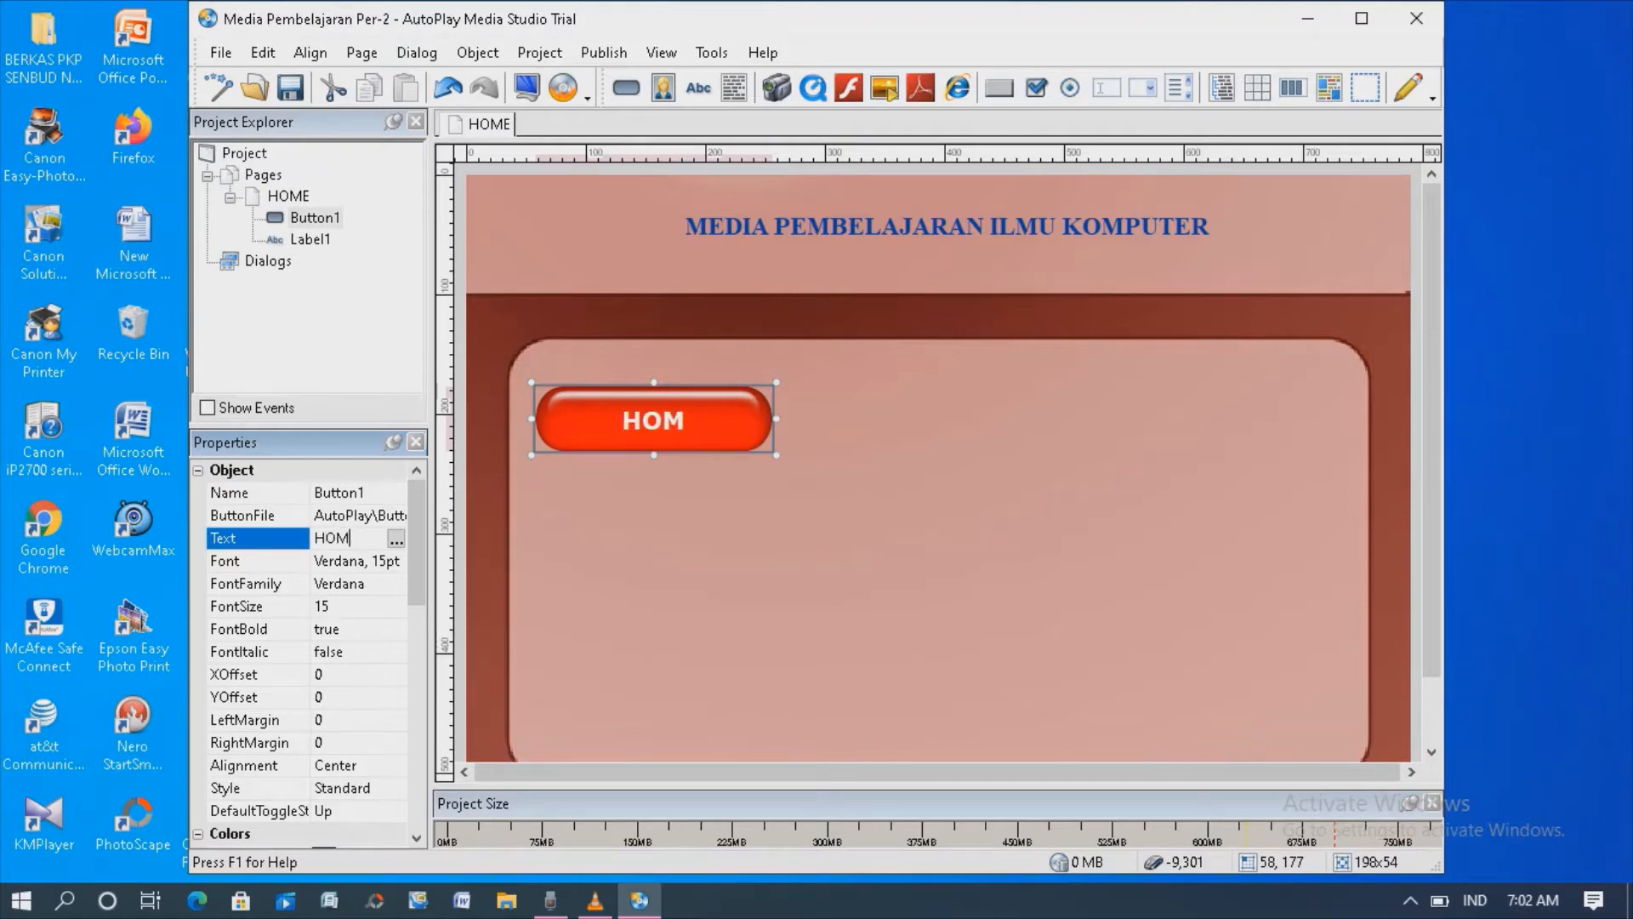
pyautogui.write('E')
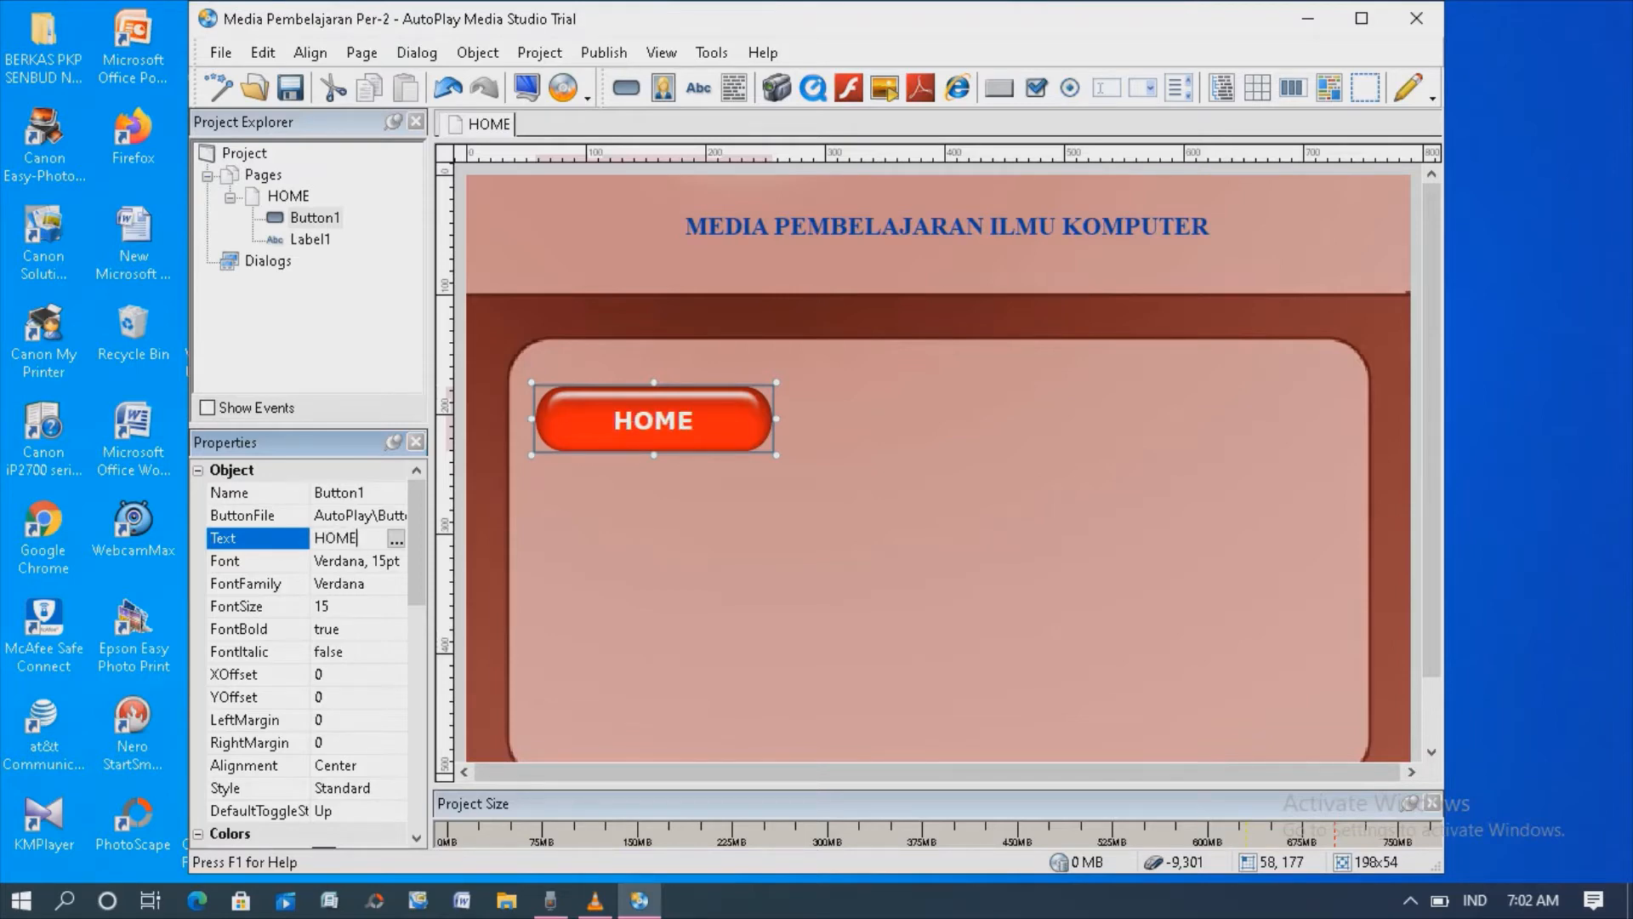
# Step: Copy the HOME button and paste two duplicates of it onto the page
pyautogui.click(716, 419)
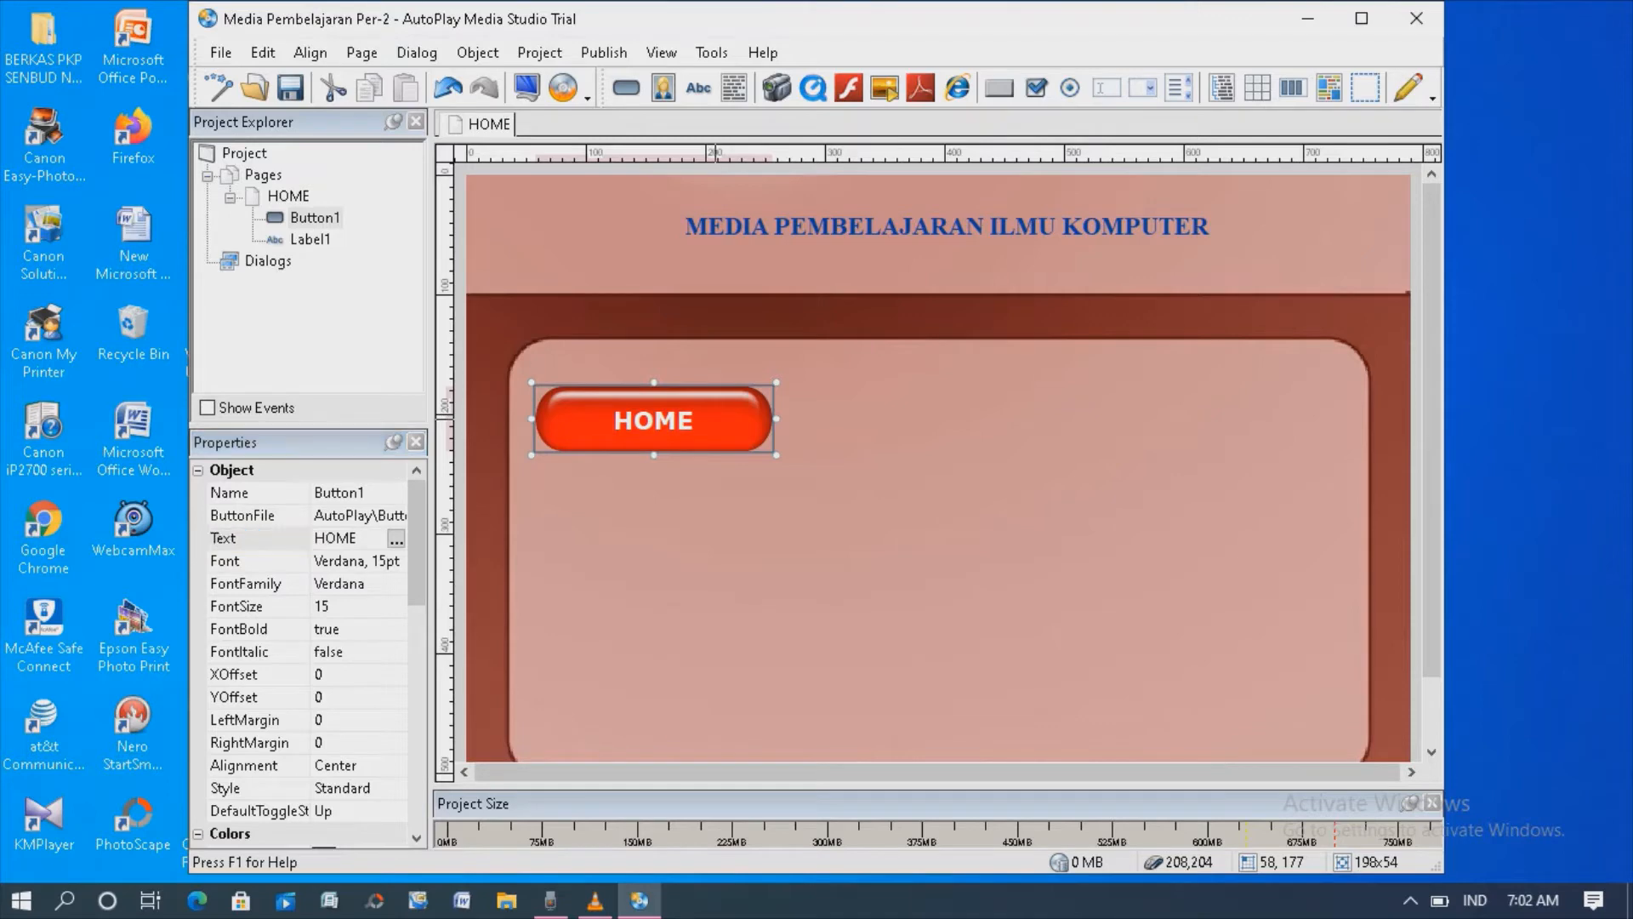
pyautogui.rightClick(715, 419)
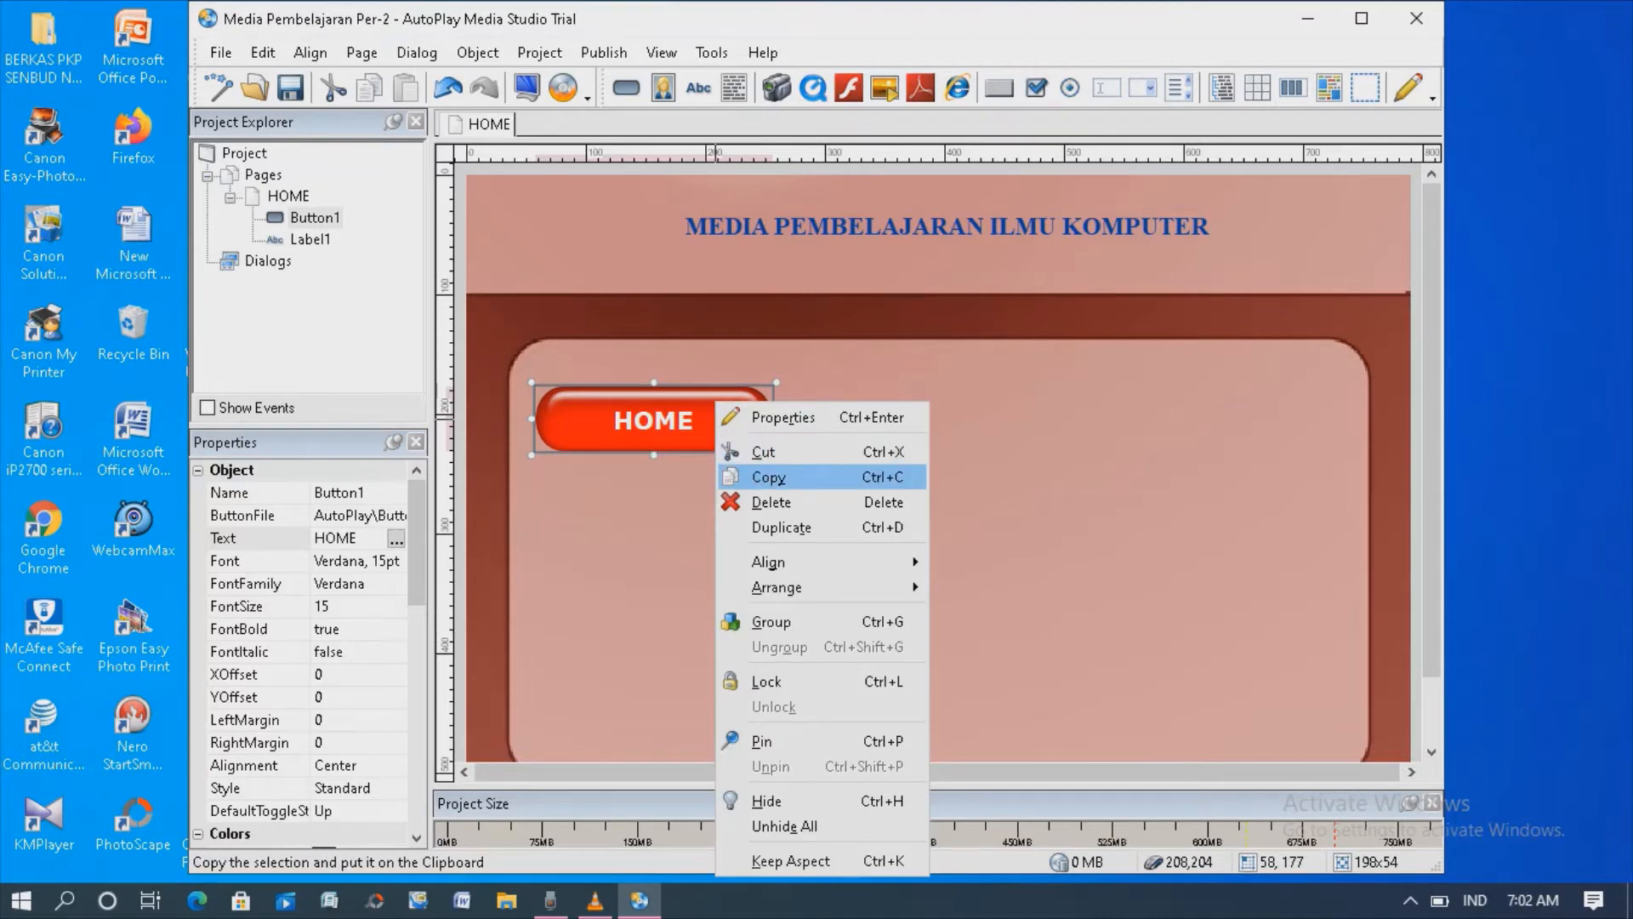
pyautogui.click(770, 476)
pyautogui.rightClick(737, 512)
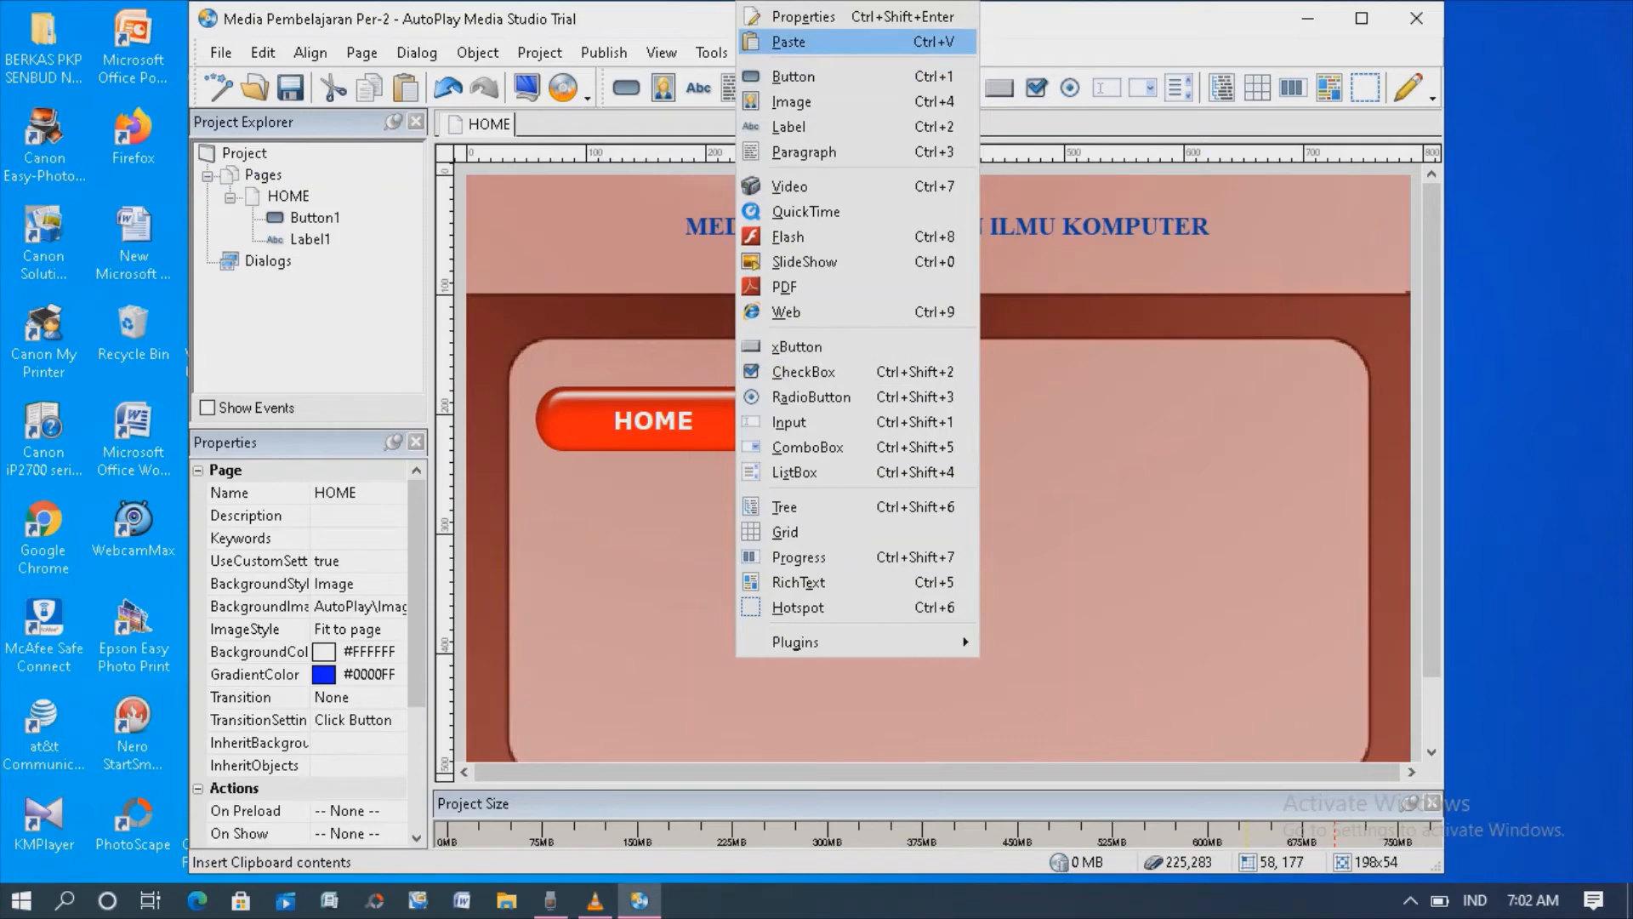
pyautogui.click(789, 41)
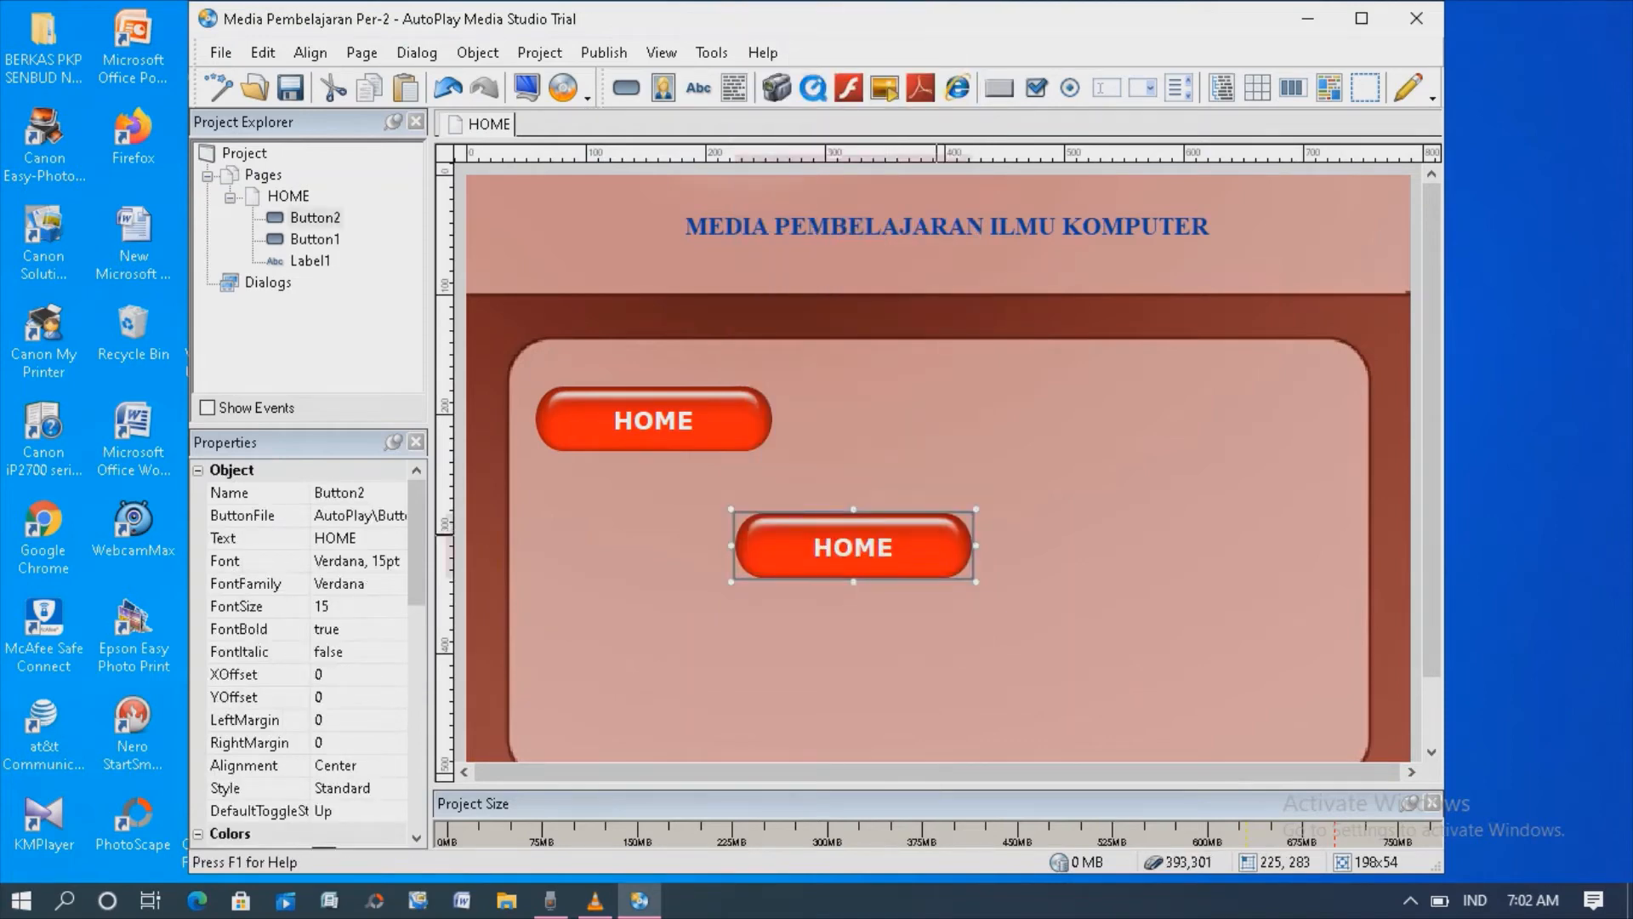
pyautogui.rightClick(937, 533)
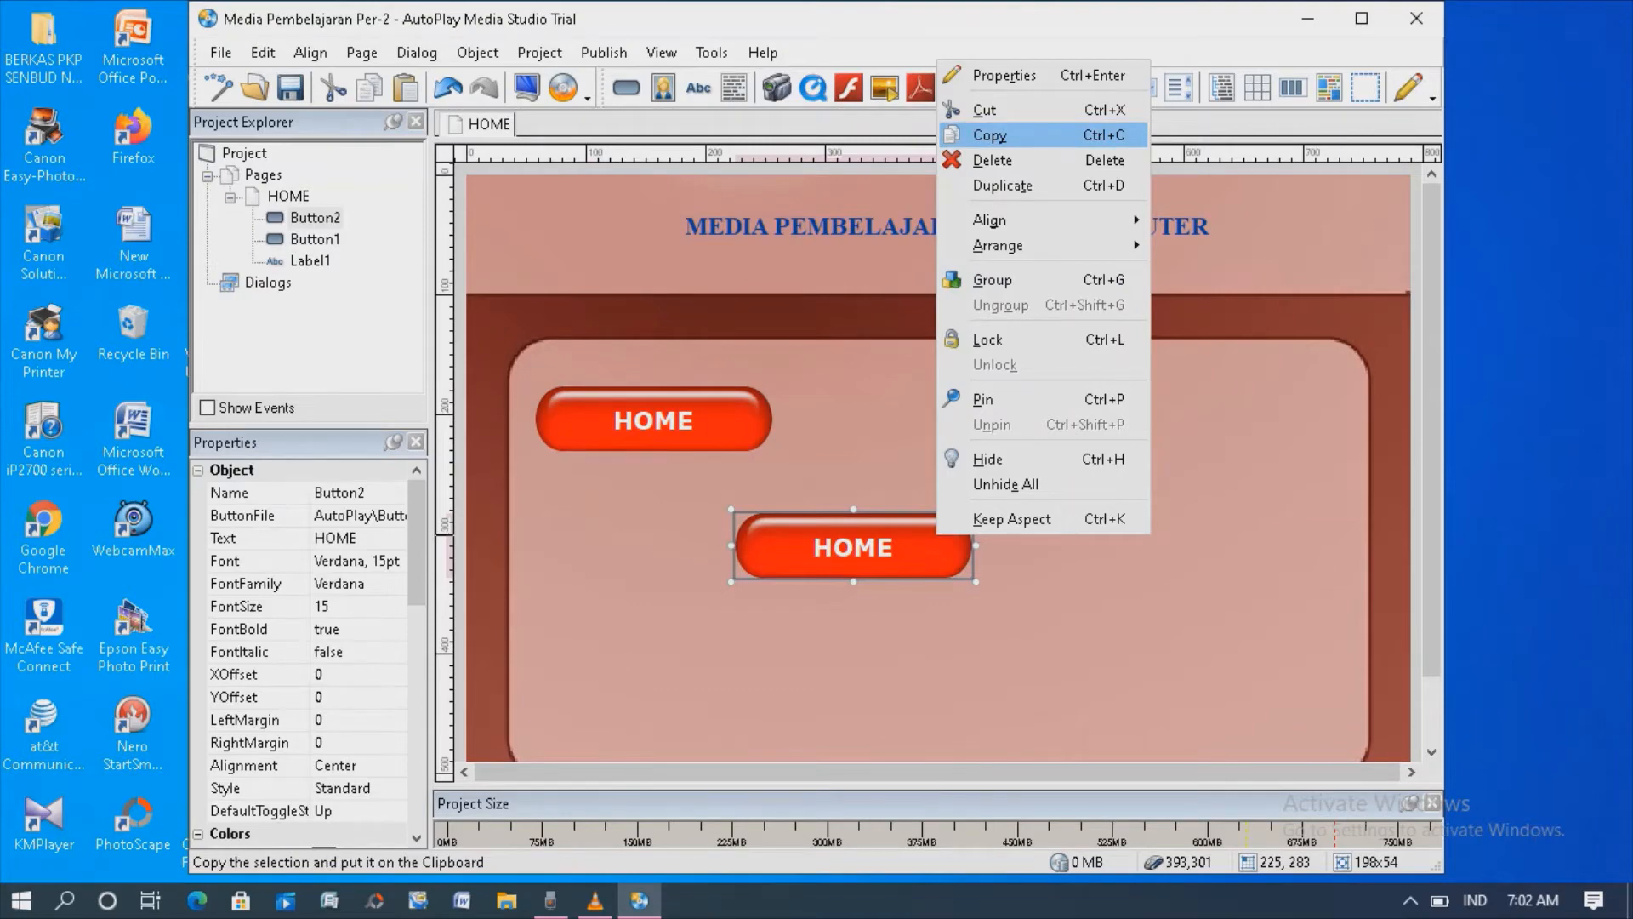
pyautogui.click(989, 134)
pyautogui.rightClick(1021, 223)
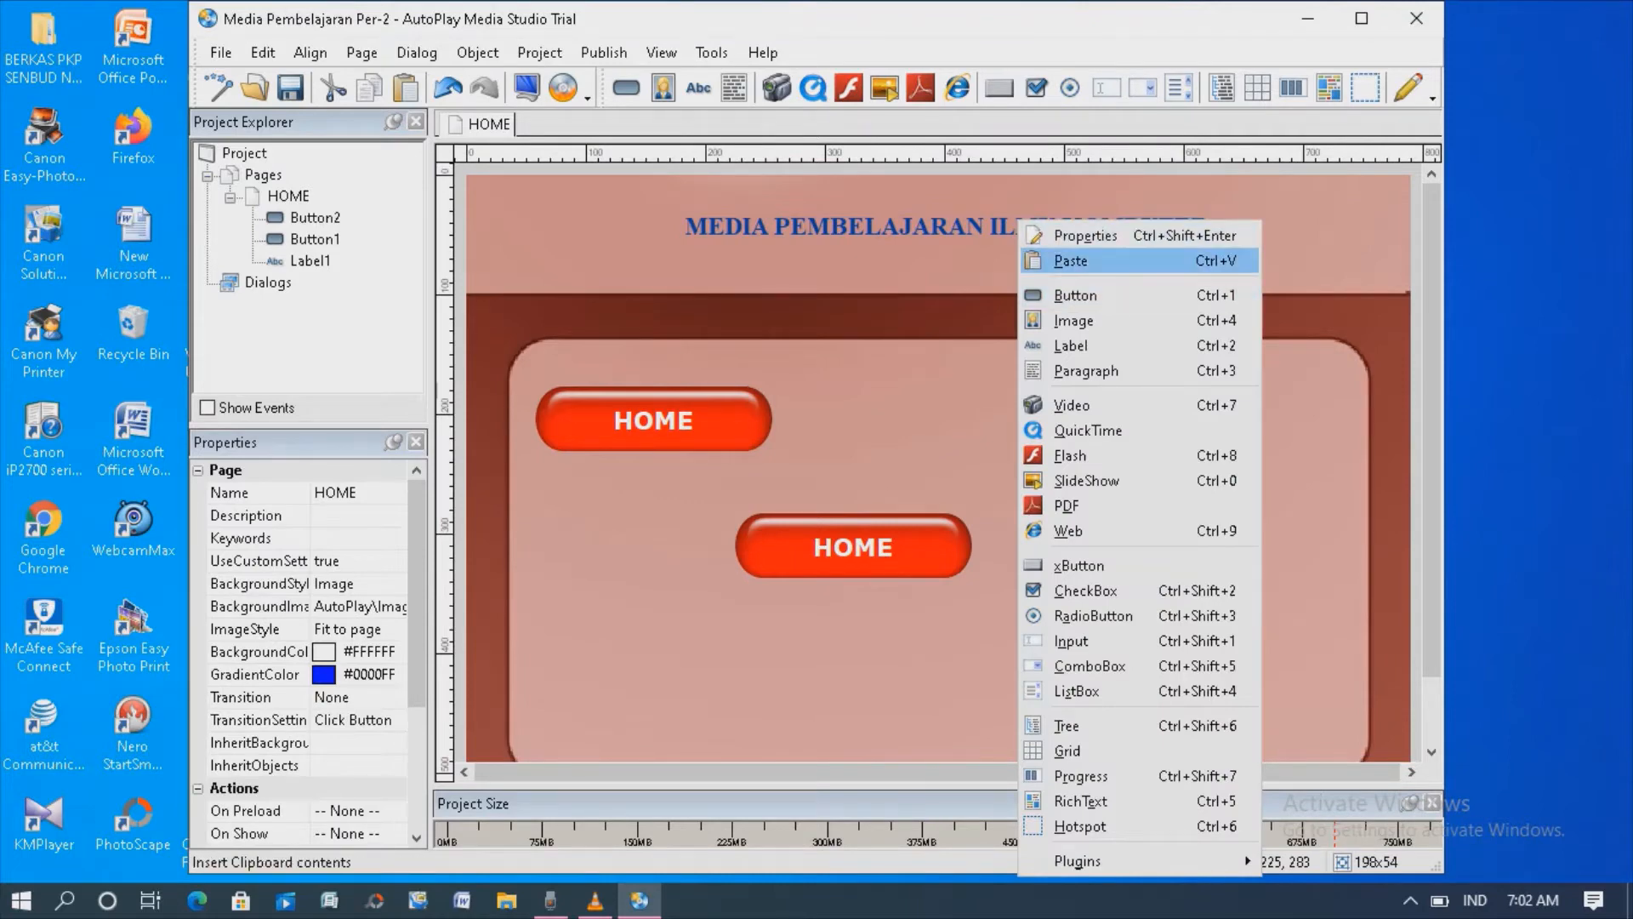
pyautogui.click(1070, 260)
# Step: Stack the two duplicate buttons in a column beneath the original HOME button, at about 63, 268 and 63, 350
pyautogui.click(854, 545)
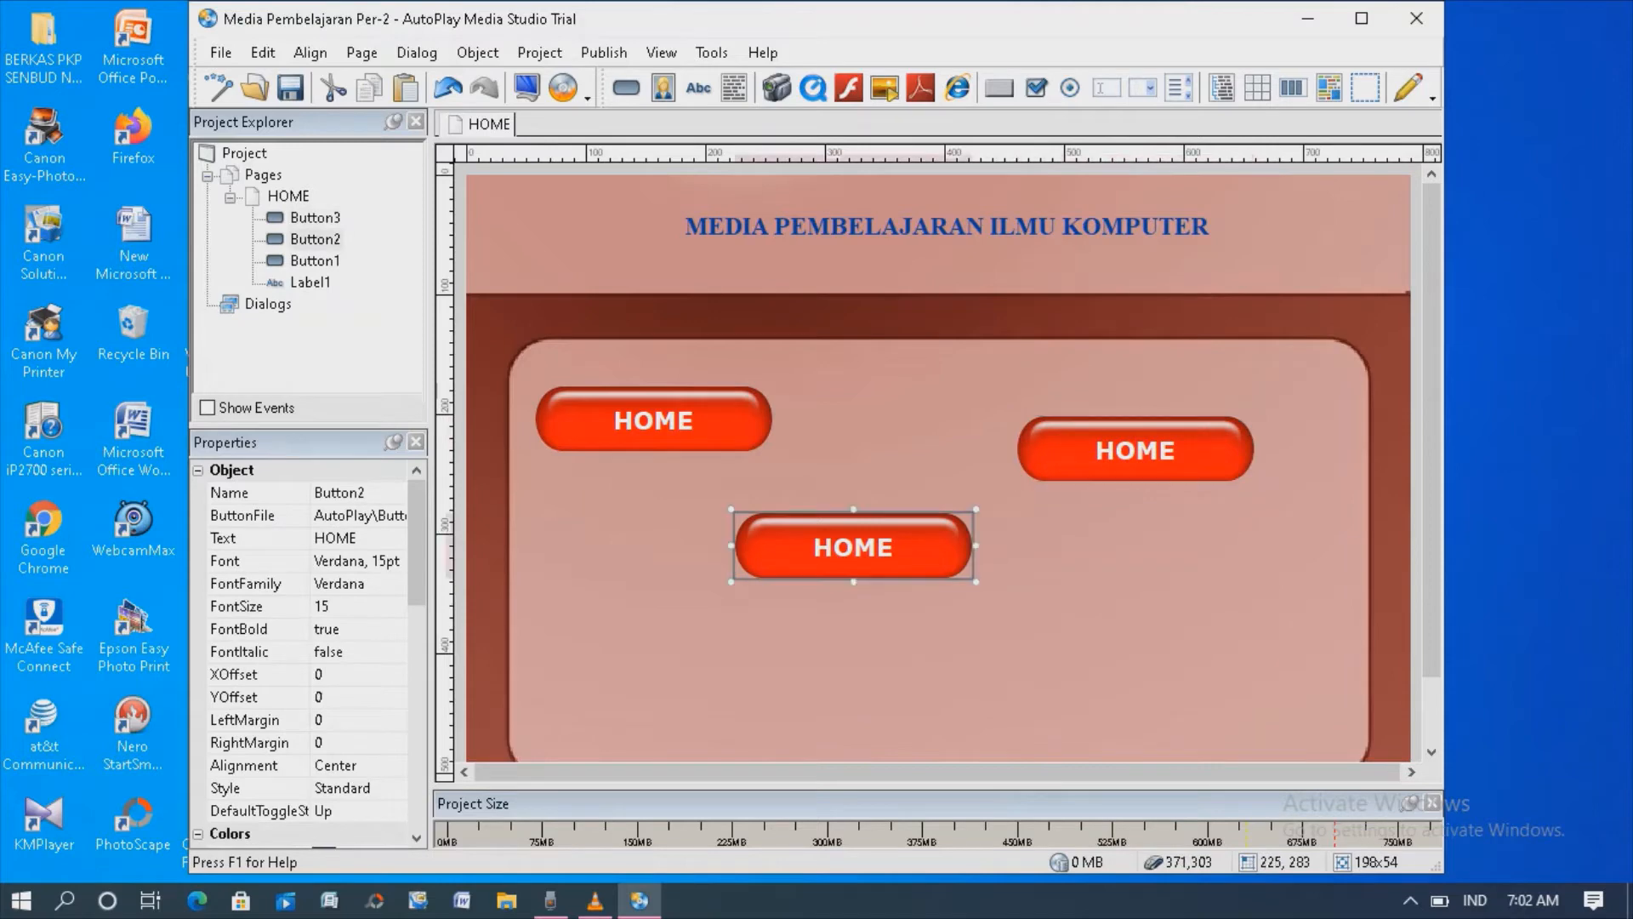
pyautogui.moveTo(854, 545); pyautogui.dragTo(659, 527)
pyautogui.click(1127, 444)
pyautogui.moveTo(1164, 444); pyautogui.dragTo(688, 621)
# Step: Change the middle button's text to "PETUNJUK"
pyautogui.click(659, 539)
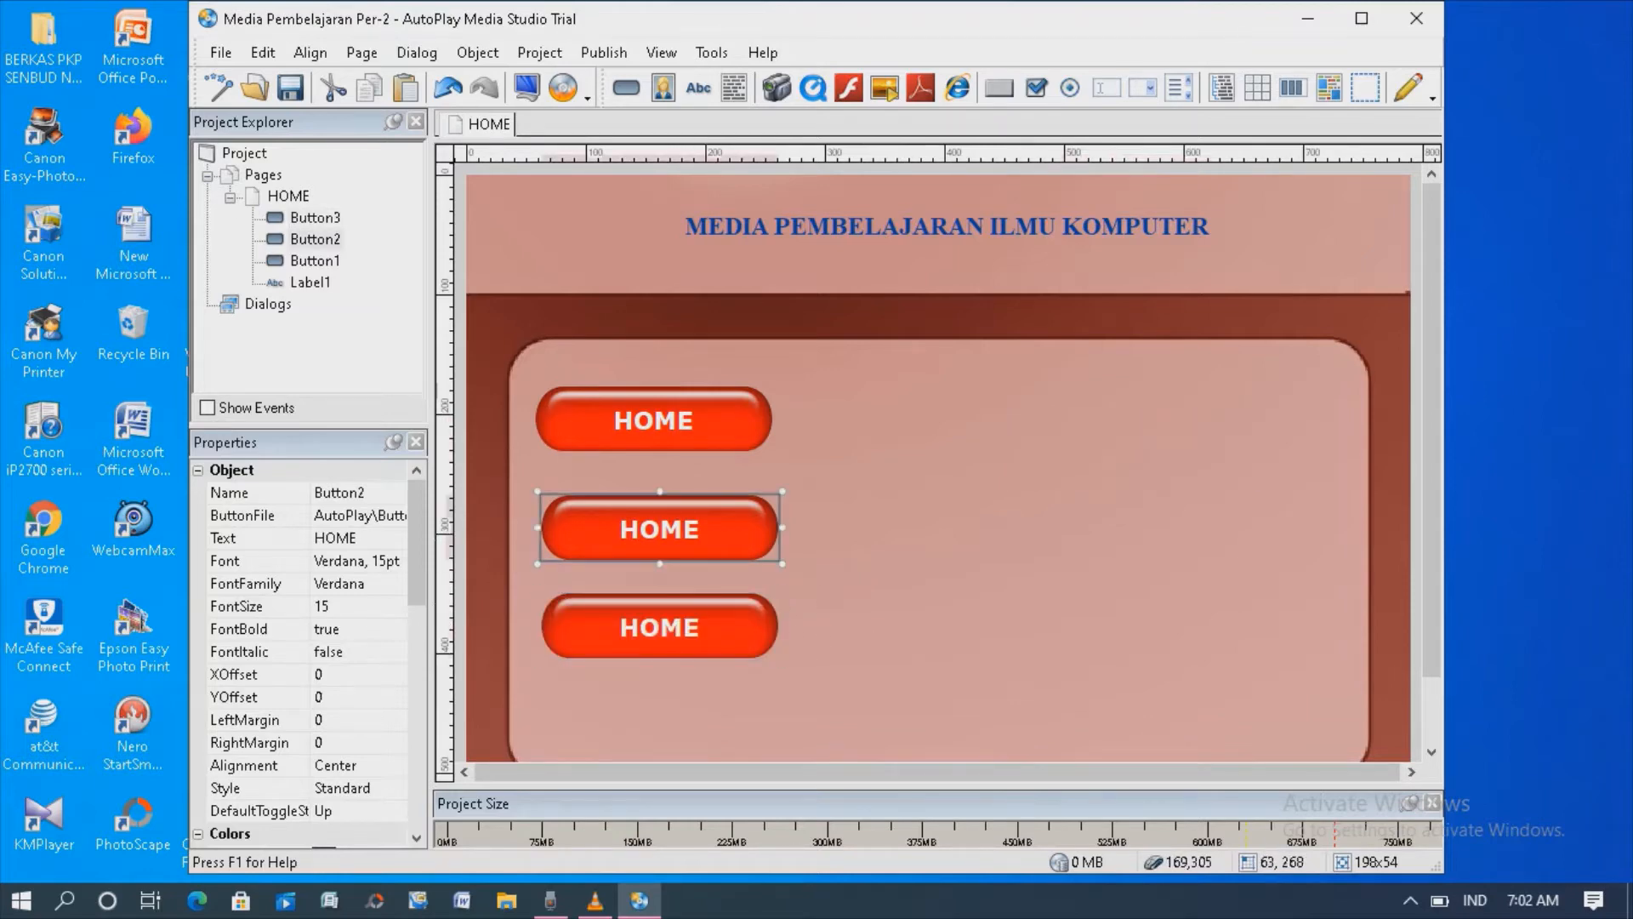
pyautogui.click(358, 538)
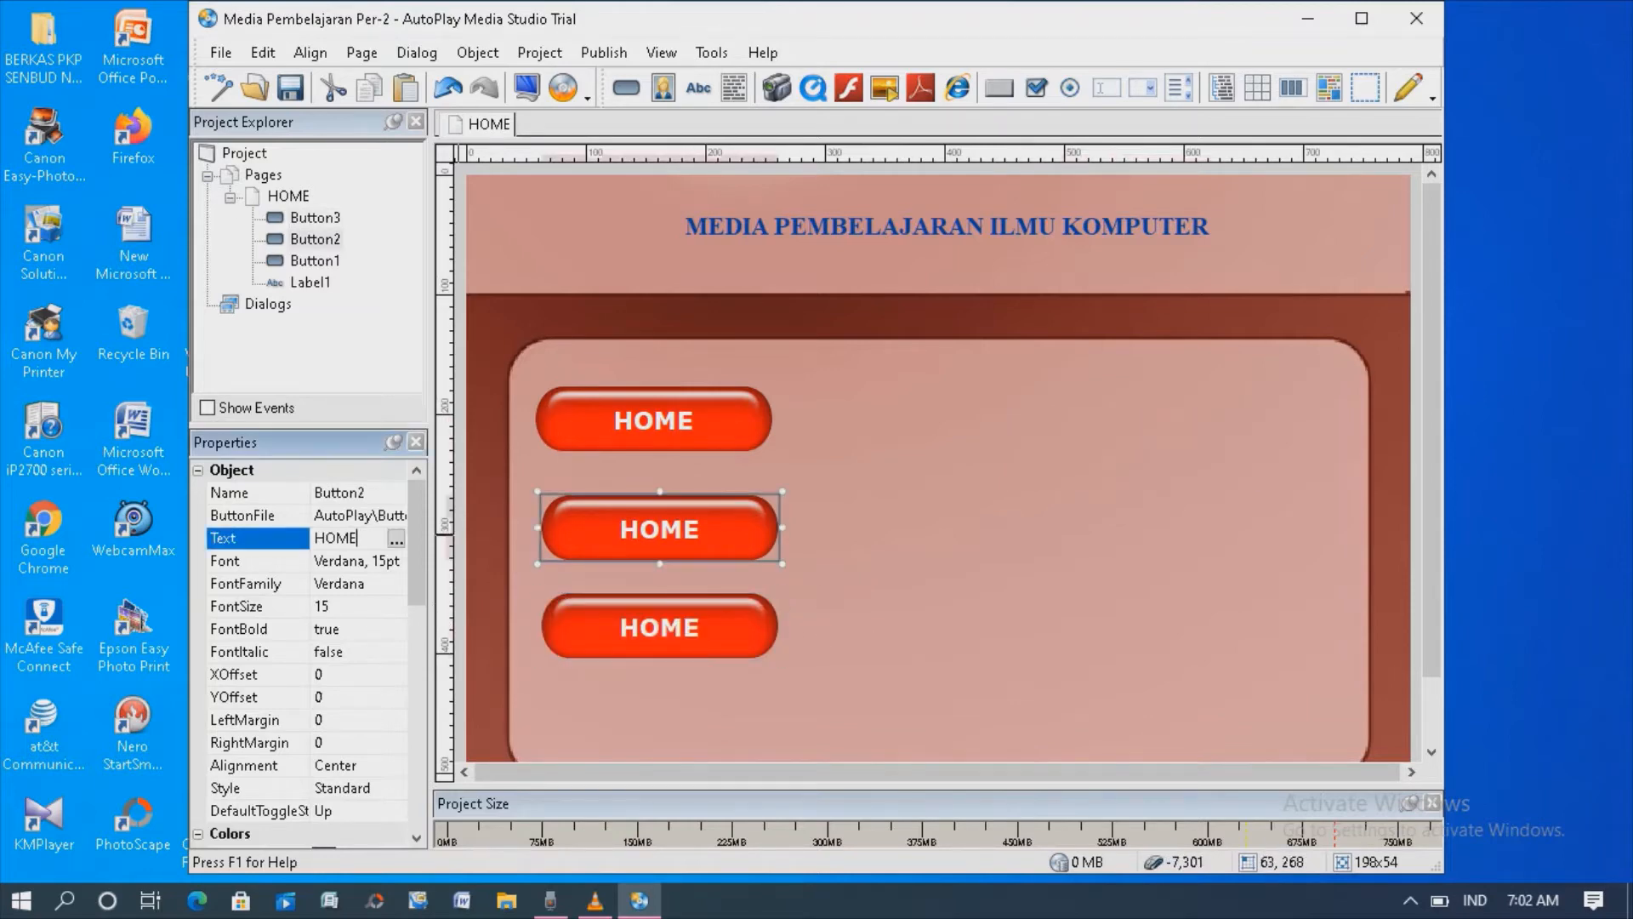
pyautogui.press('BackSpace')
pyautogui.press('BackSpace')
pyautogui.press('BackSpace')
pyautogui.press('BackSpace')
pyautogui.write('PETUNJ')
pyautogui.write('UK')
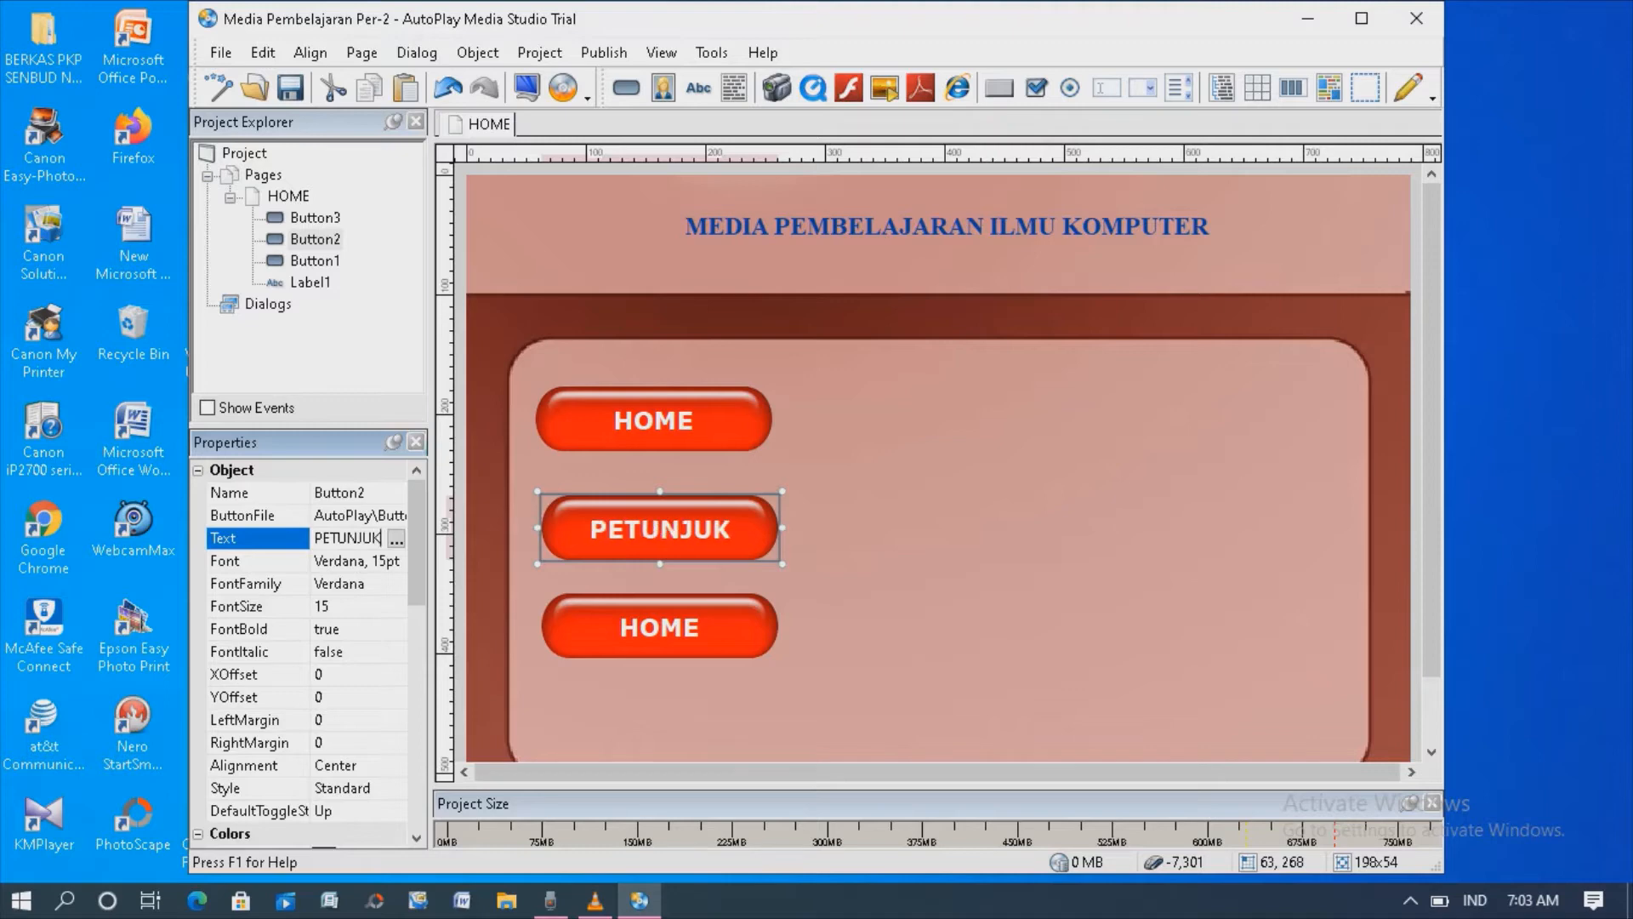
# Step: Change the lowest button's text to "EXIT"
pyautogui.click(624, 613)
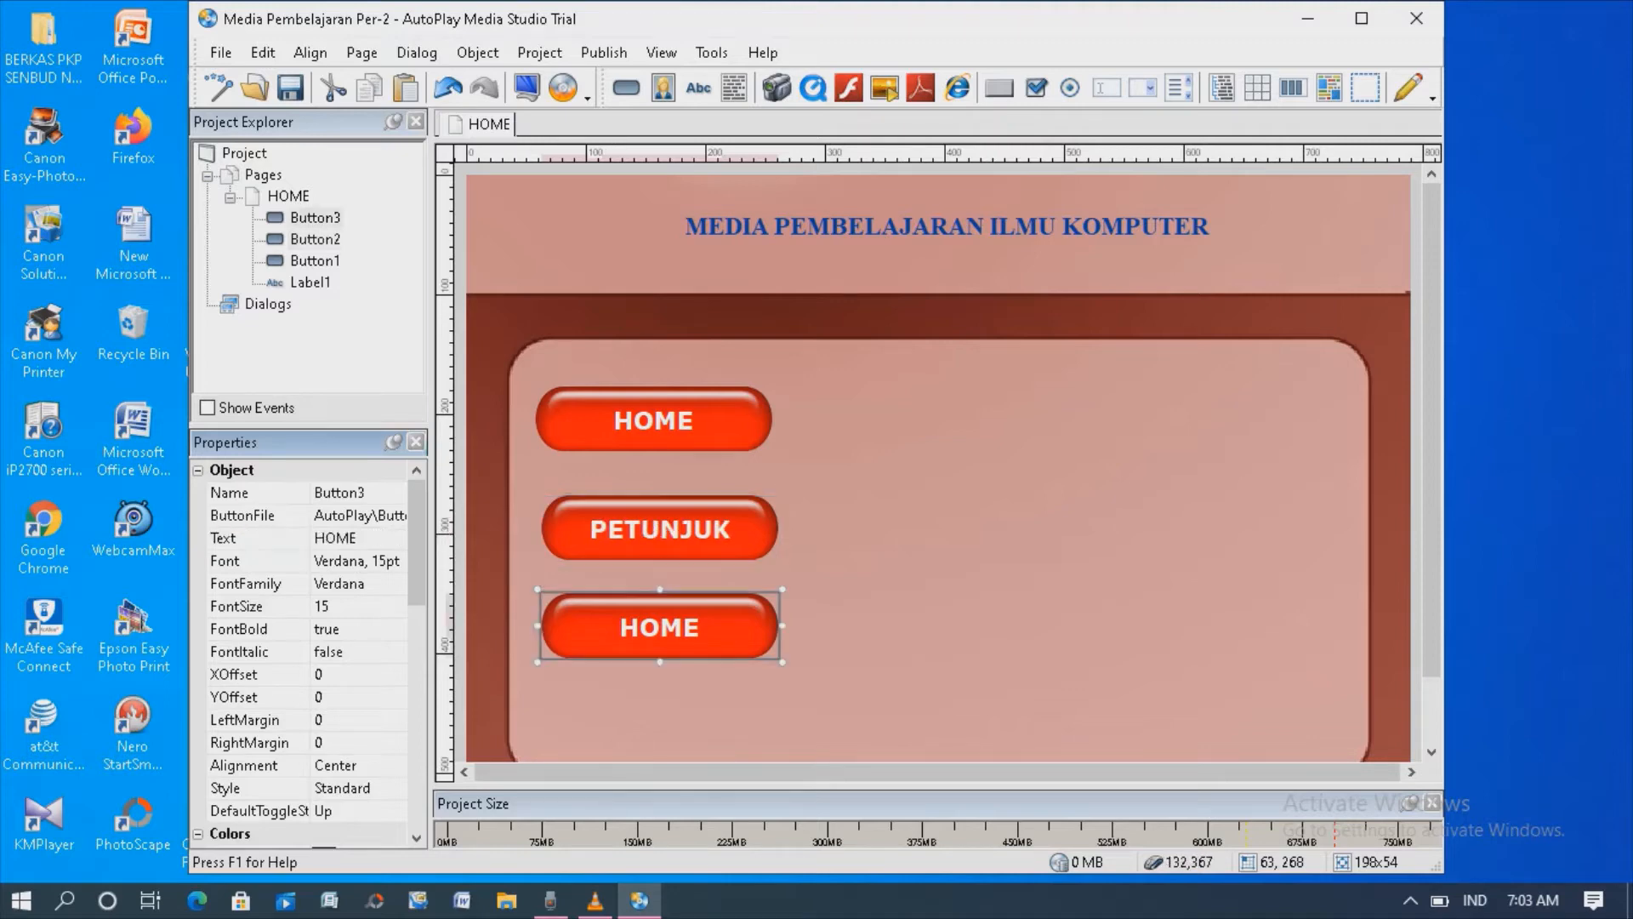
pyautogui.click(361, 538)
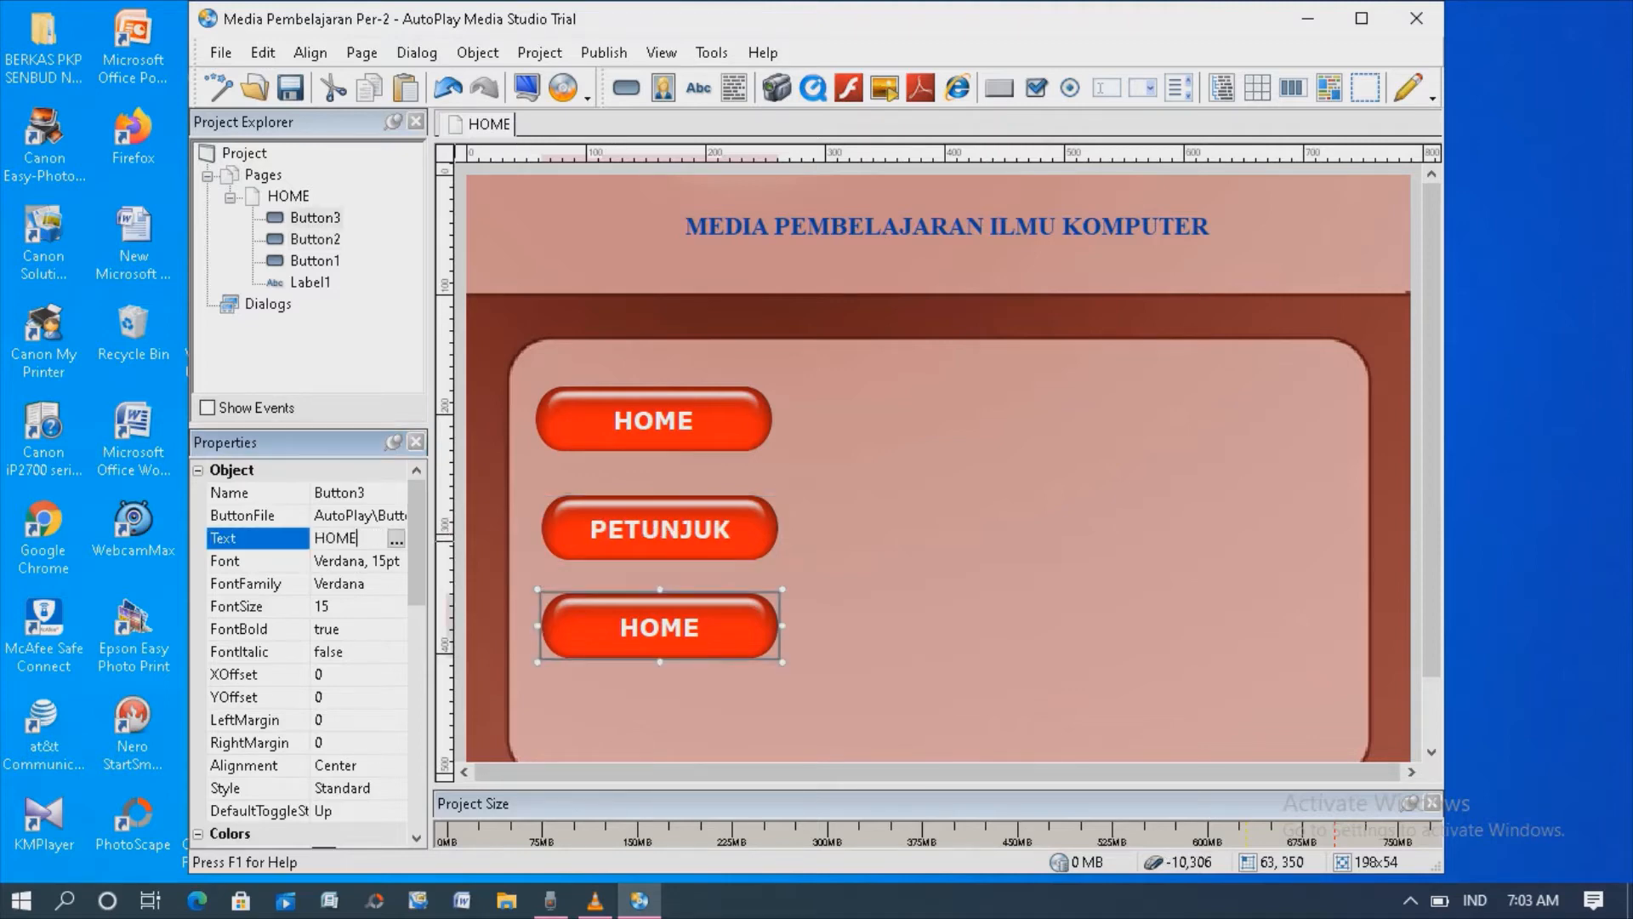
pyautogui.press('BackSpace')
pyautogui.press('BackSpace')
pyautogui.press('BackSpace')
pyautogui.press('BackSpace')
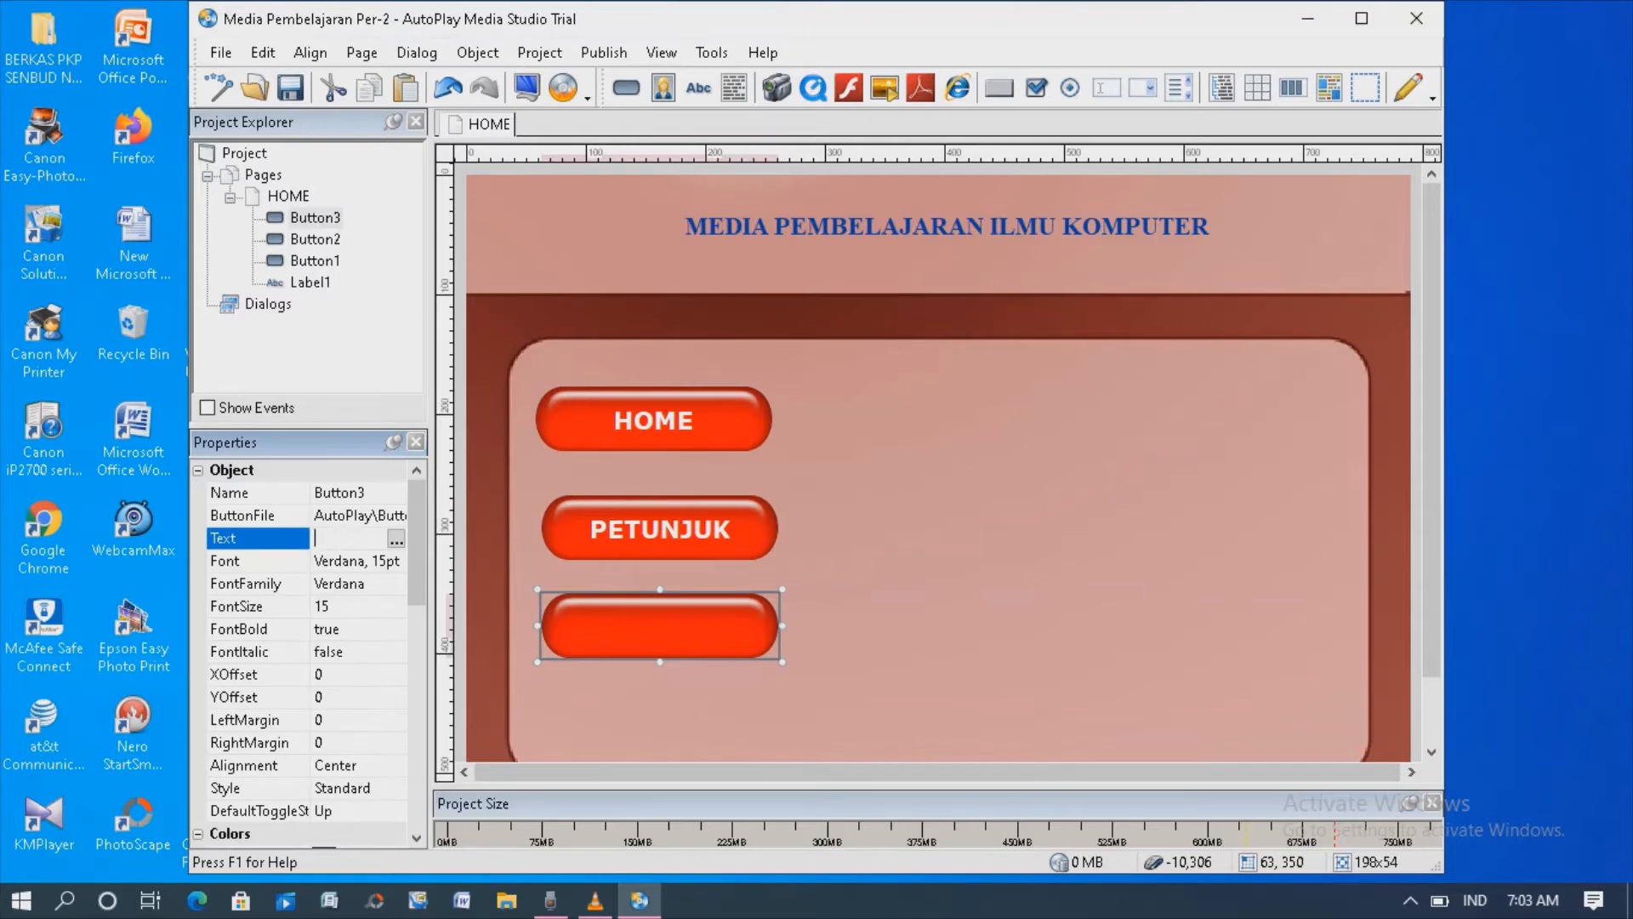
pyautogui.write('EXIT')
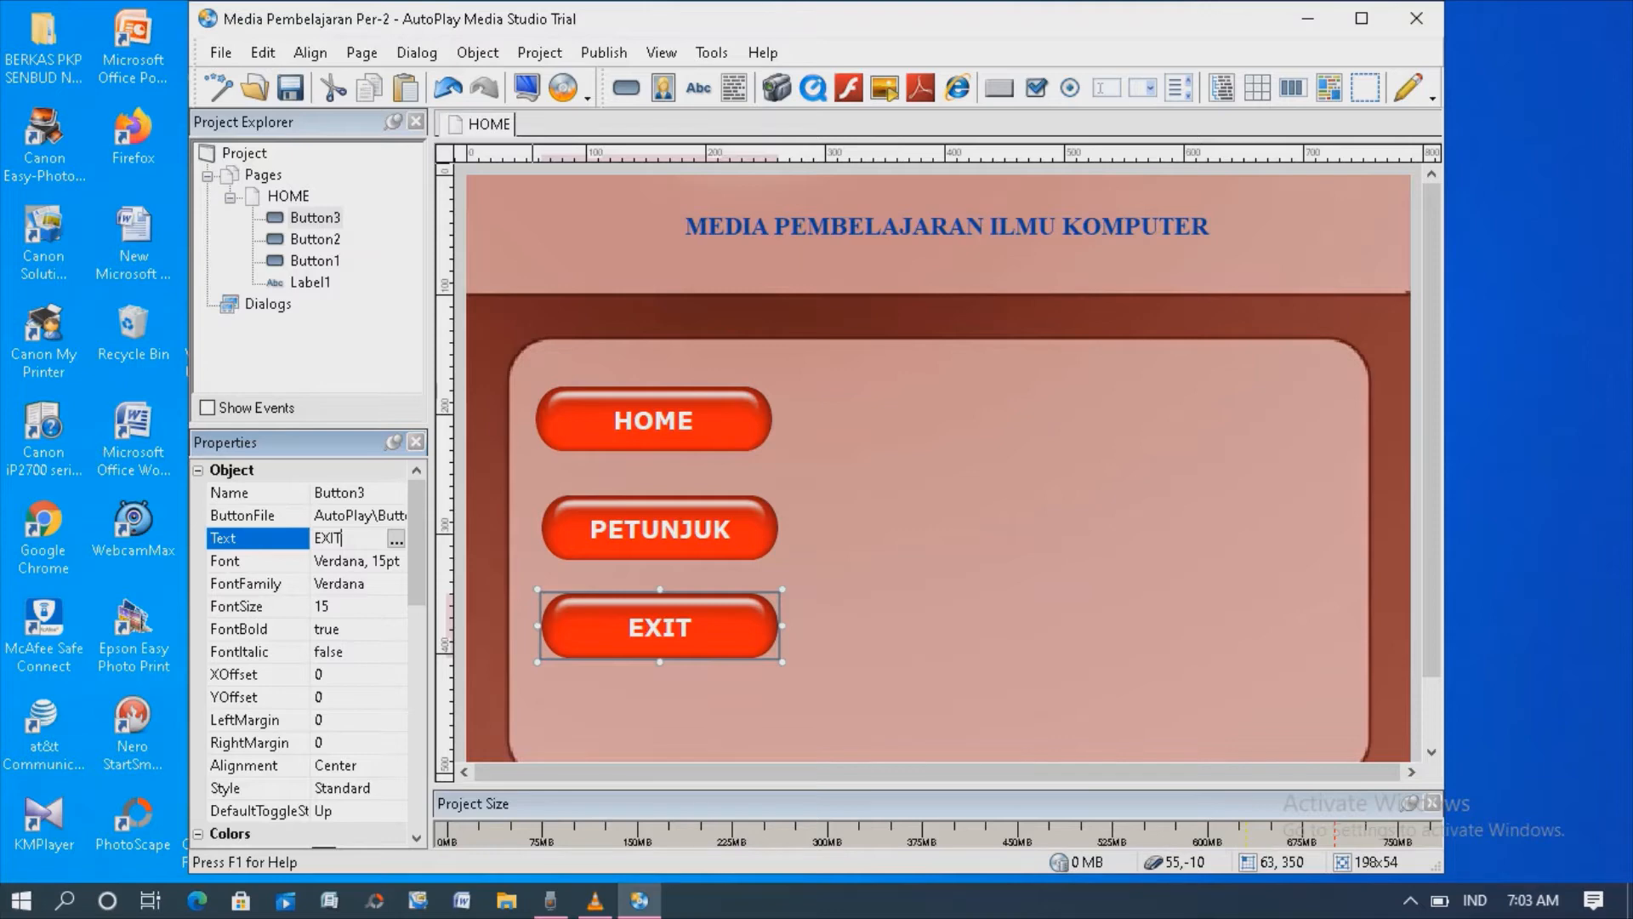
# Step: Add a new page to the project and name it "PETUNJUK"
pyautogui.rightClick(498, 124)
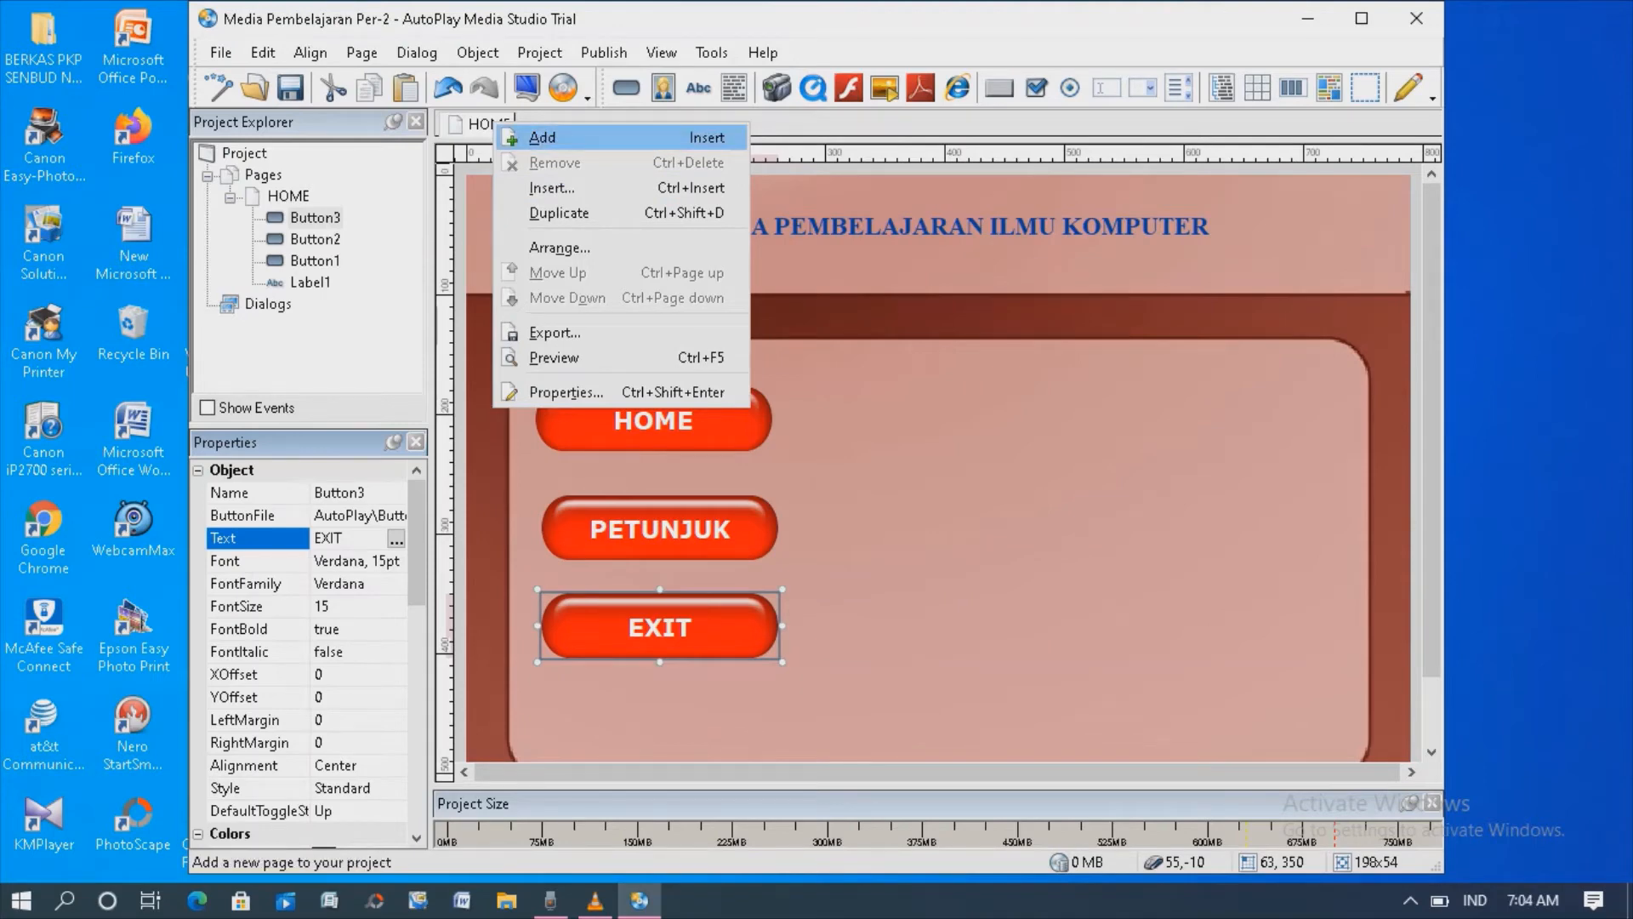
pyautogui.click(543, 137)
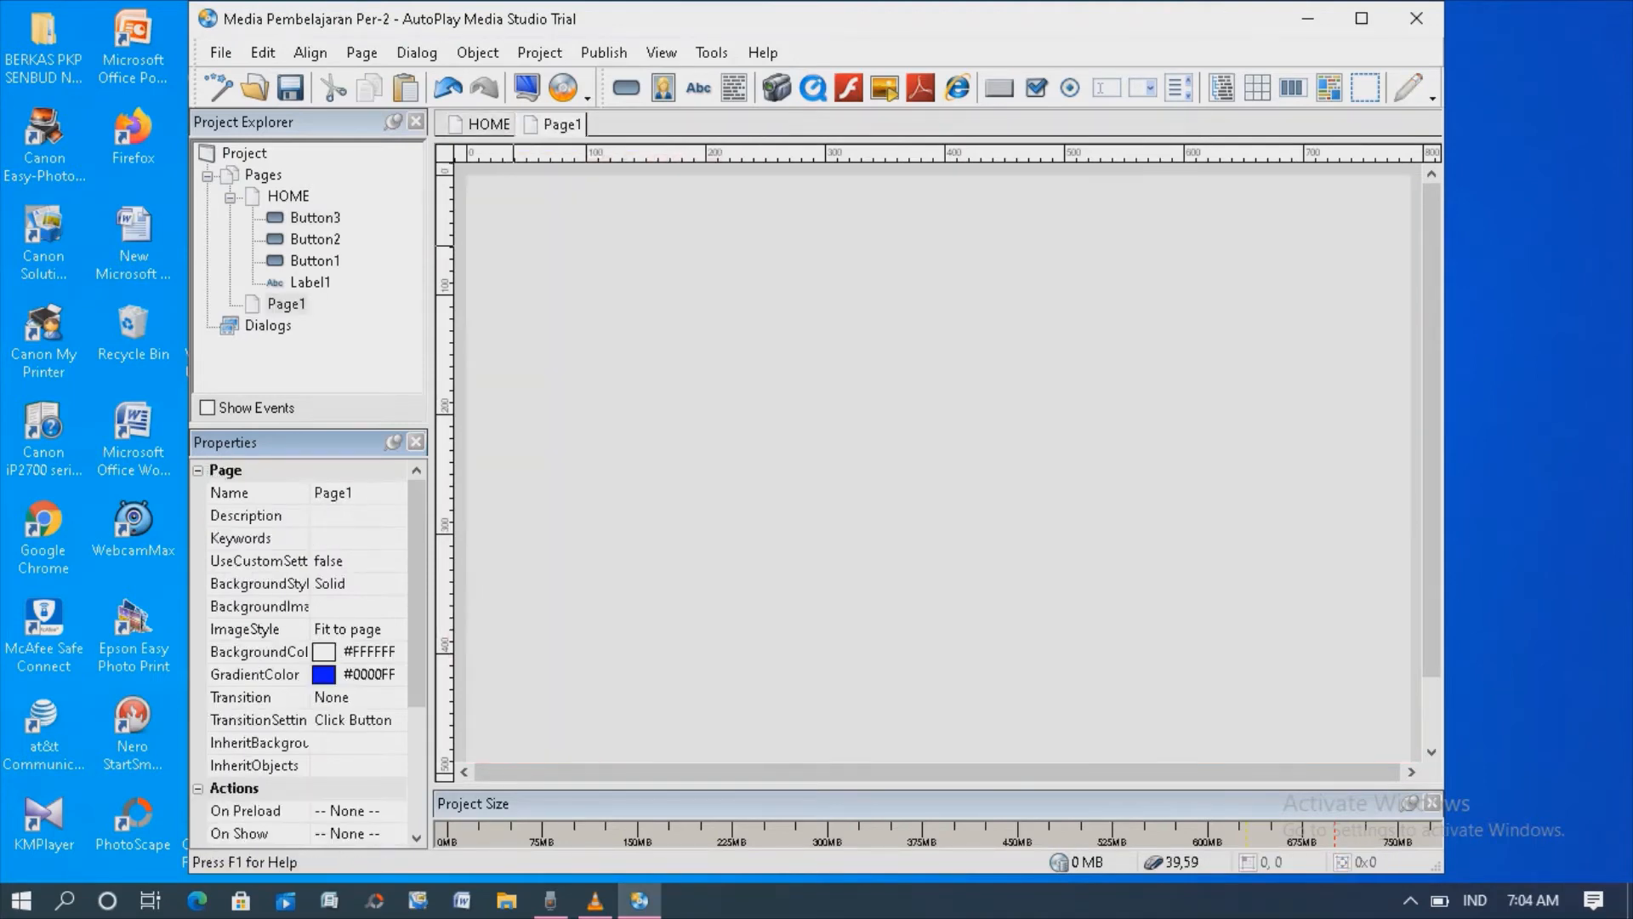
pyautogui.click(356, 494)
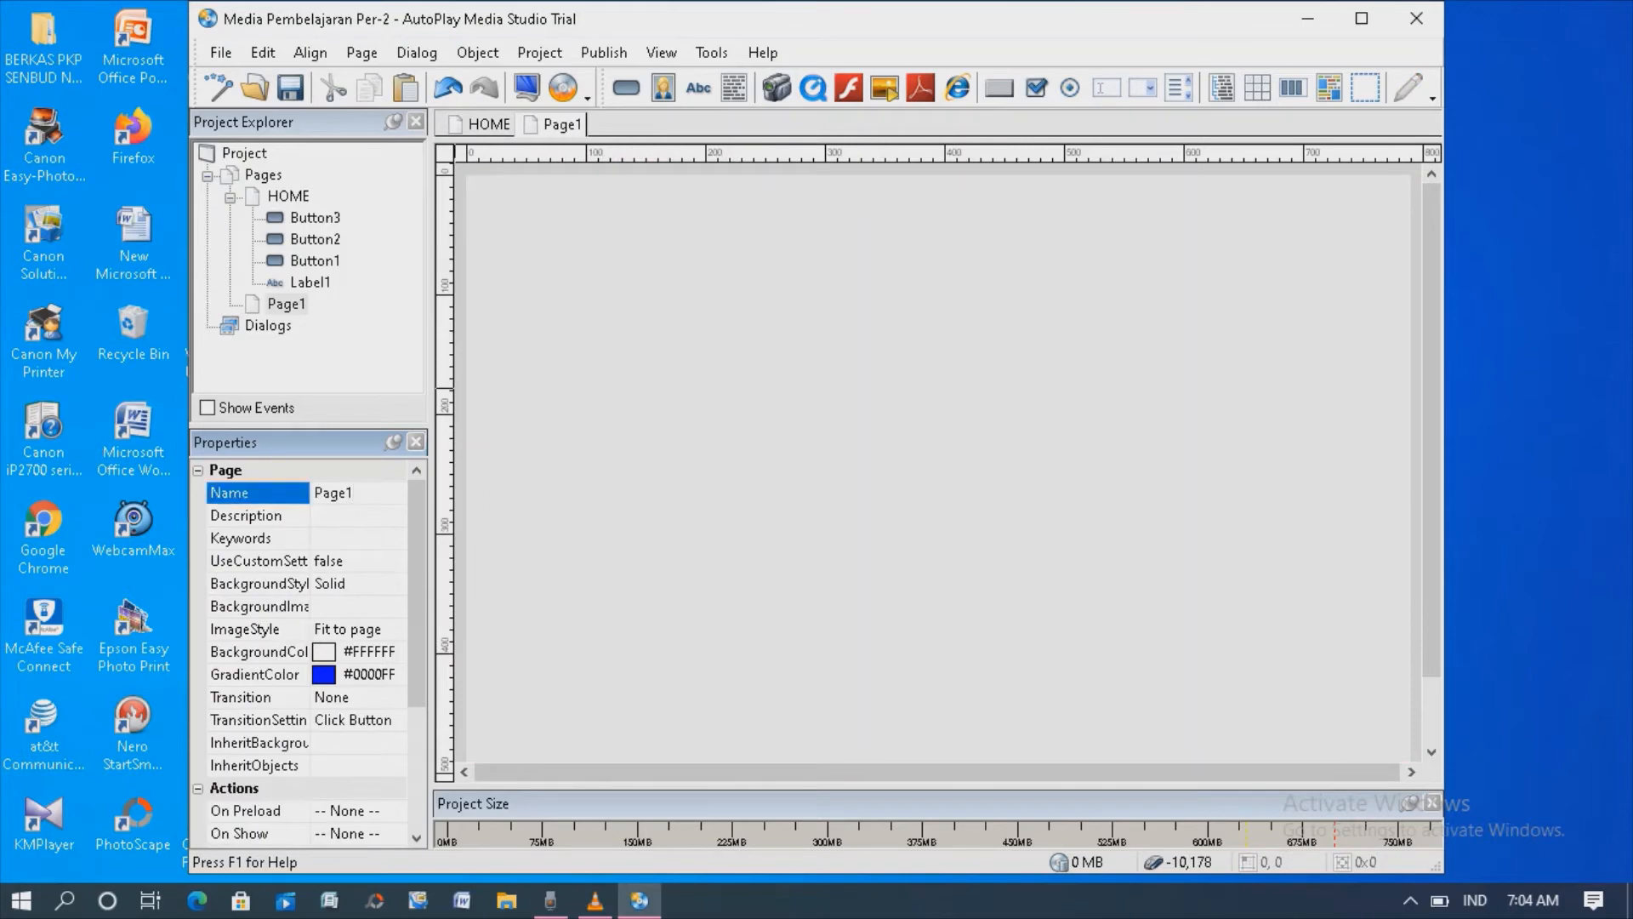
pyautogui.press('BackSpace')
pyautogui.press('BackSpace')
pyautogui.press('BackSpace')
pyautogui.press('BackSpace')
pyautogui.press('BackSpace')
pyautogui.write('LAPORA')
pyautogui.press('BackSpace')
pyautogui.press('BackSpace')
pyautogui.press('BackSpace')
pyautogui.press('BackSpace')
pyautogui.press('BackSpace')
pyautogui.press('BackSpace')
pyautogui.write('PETUNJUK')
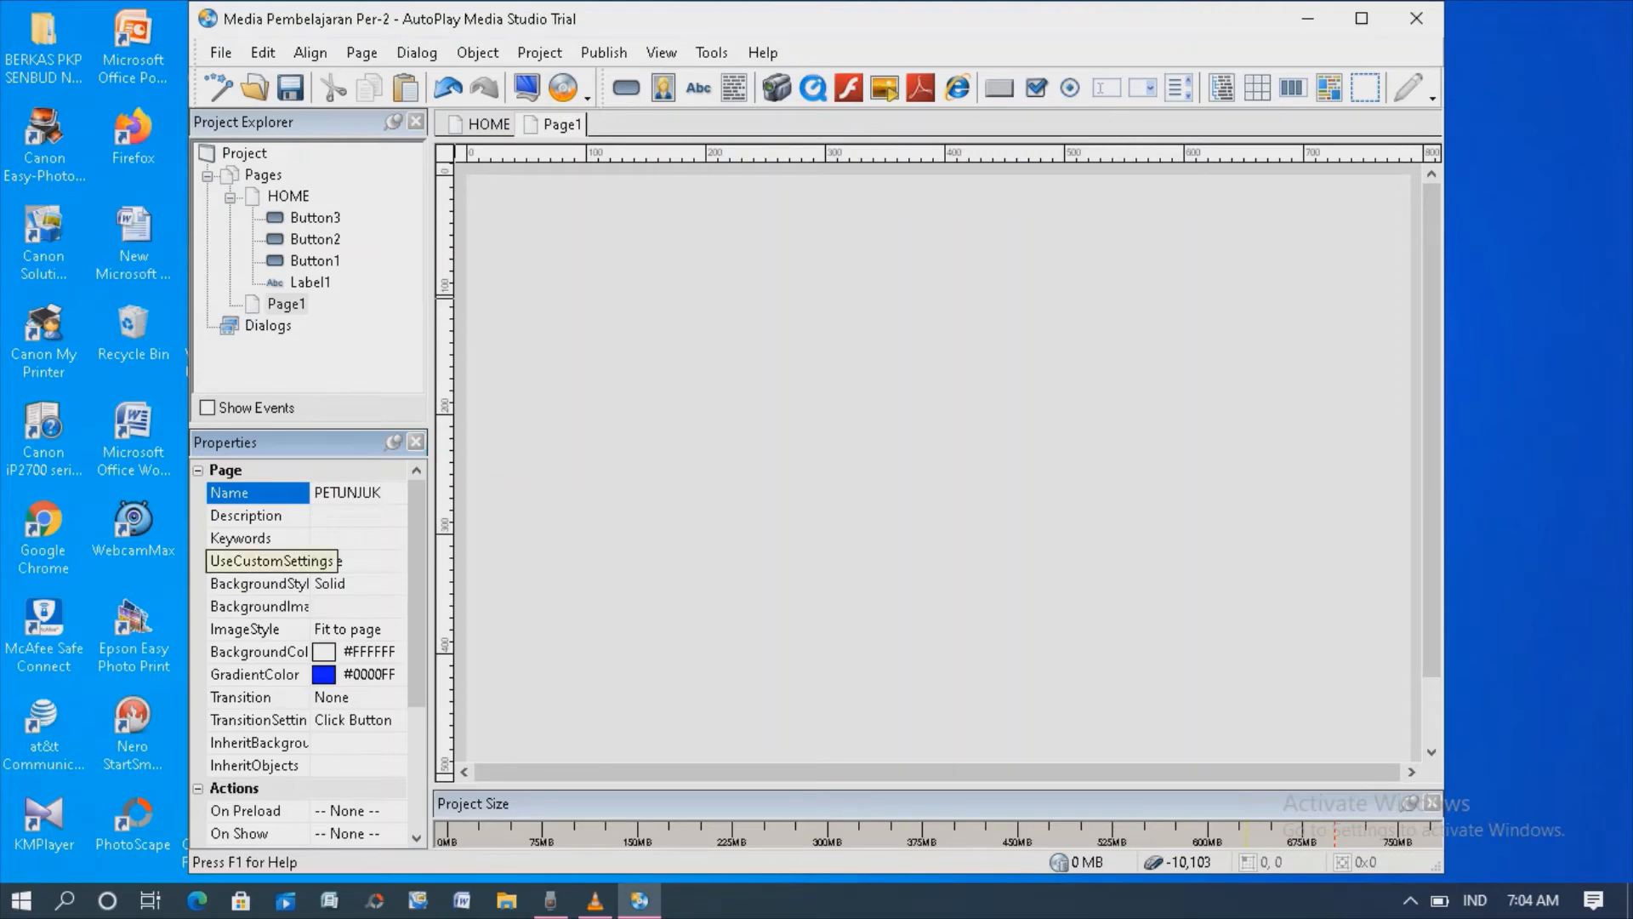
# Step: Enable custom settings for the PETUNJUK page and set its background style to Image
pyautogui.click(259, 561)
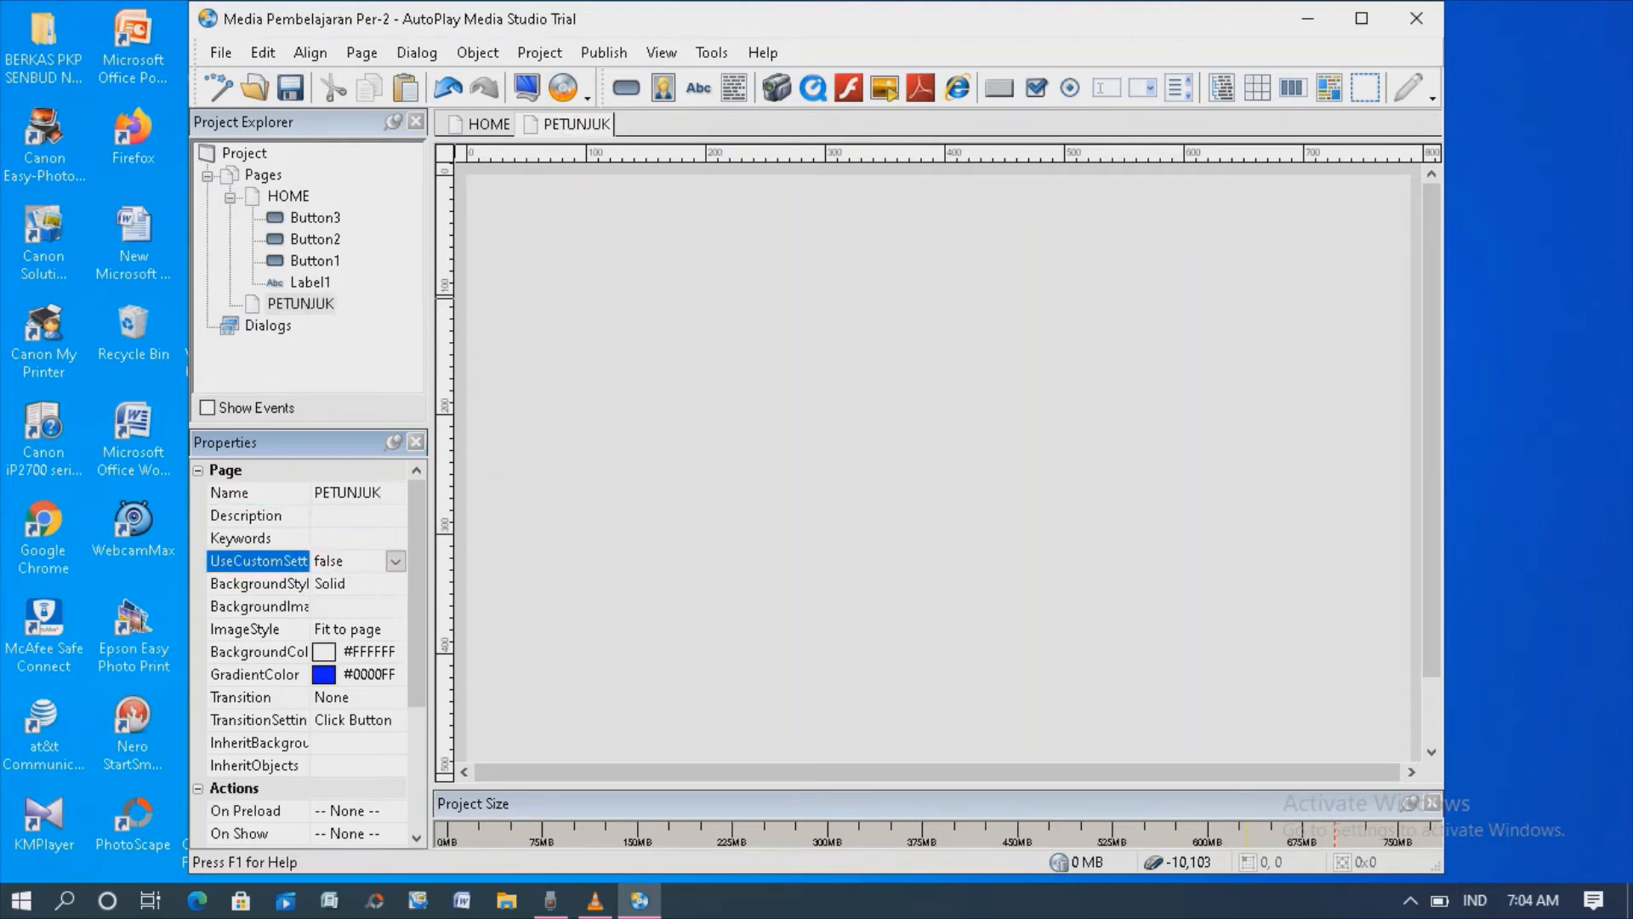
pyautogui.click(395, 562)
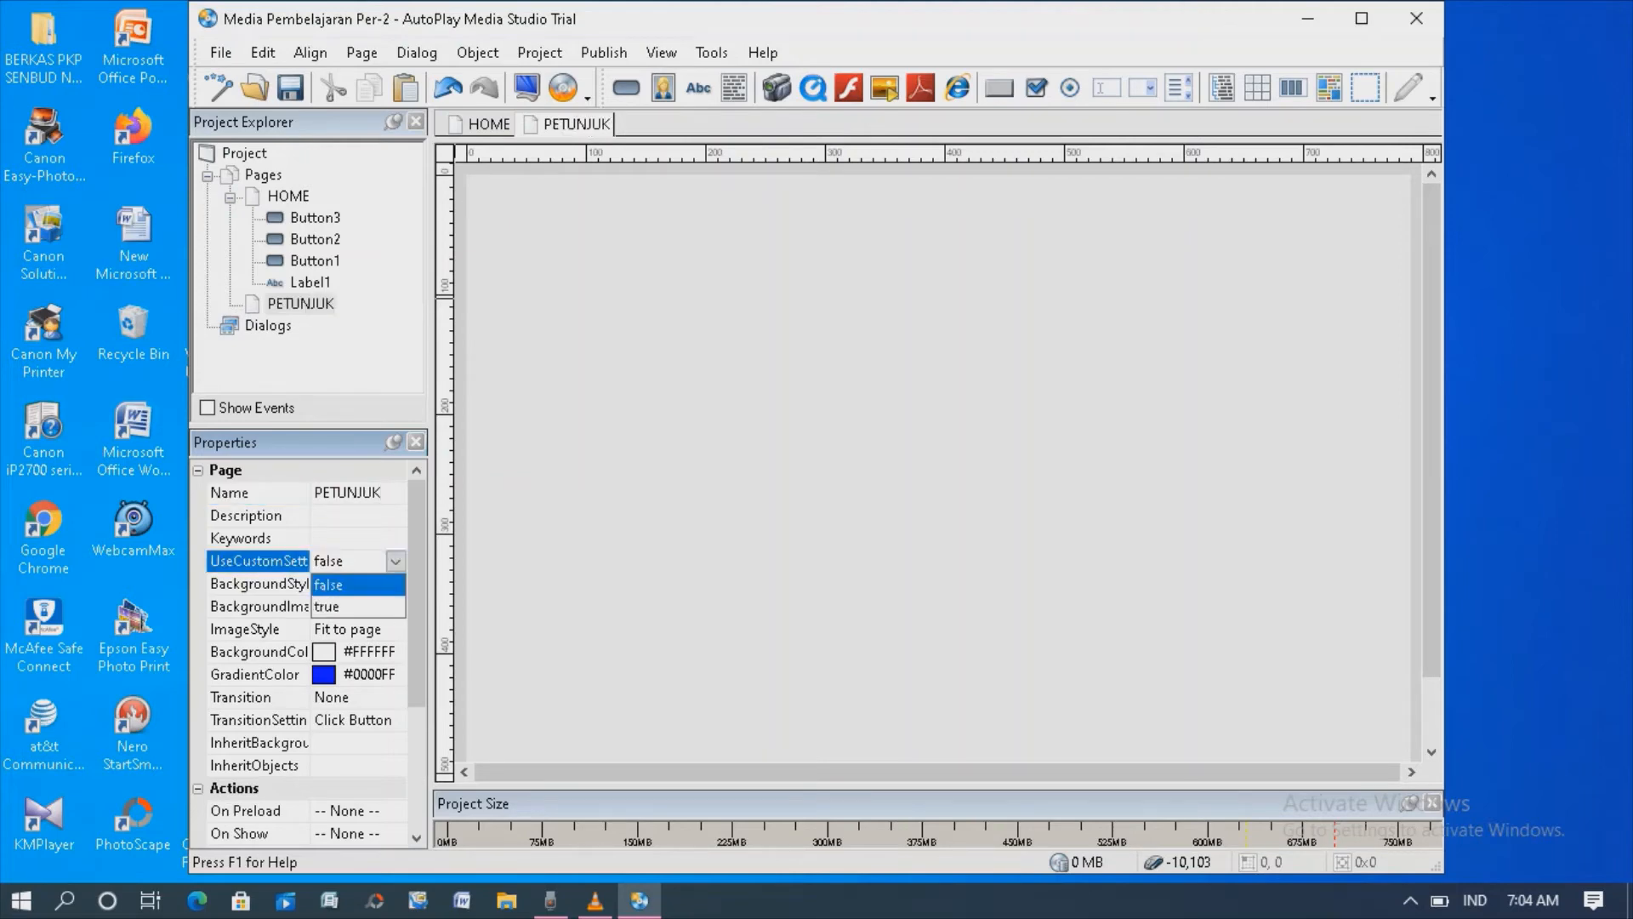
pyautogui.click(327, 606)
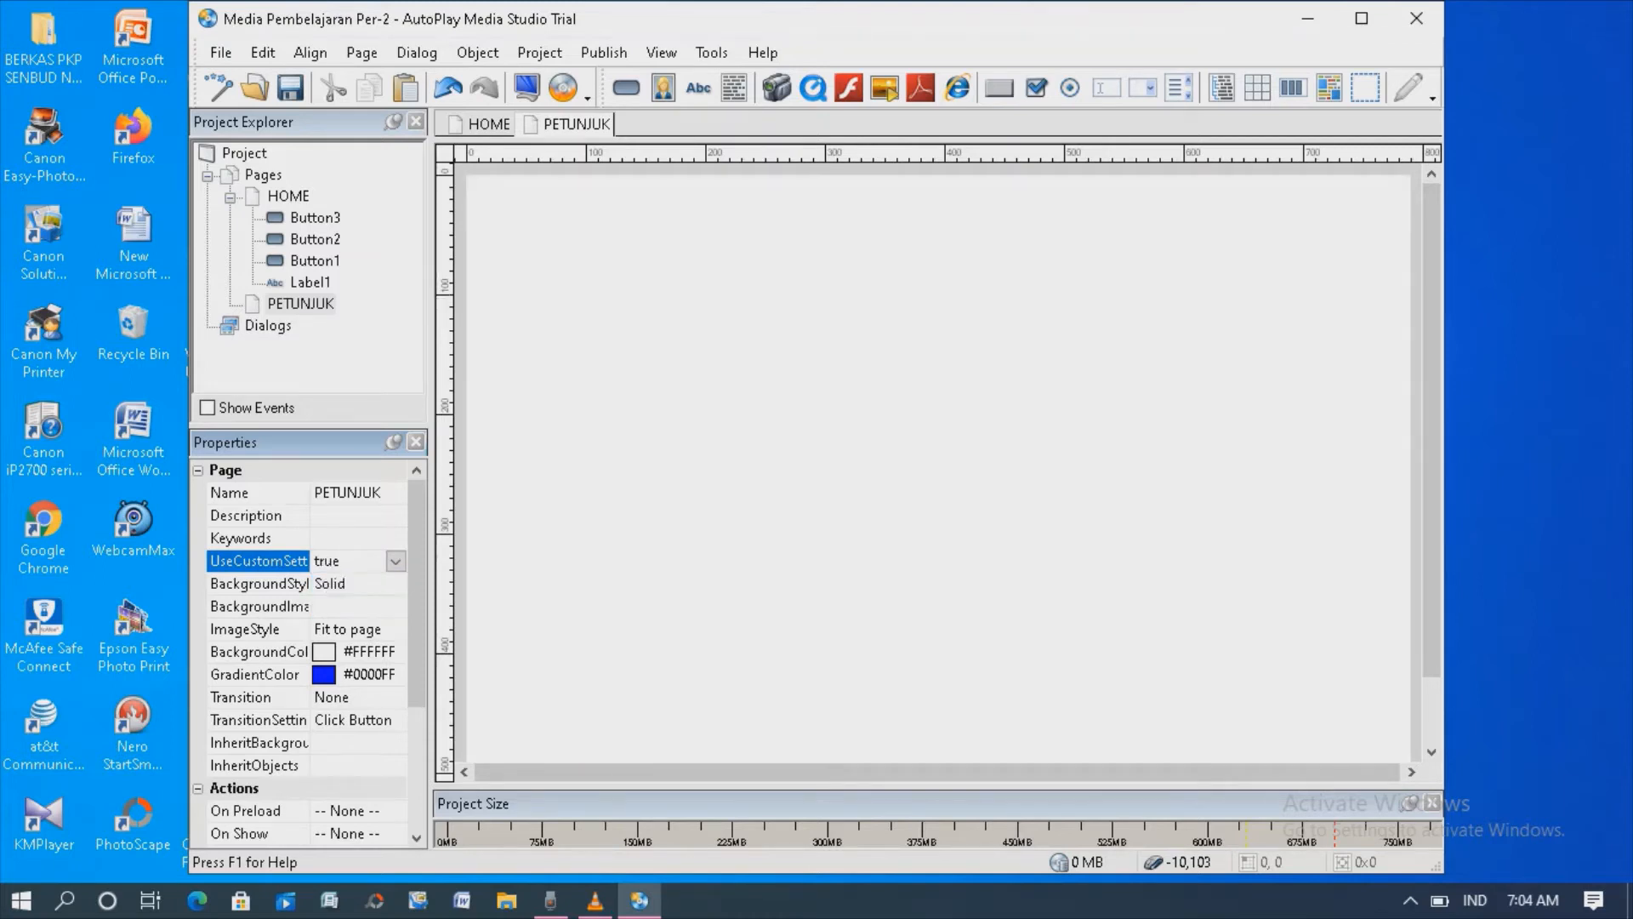
pyautogui.click(259, 585)
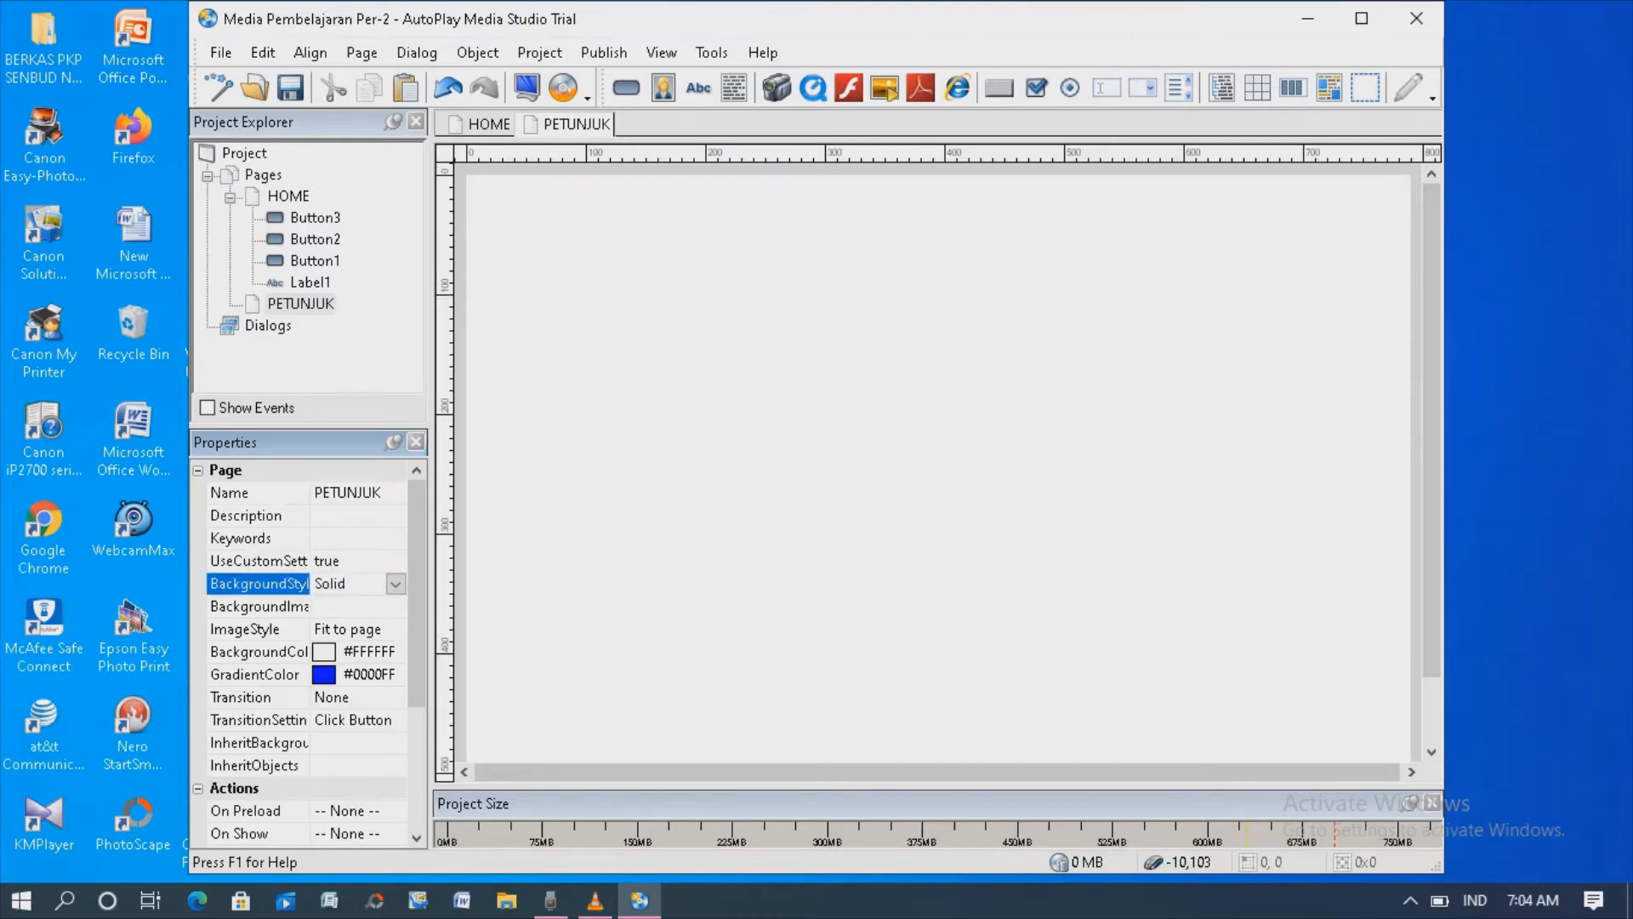
pyautogui.click(396, 583)
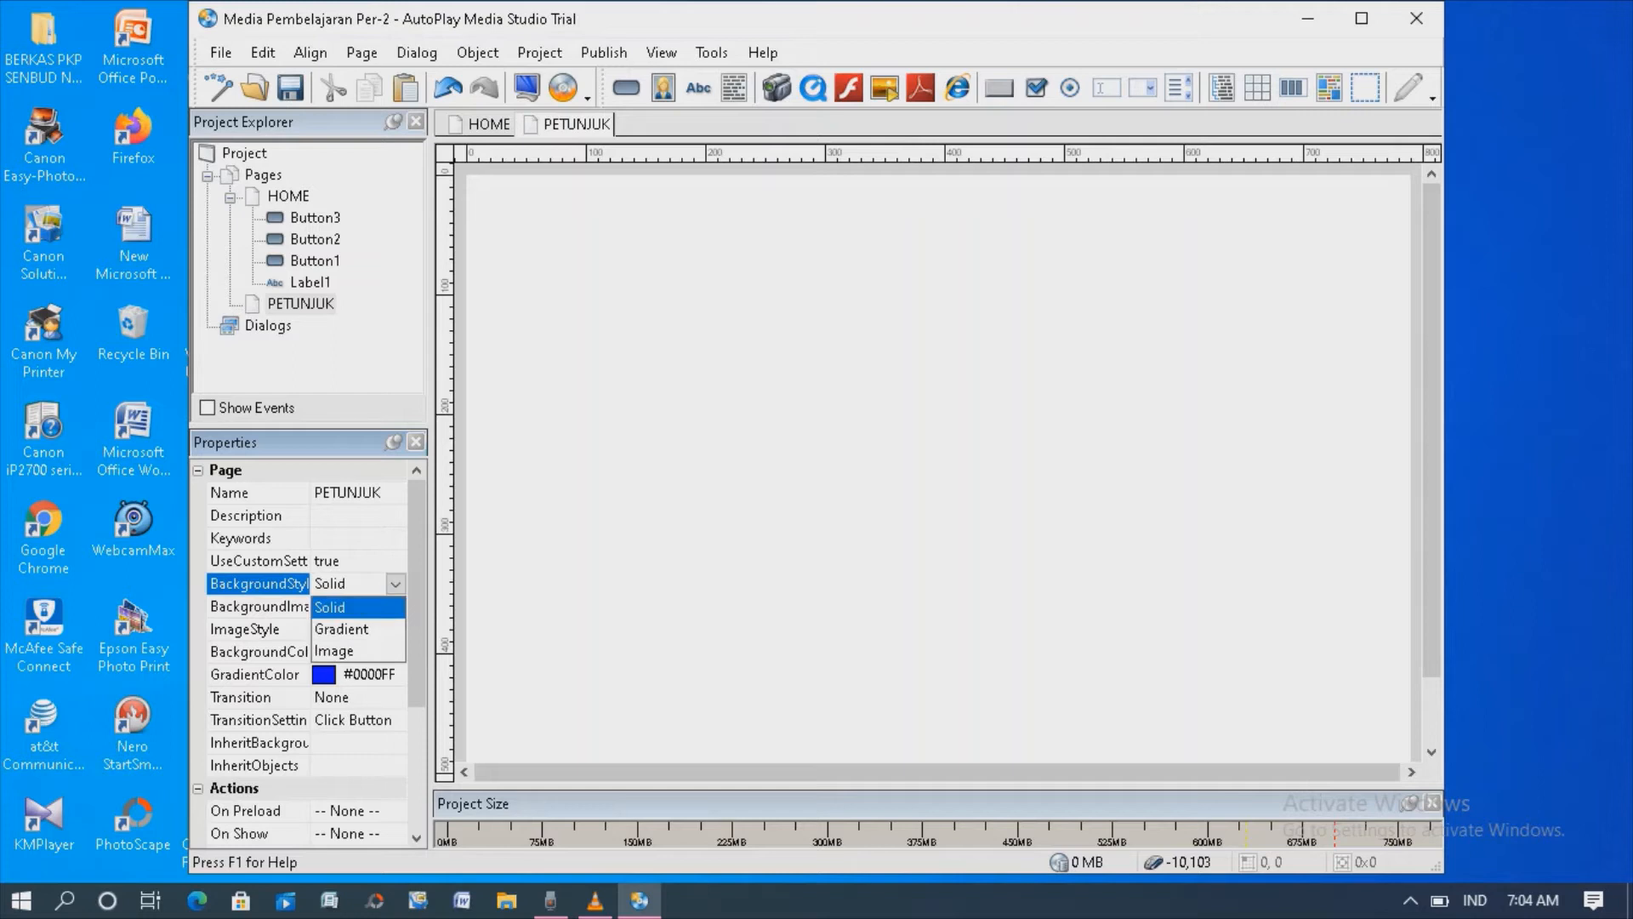
pyautogui.click(349, 652)
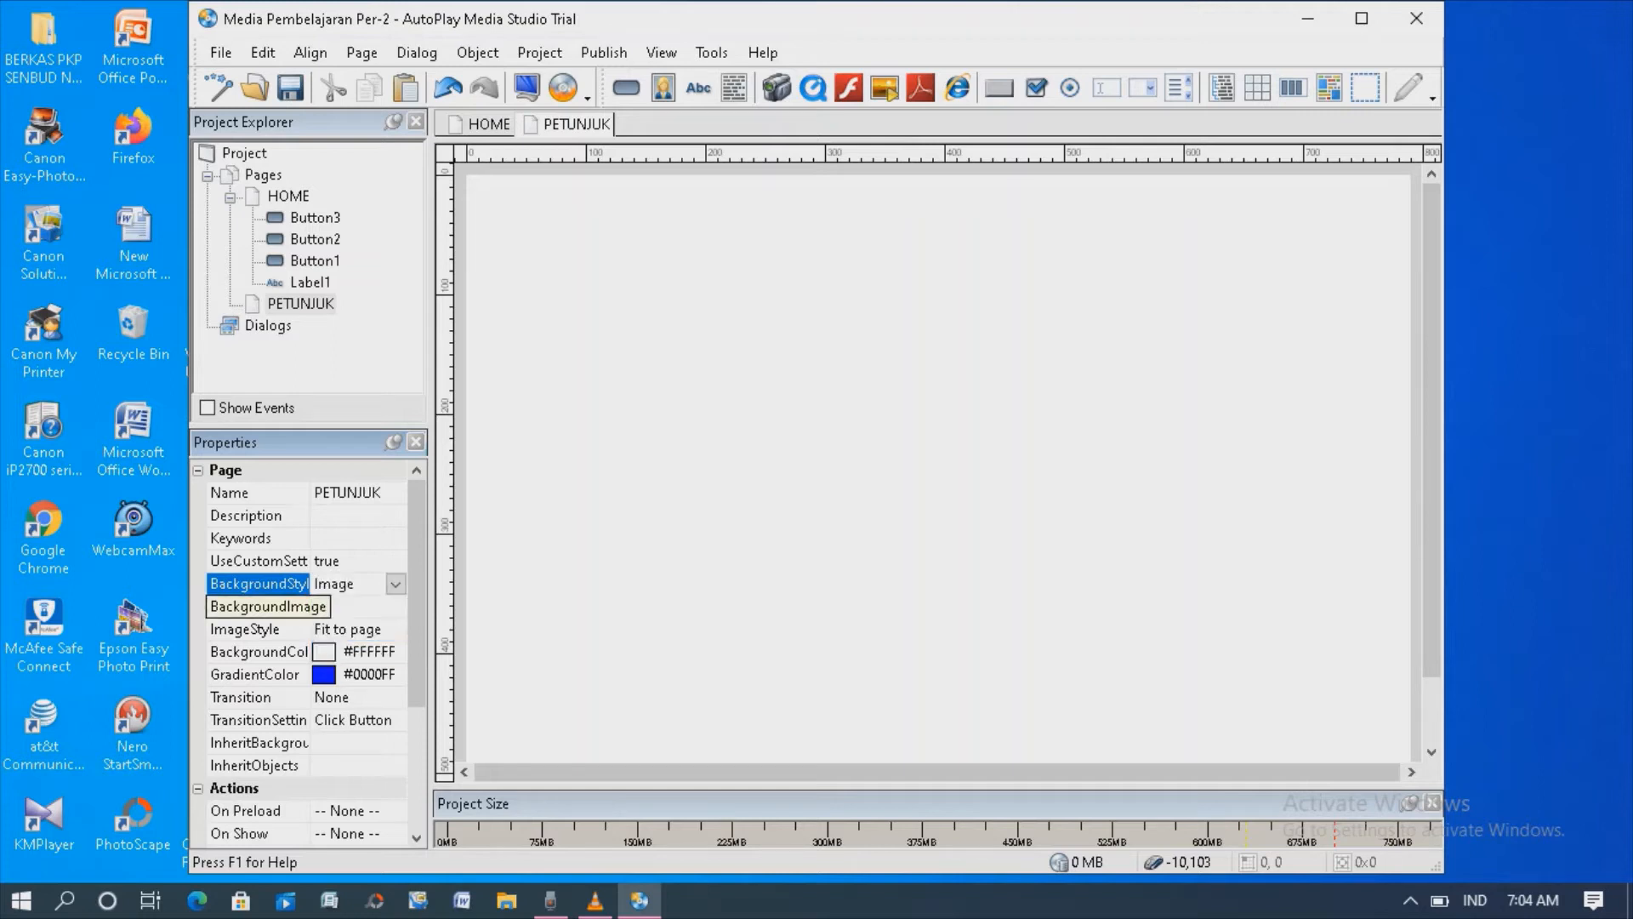
# Step: Set the PETUNJUK page's background image to the red rounded-frame picture from the Backgrounds gallery
pyautogui.click(259, 607)
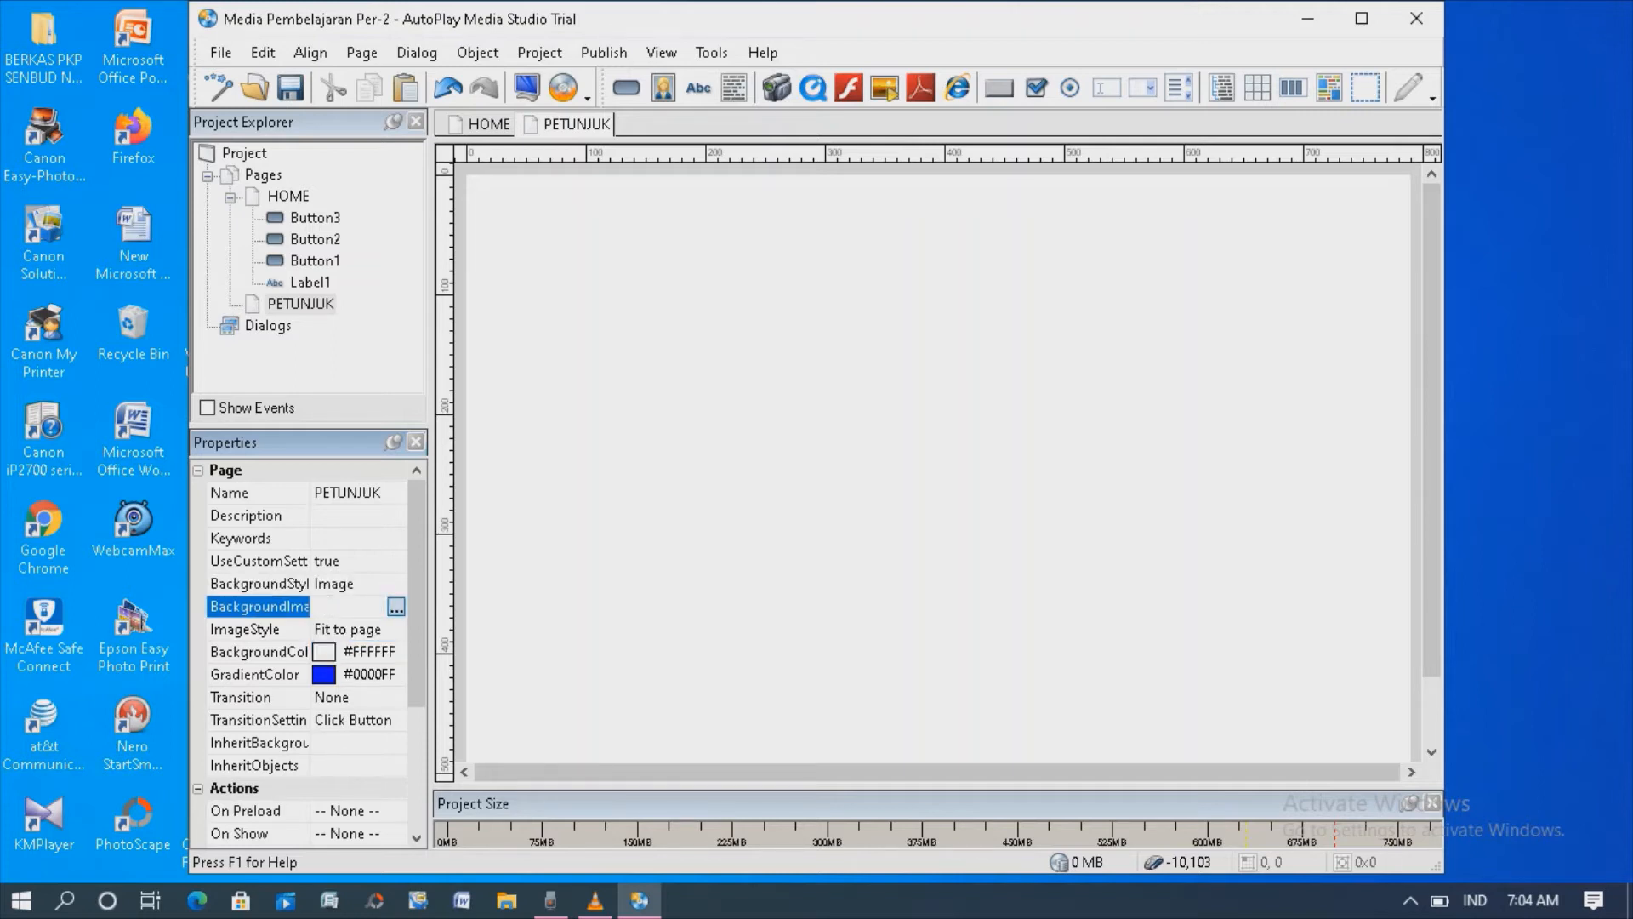
pyautogui.click(397, 606)
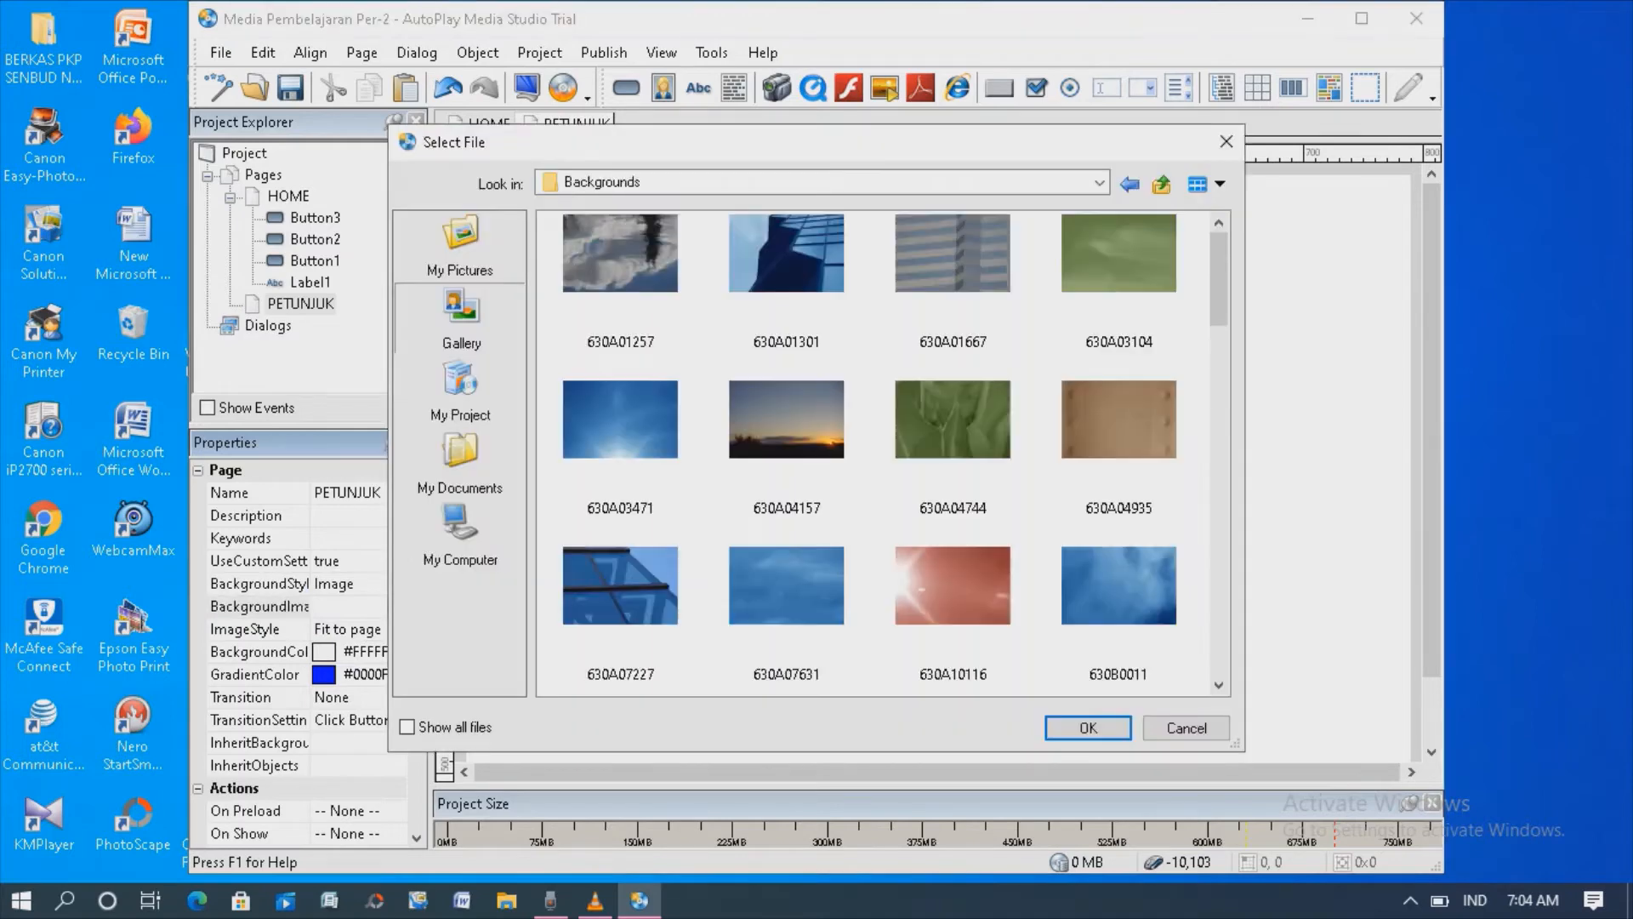
pyautogui.moveTo(1219, 279); pyautogui.dragTo(1219, 631)
pyautogui.click(1119, 593)
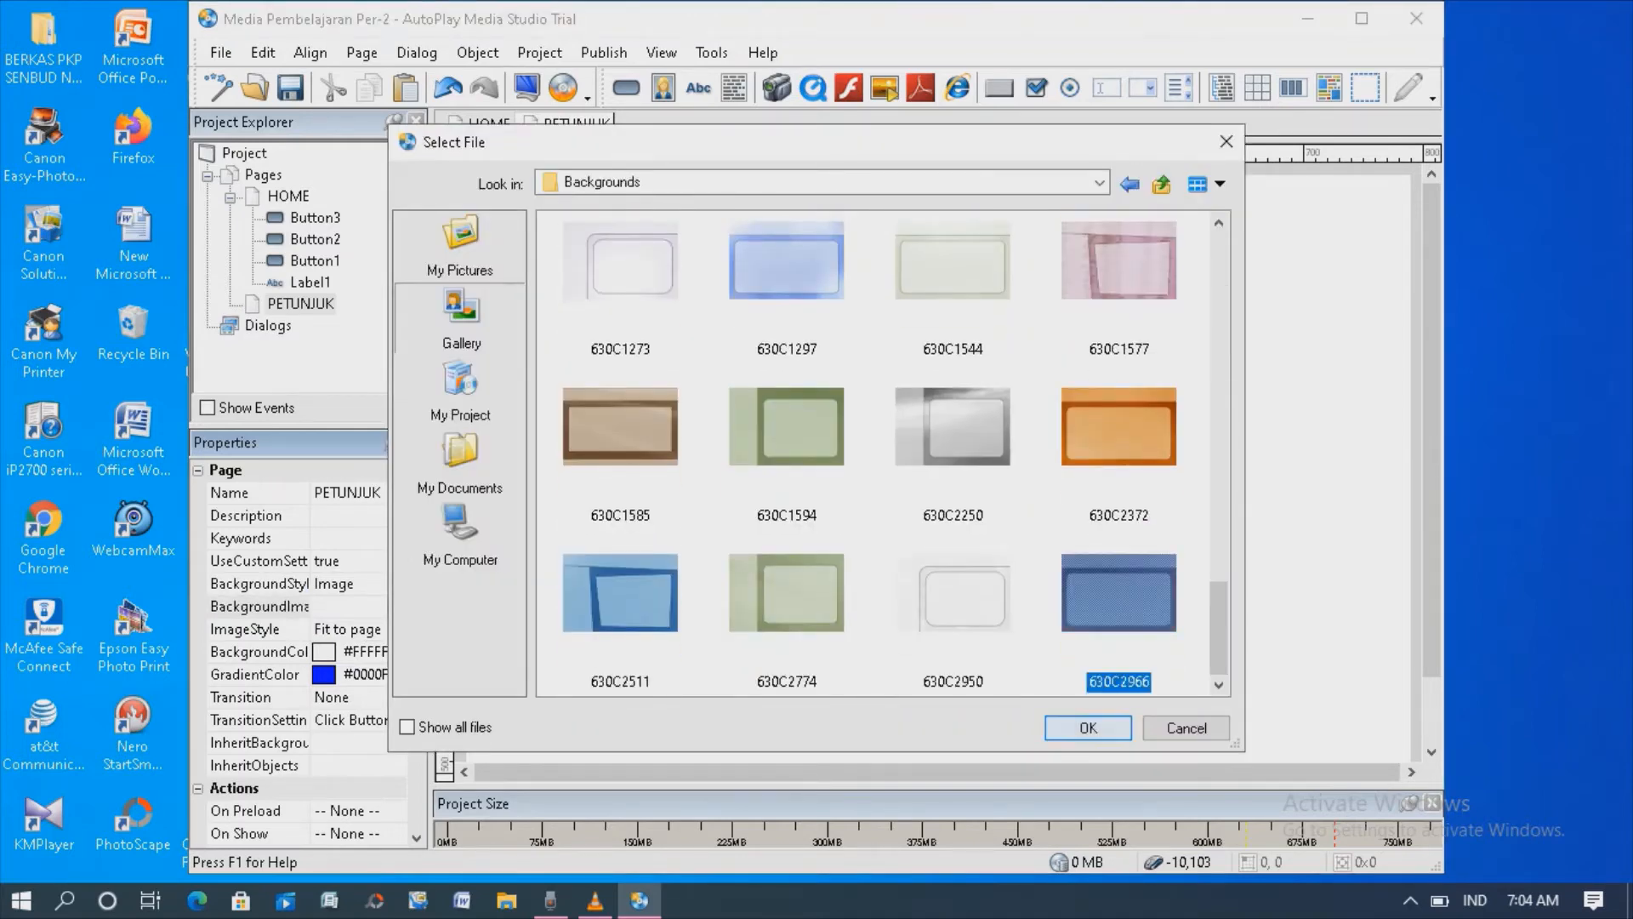
pyautogui.click(1088, 728)
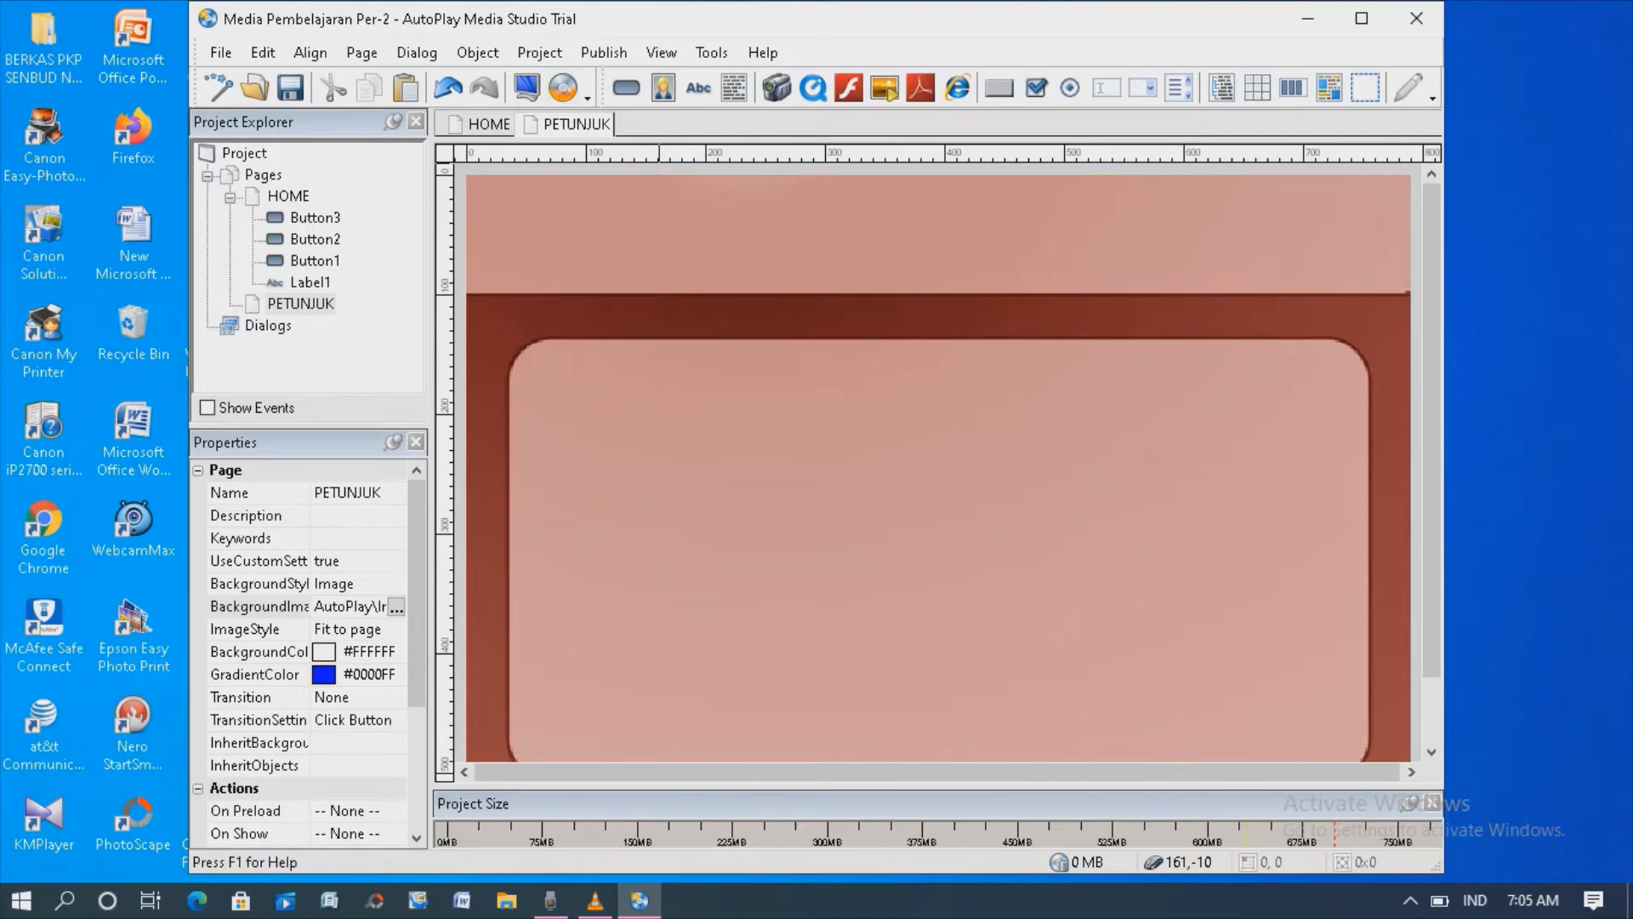
# Step: Add a label to the PETUNJUK page and replace its text with "LANGKAH- LANGKAH PENGGUNAAN"
pyautogui.click(698, 87)
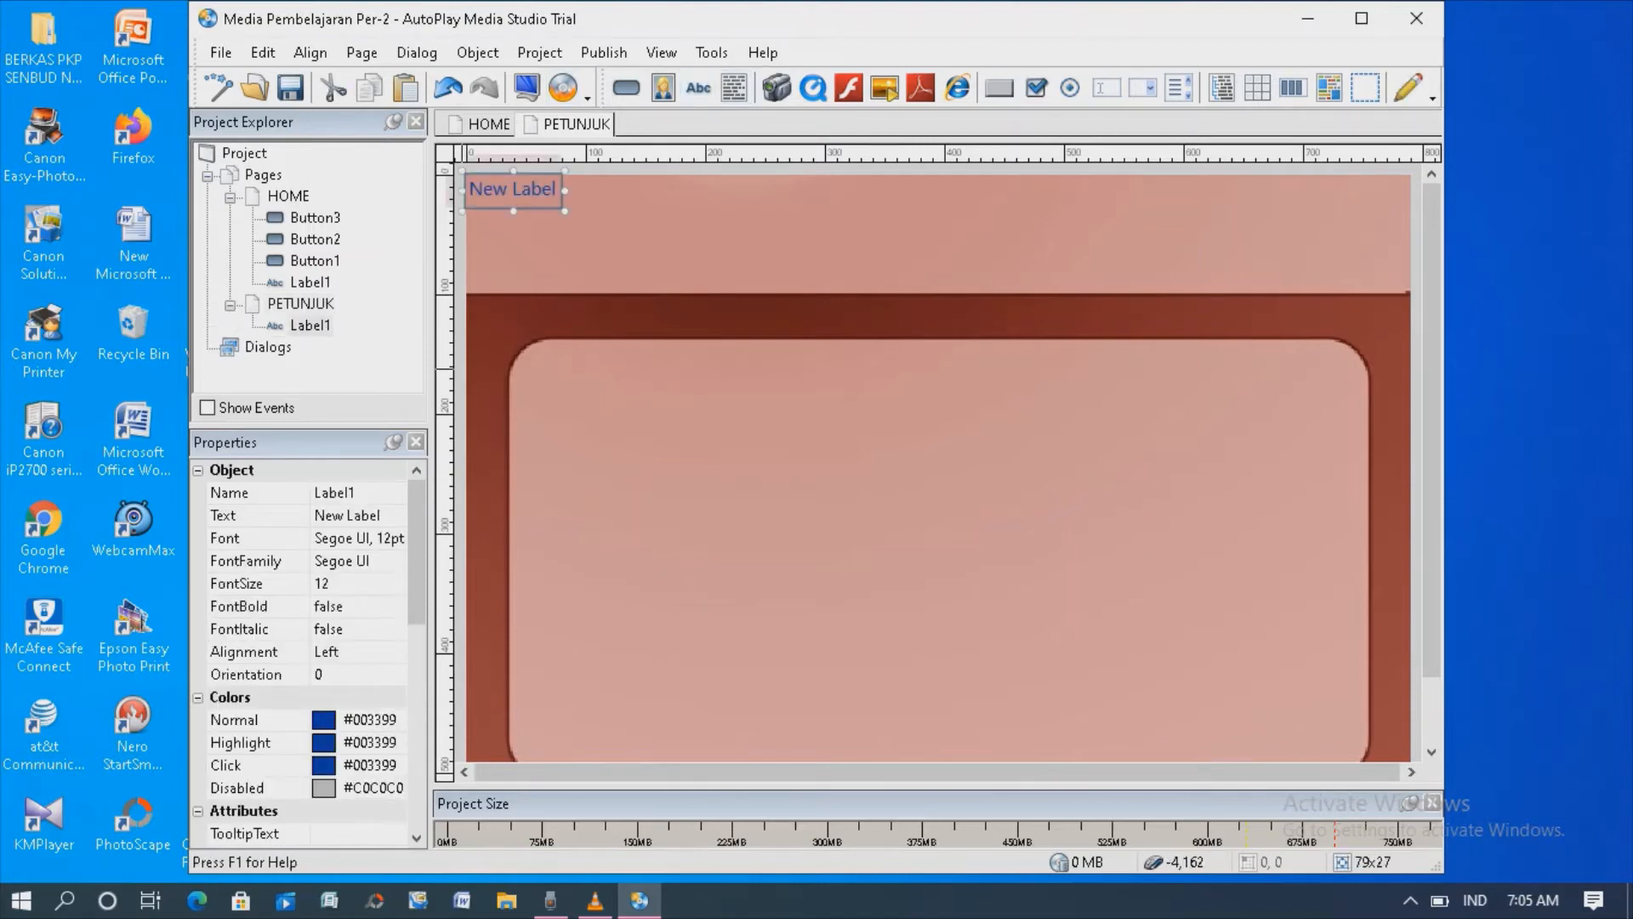
pyautogui.click(379, 516)
pyautogui.press('BackSpace')
pyautogui.press('BackSpace')
pyautogui.press('BackSpace')
pyautogui.press('BackSpace')
pyautogui.press('BackSpace')
pyautogui.press('BackSpace')
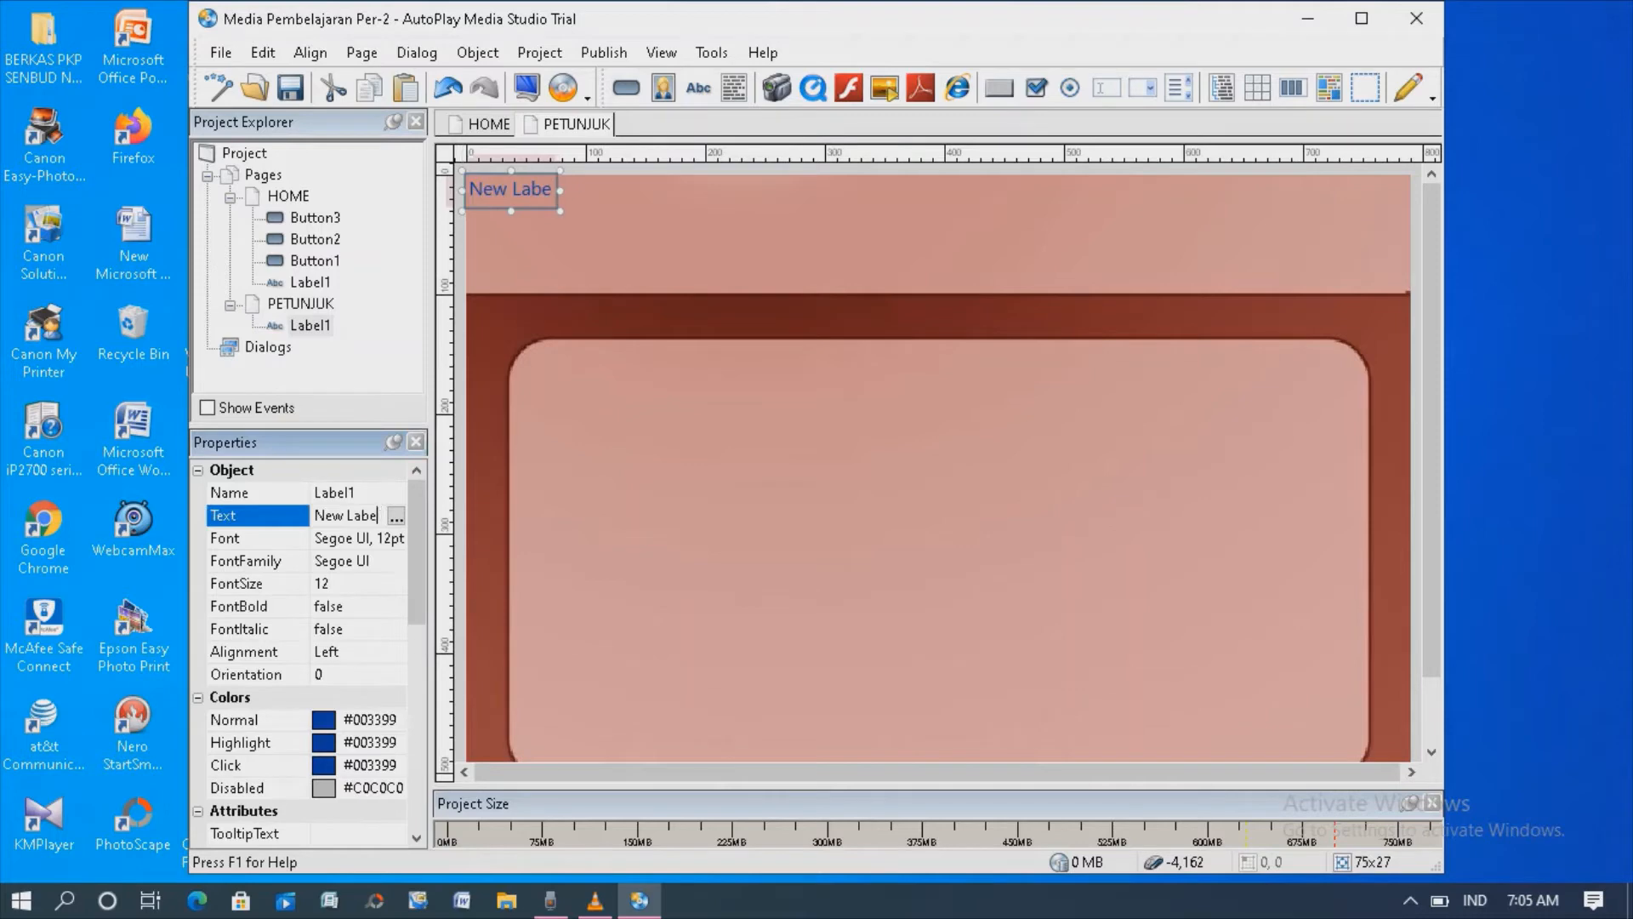
pyautogui.press('BackSpace')
pyautogui.press('BackSpace')
pyautogui.press('BackSpace')
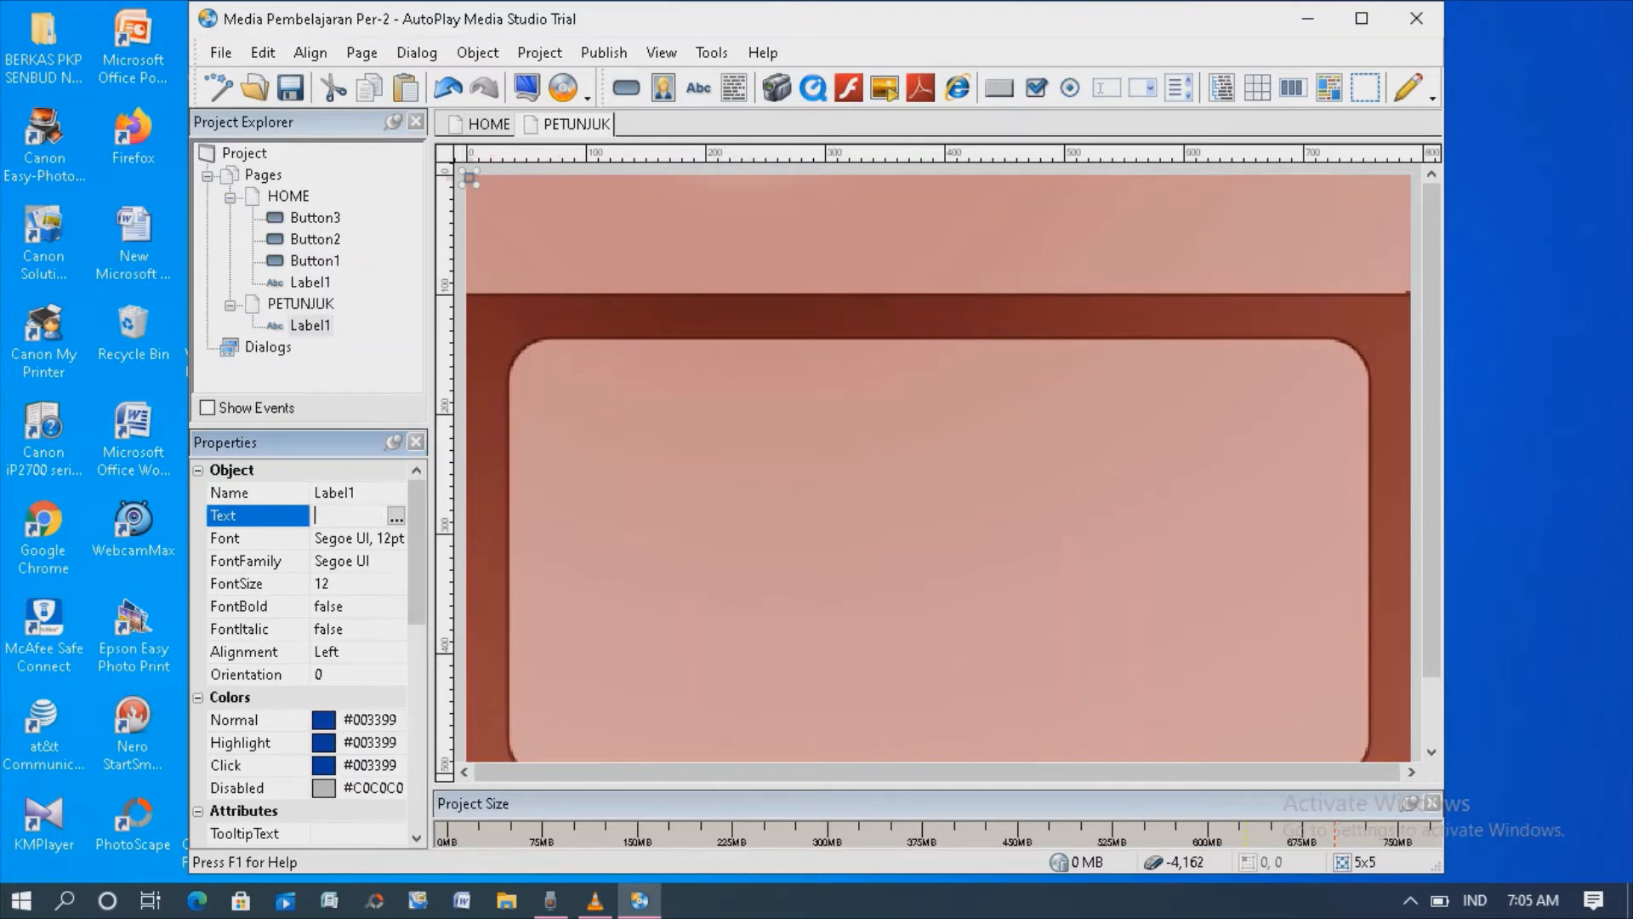
pyautogui.write('p')
pyautogui.press('BackSpace')
pyautogui.write('p')
pyautogui.press('BackSpace')
pyautogui.write('LANGKAH-')
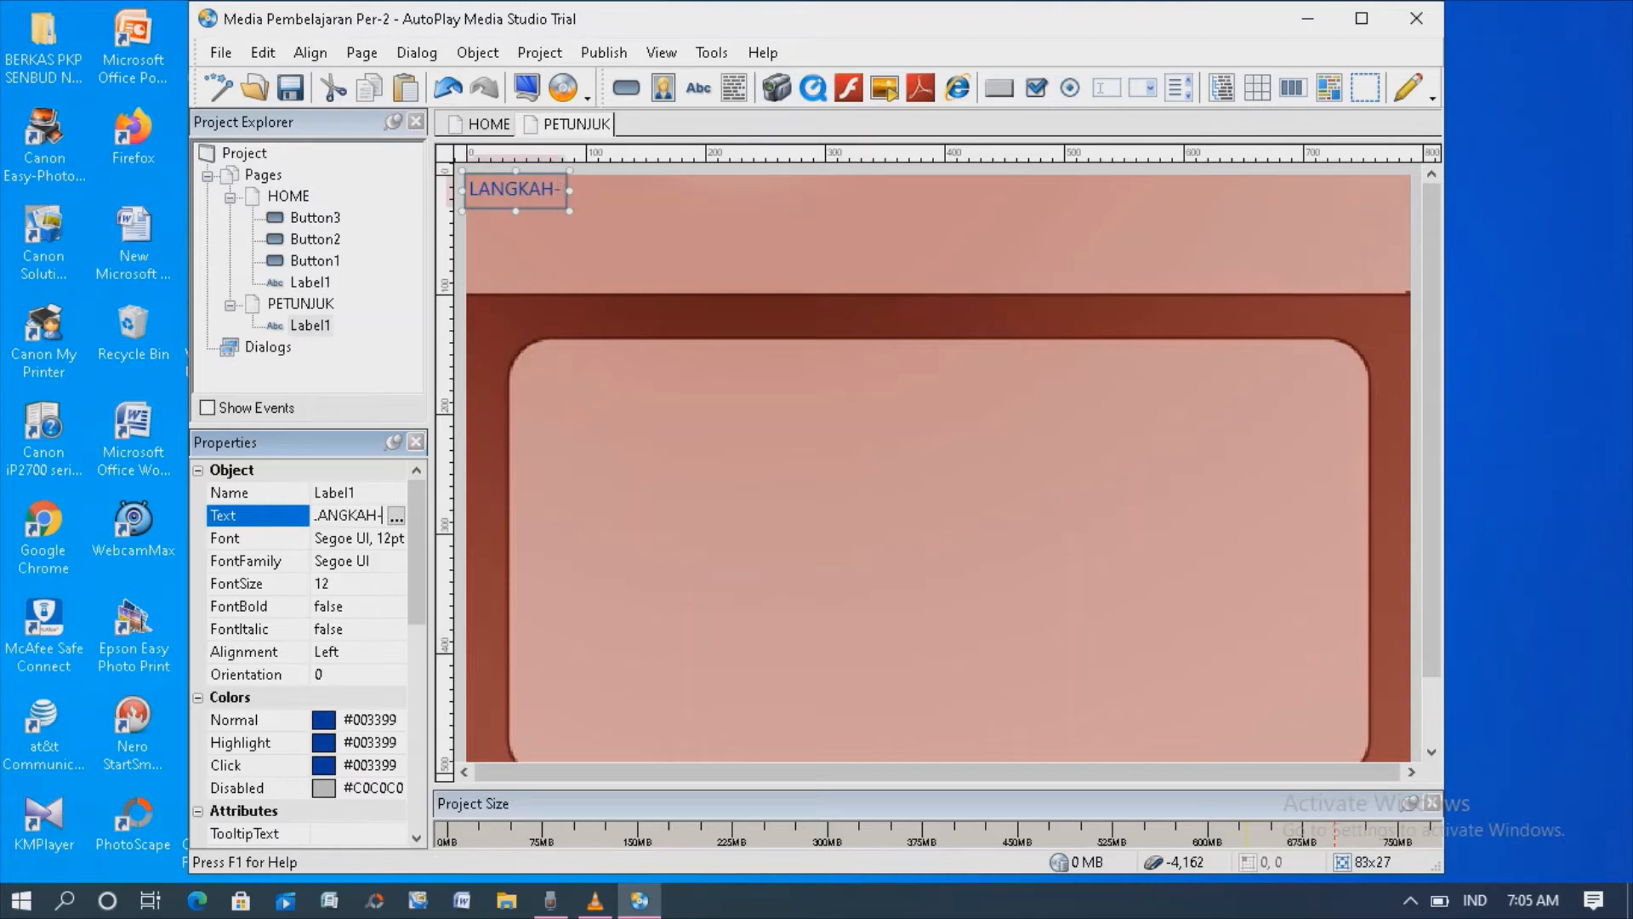
pyautogui.write(' LANGKAH')
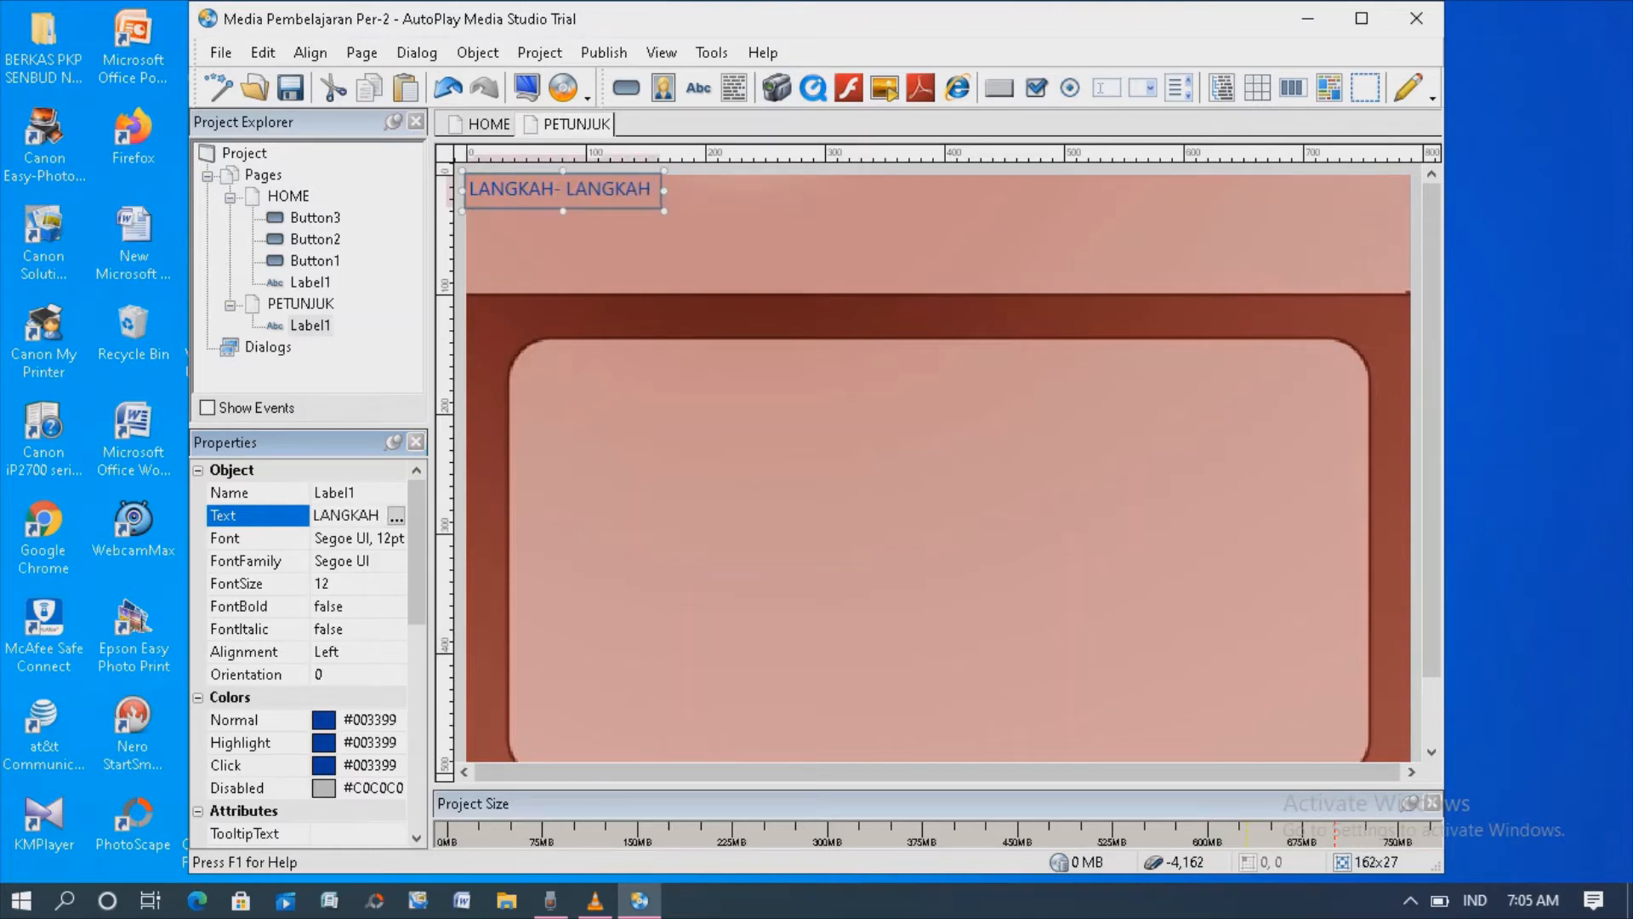
pyautogui.write(' PENGGU')
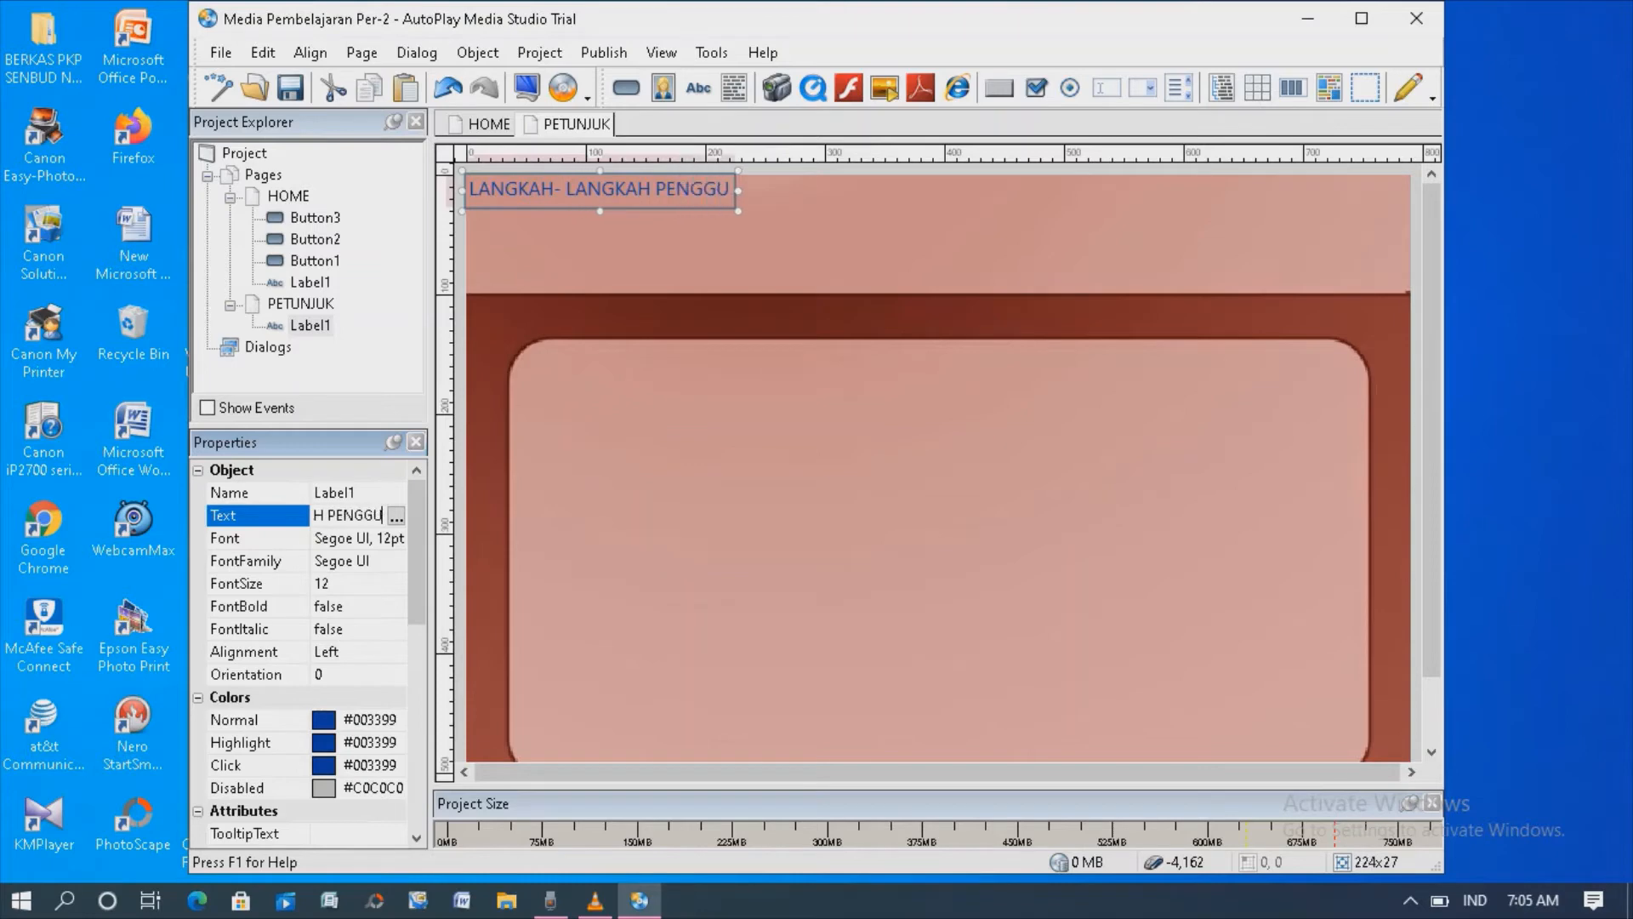
pyautogui.write('NAAN')
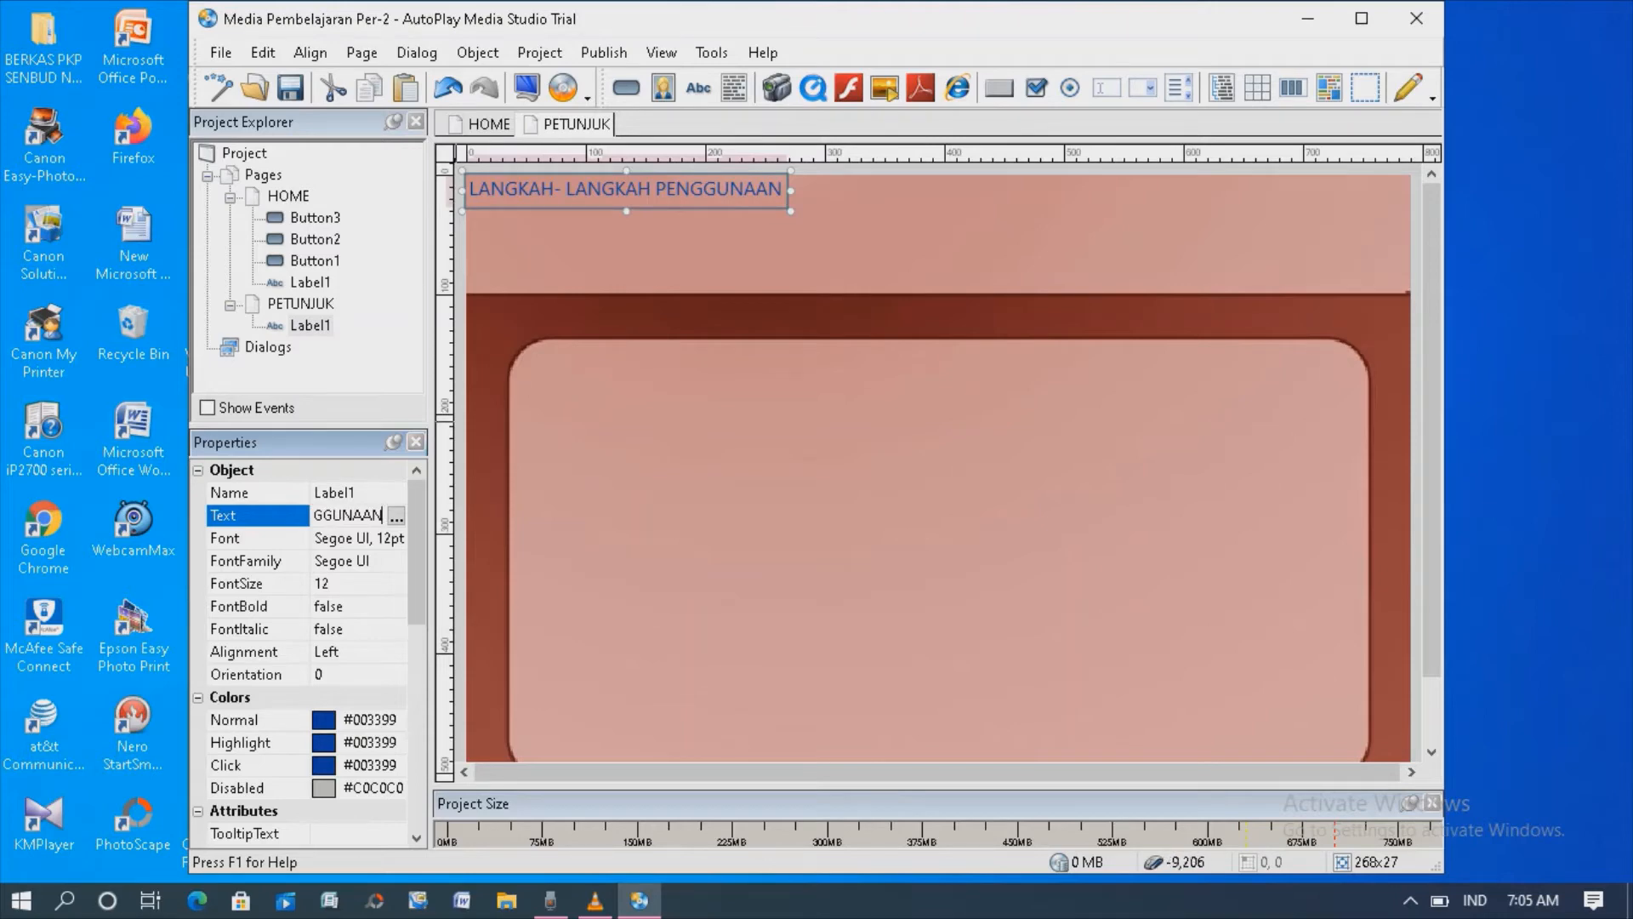
# Step: Format the PETUNJUK title label in Times New Roman, Bold, size 16, and move it to the middle of the header band, at about 195, 32
pyautogui.click(259, 538)
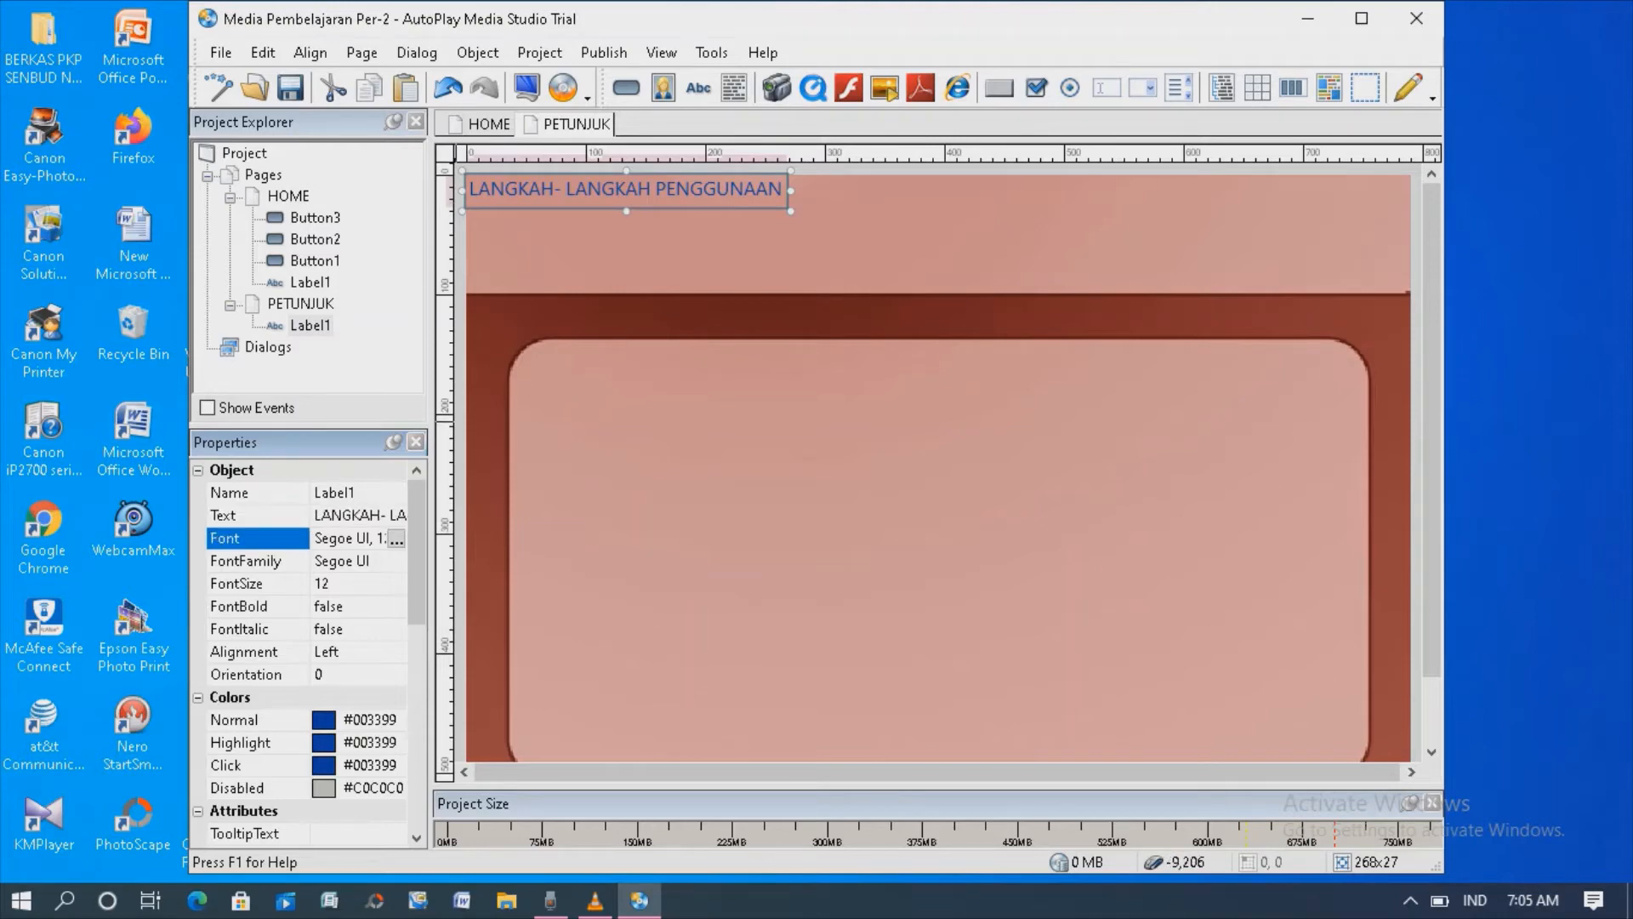
pyautogui.click(397, 538)
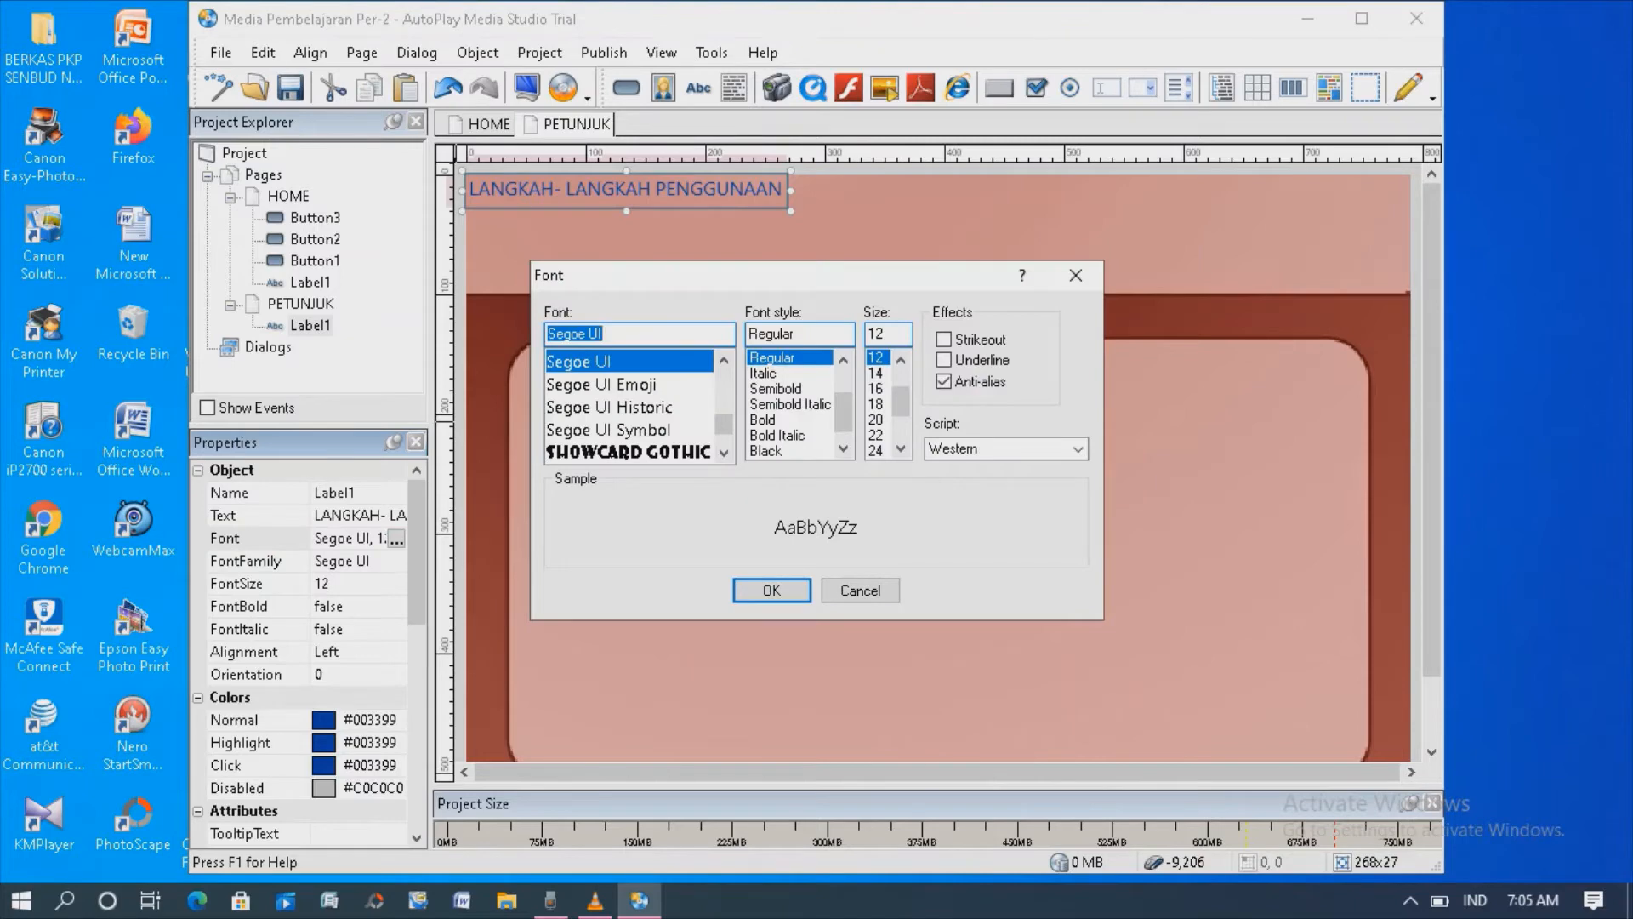
pyautogui.press('BackSpace')
pyautogui.write('TIME')
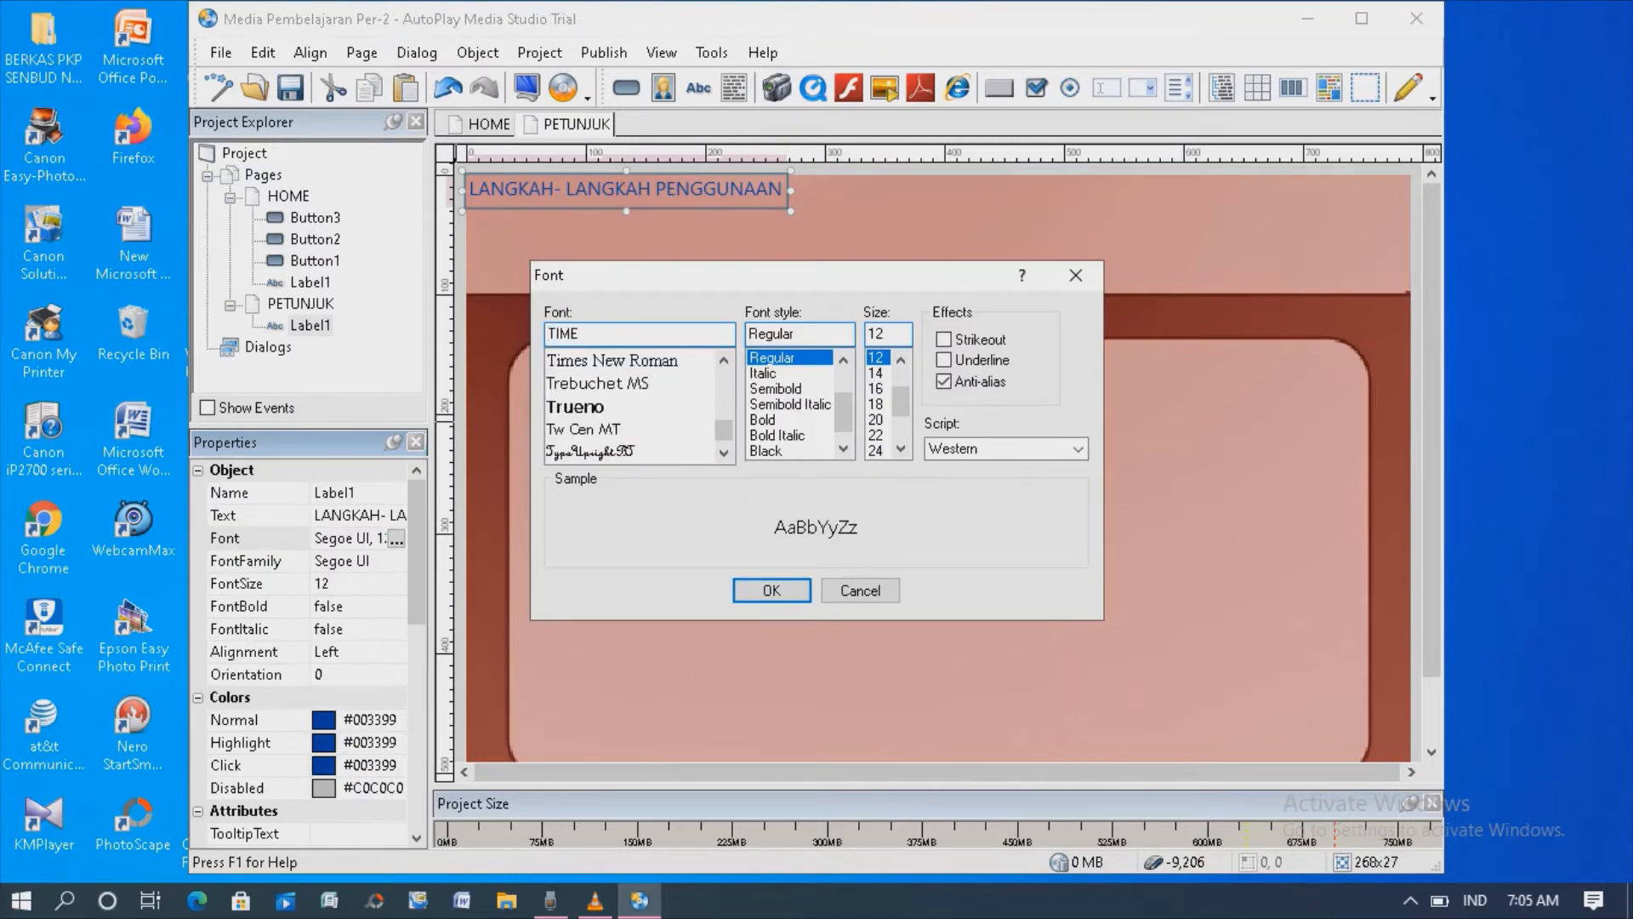
pyautogui.click(612, 361)
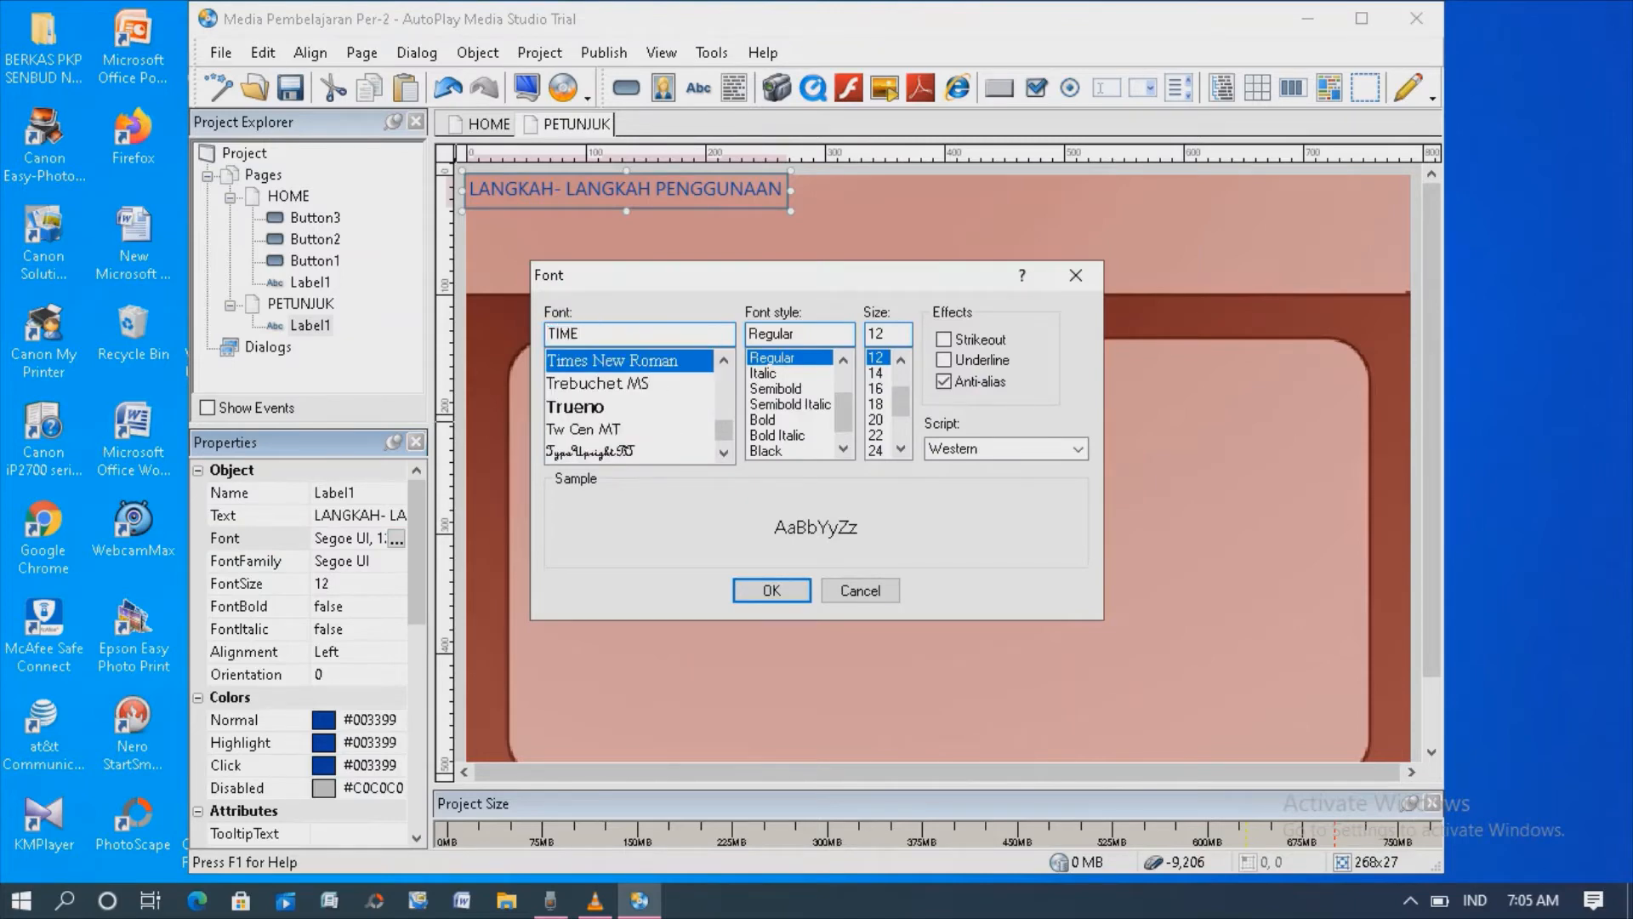
pyautogui.click(764, 388)
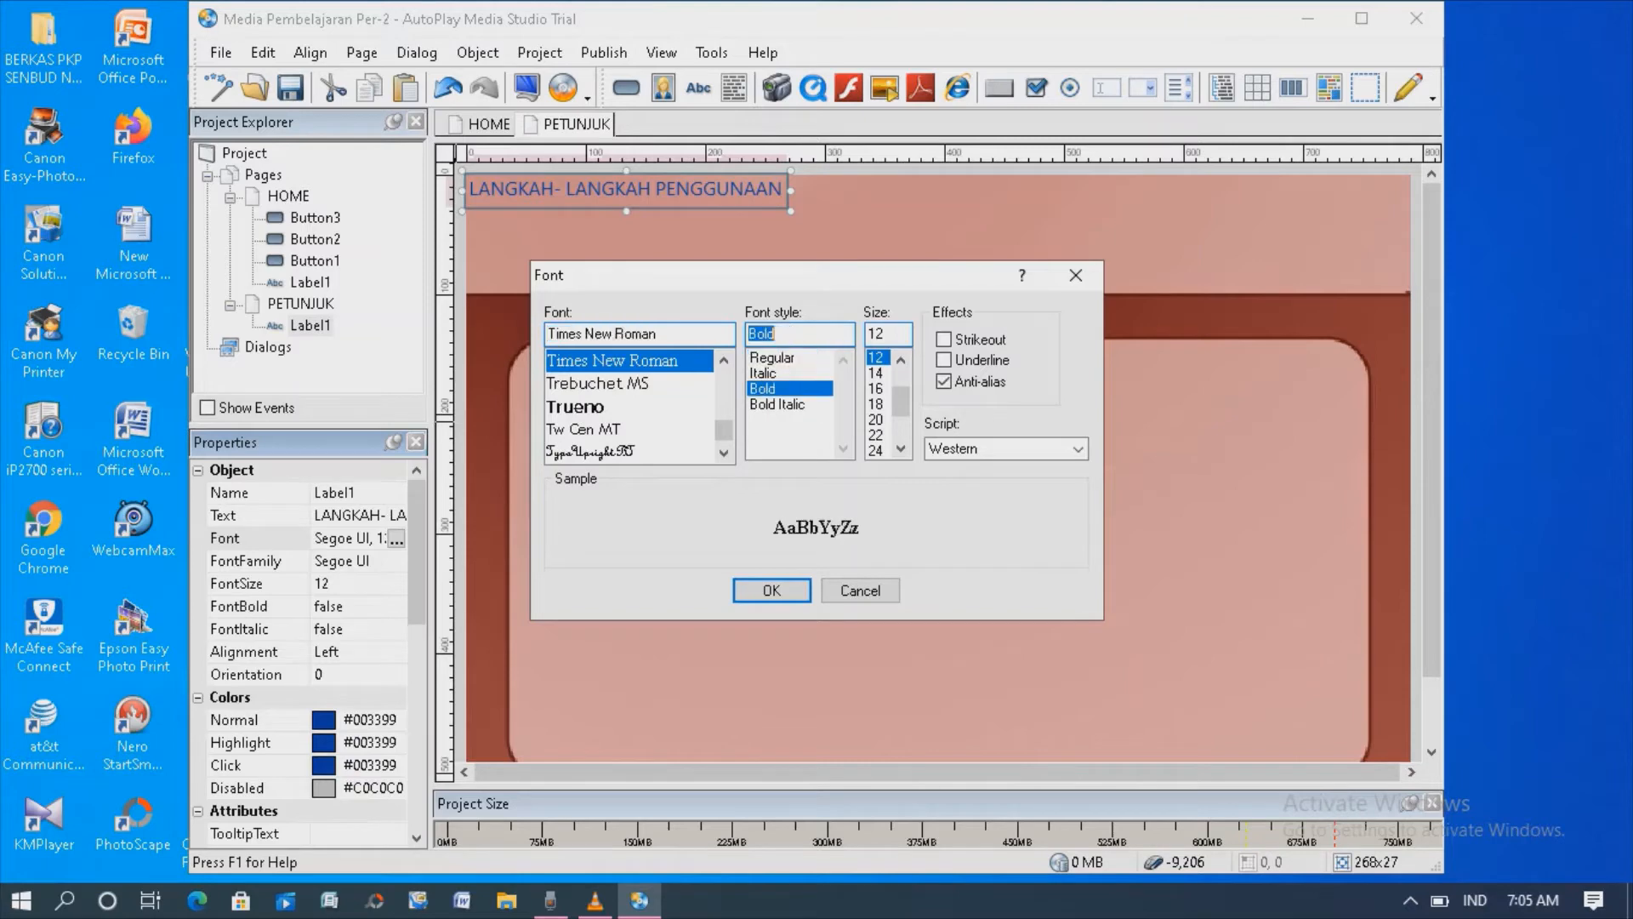
pyautogui.click(875, 388)
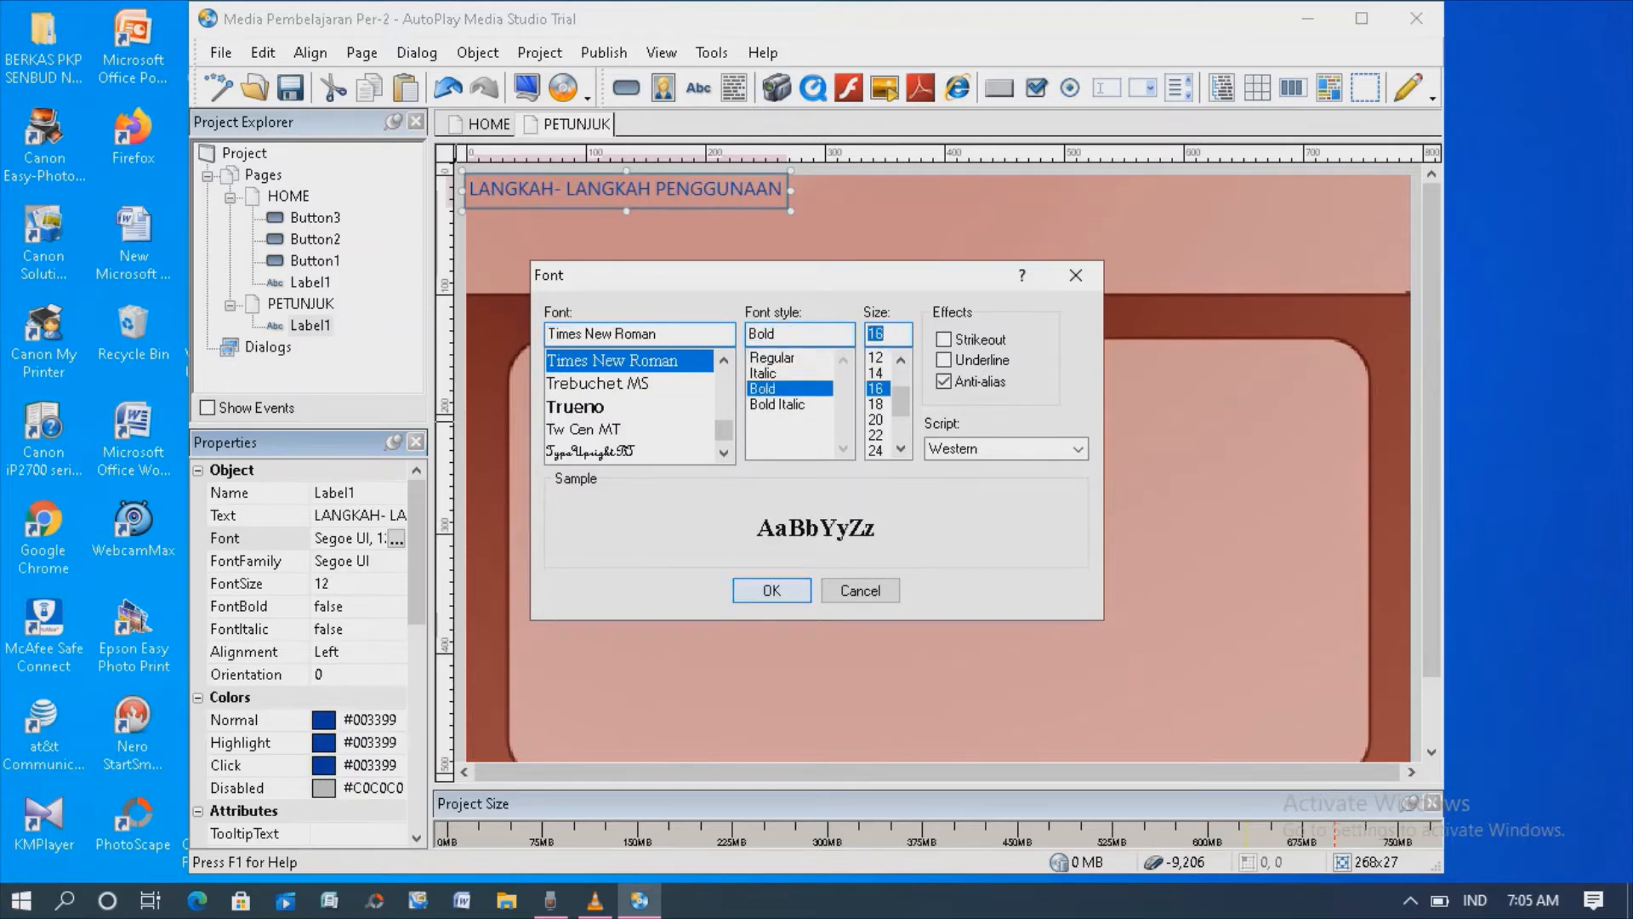
pyautogui.click(772, 590)
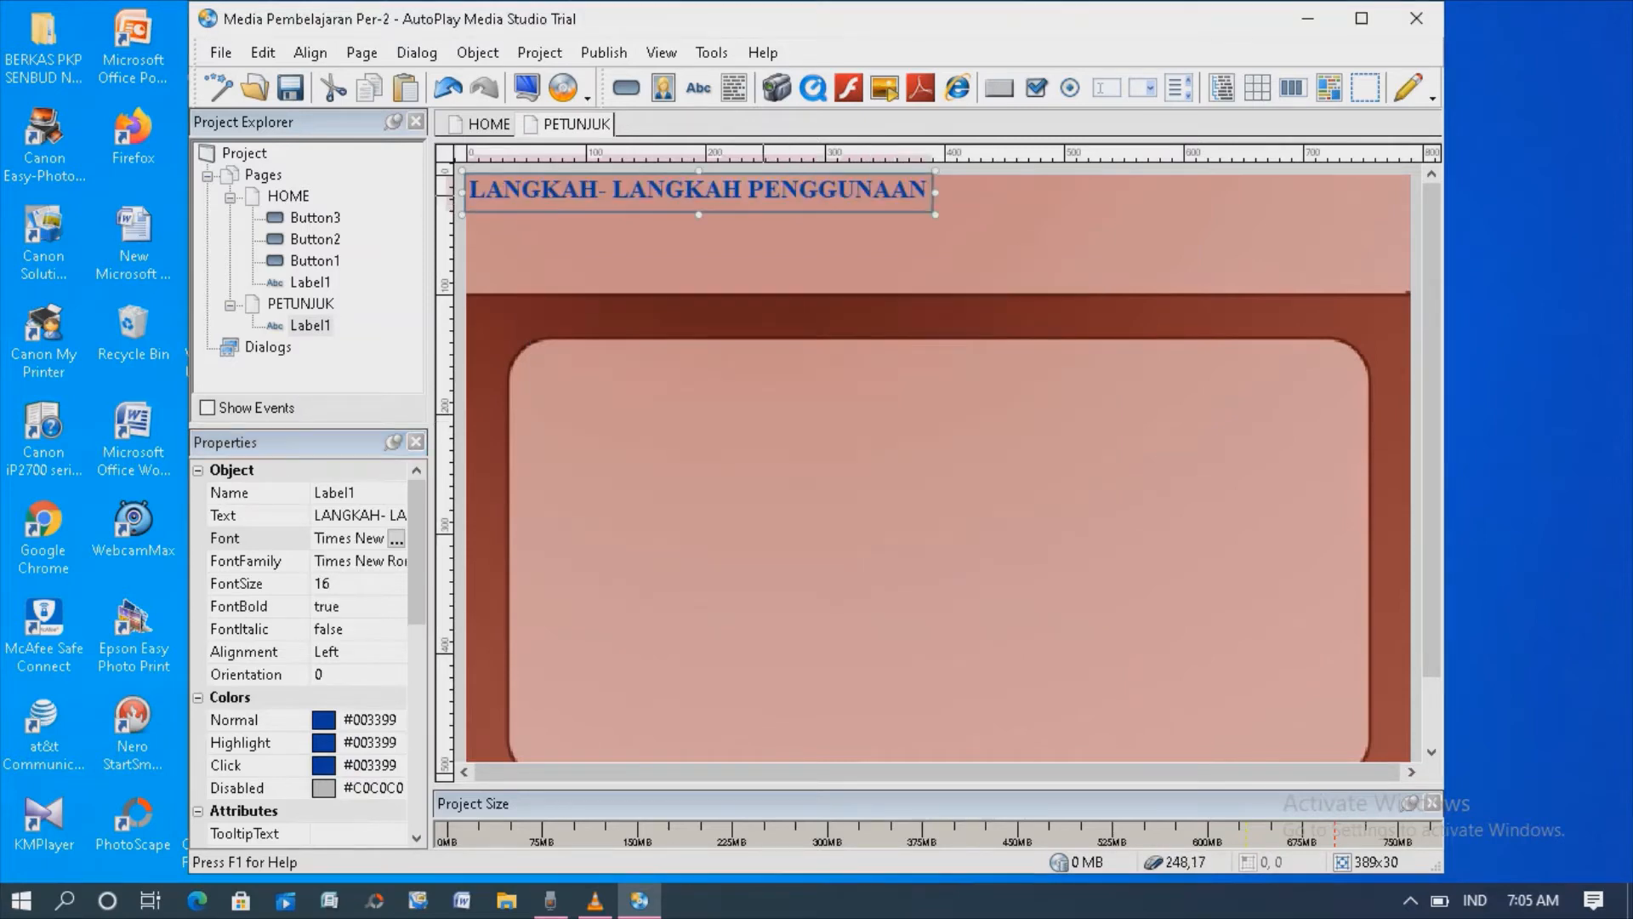
pyautogui.moveTo(763, 195); pyautogui.dragTo(997, 228)
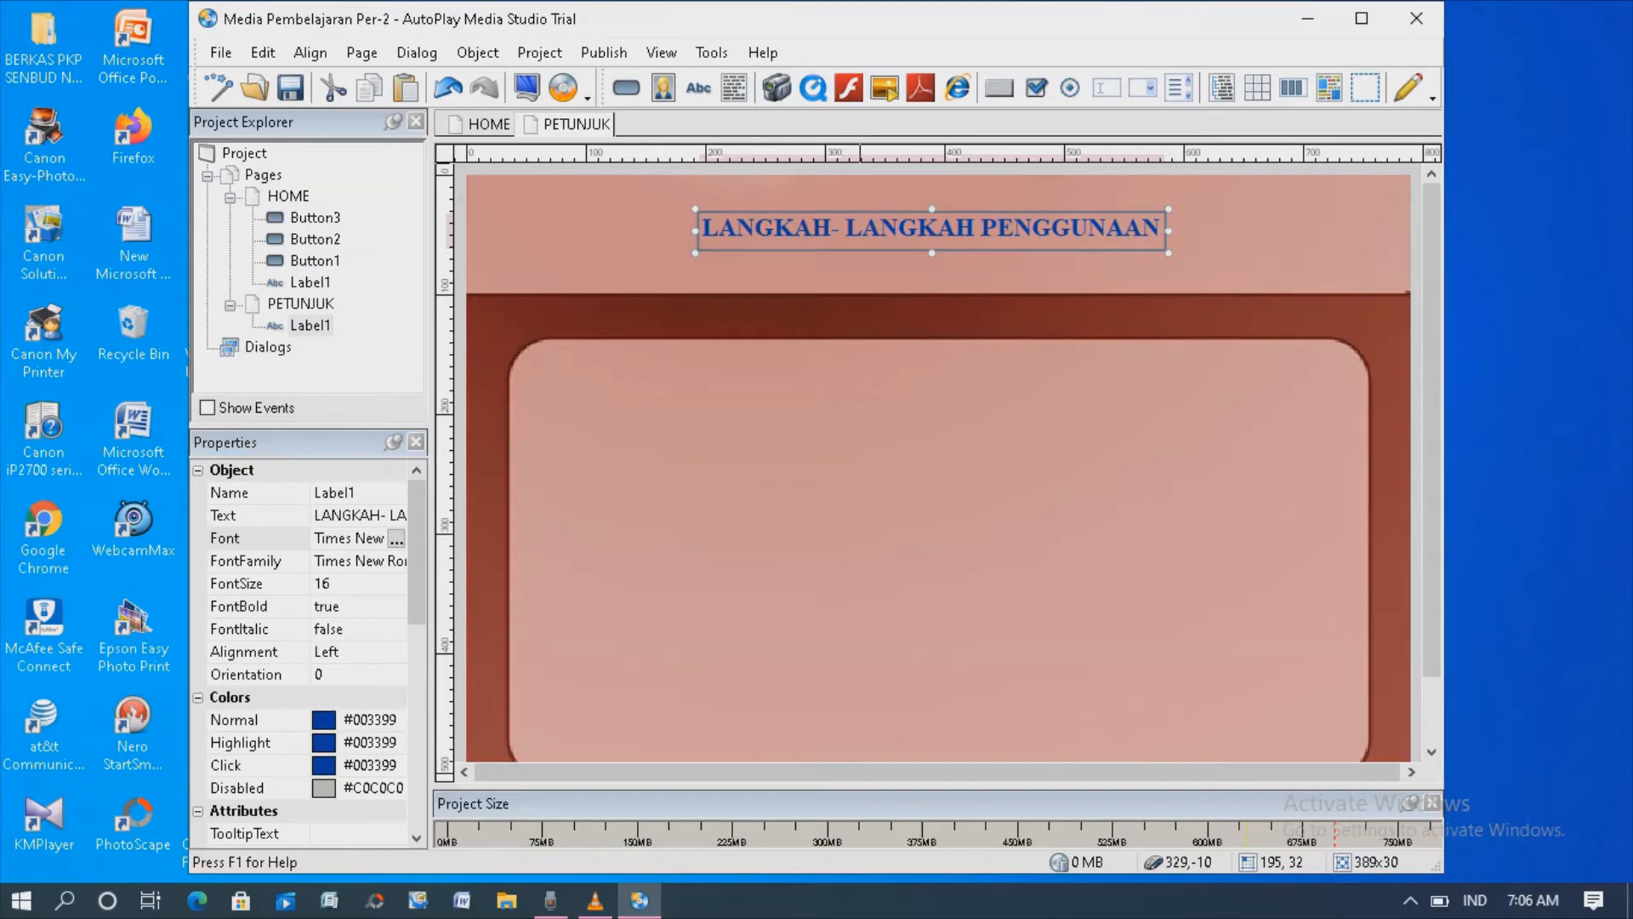
# Step: Check the HOME page's buttons, then add the red 1041_0003 button to the PETUNJUK page inside the frame, at about 227, 223
pyautogui.click(488, 125)
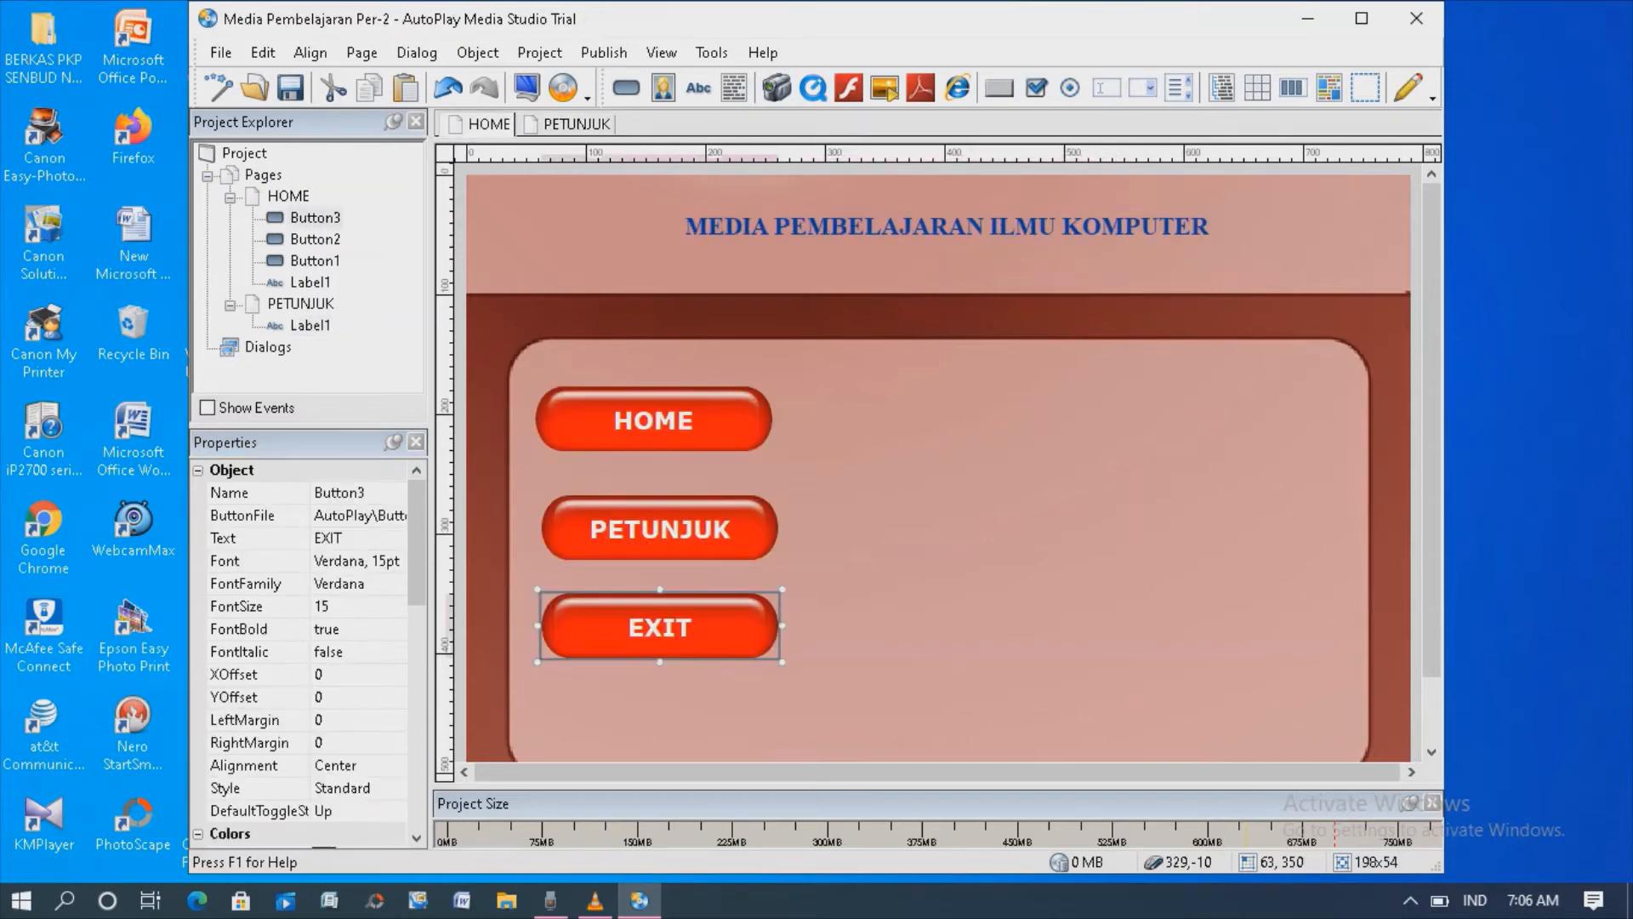
pyautogui.click(575, 125)
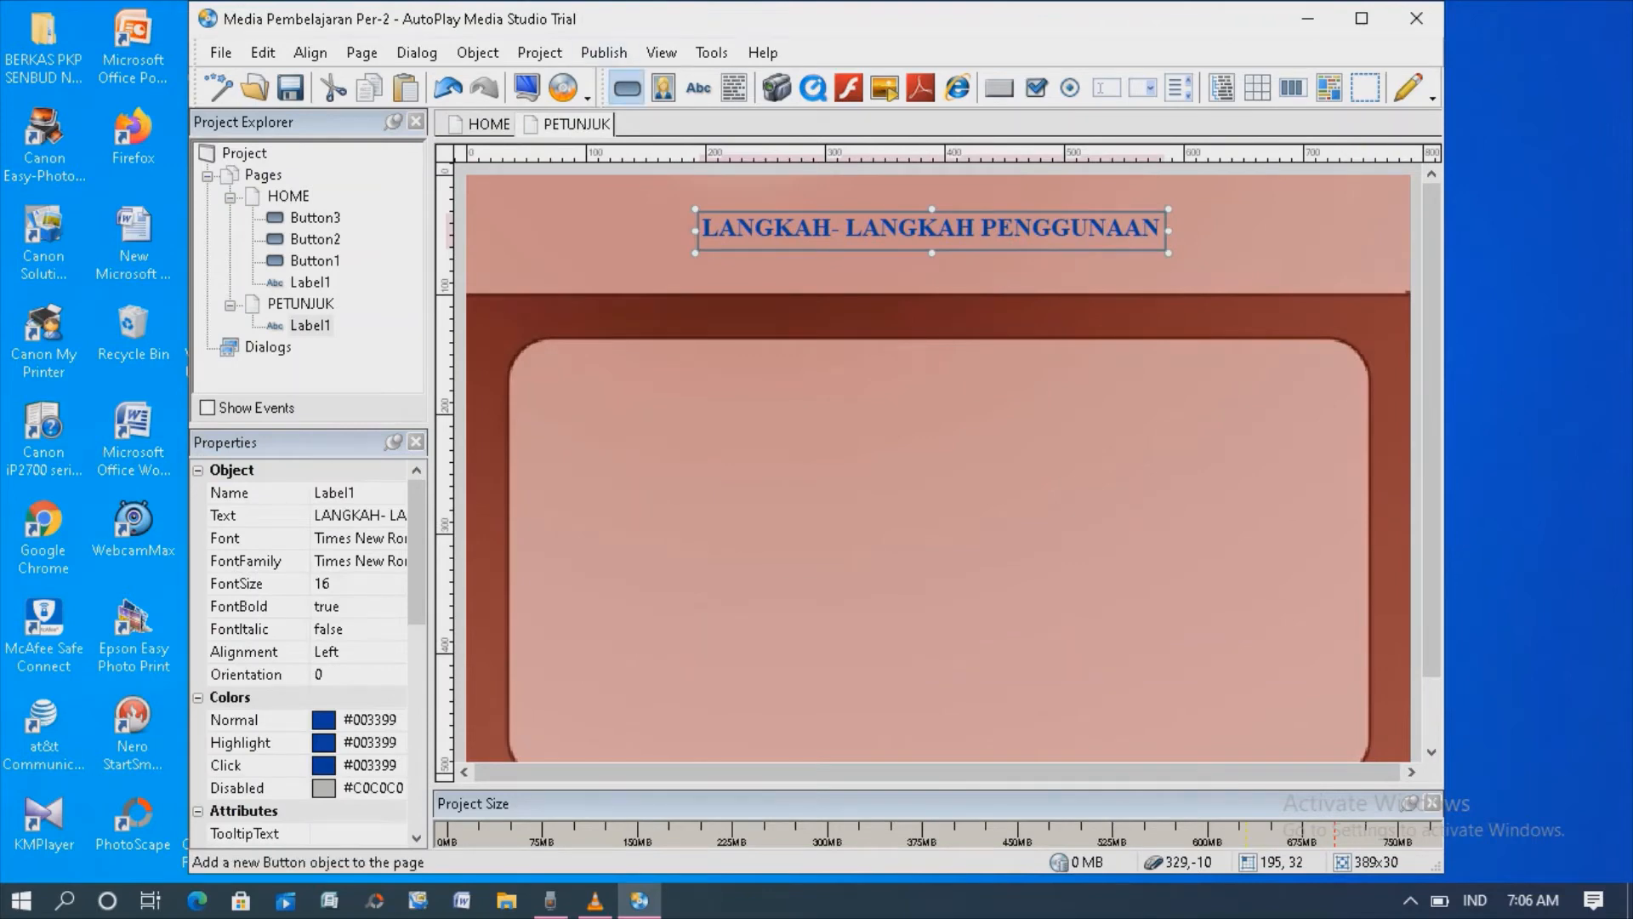
pyautogui.click(627, 87)
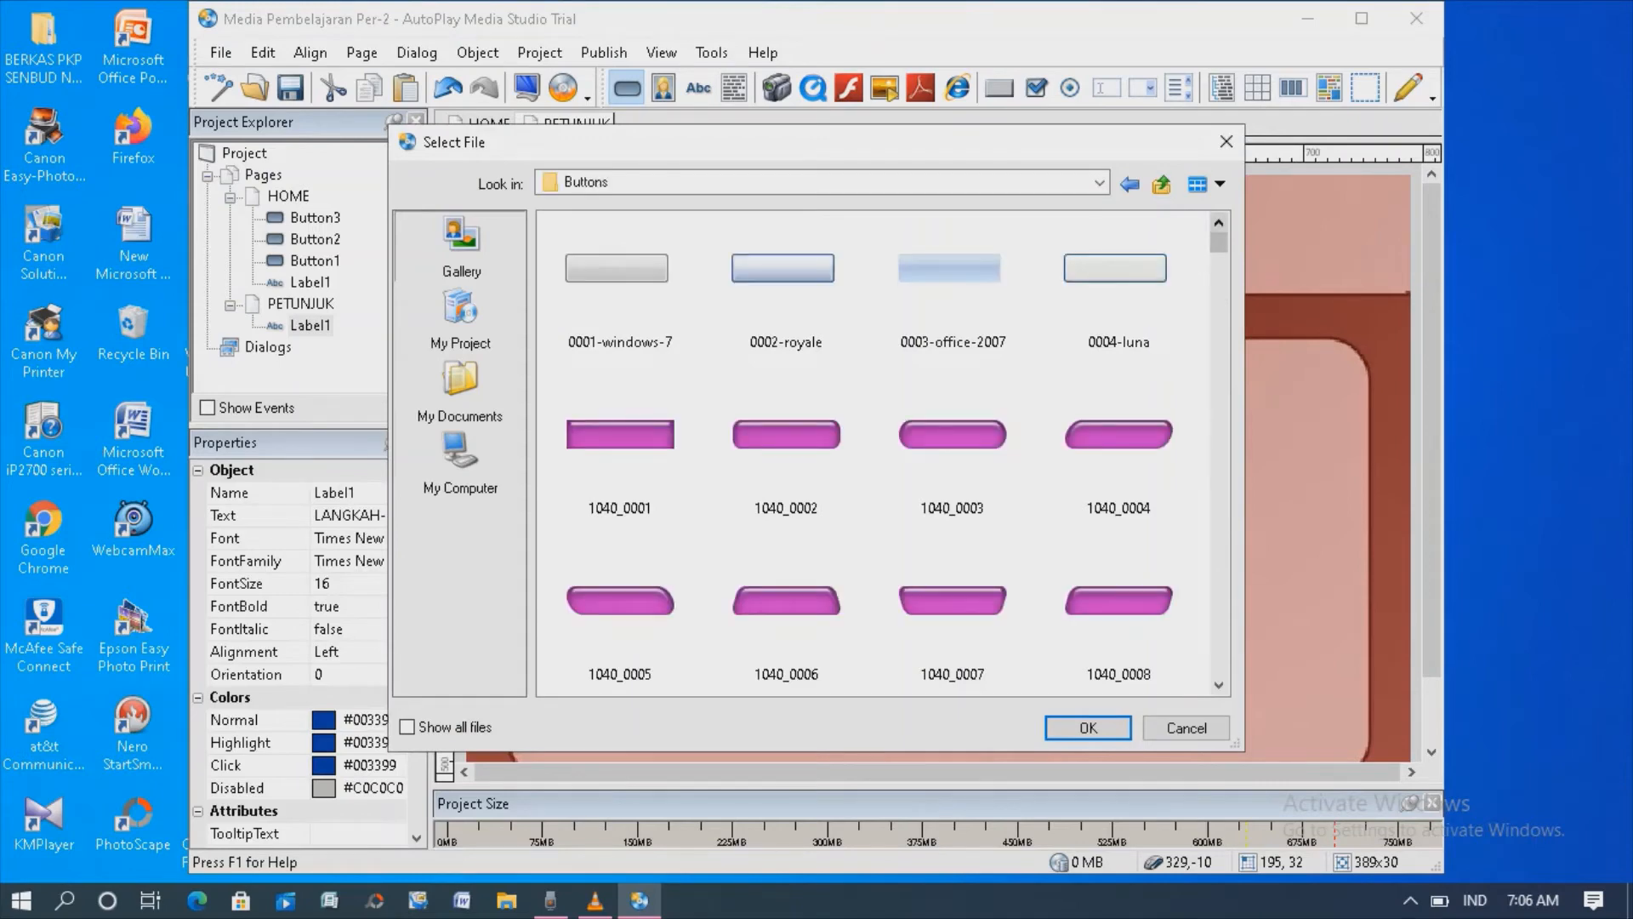
pyautogui.scroll(-5, 885, 459)
pyautogui.scroll(-6, 884, 459)
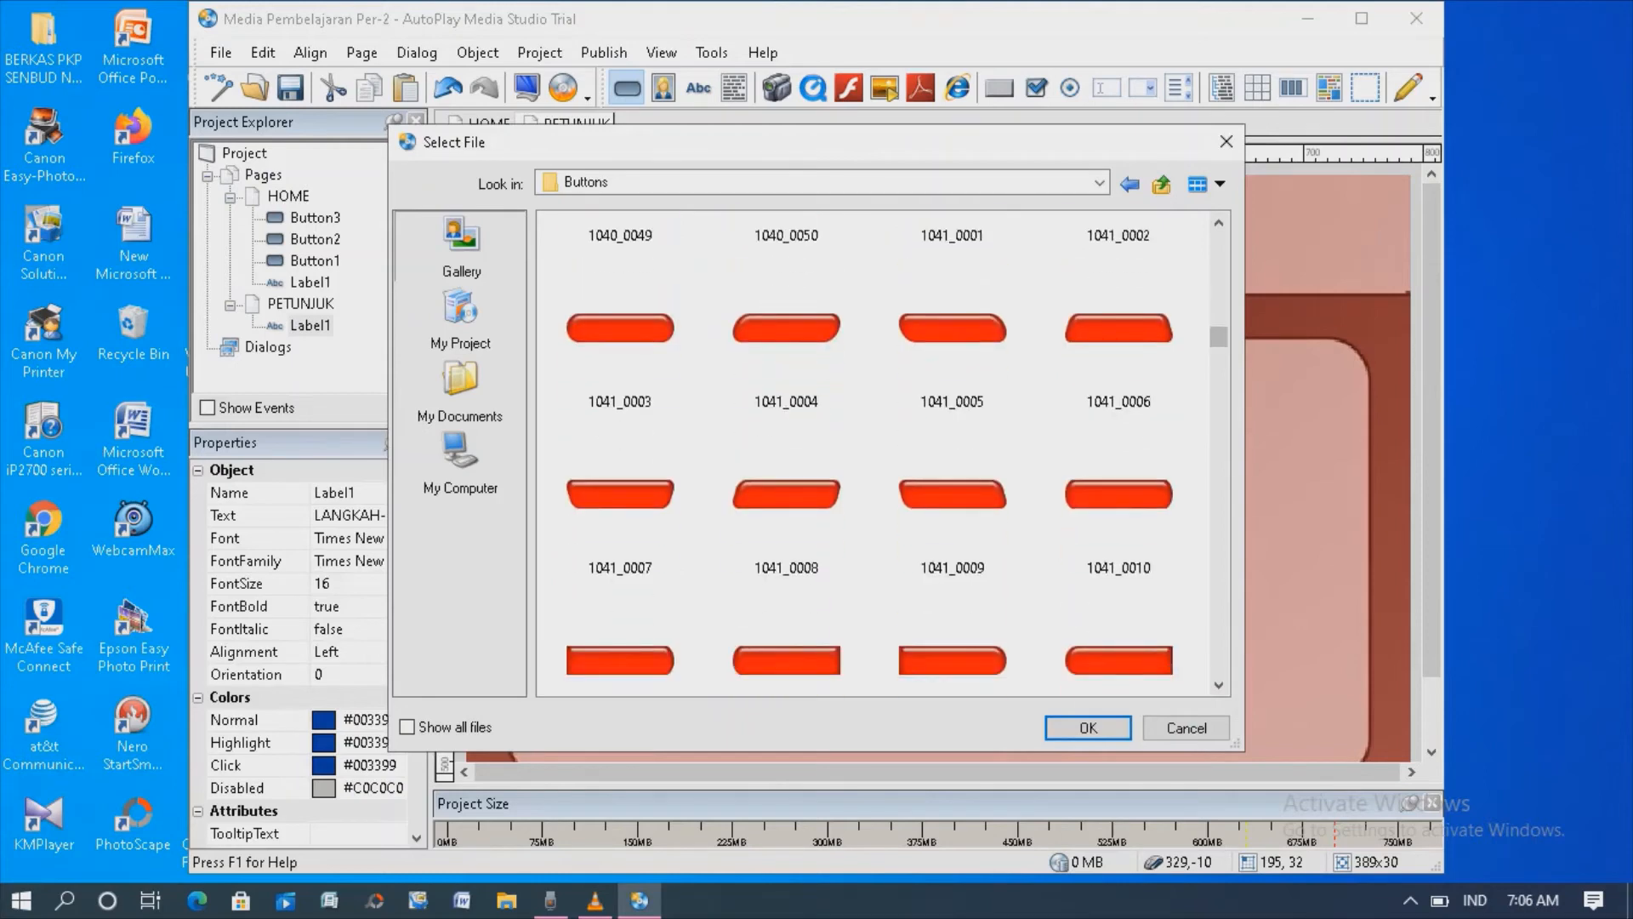
pyautogui.scroll(1, 884, 451)
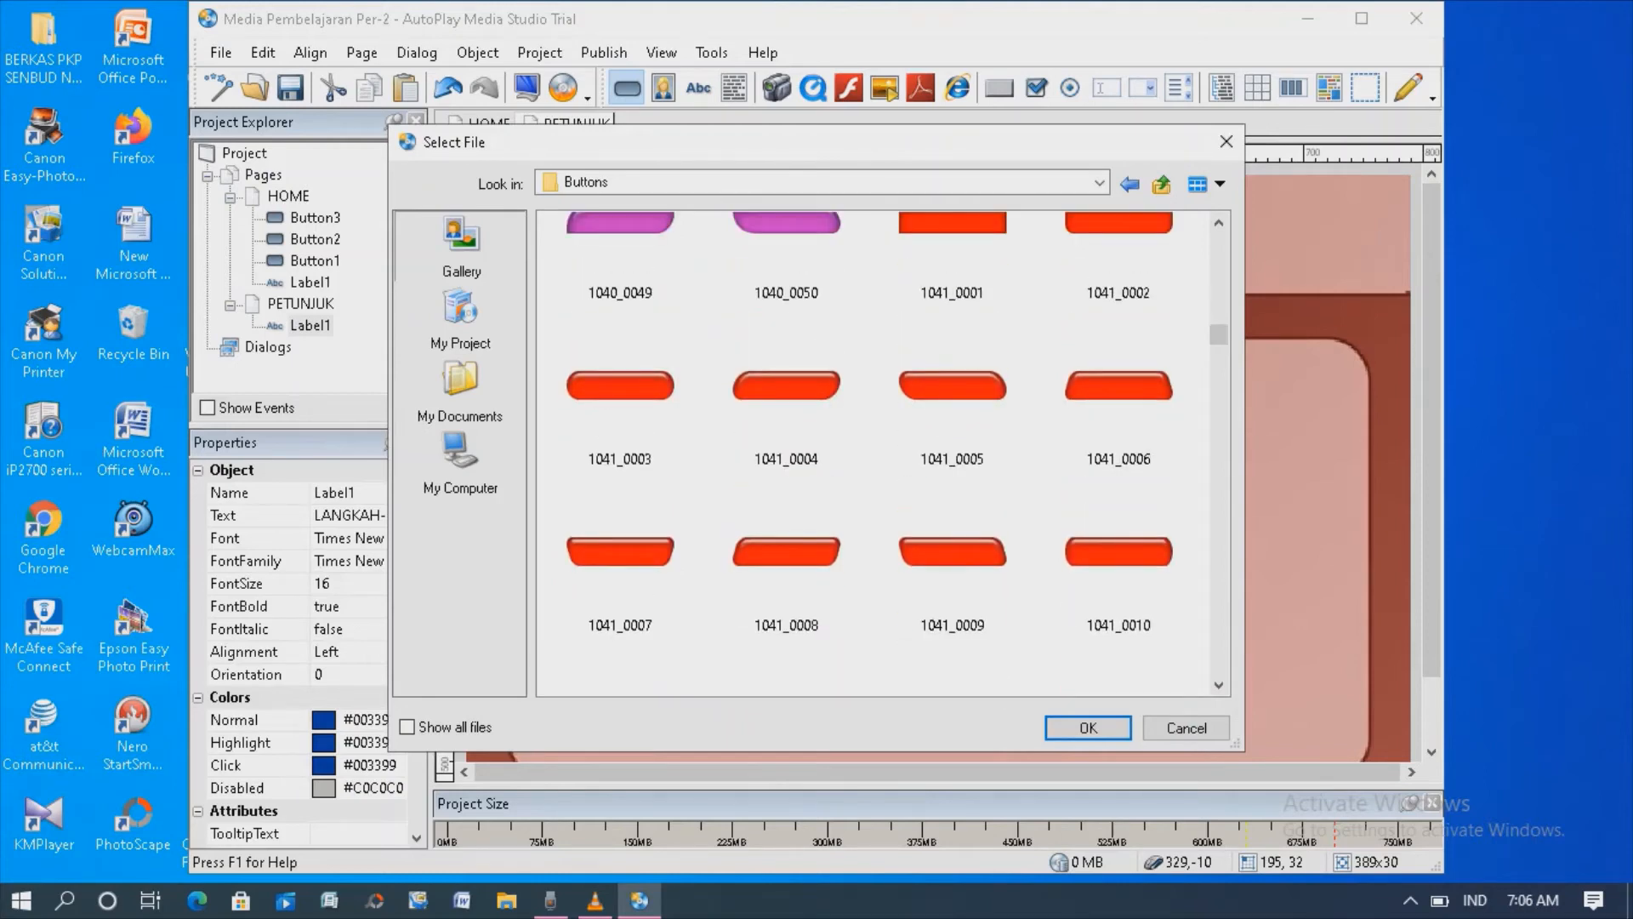
pyautogui.click(620, 388)
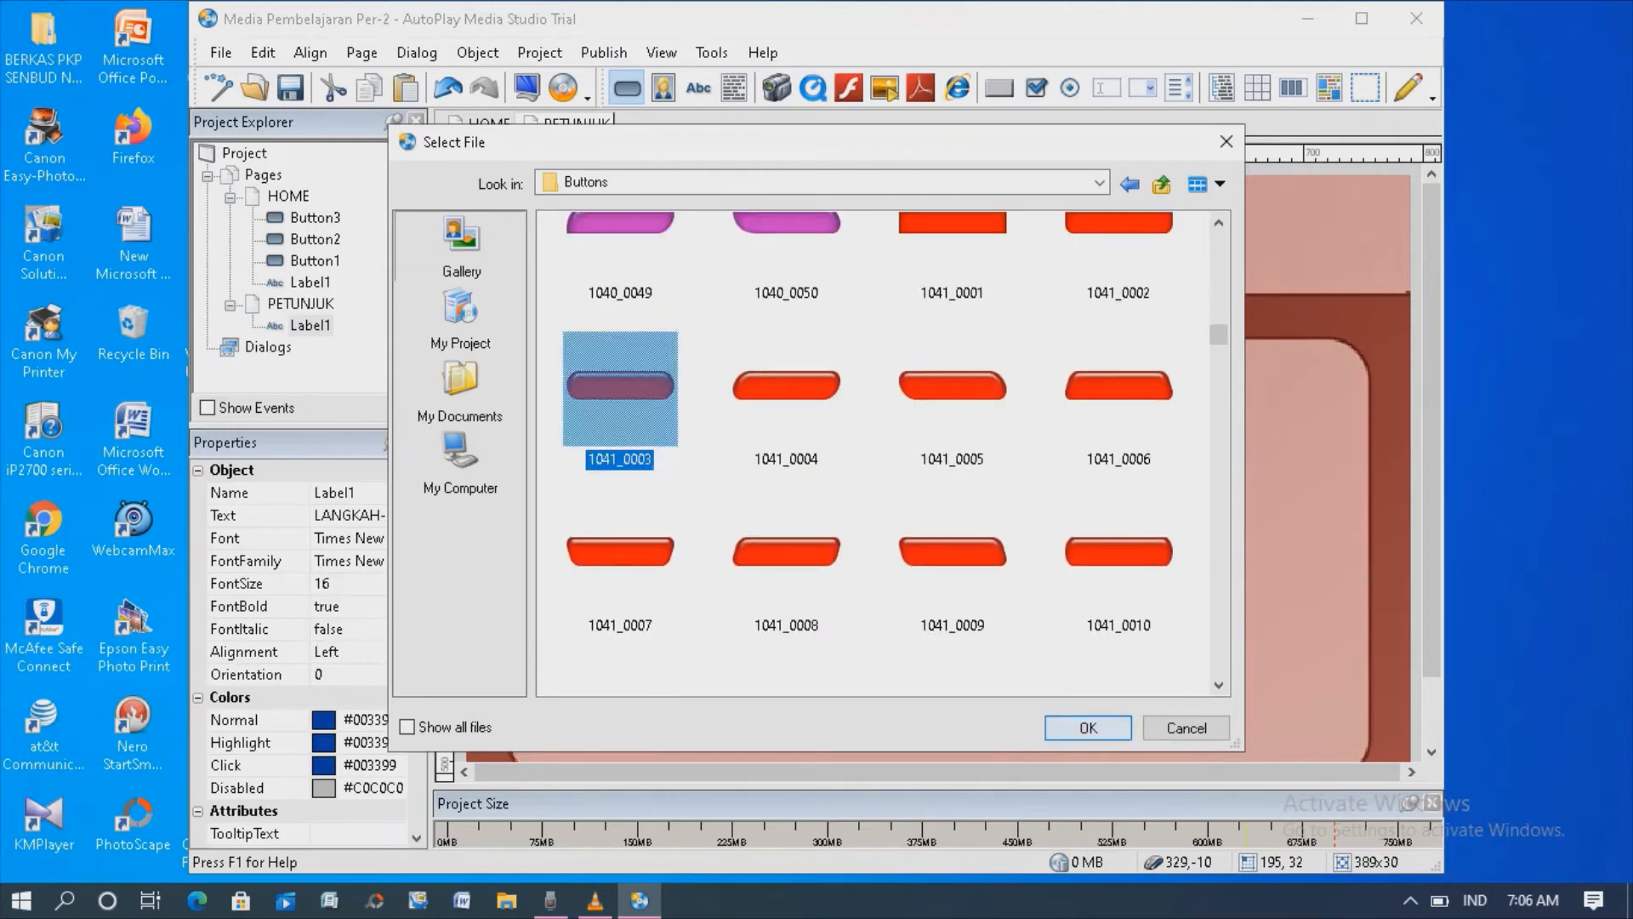
pyautogui.click(1089, 728)
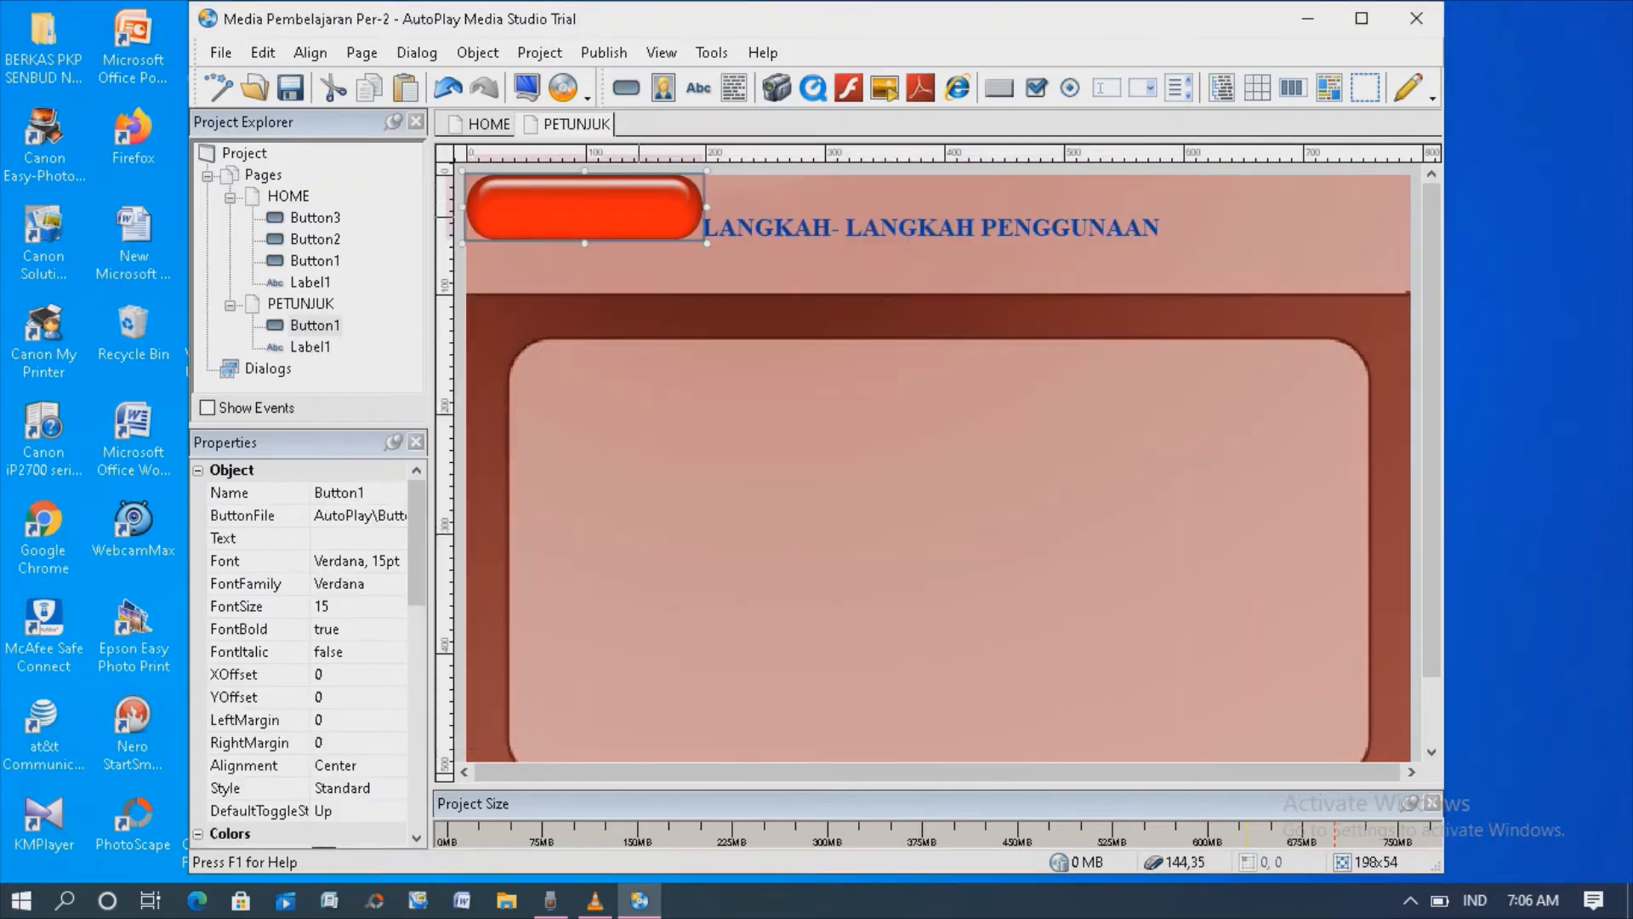
pyautogui.moveTo(585, 206); pyautogui.dragTo(852, 473)
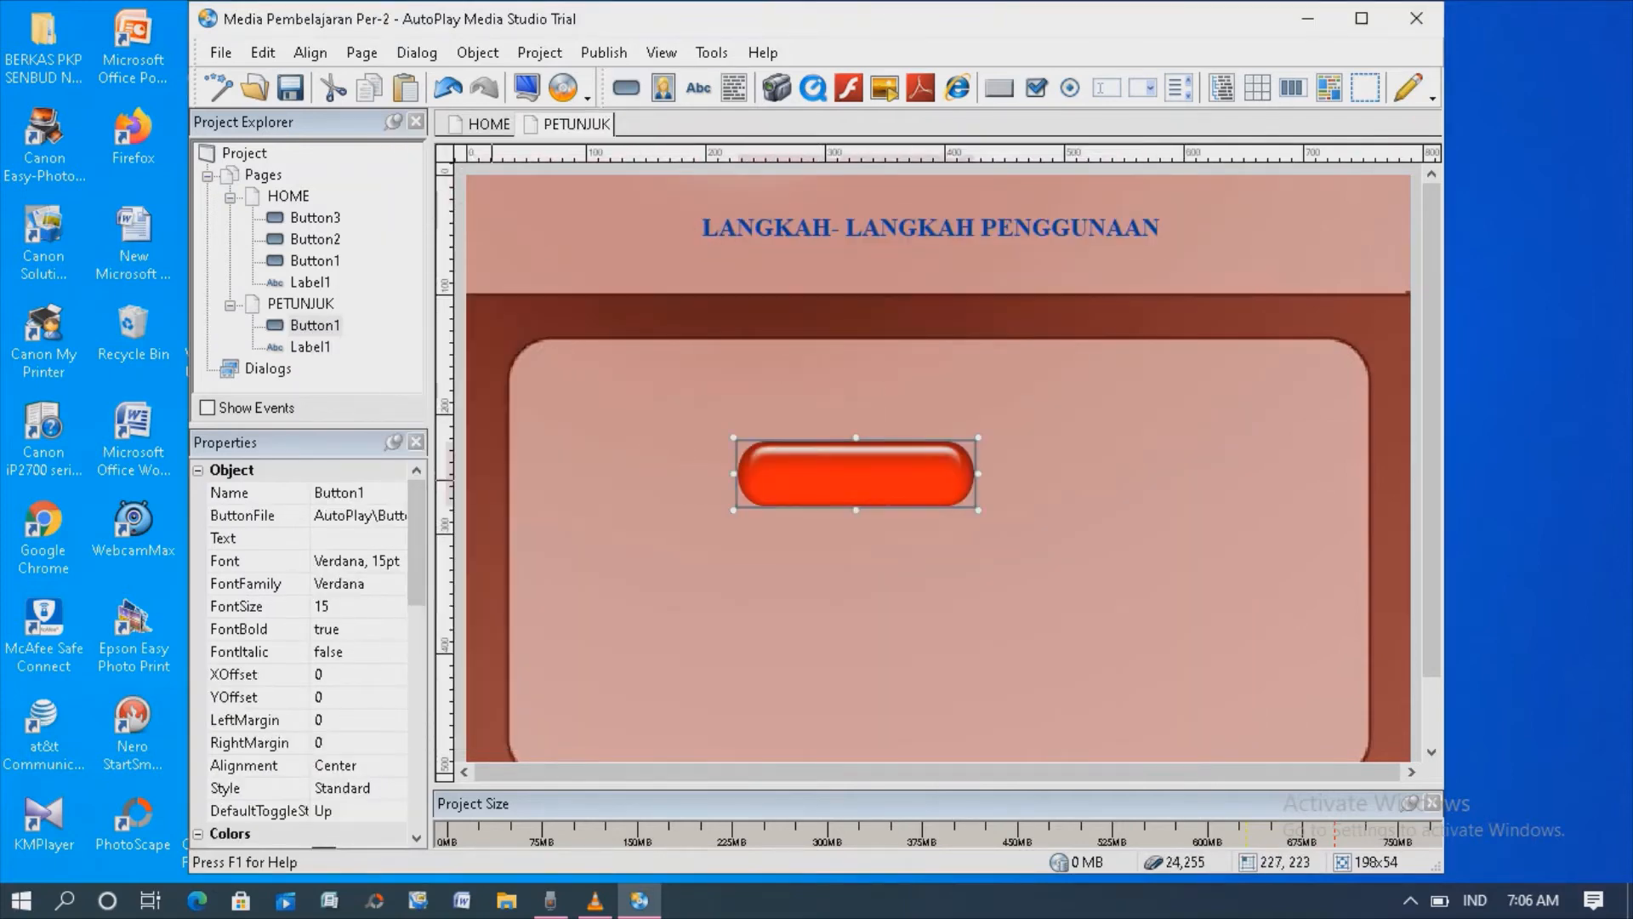
# Step: Set the new button's text to "BACK TO HOME" and move it lower in the frame, to about 280, 300
pyautogui.click(347, 538)
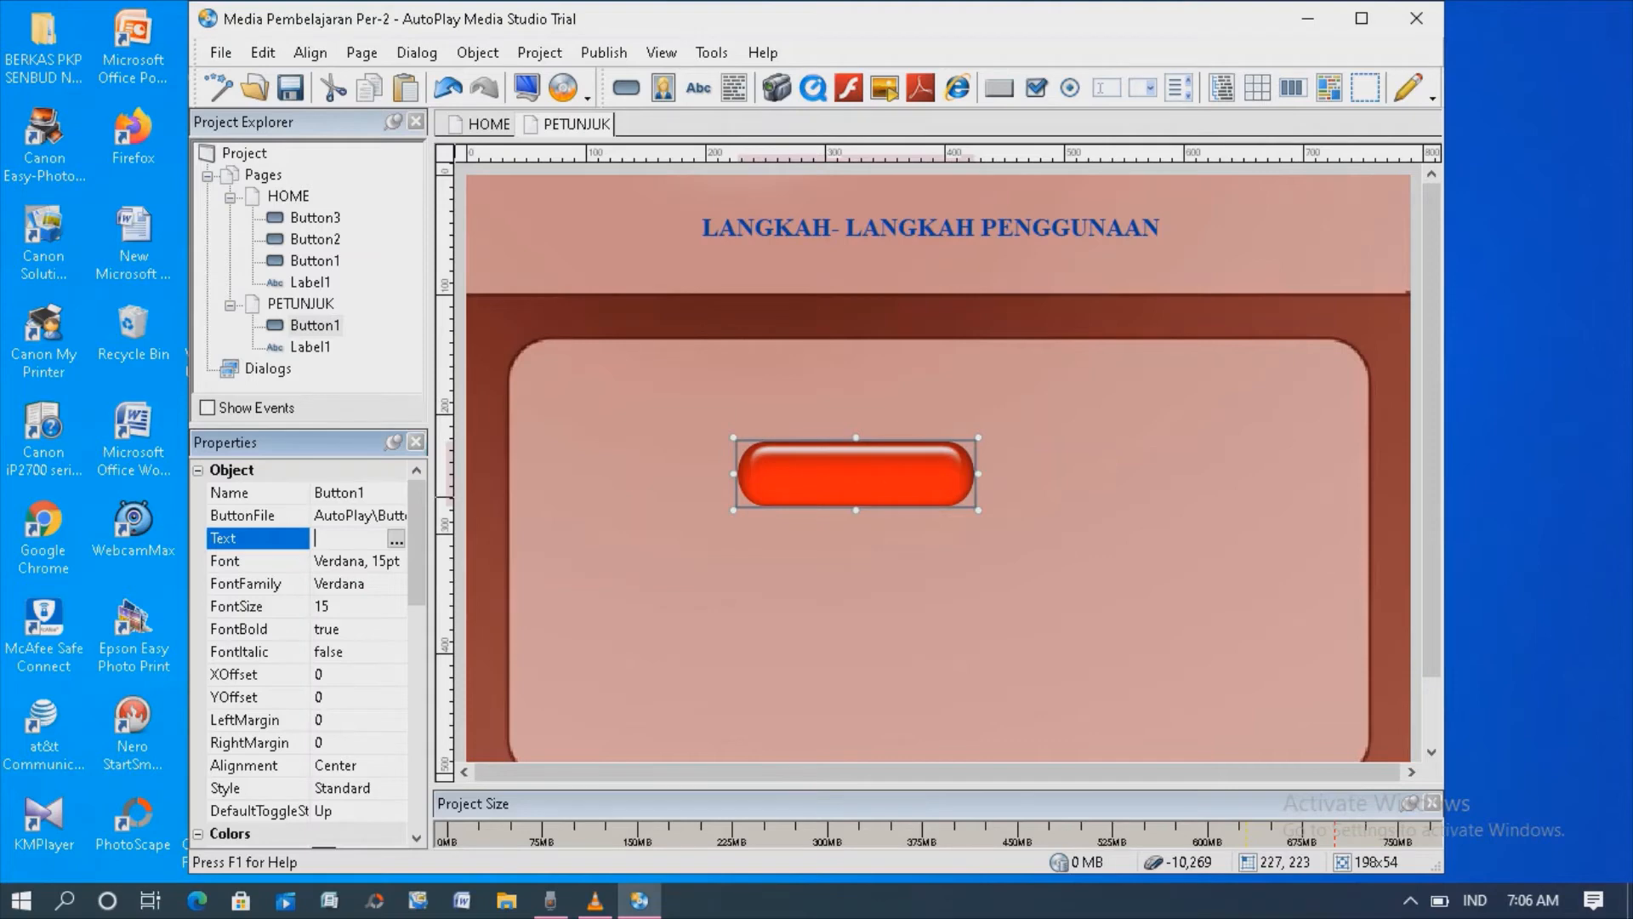
pyautogui.write('BACK TO')
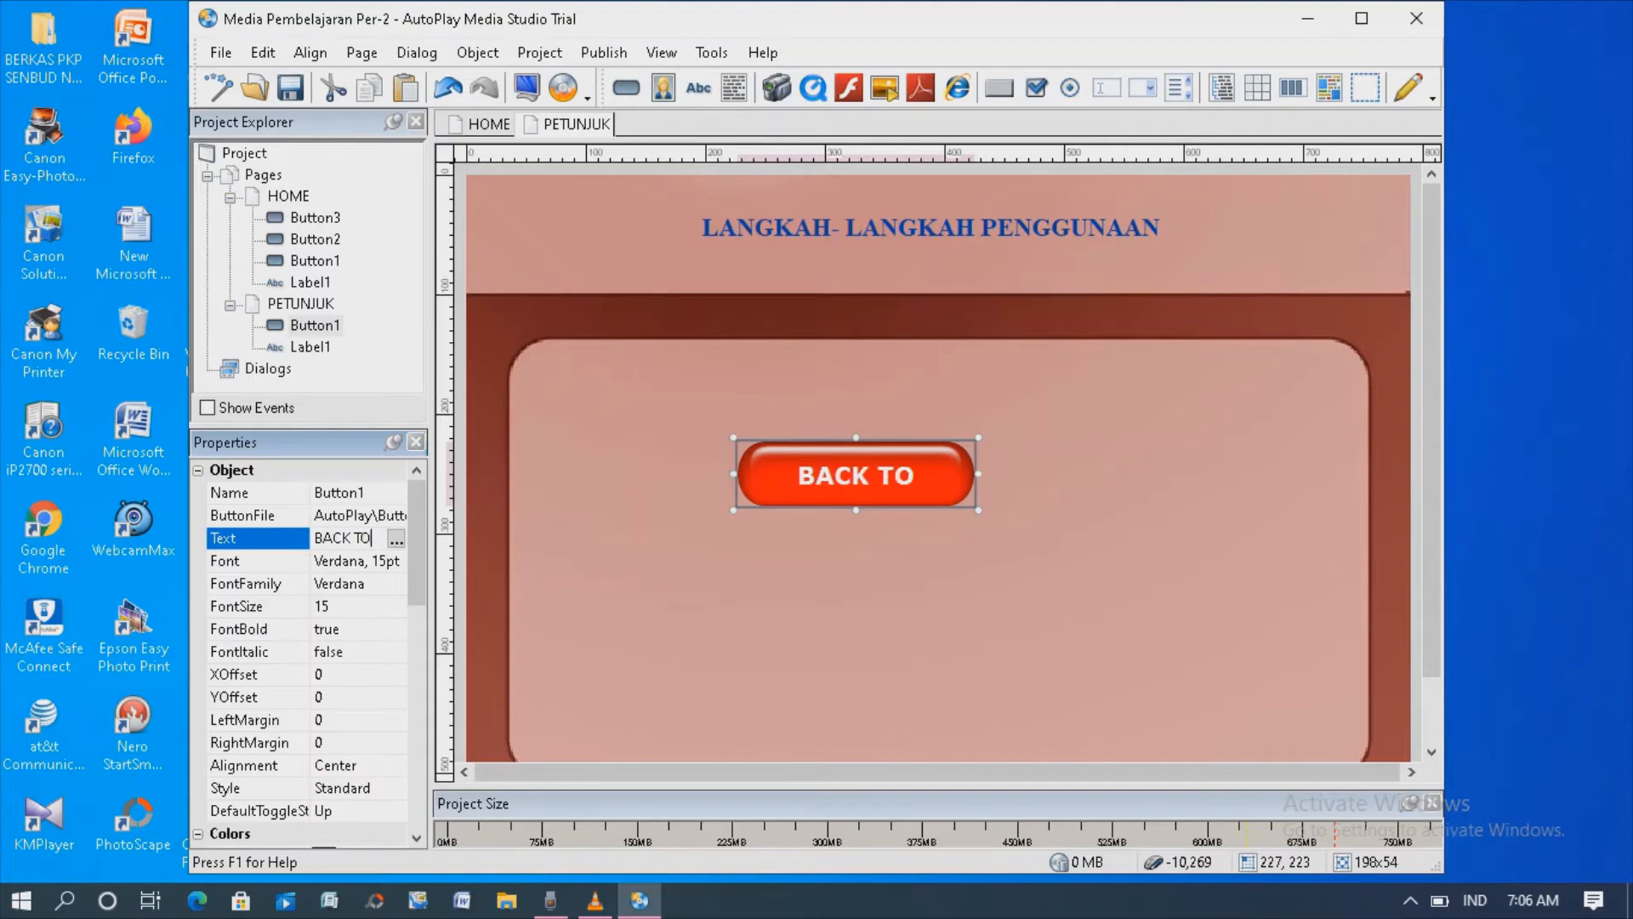
pyautogui.write(' HOME')
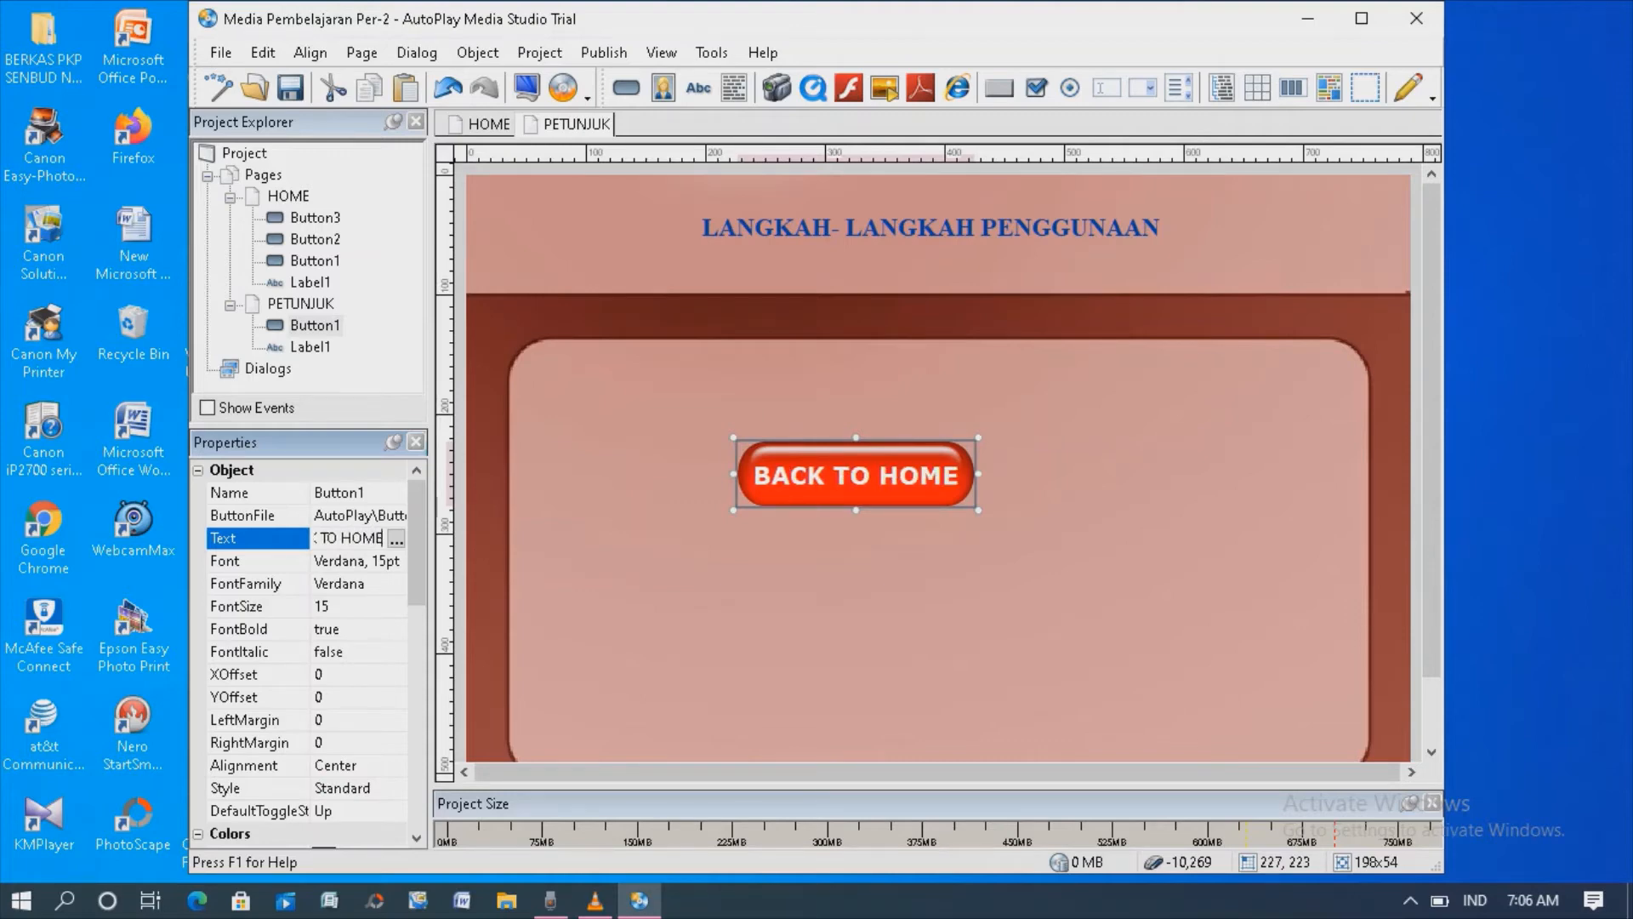
pyautogui.moveTo(840, 460); pyautogui.dragTo(904, 552)
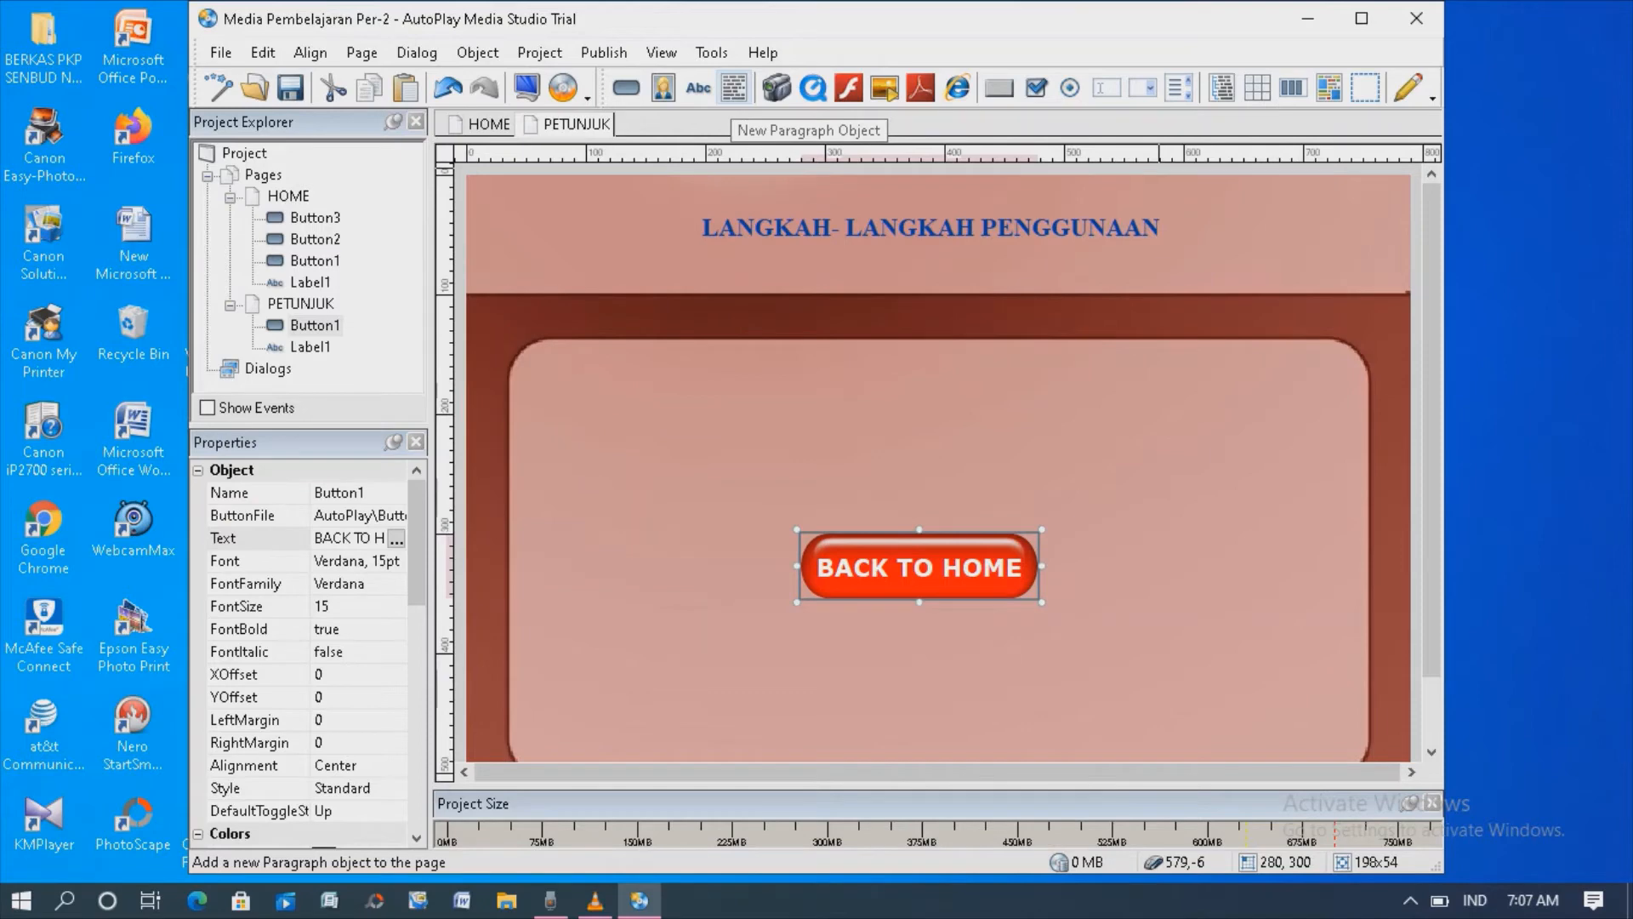
# Step: Add a paragraph to the PETUNJUK page and replace its text with "Langkah-Langkah membuat media pembelajaran menggunakan aplikasi autoplay caranya yaitu :"
pyautogui.click(734, 87)
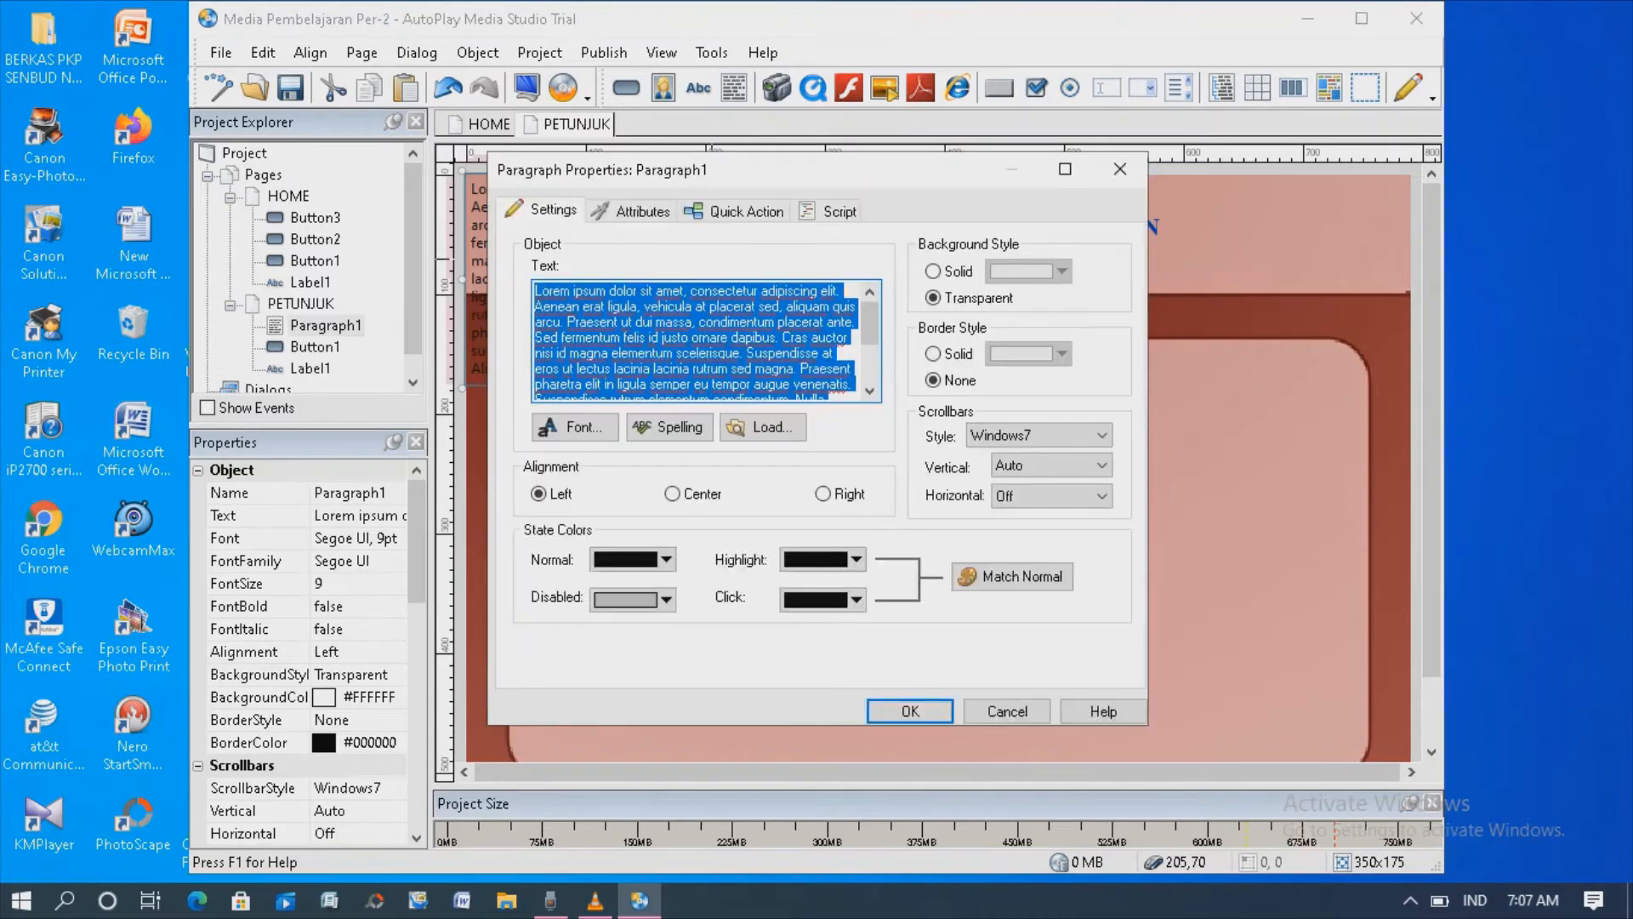
pyautogui.press('BackSpace')
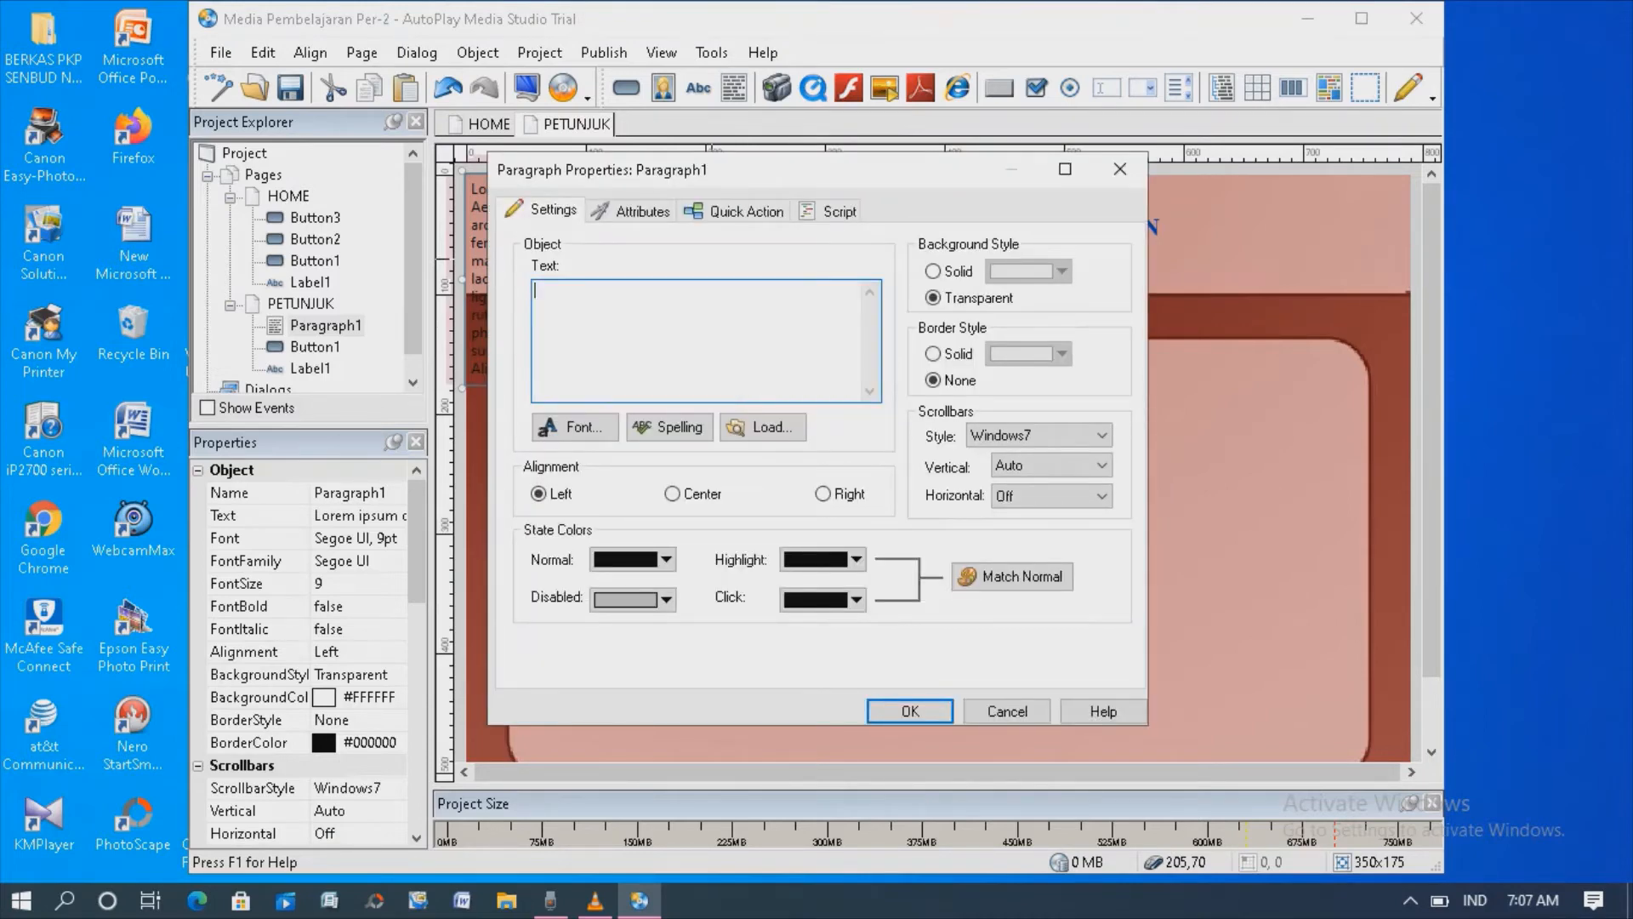
pyautogui.write('Langkah-Langkah memb')
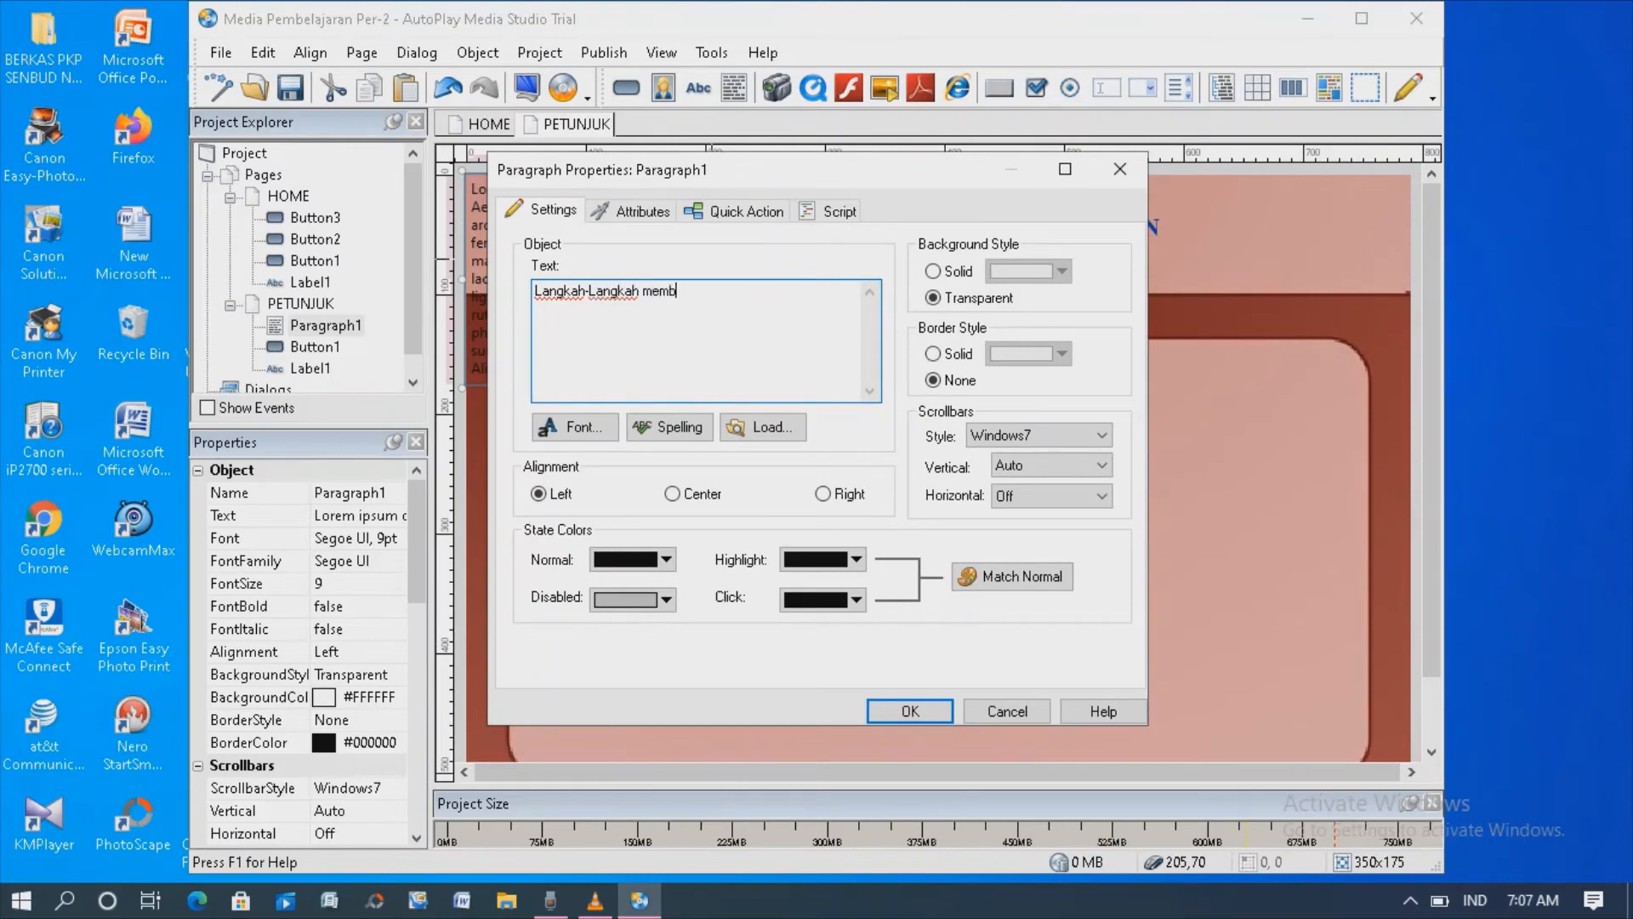
pyautogui.write('uat media pembelajaran ')
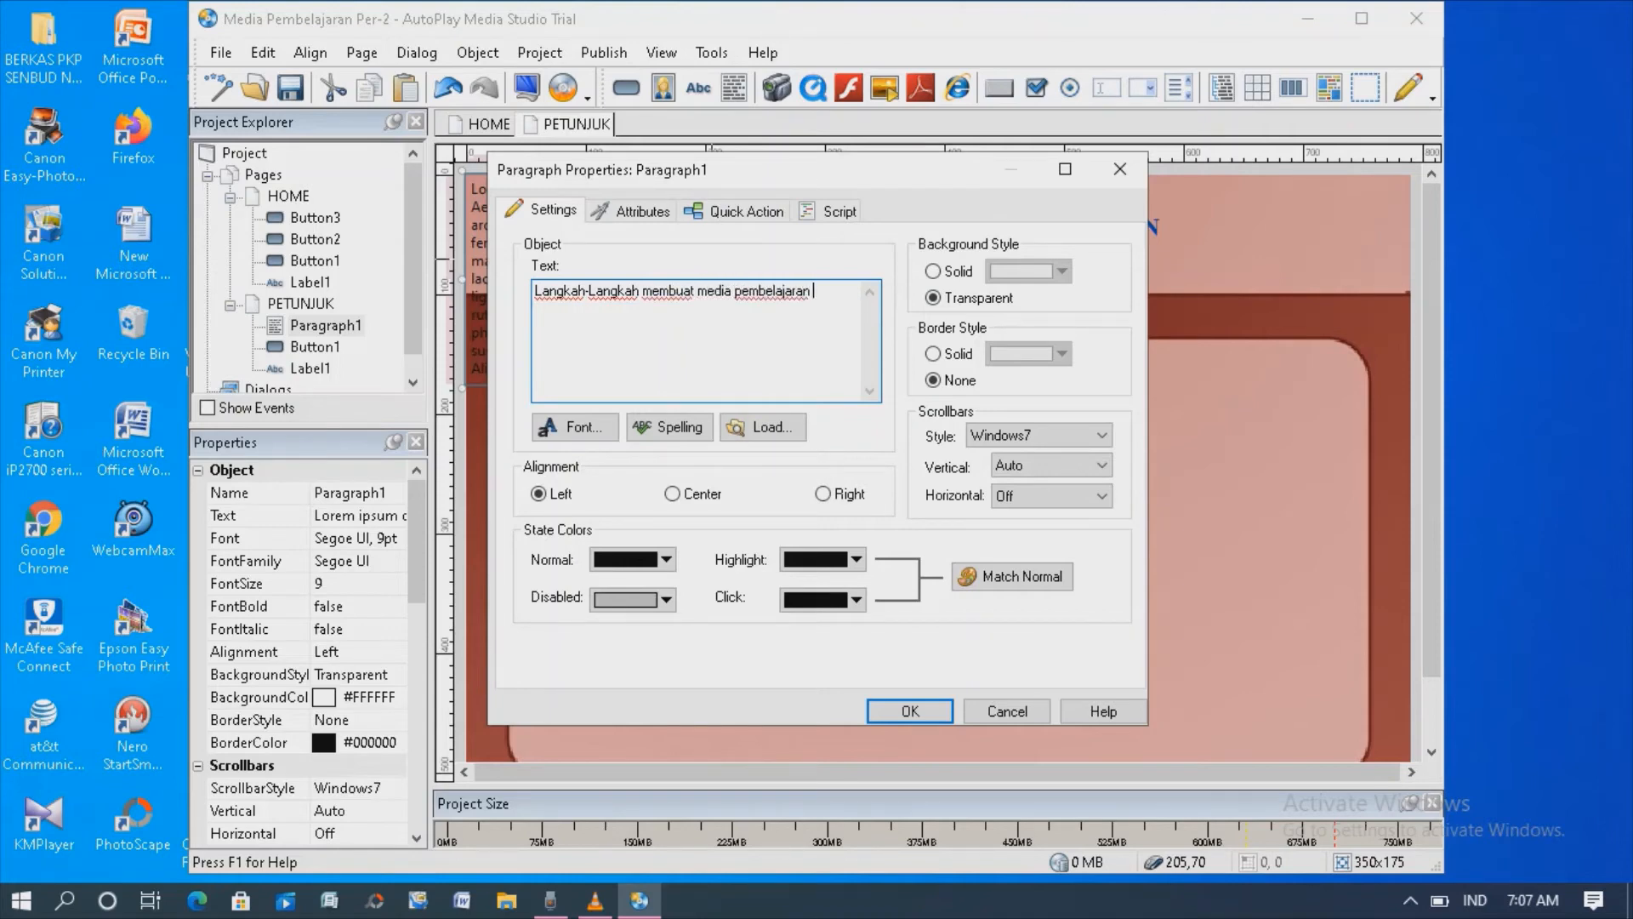
pyautogui.write('menggunakan aplikasi')
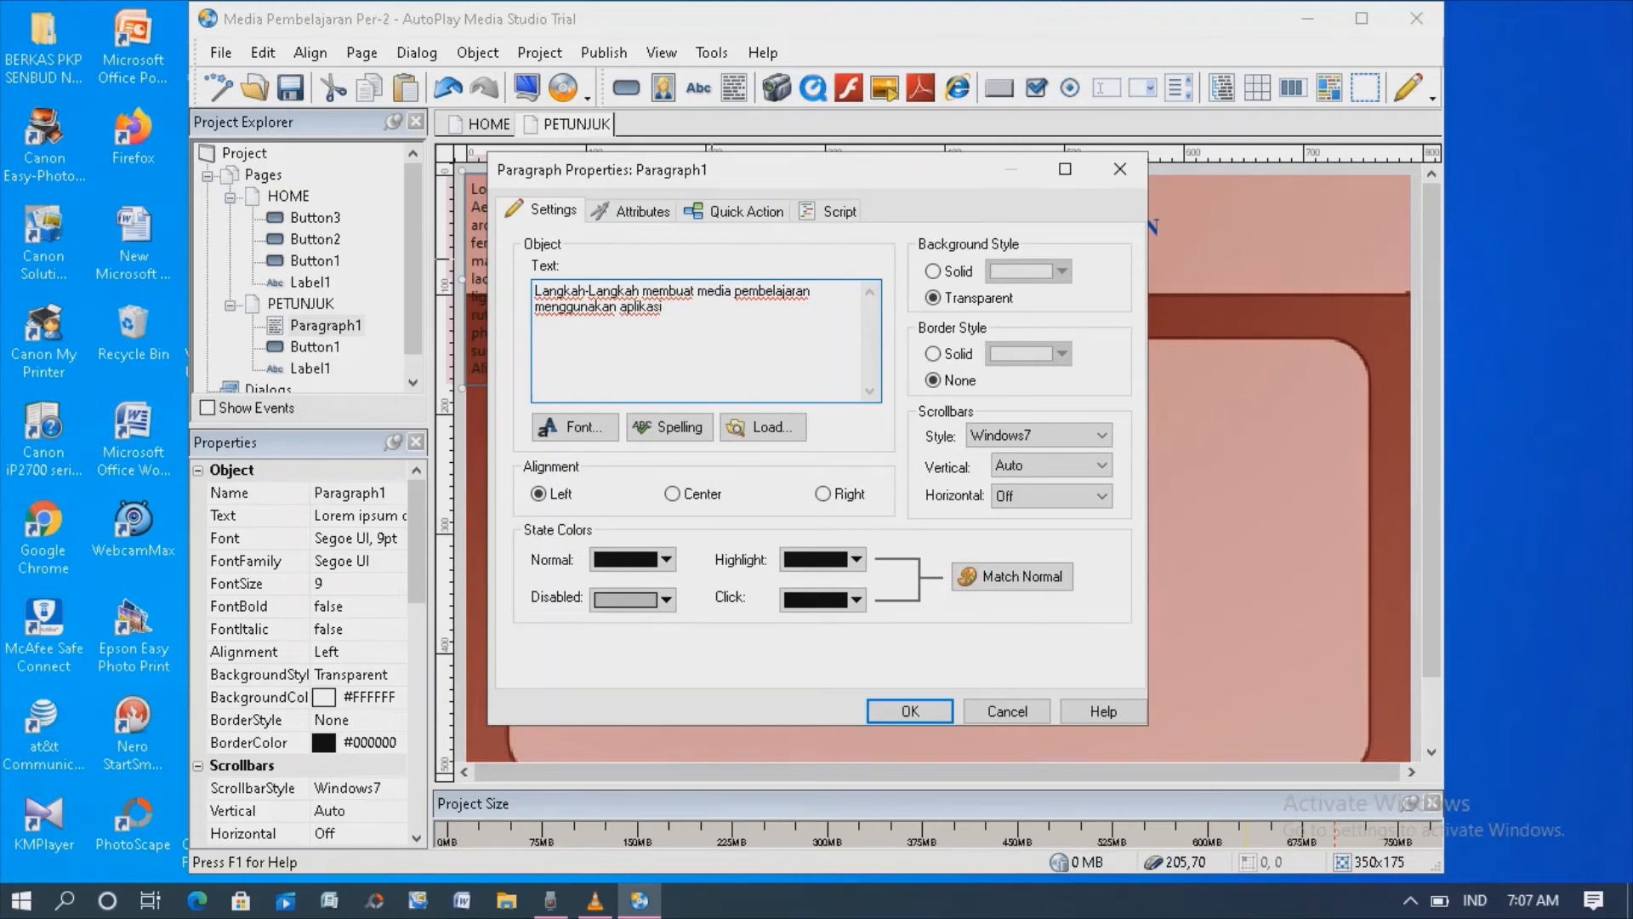
pyautogui.write(' autoplay caranya yaitu : ')
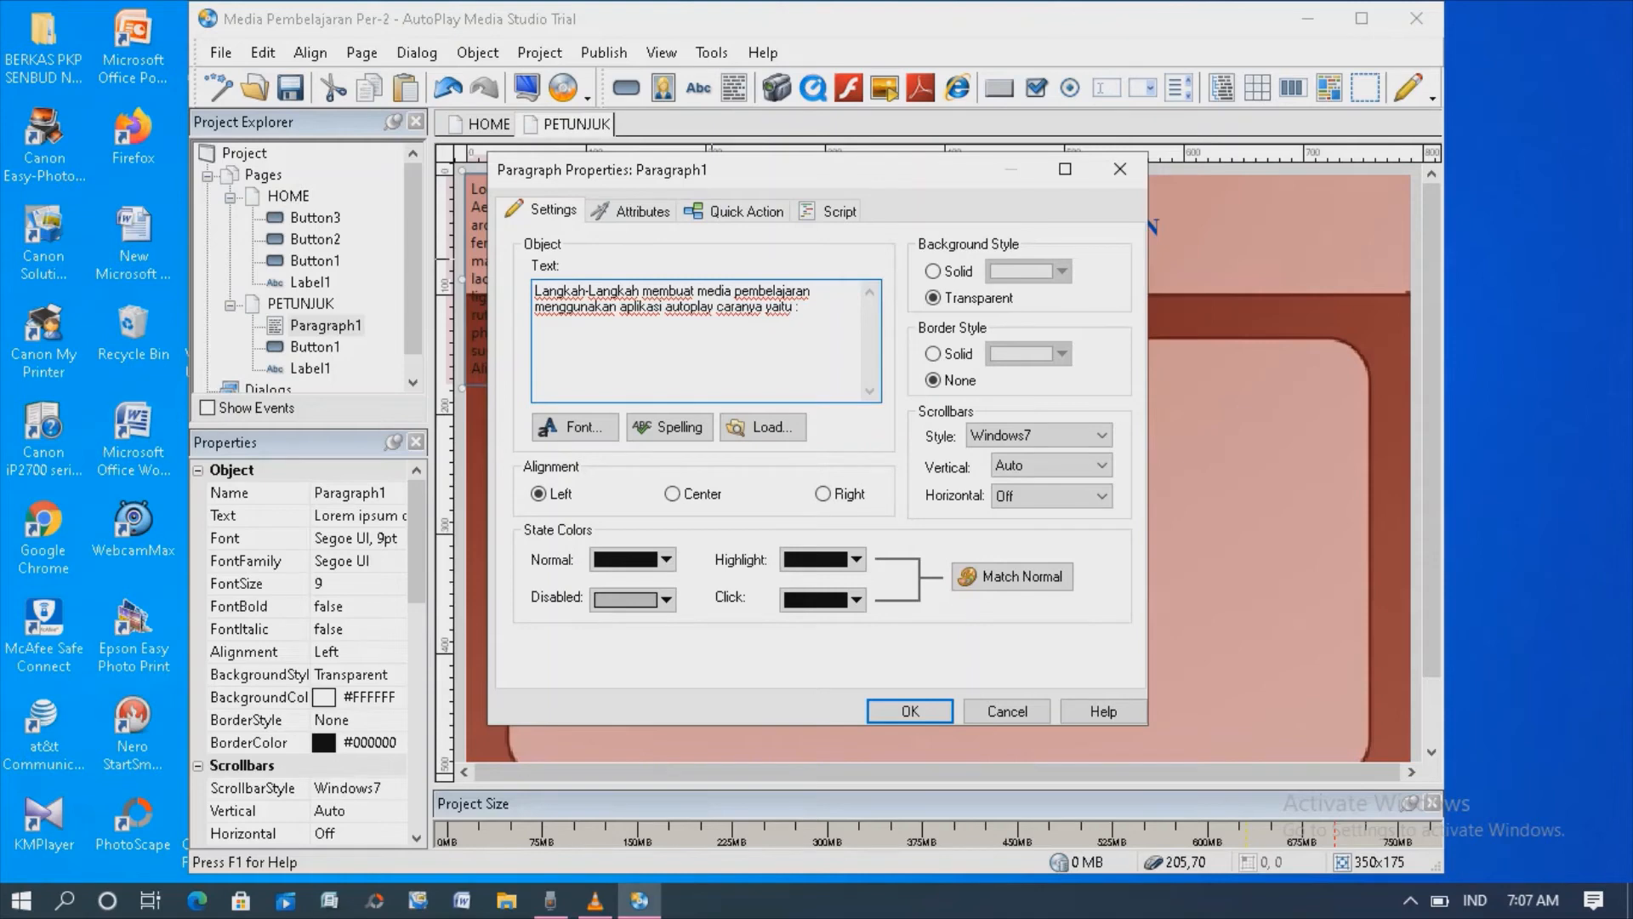
# Step: Add the lines "1. Install aplikasi" and "2. buka dan jalankan aplikasi sesuai arahan" to the paragraph text
pyautogui.write('1. Int')
pyautogui.press('BackSpace')
pyautogui.write('stall aplikasi')
pyautogui.press('Return')
pyautogui.write('2. Kita')
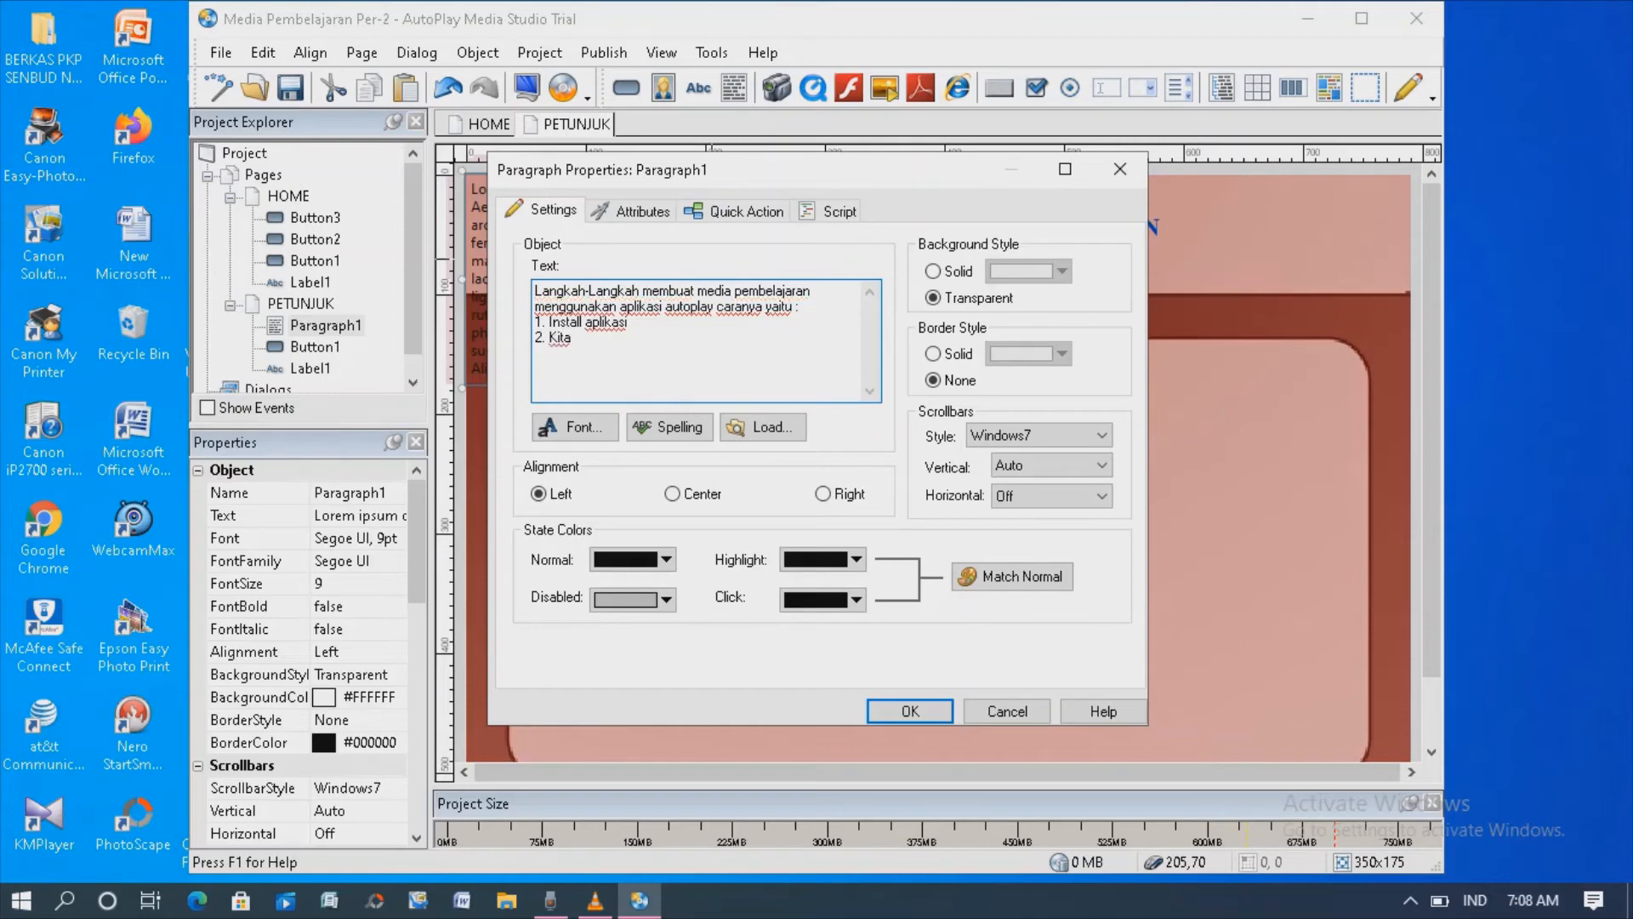
pyautogui.press('BackSpace')
pyautogui.press('BackSpace')
pyautogui.press('BackSpace')
pyautogui.press('BackSpace')
pyautogui.press('BackSpace')
pyautogui.write('buka dan jalankan aplik')
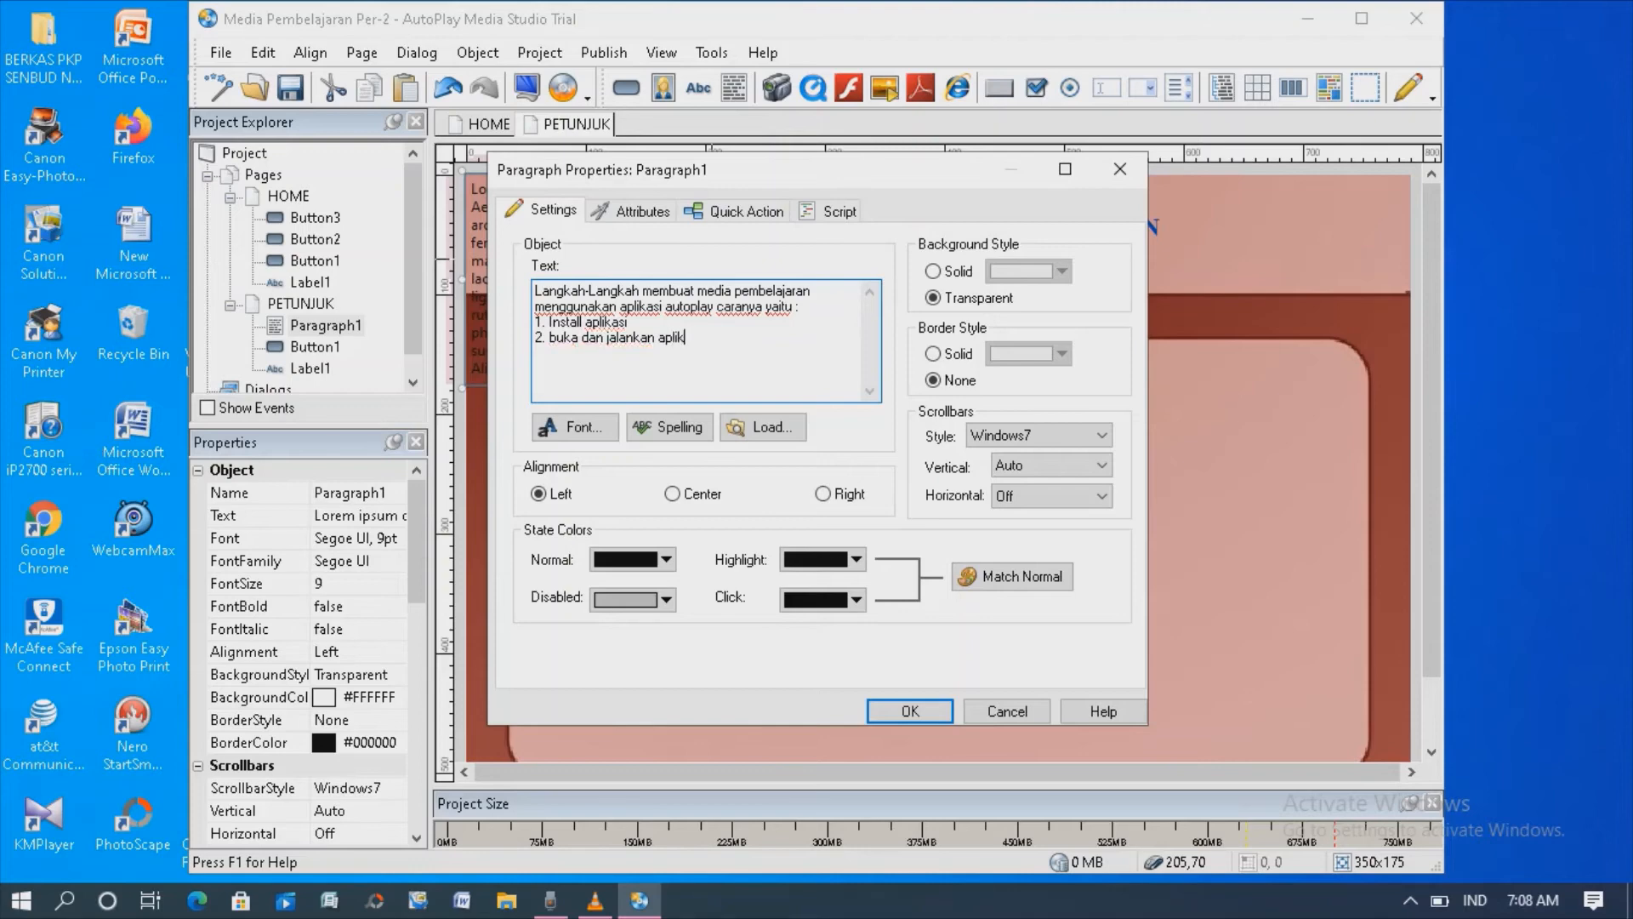
pyautogui.write('asi sesuai arahan')
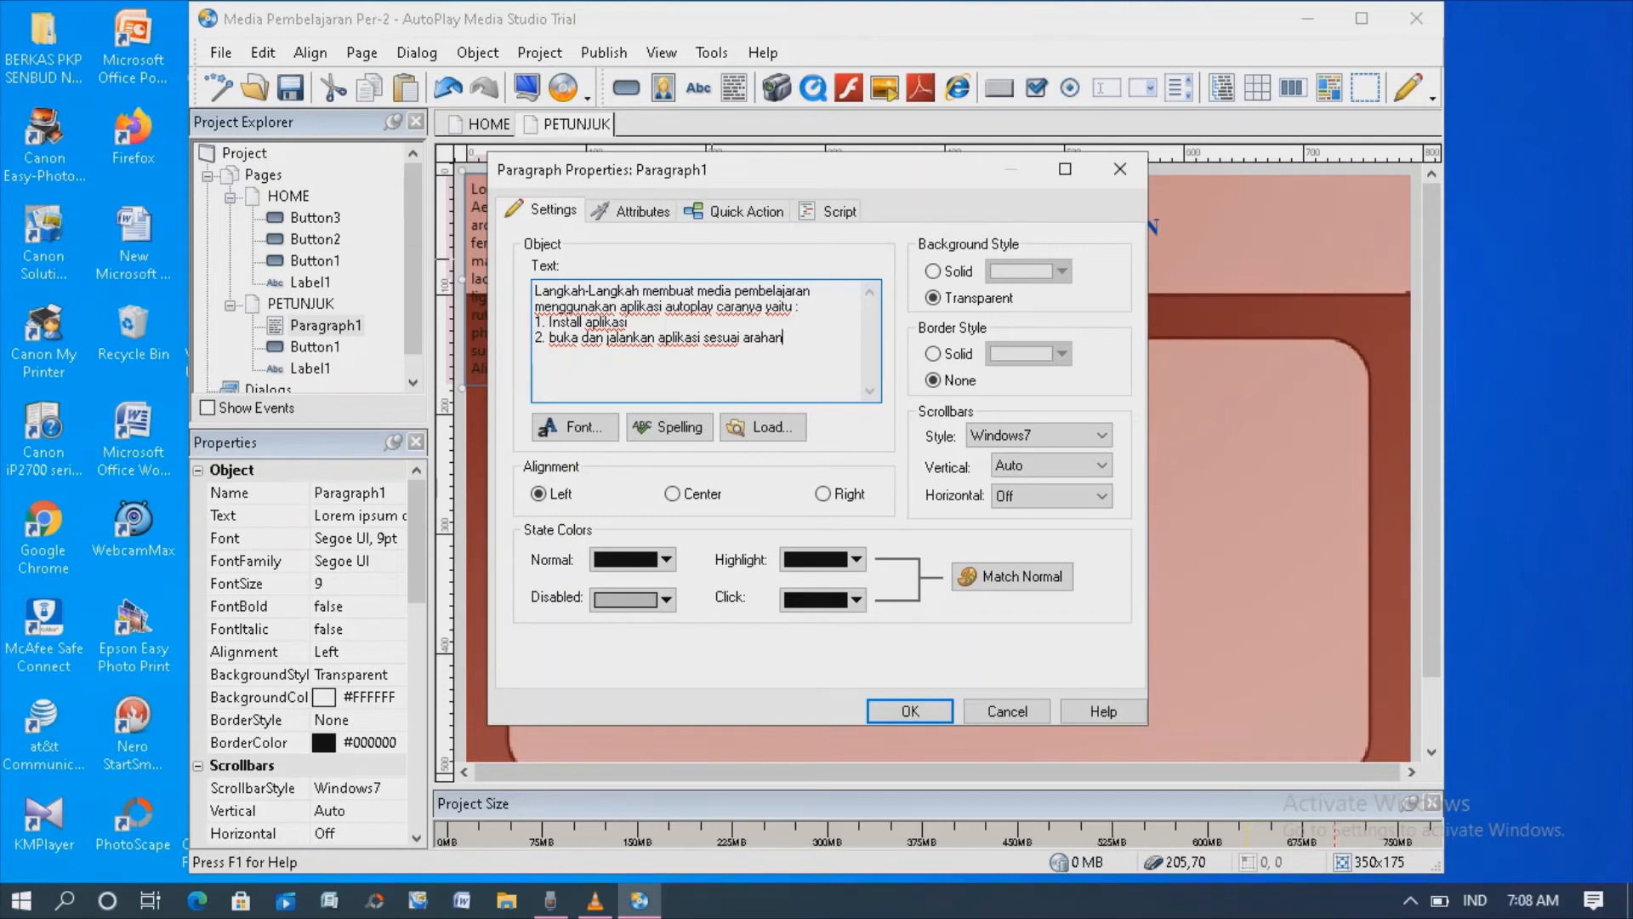
# Step: Add the third line "3. Memfungsikan semua objek satu sama lain" and apply the paragraph text
pyautogui.press('Return')
pyautogui.write('3')
pyautogui.write('.')
pyautogui.write(' mem')
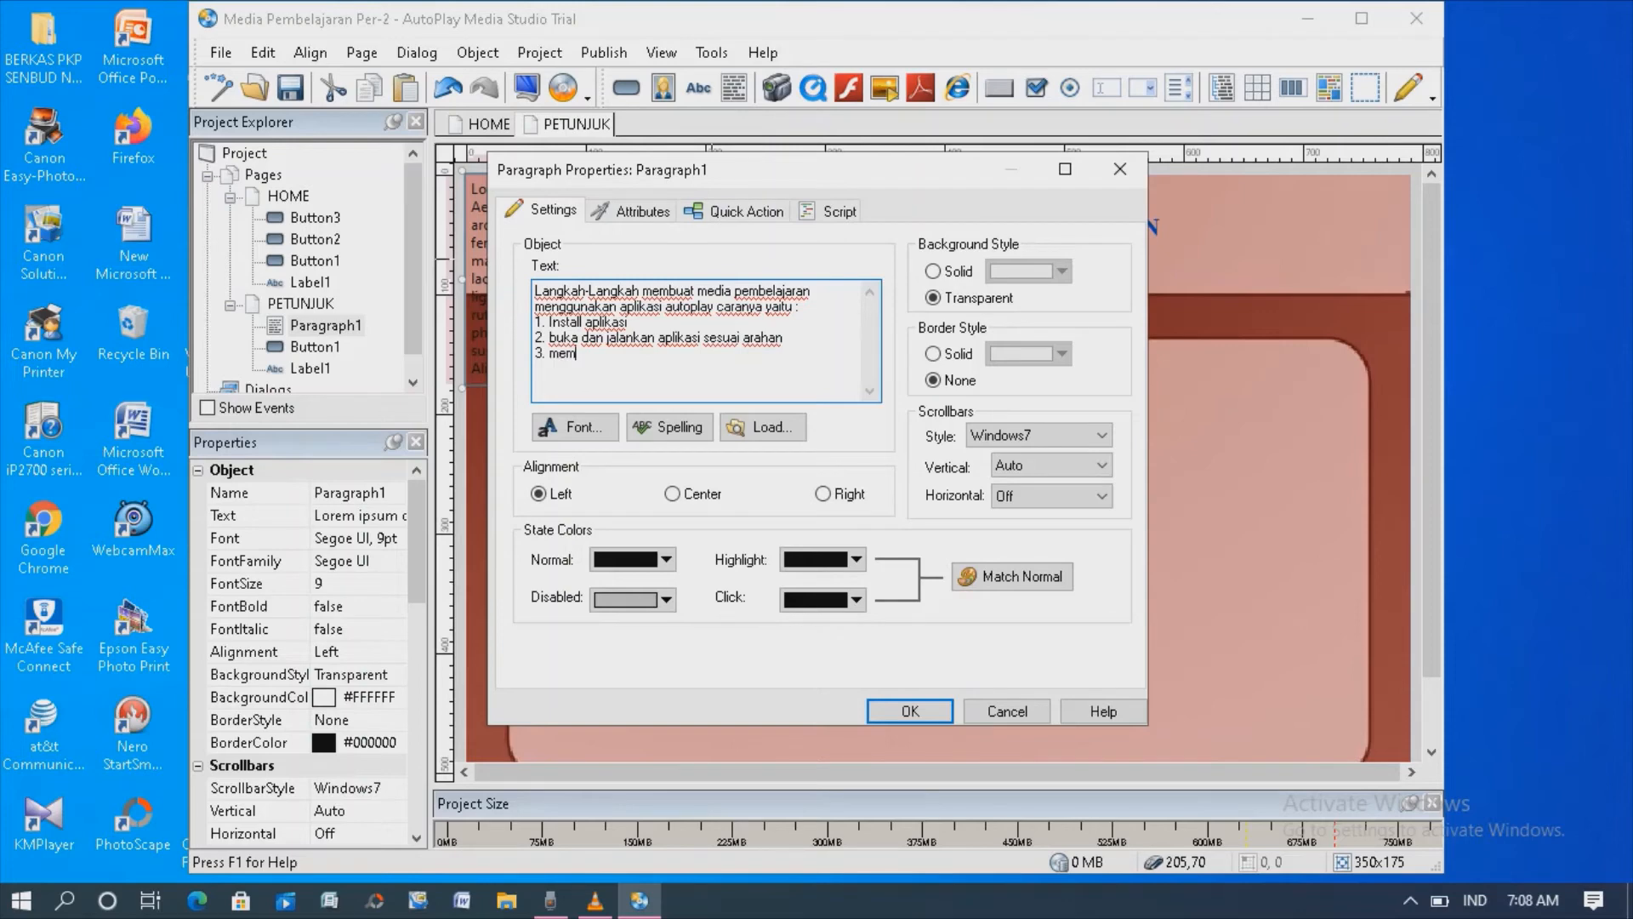
pyautogui.write('fungsika')
pyautogui.write('n se')
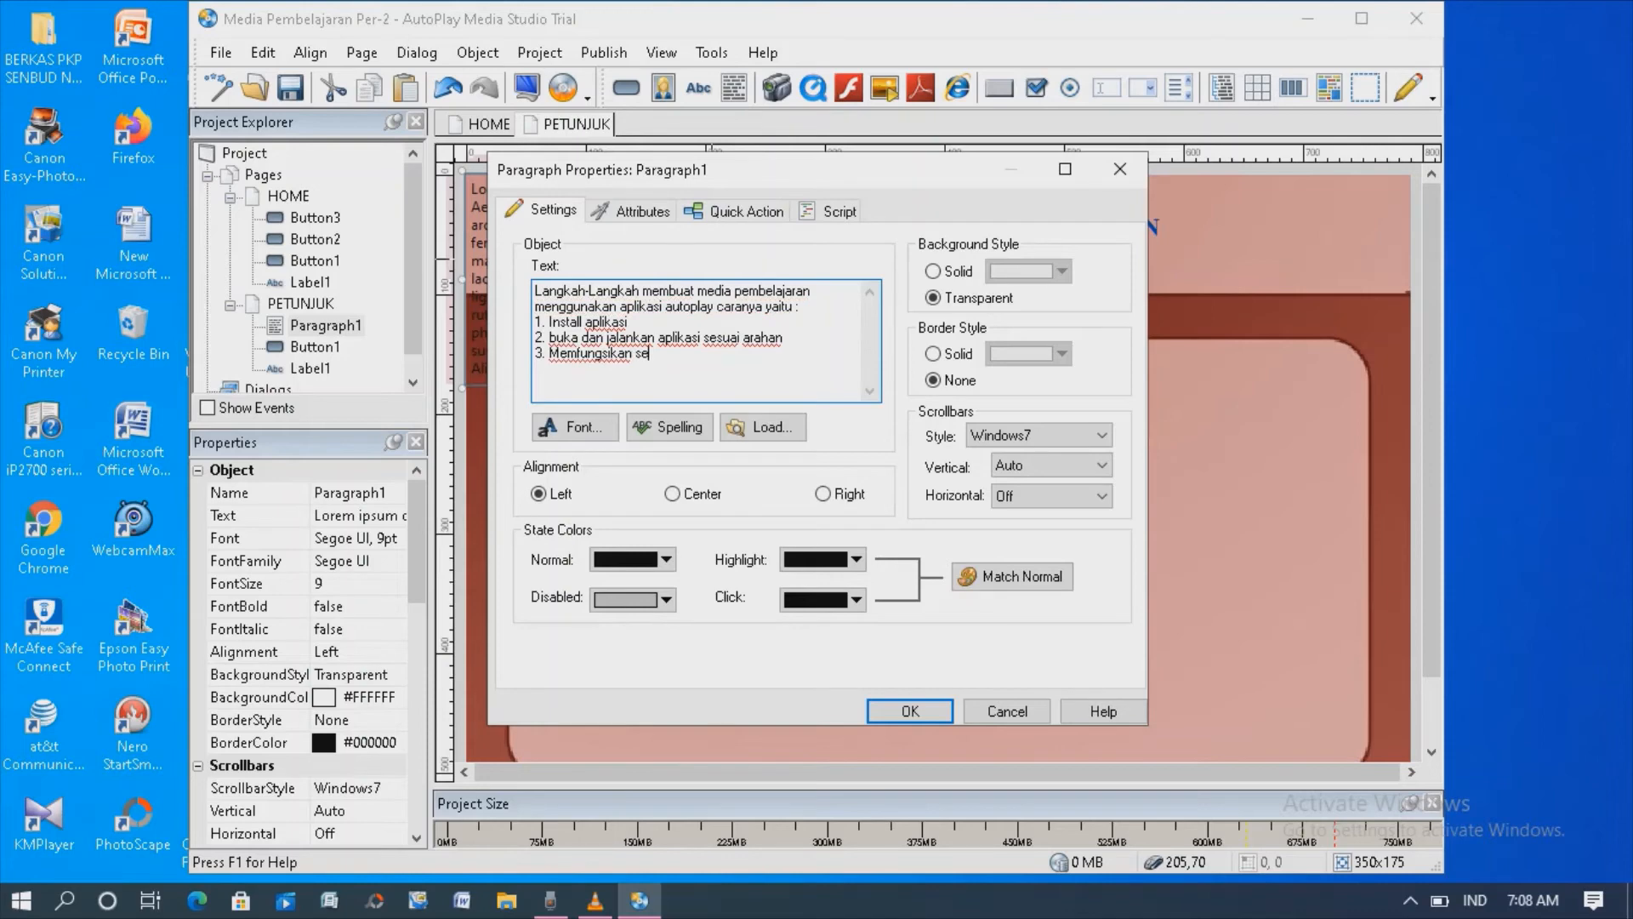
pyautogui.write('mua objek satu sama ')
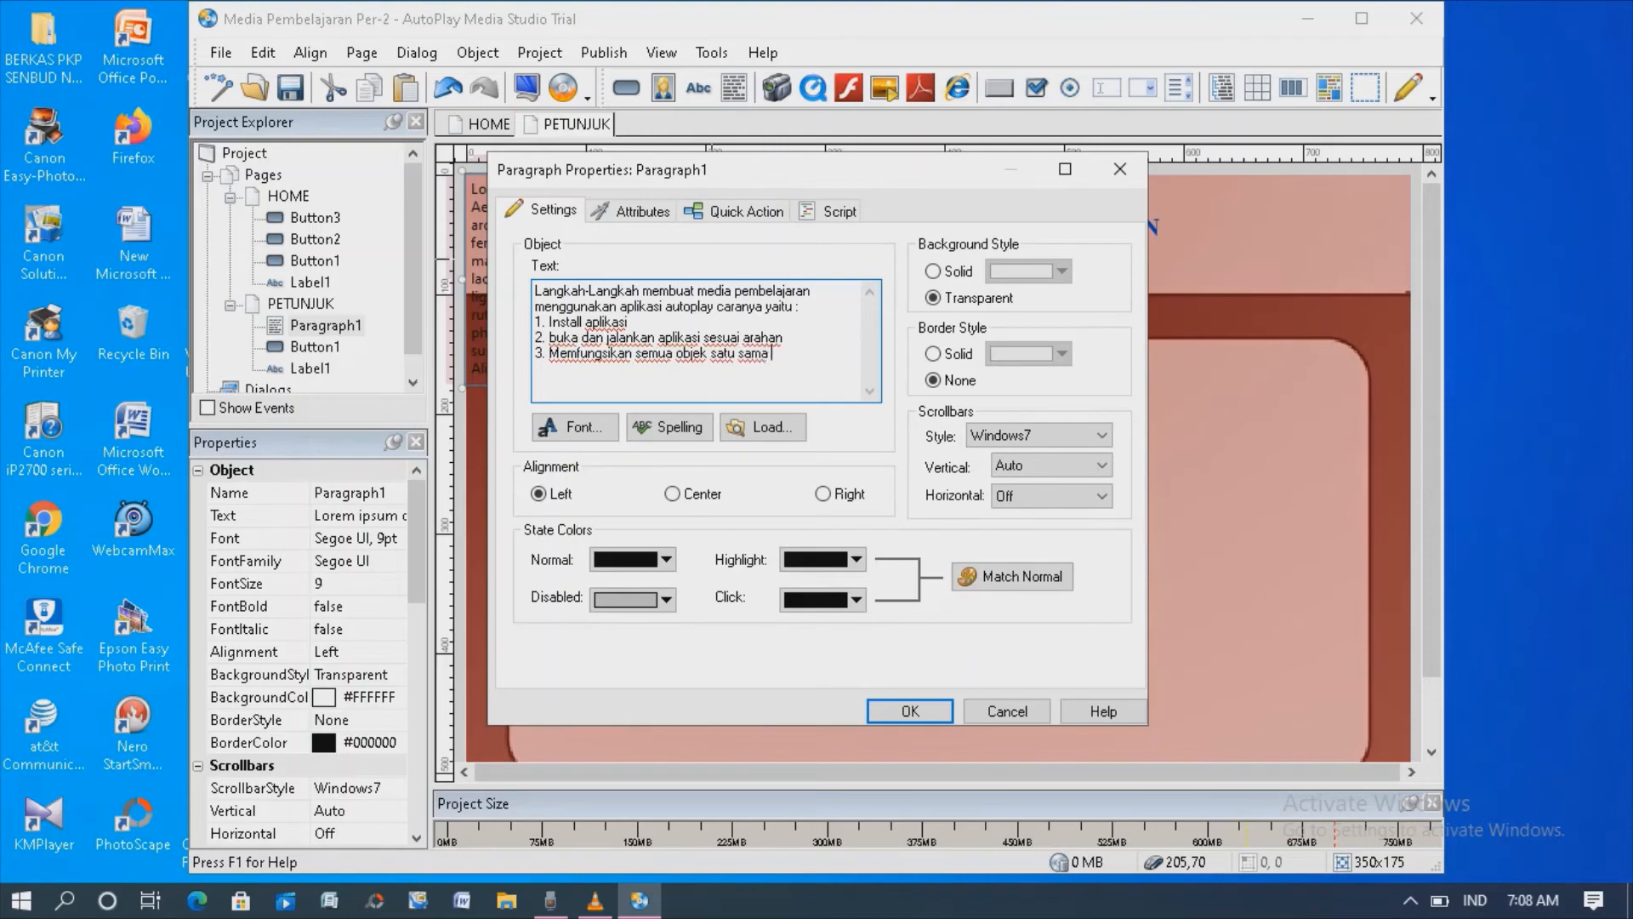
pyautogui.write('lain')
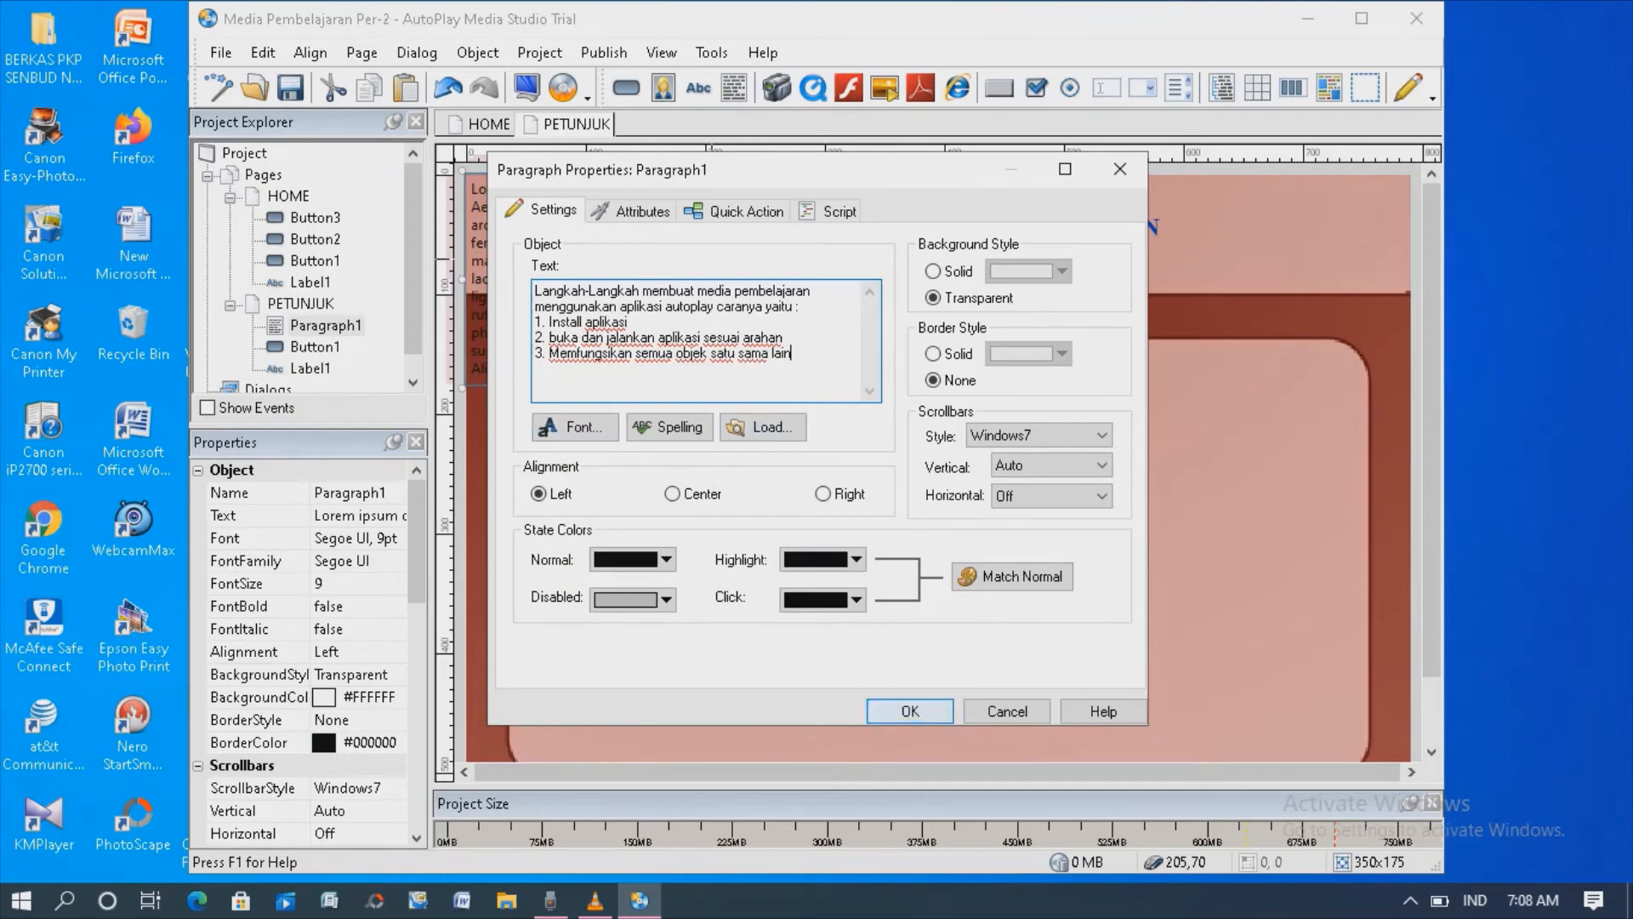
pyautogui.click(909, 711)
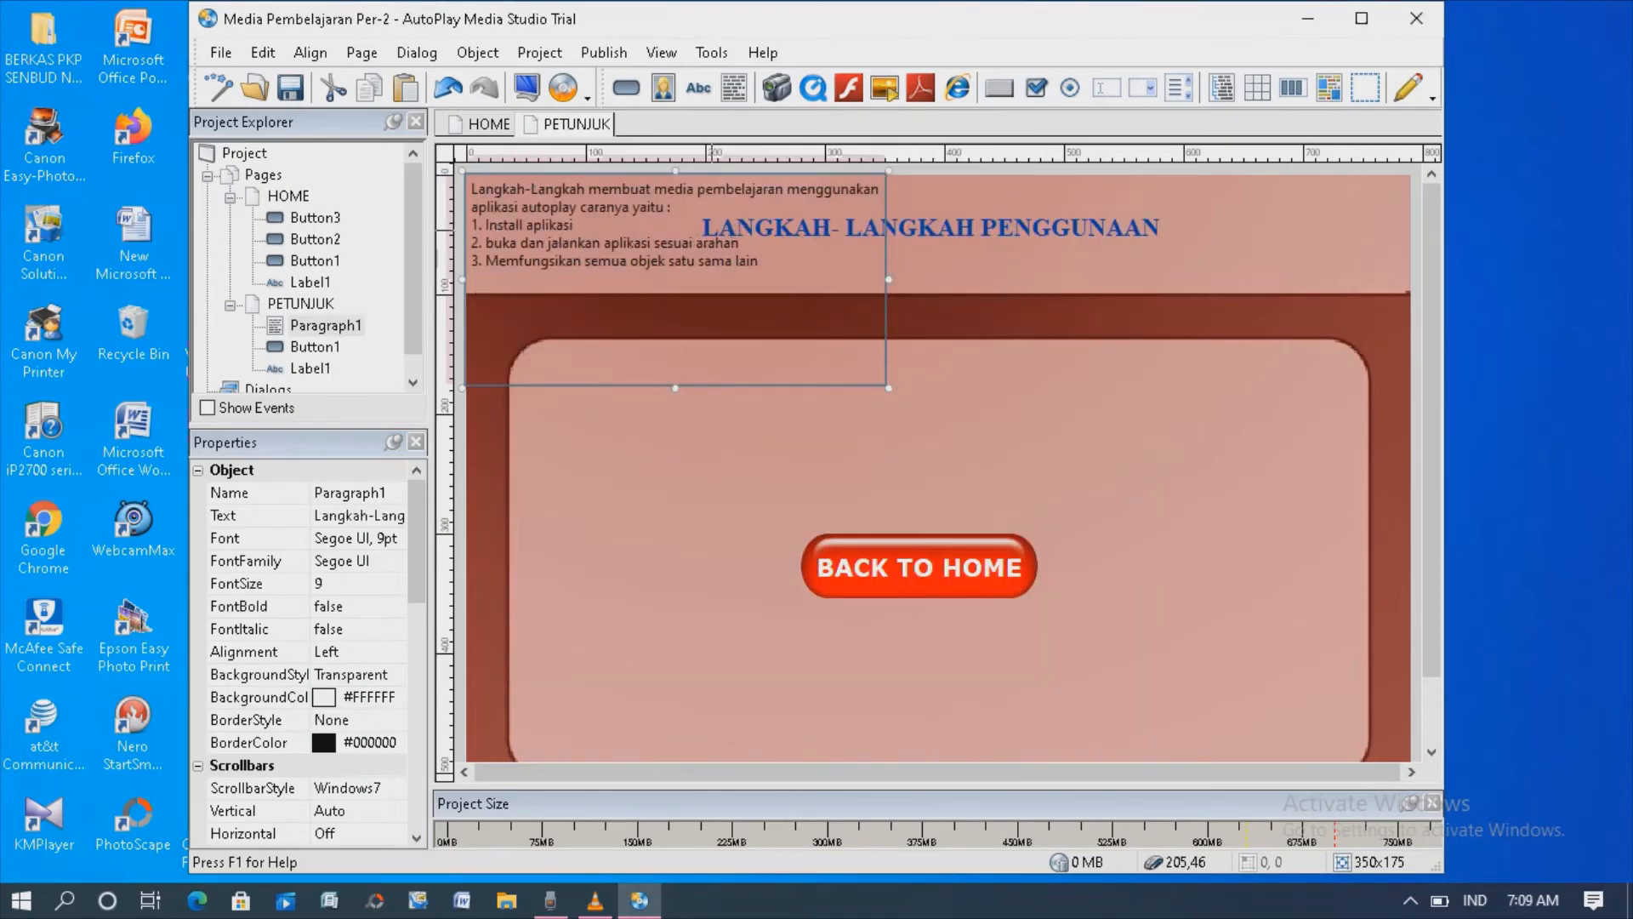
# Step: Move the paragraph into the upper part of the frame, at about 210, 149, and the BACK TO HOME button below it, at about 281, 360
pyautogui.moveTo(735, 288); pyautogui.dragTo(980, 462)
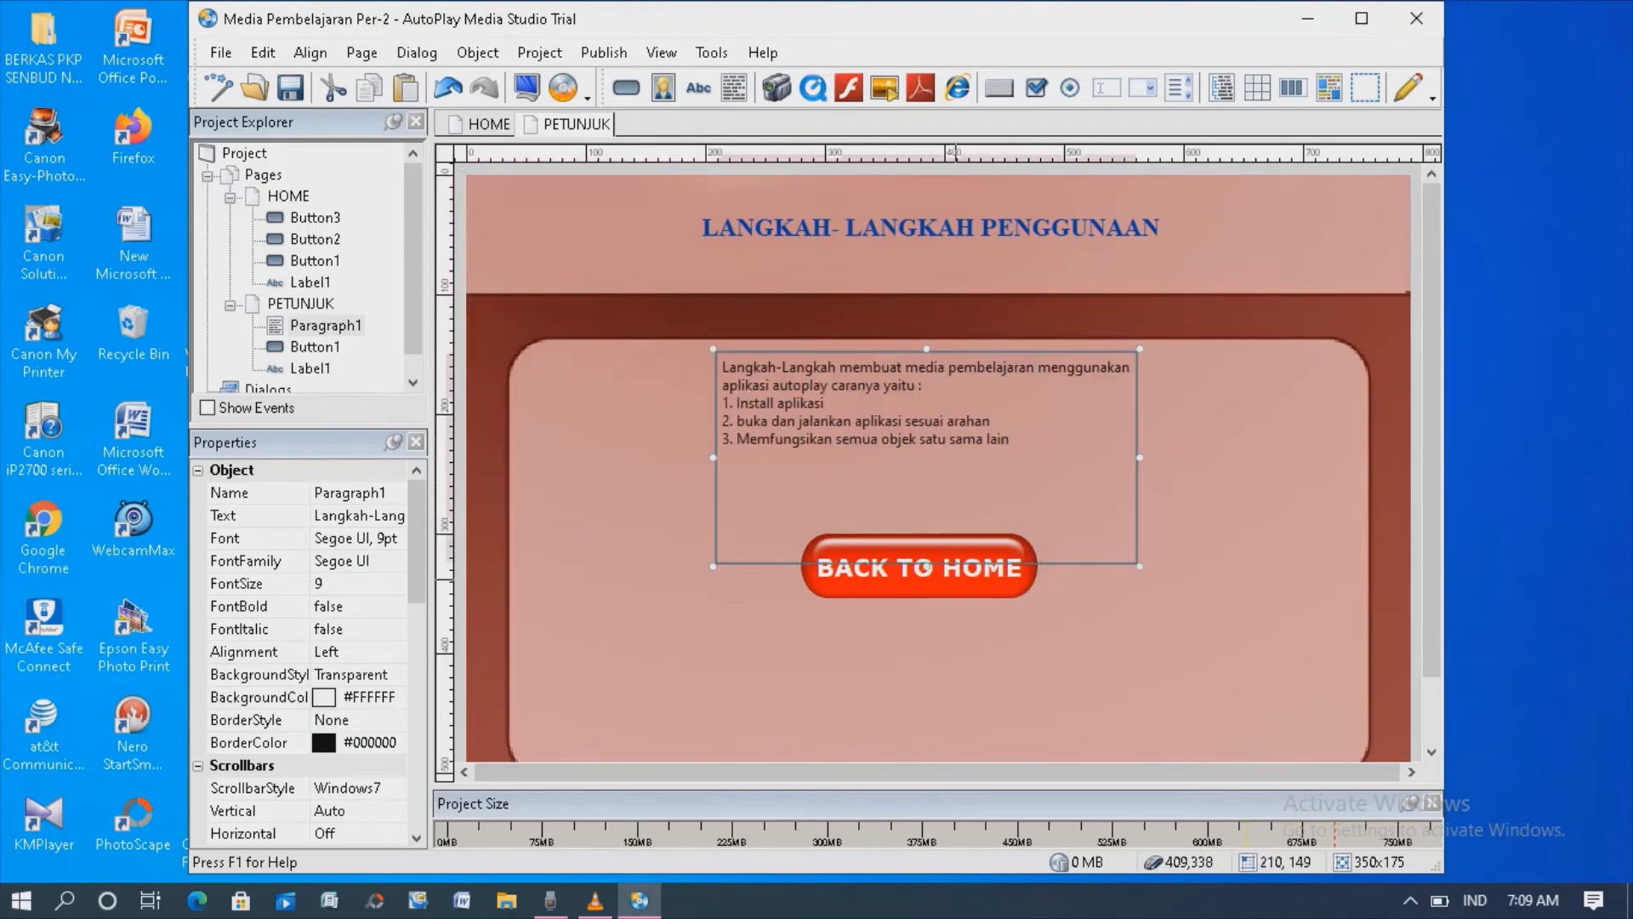
pyautogui.moveTo(959, 572); pyautogui.dragTo(956, 654)
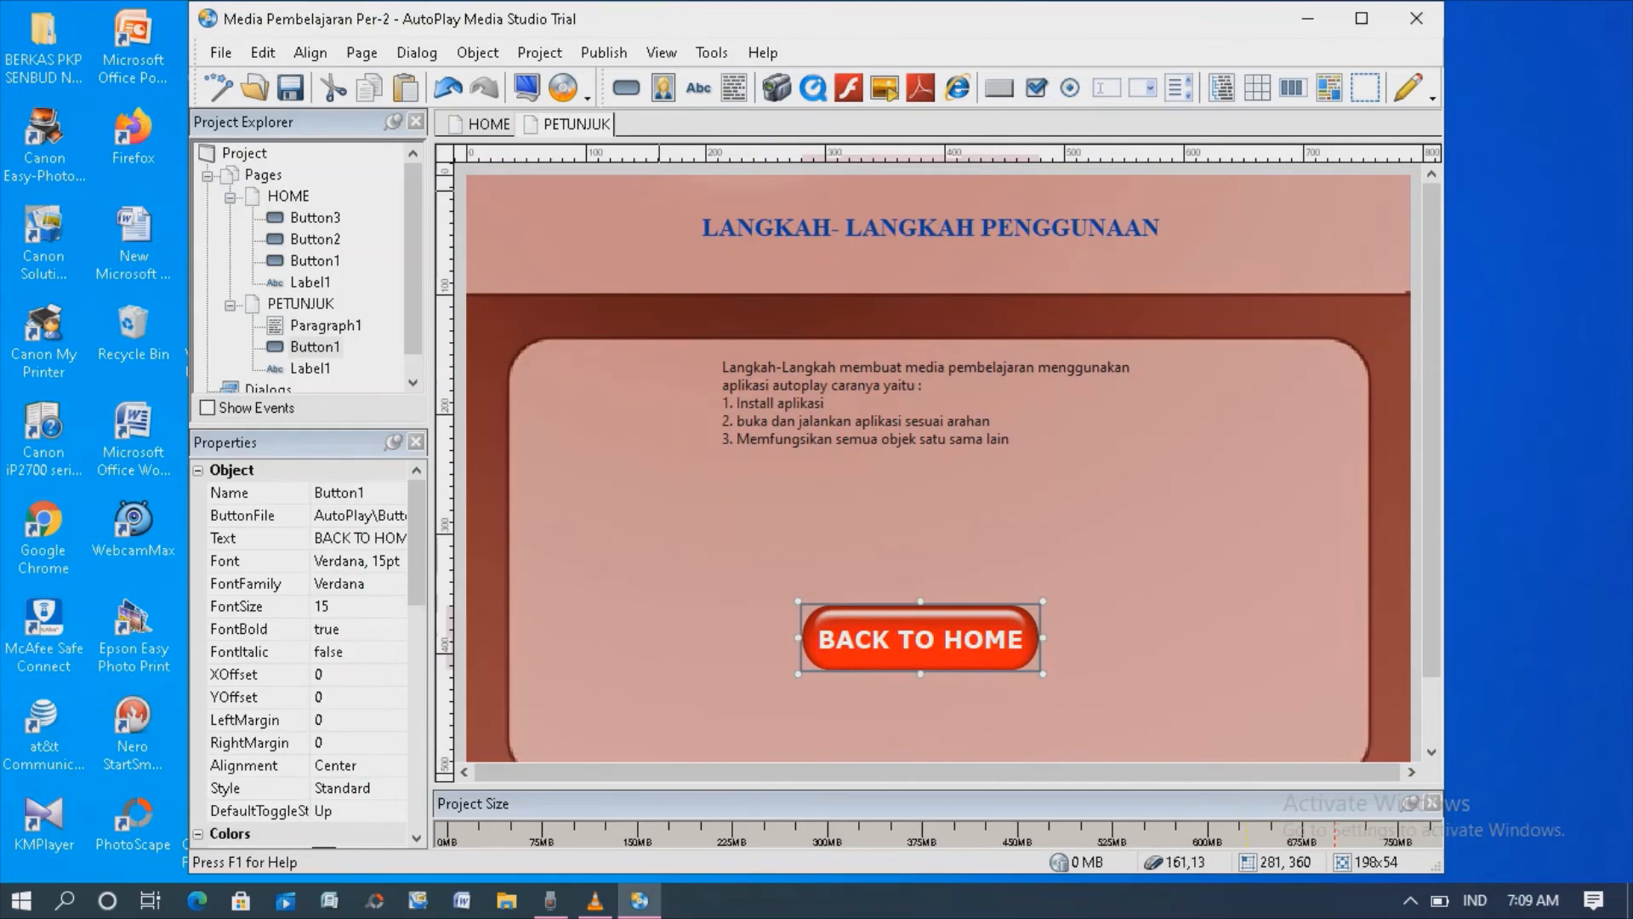
# Step: Give the HOME button on the HOME page a Show Page quick action that opens the specific page HOME
pyautogui.click(487, 125)
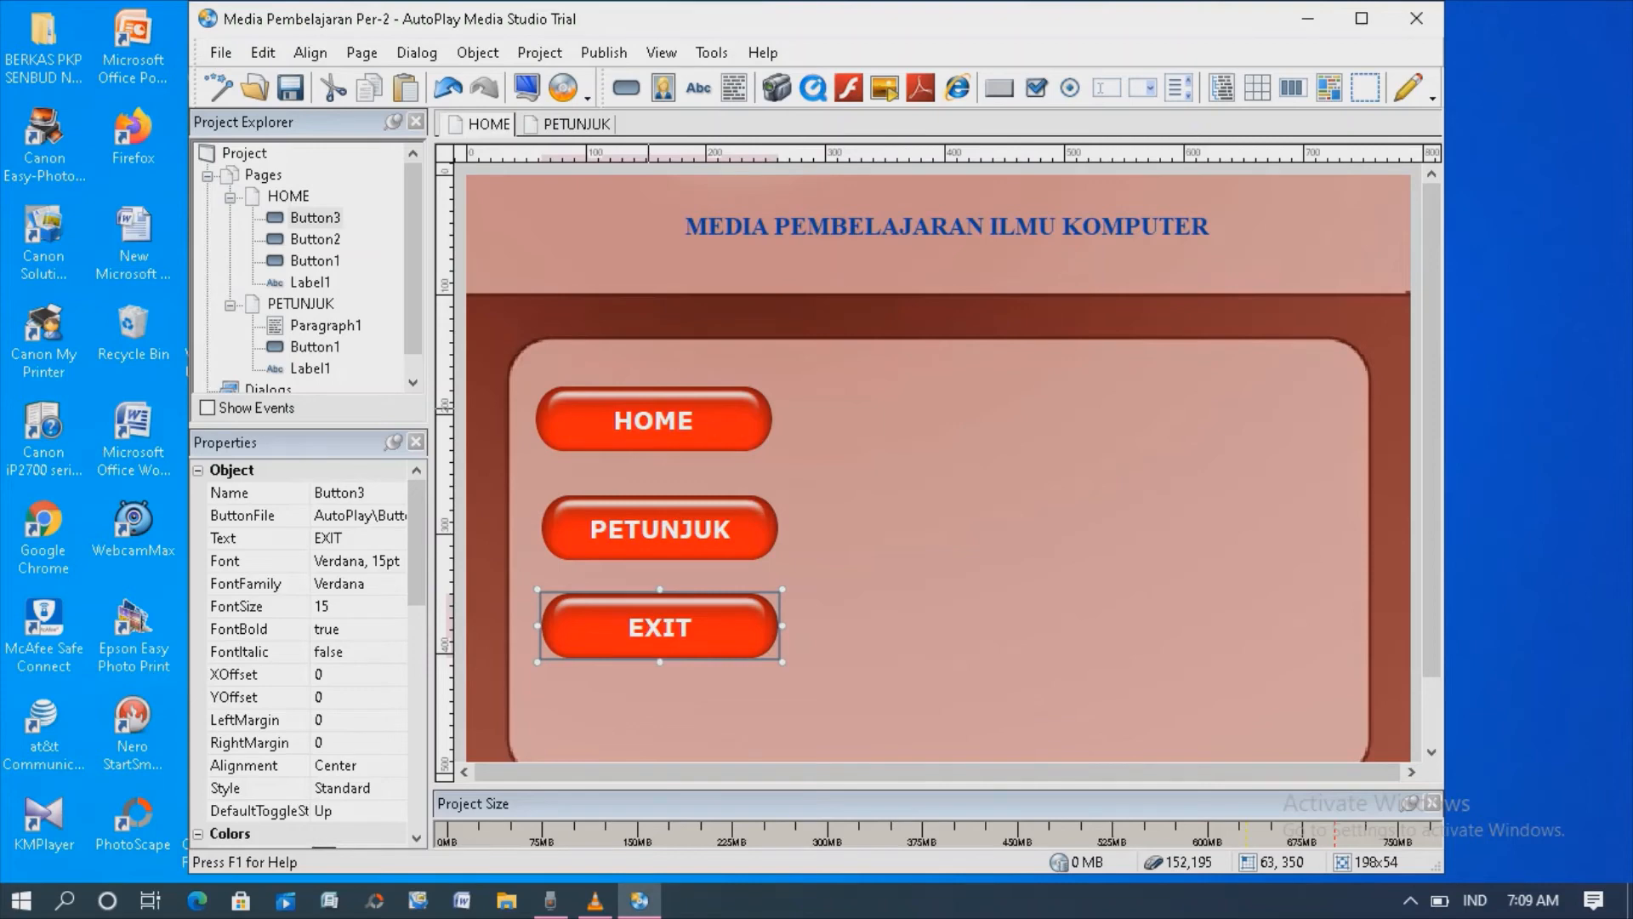
pyautogui.doubleClick(651, 402)
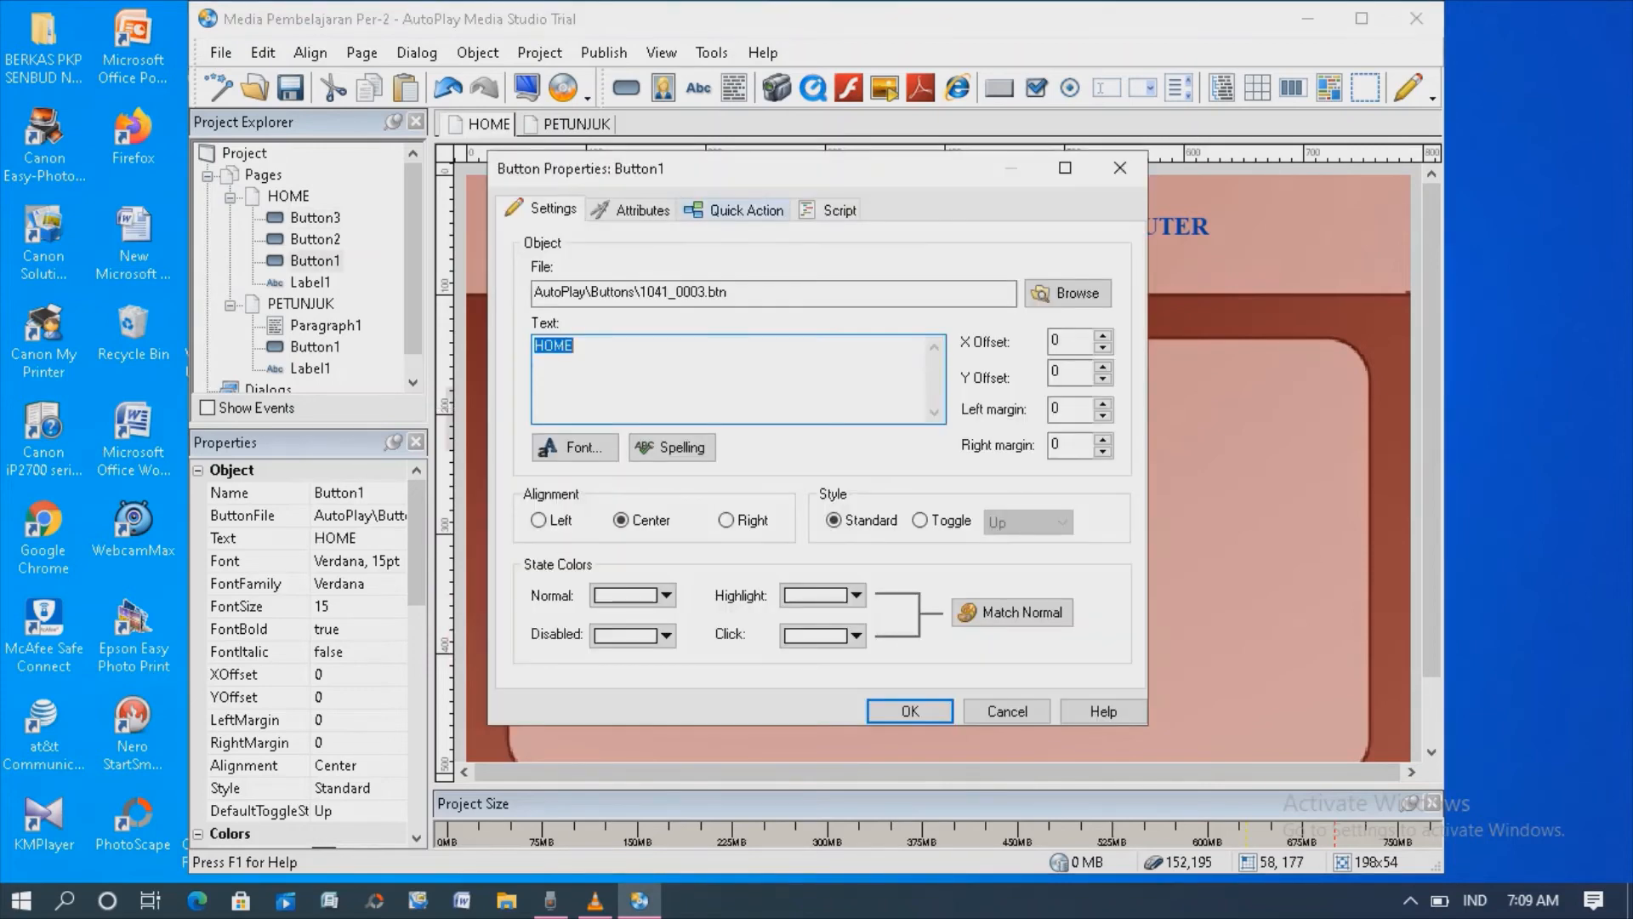
pyautogui.click(737, 210)
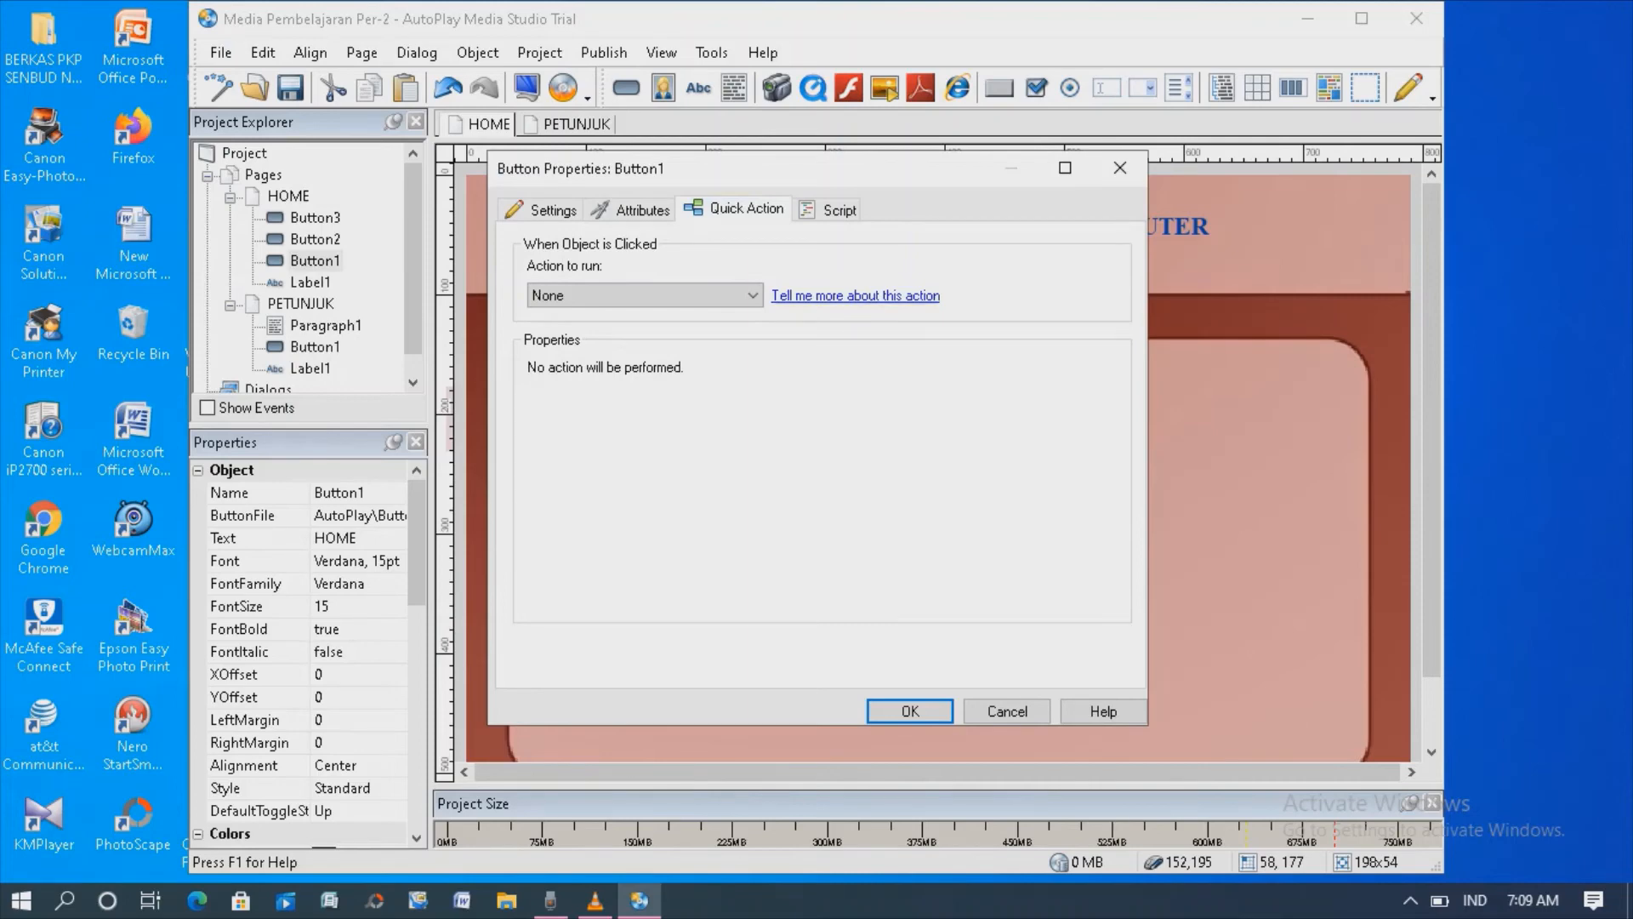
pyautogui.click(644, 295)
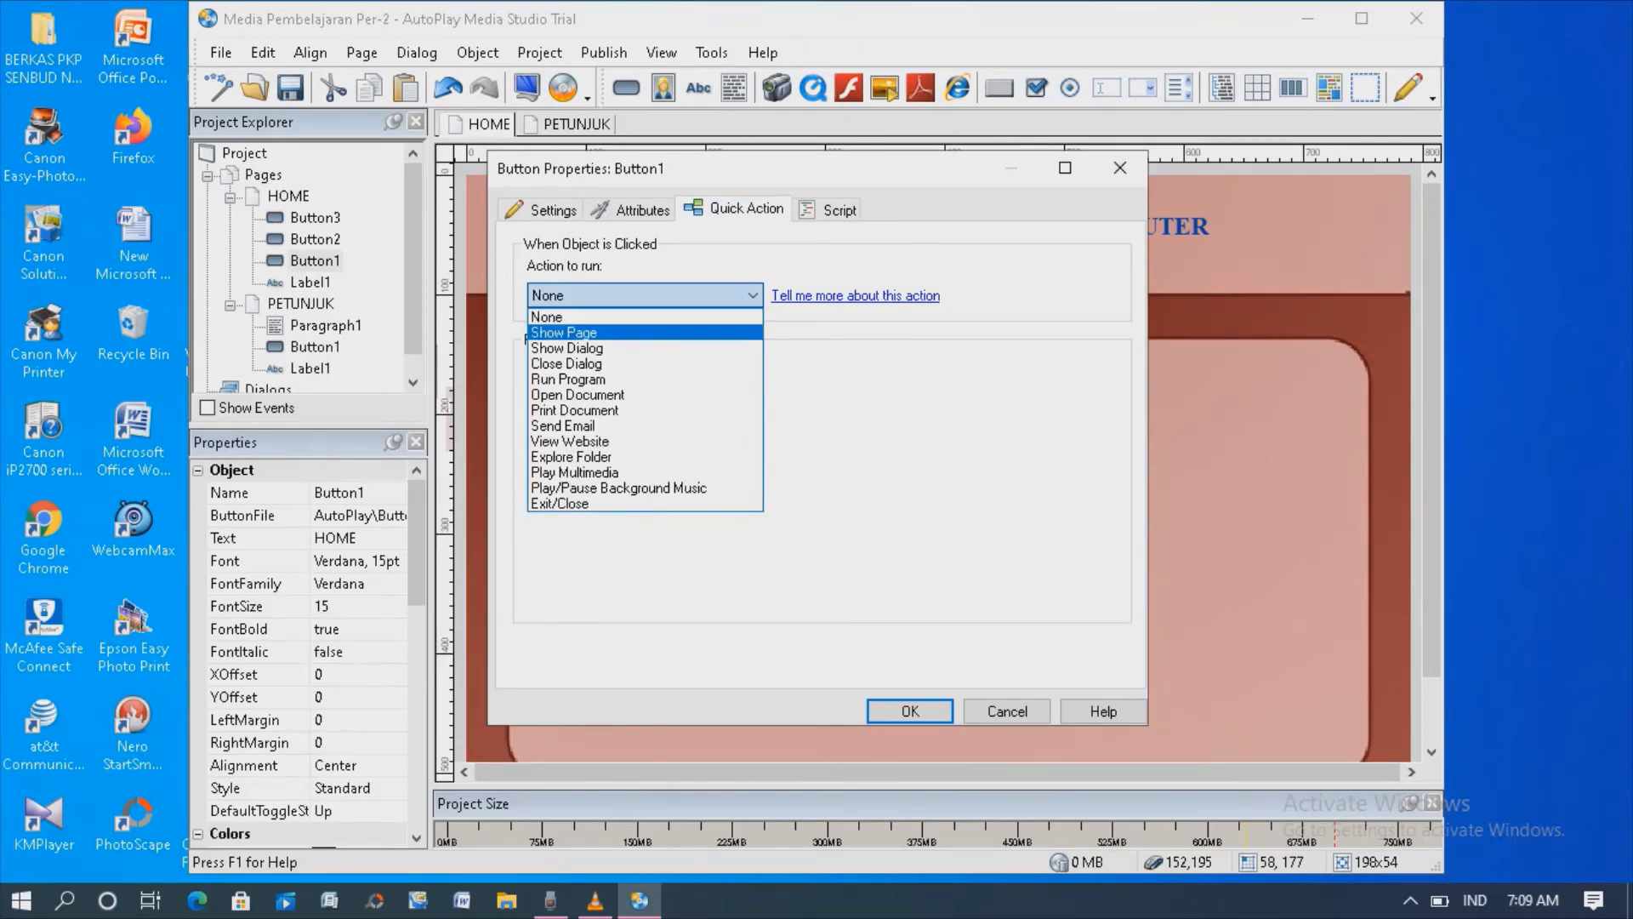
pyautogui.click(563, 332)
pyautogui.click(636, 396)
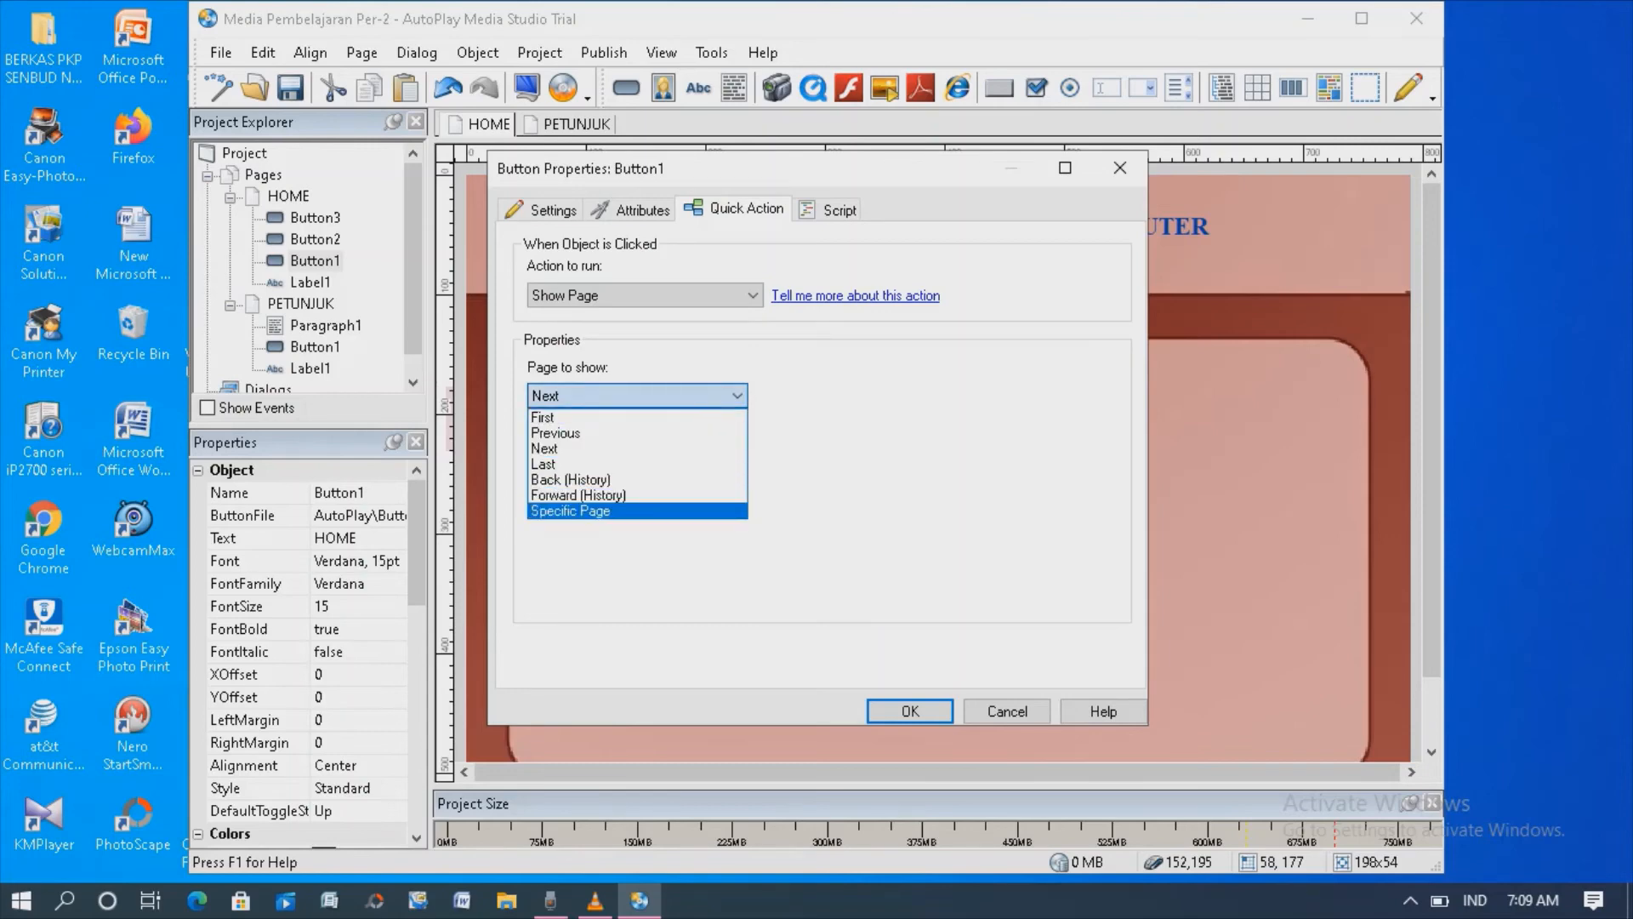
pyautogui.click(570, 510)
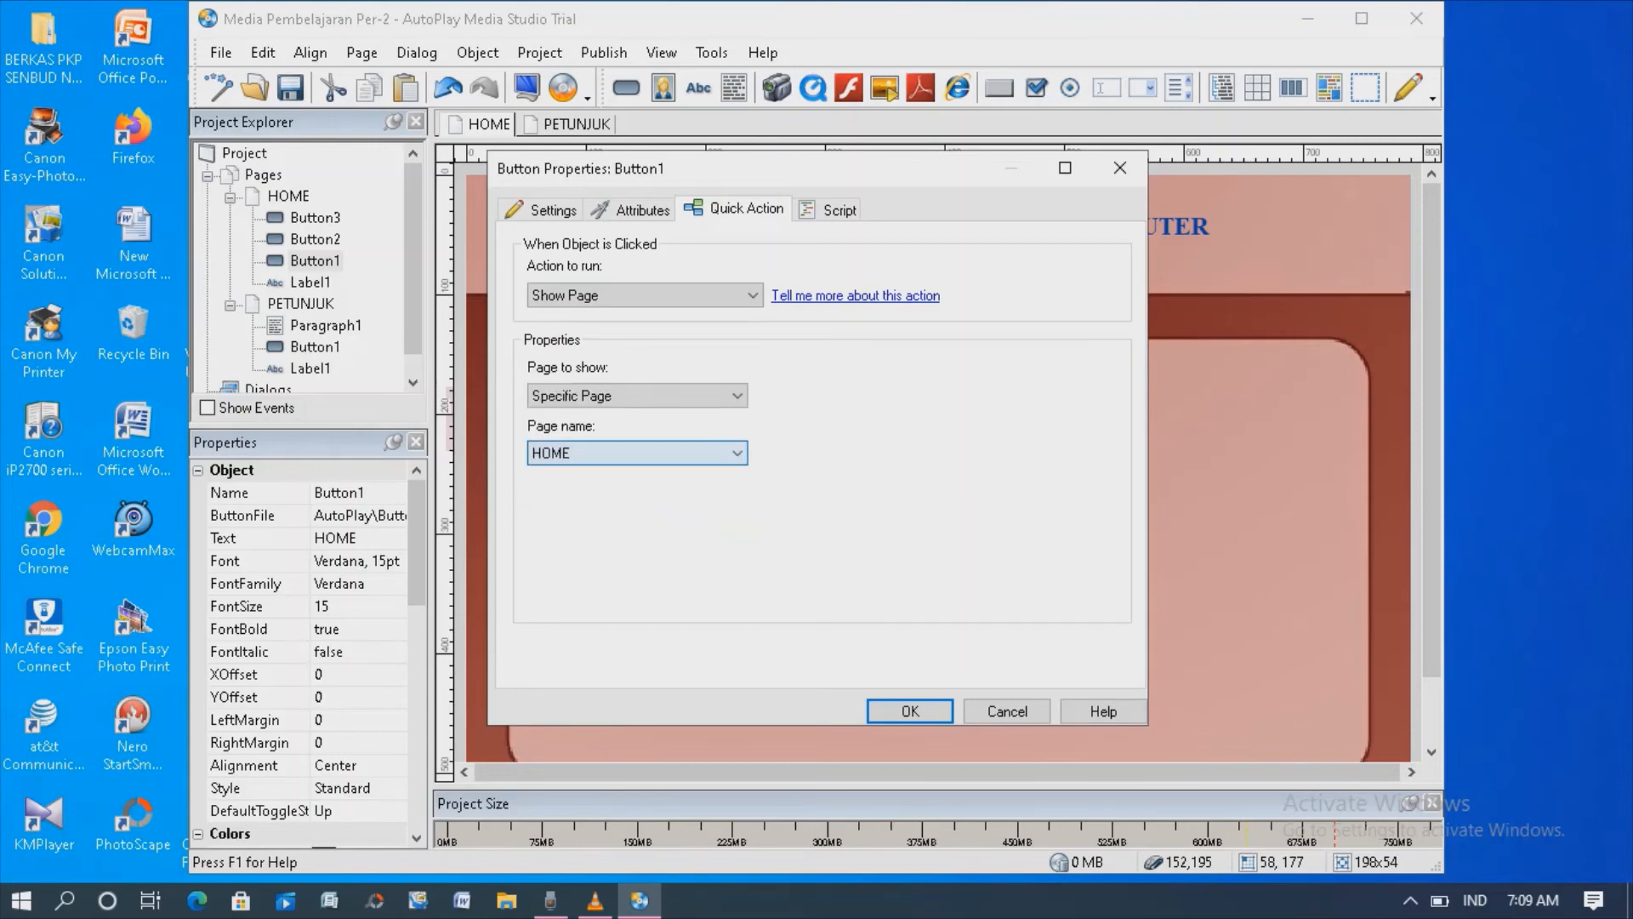
pyautogui.click(737, 452)
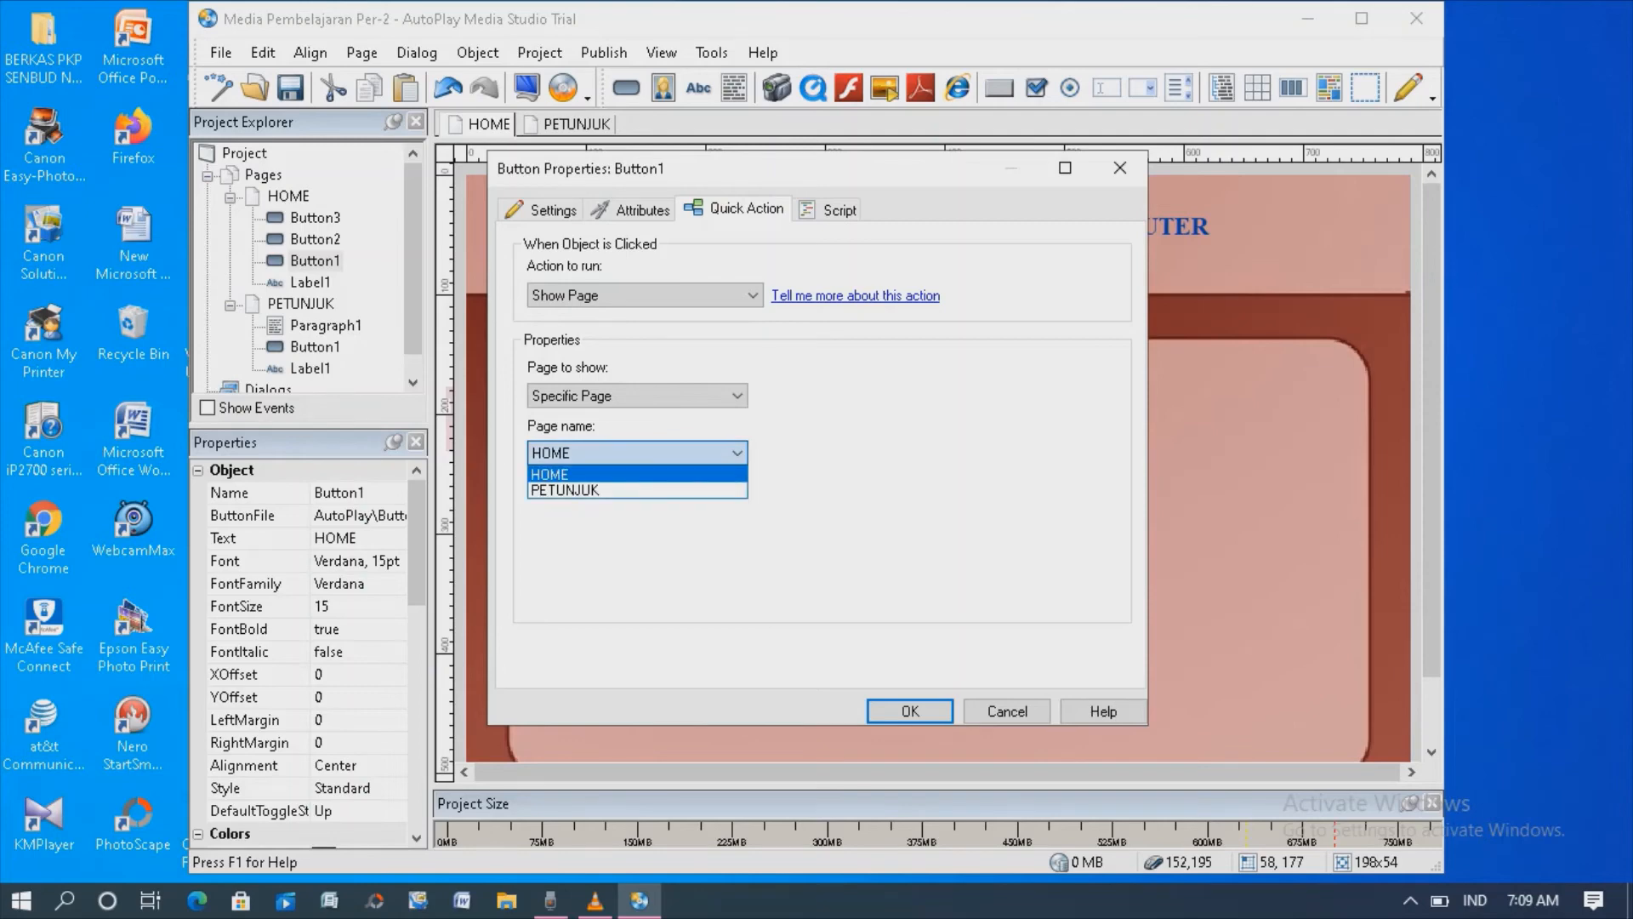
pyautogui.click(595, 475)
pyautogui.click(910, 711)
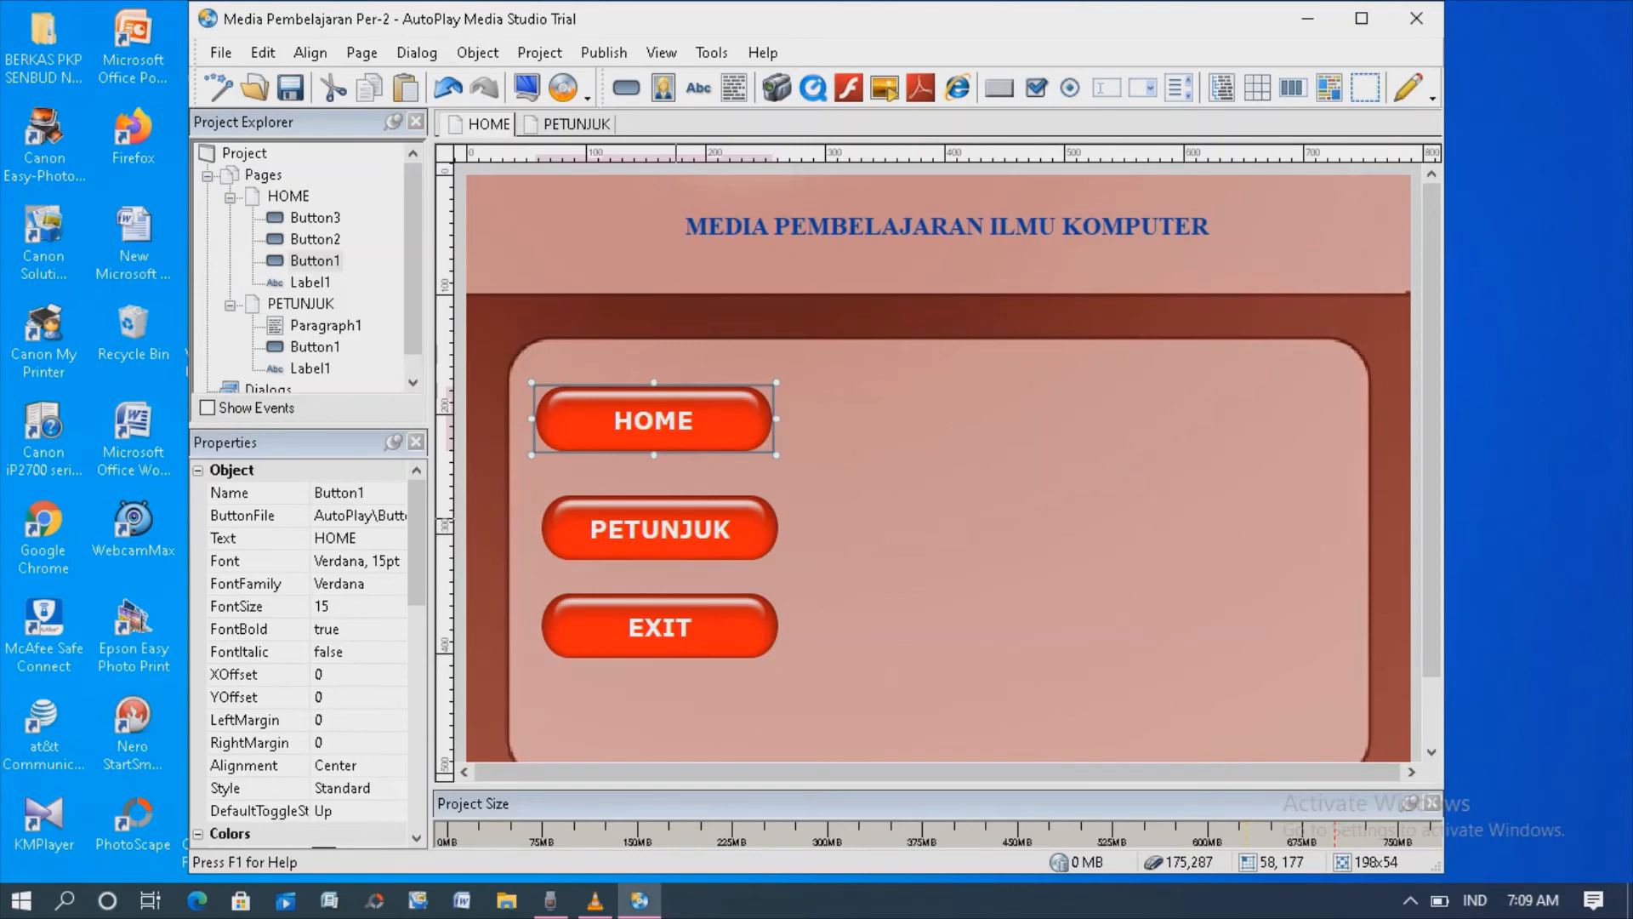
# Step: Give the PETUNJUK button on the HOME page a Show Page quick action that opens the specific page PETUNJUK
pyautogui.doubleClick(660, 528)
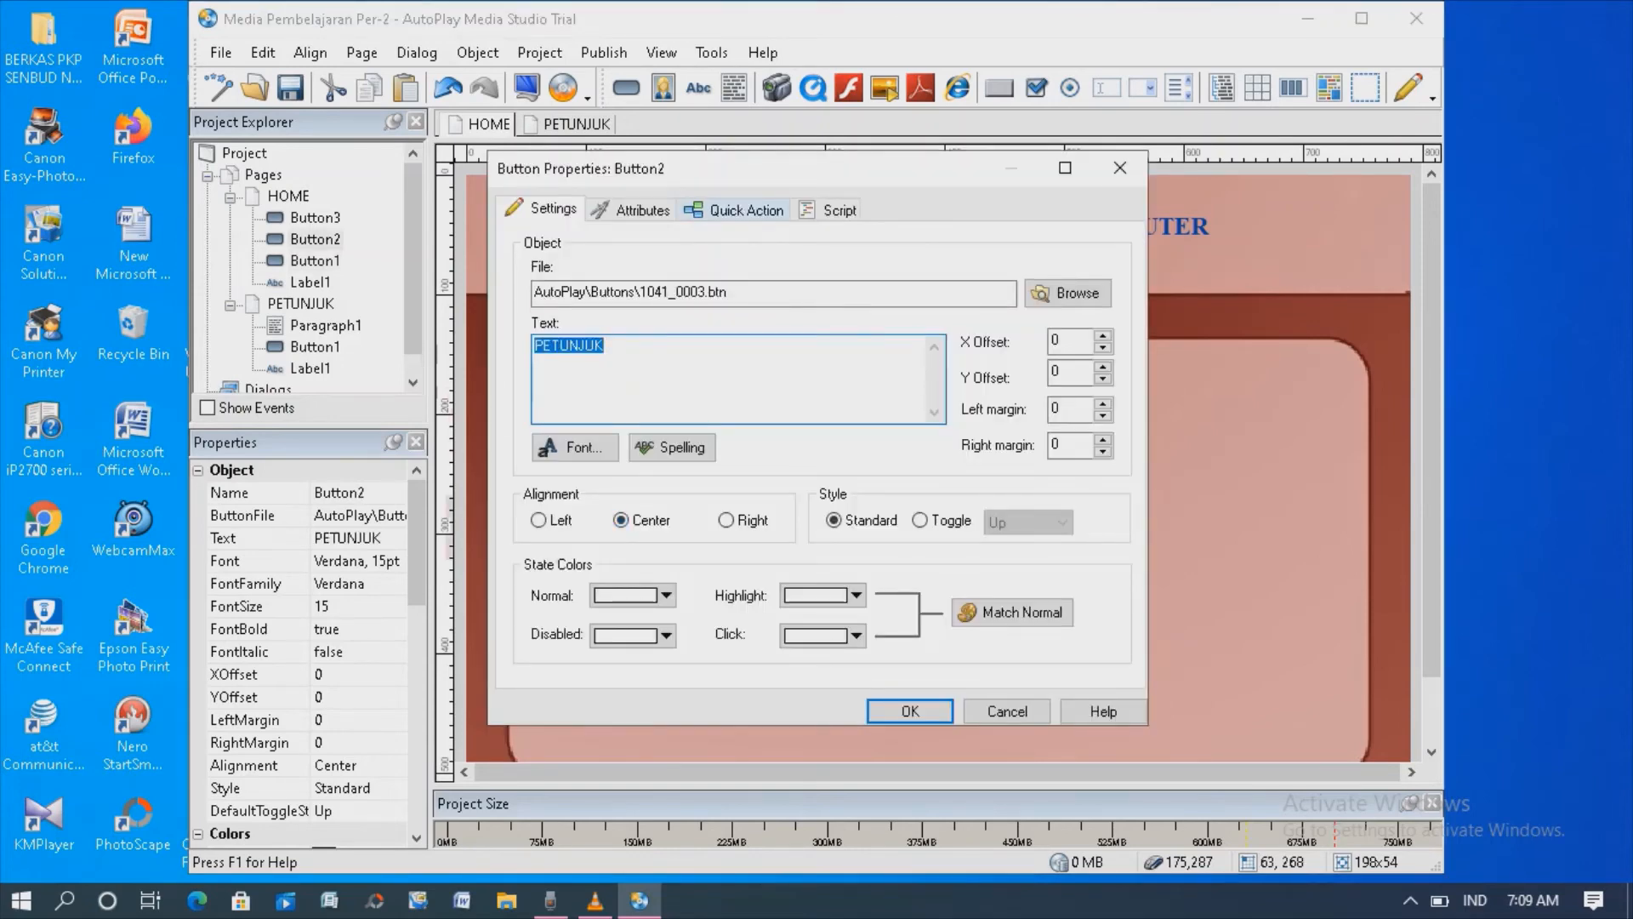
pyautogui.click(736, 209)
pyautogui.click(739, 295)
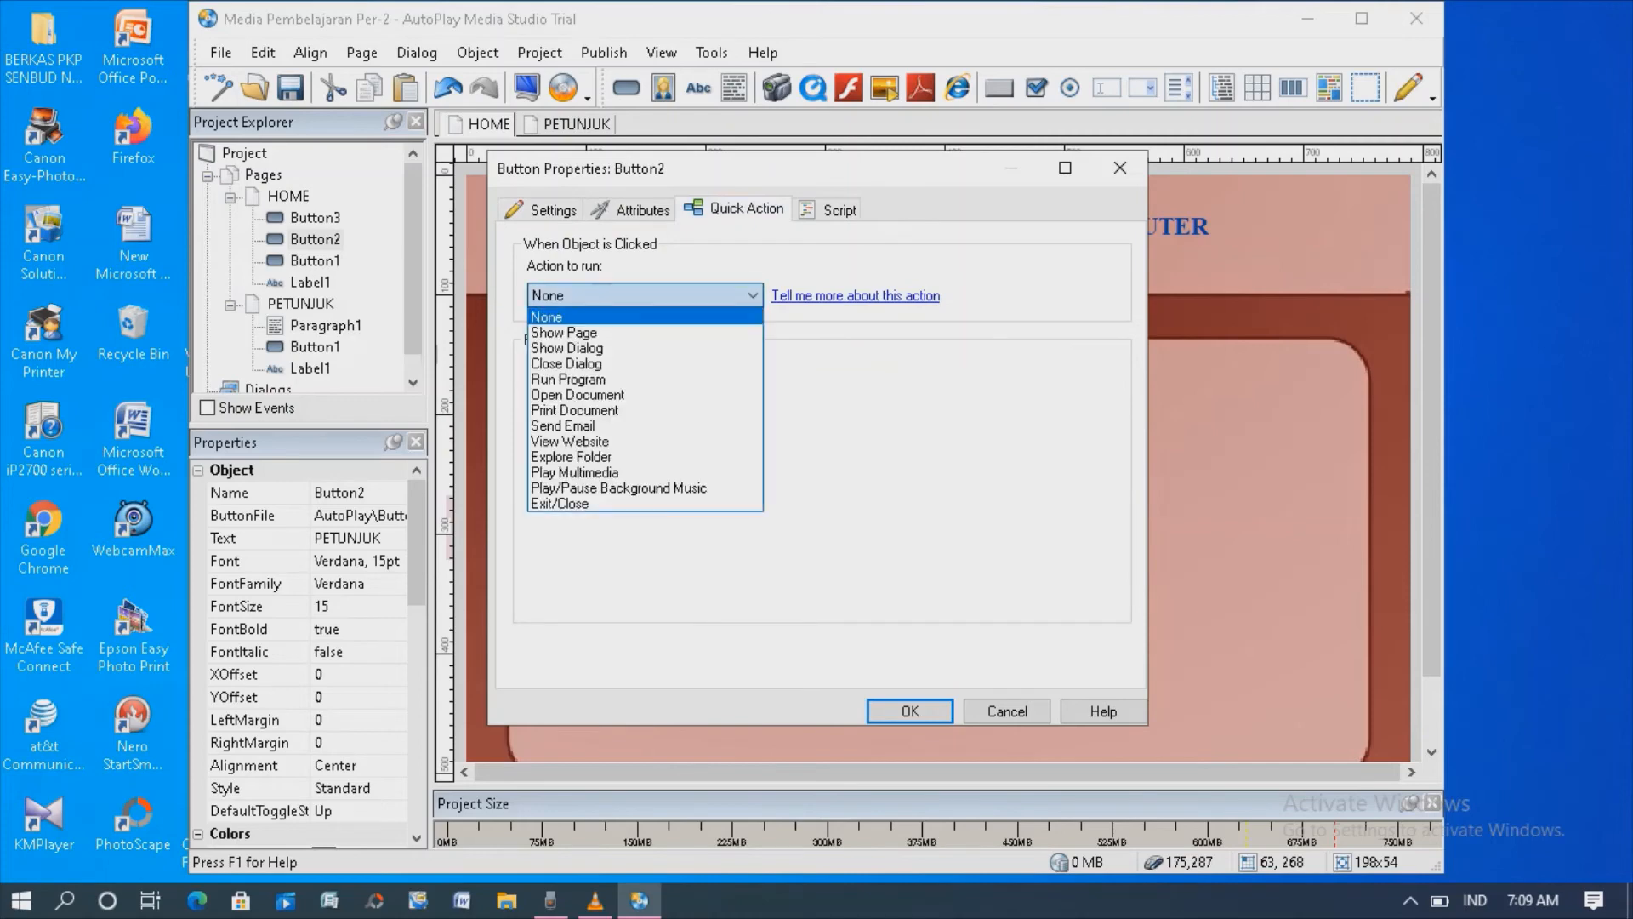
pyautogui.press('Return')
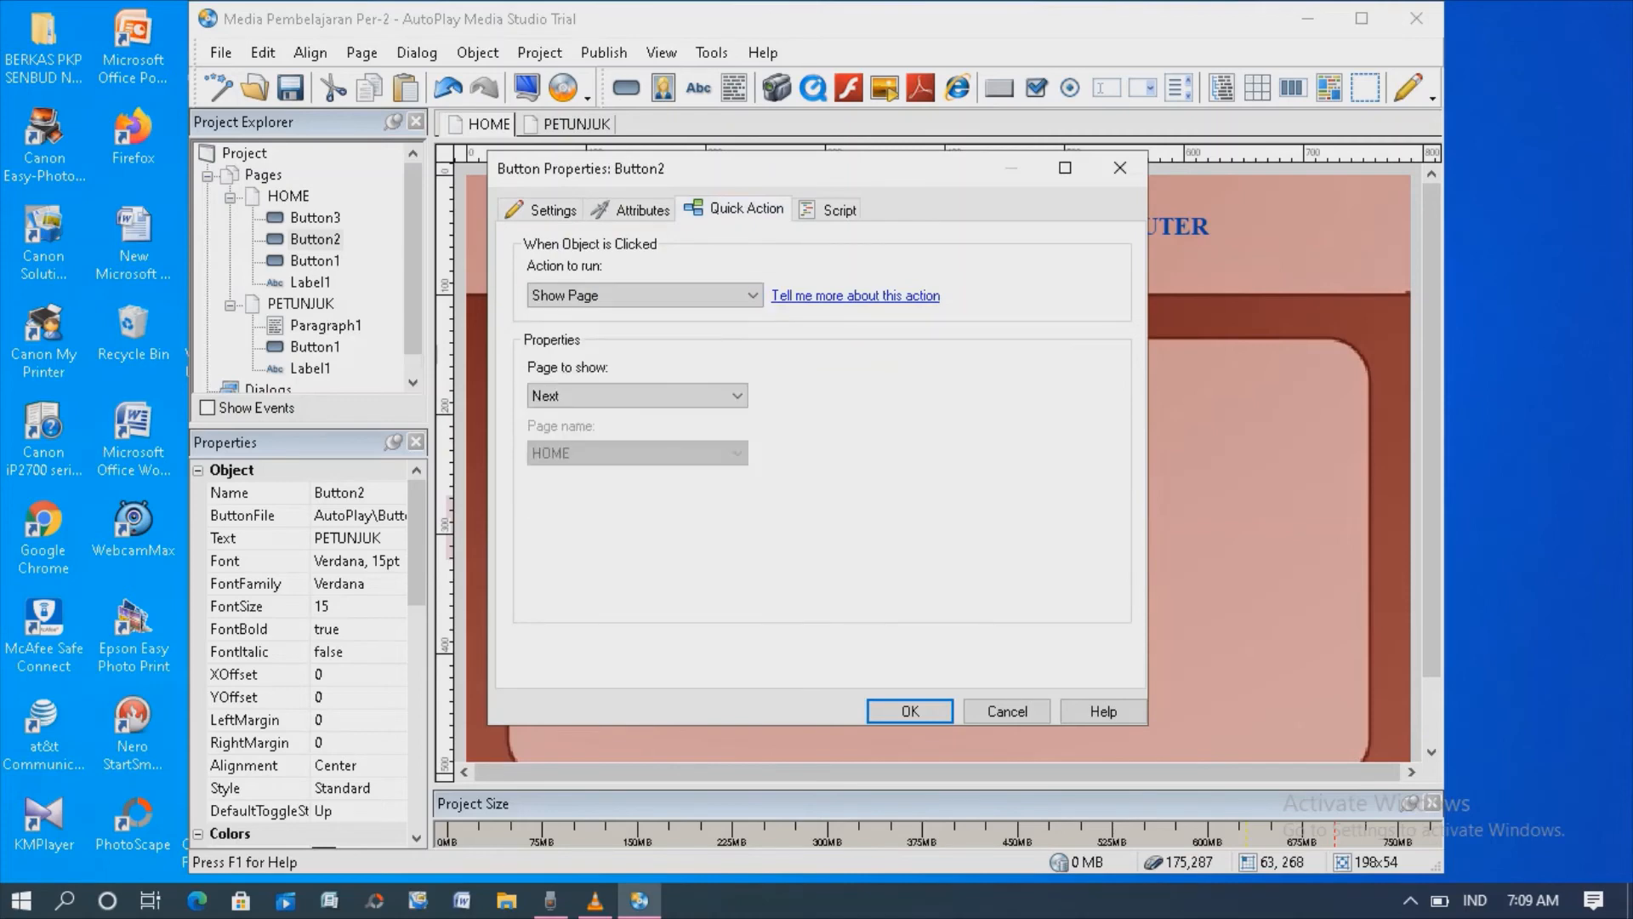
pyautogui.click(736, 396)
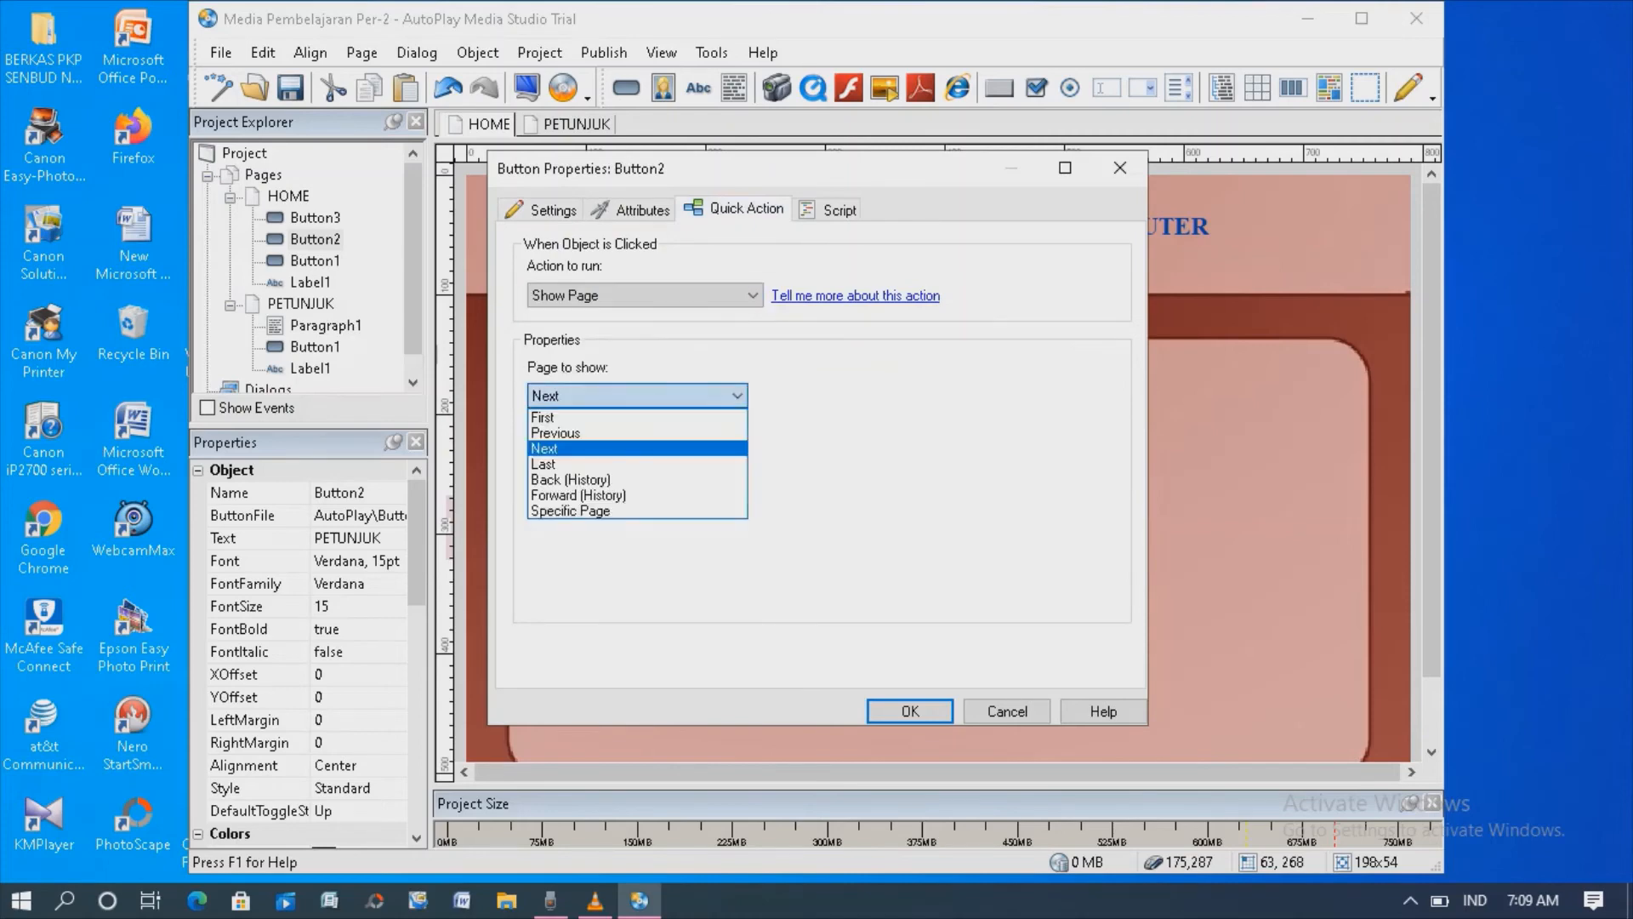
pyautogui.click(637, 511)
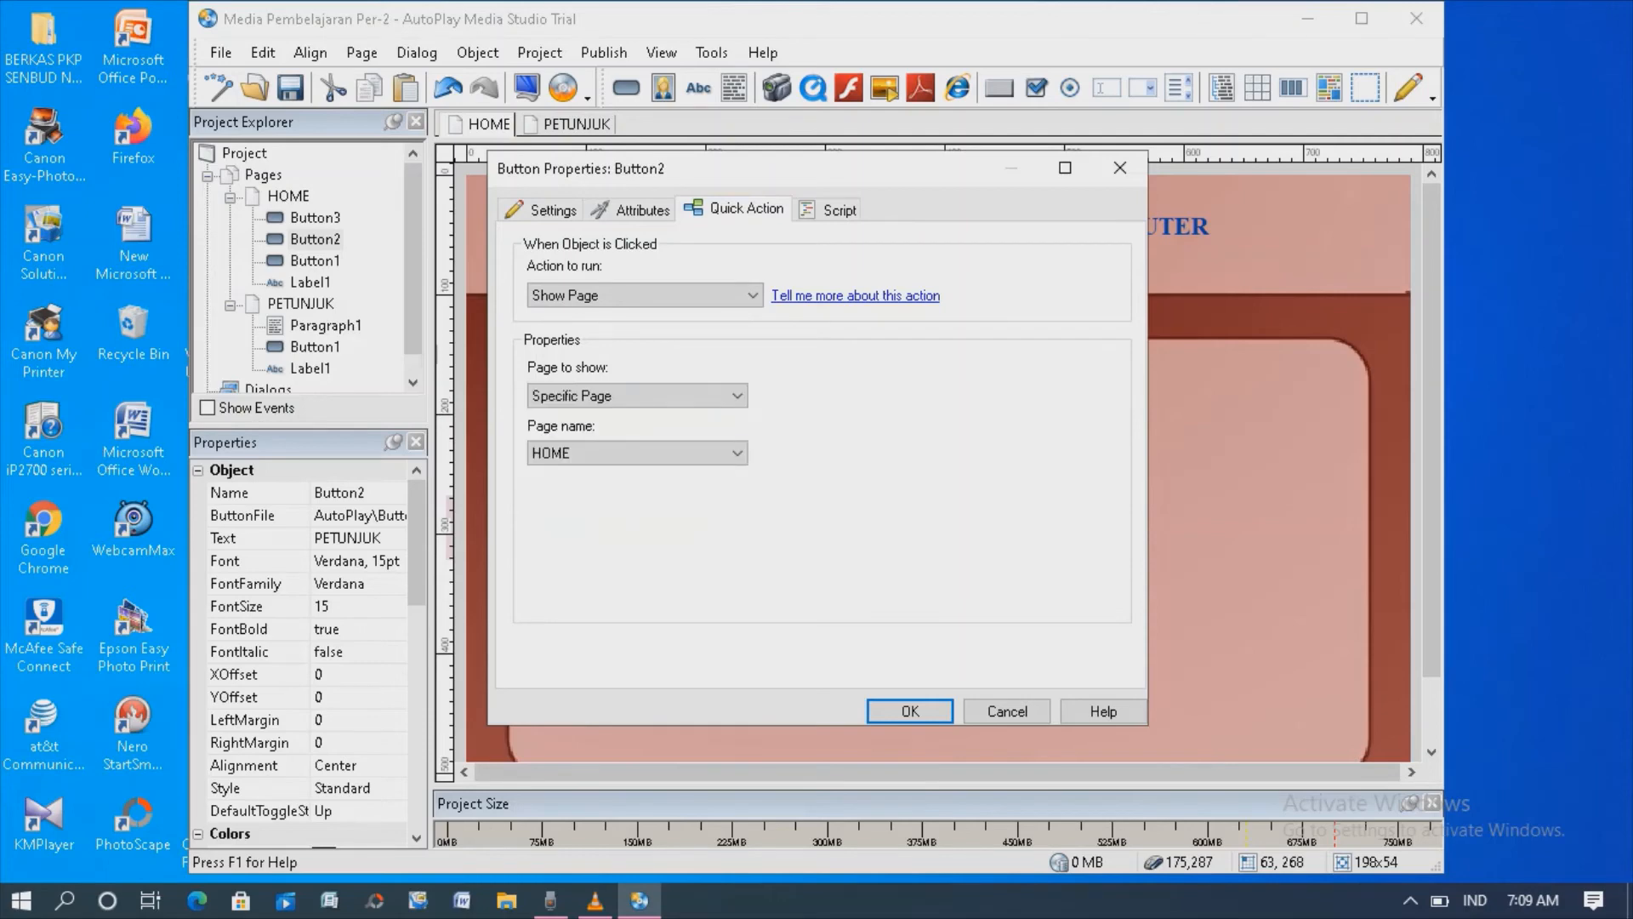
pyautogui.click(638, 453)
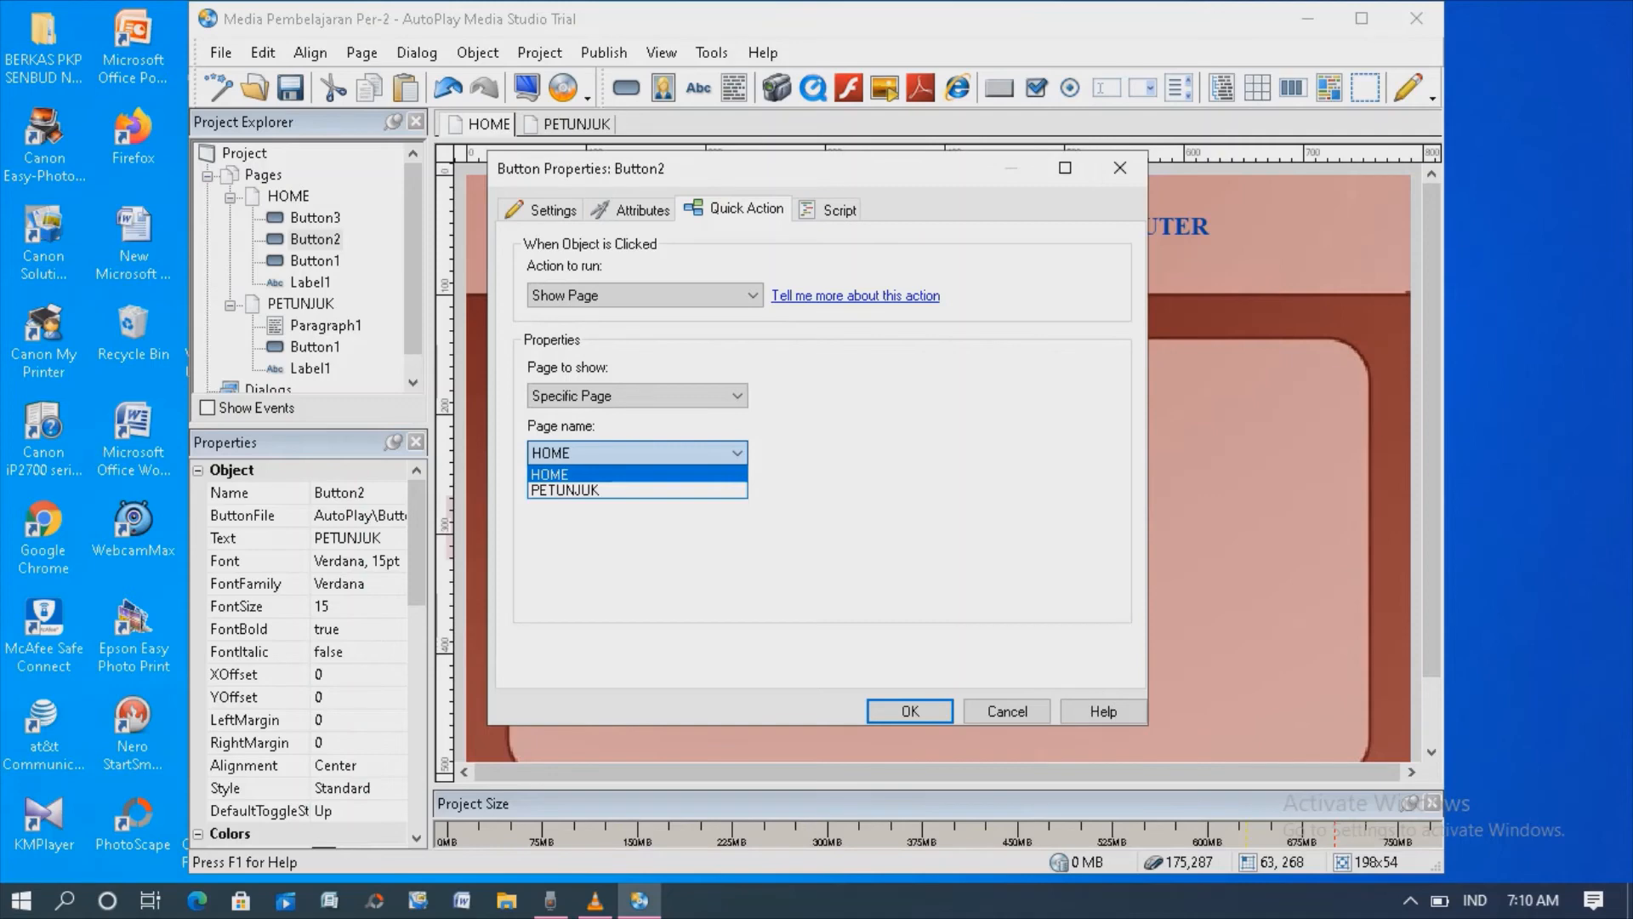
pyautogui.click(612, 490)
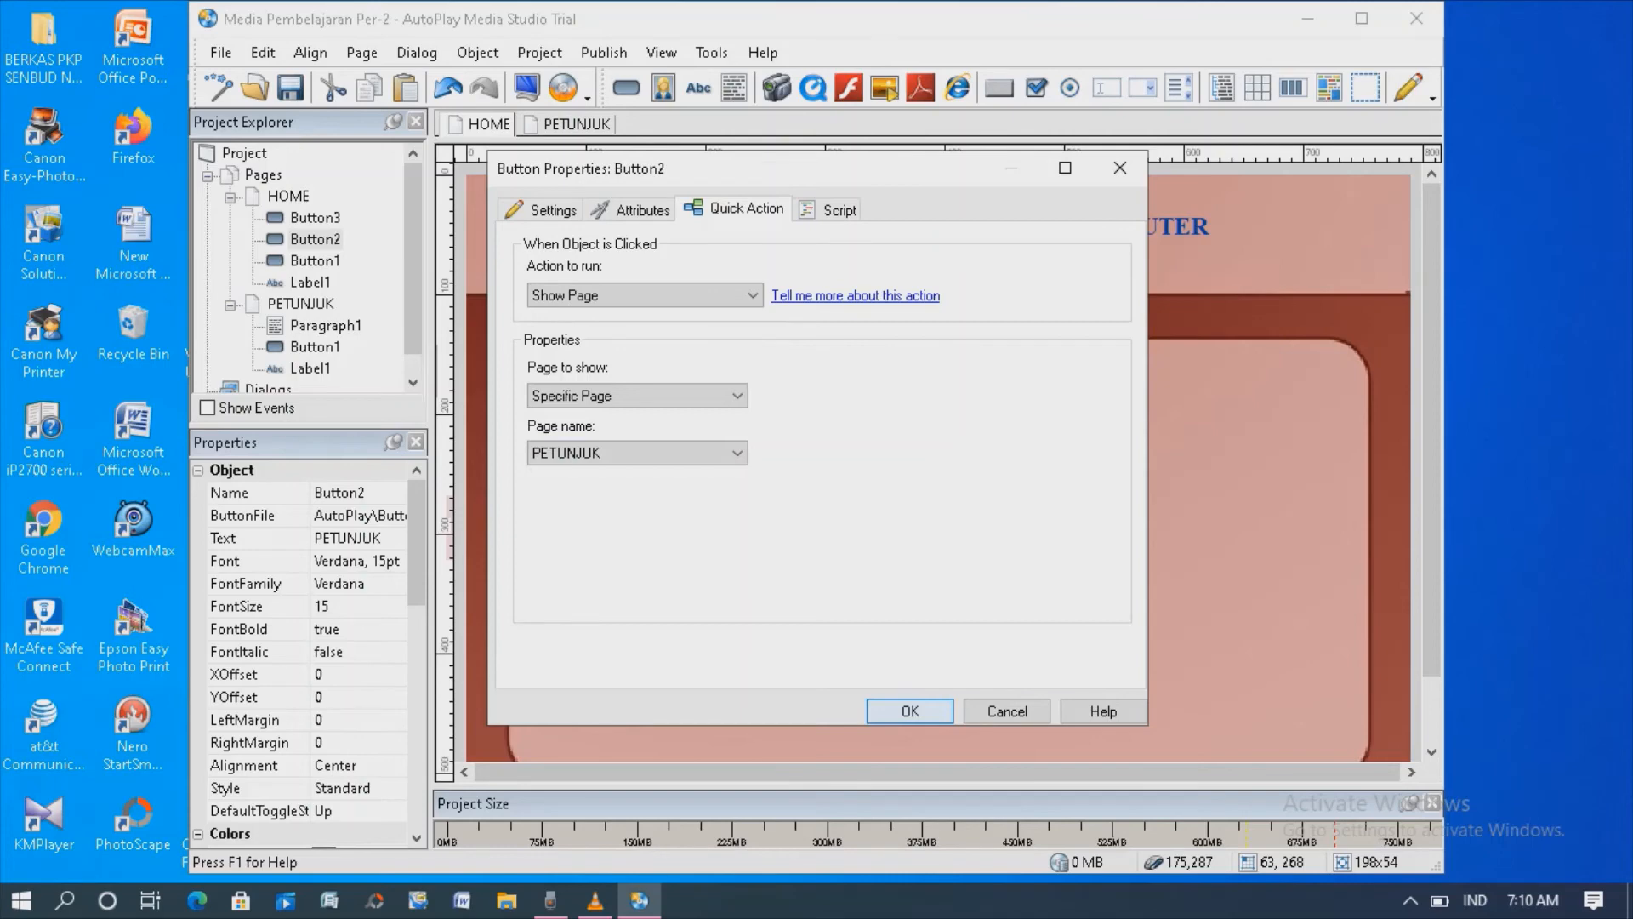
pyautogui.press('Return')
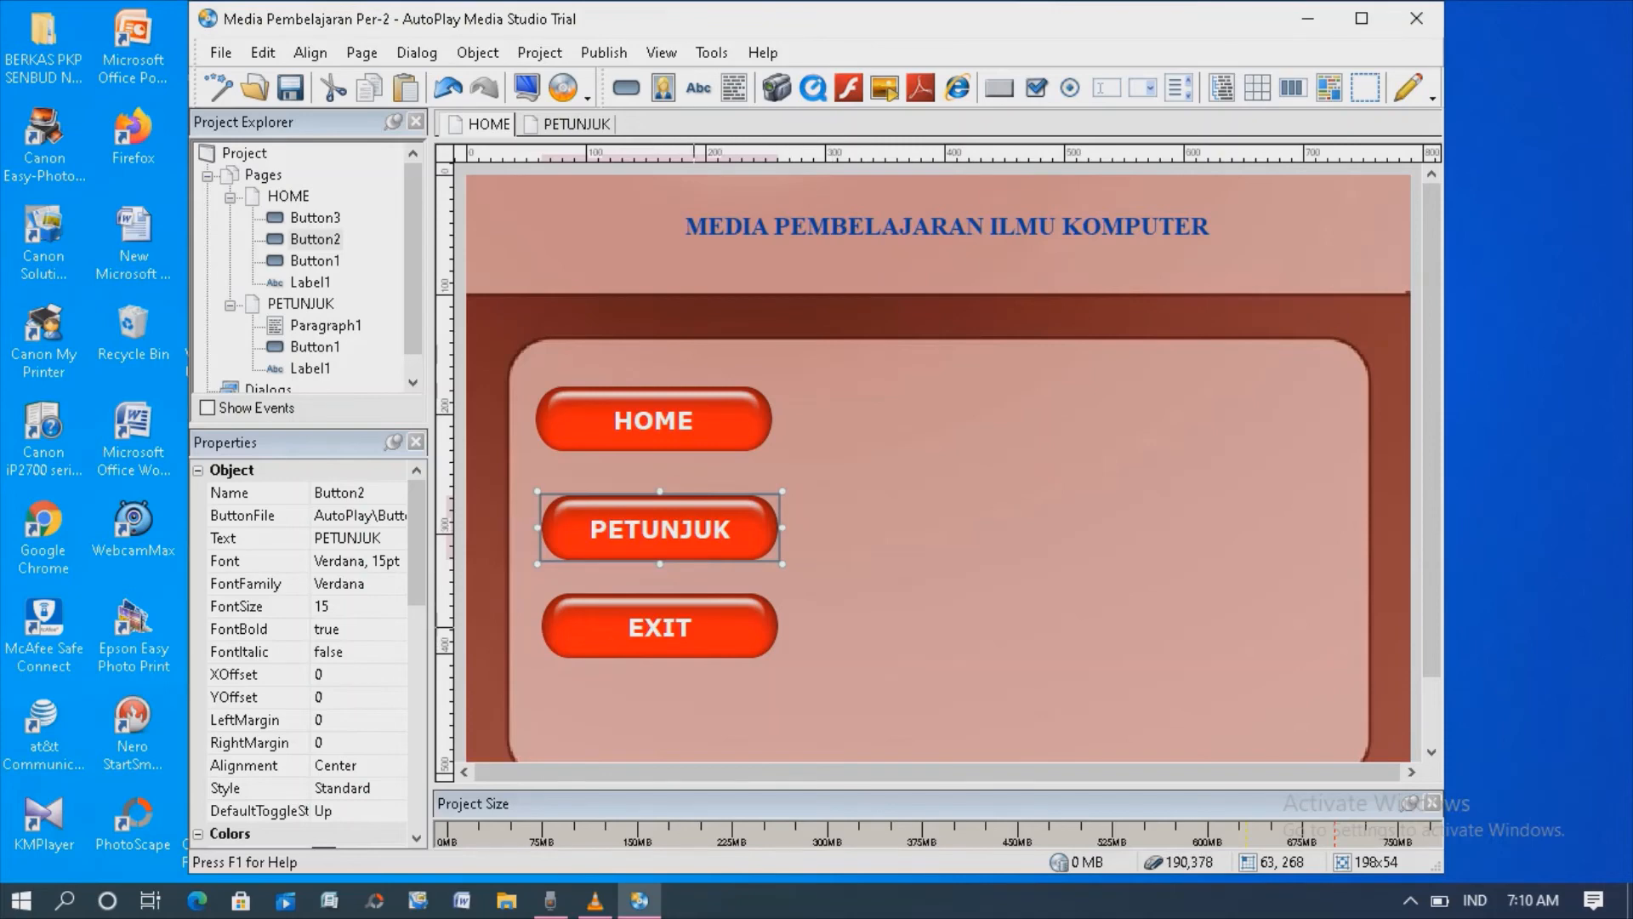
# Step: Give the EXIT button on the HOME page an Exit/Close quick action
pyautogui.doubleClick(689, 622)
pyautogui.click(735, 211)
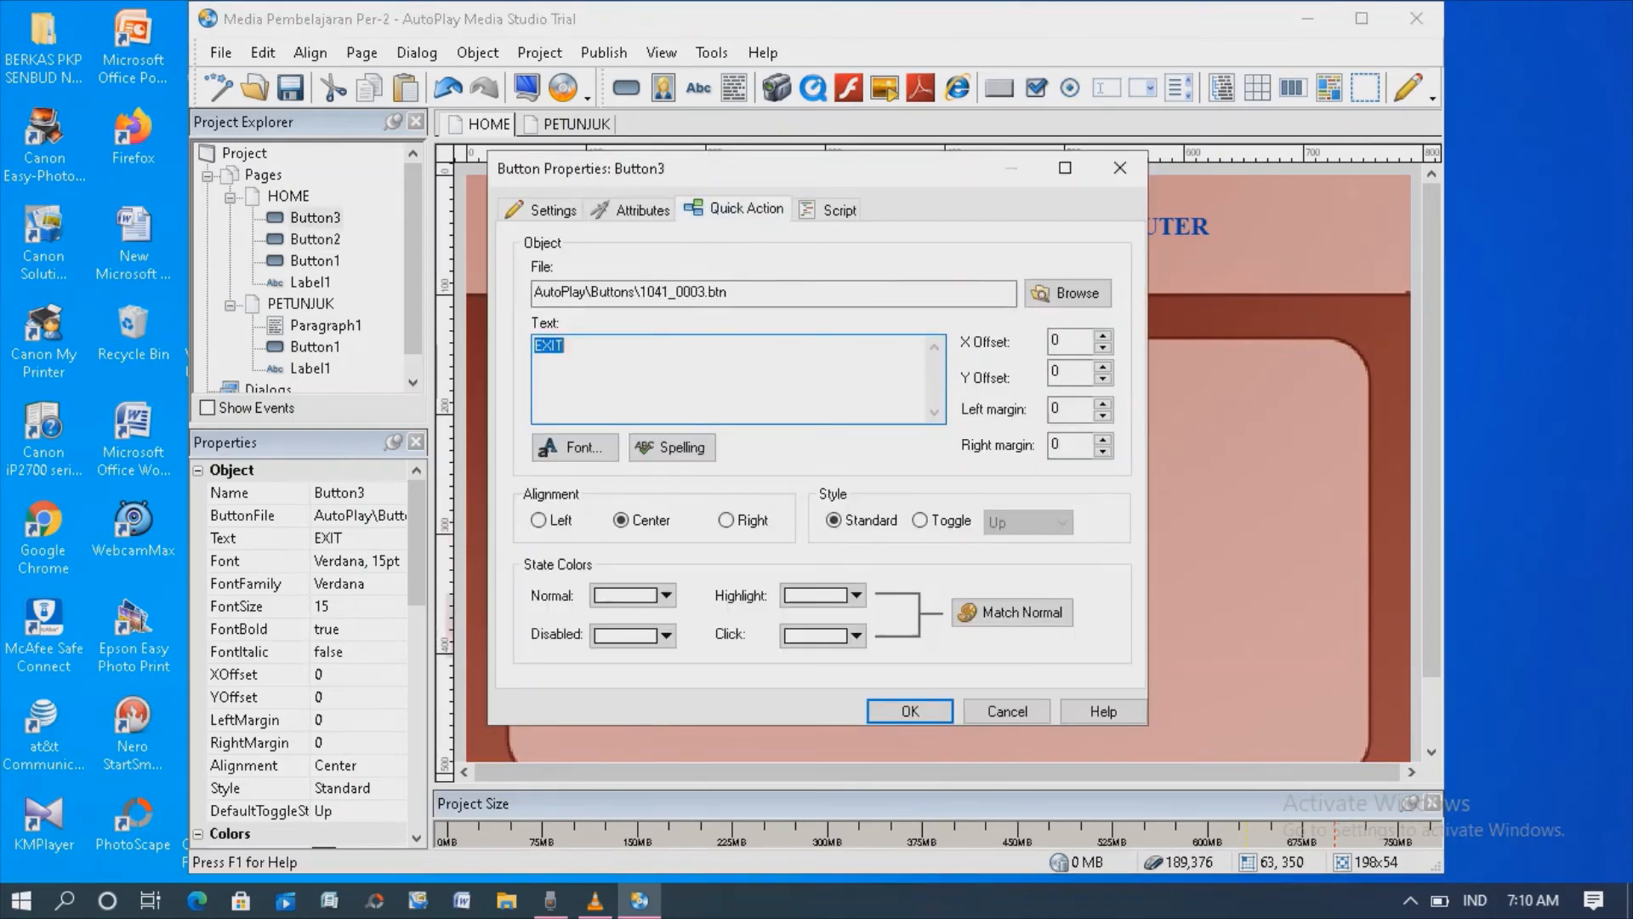
pyautogui.click(752, 296)
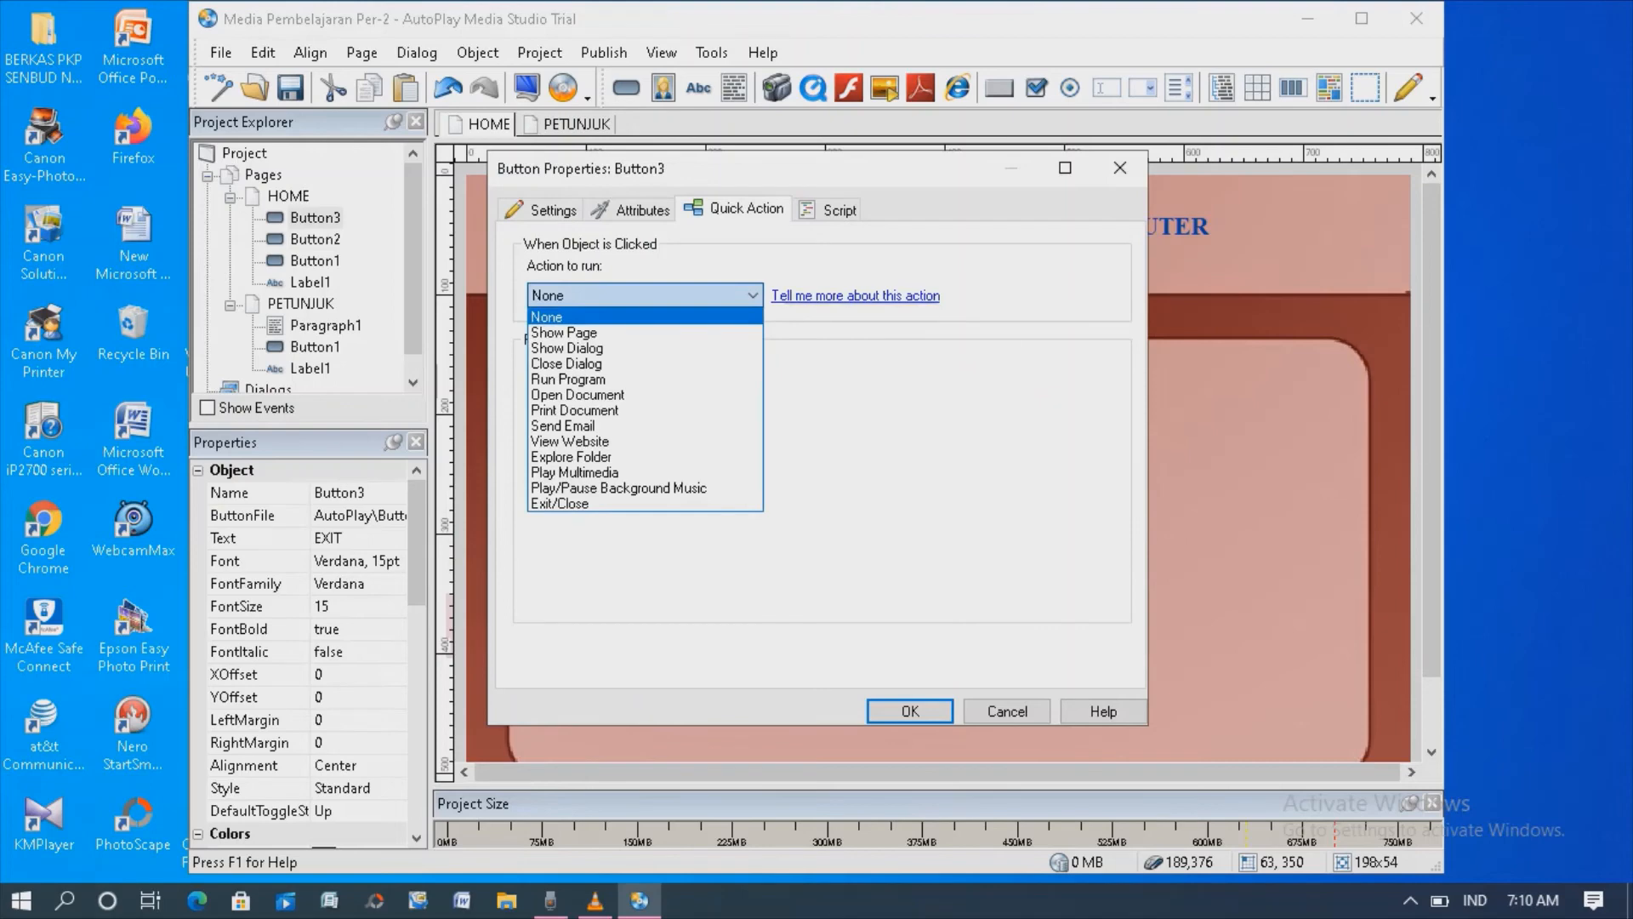
pyautogui.click(564, 332)
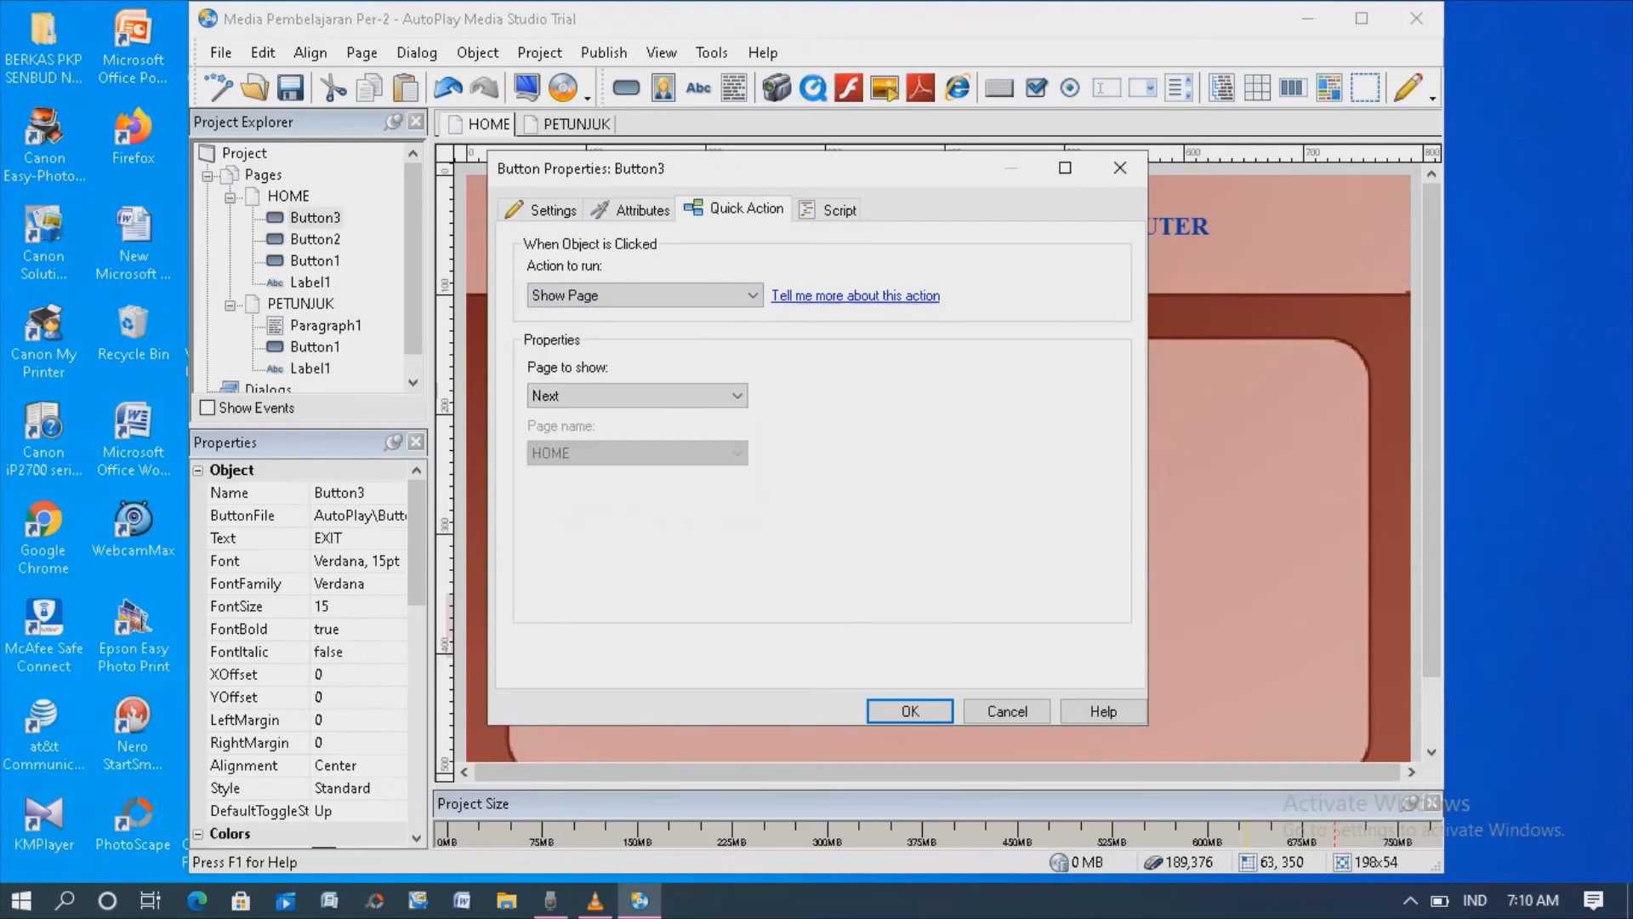
pyautogui.click(647, 296)
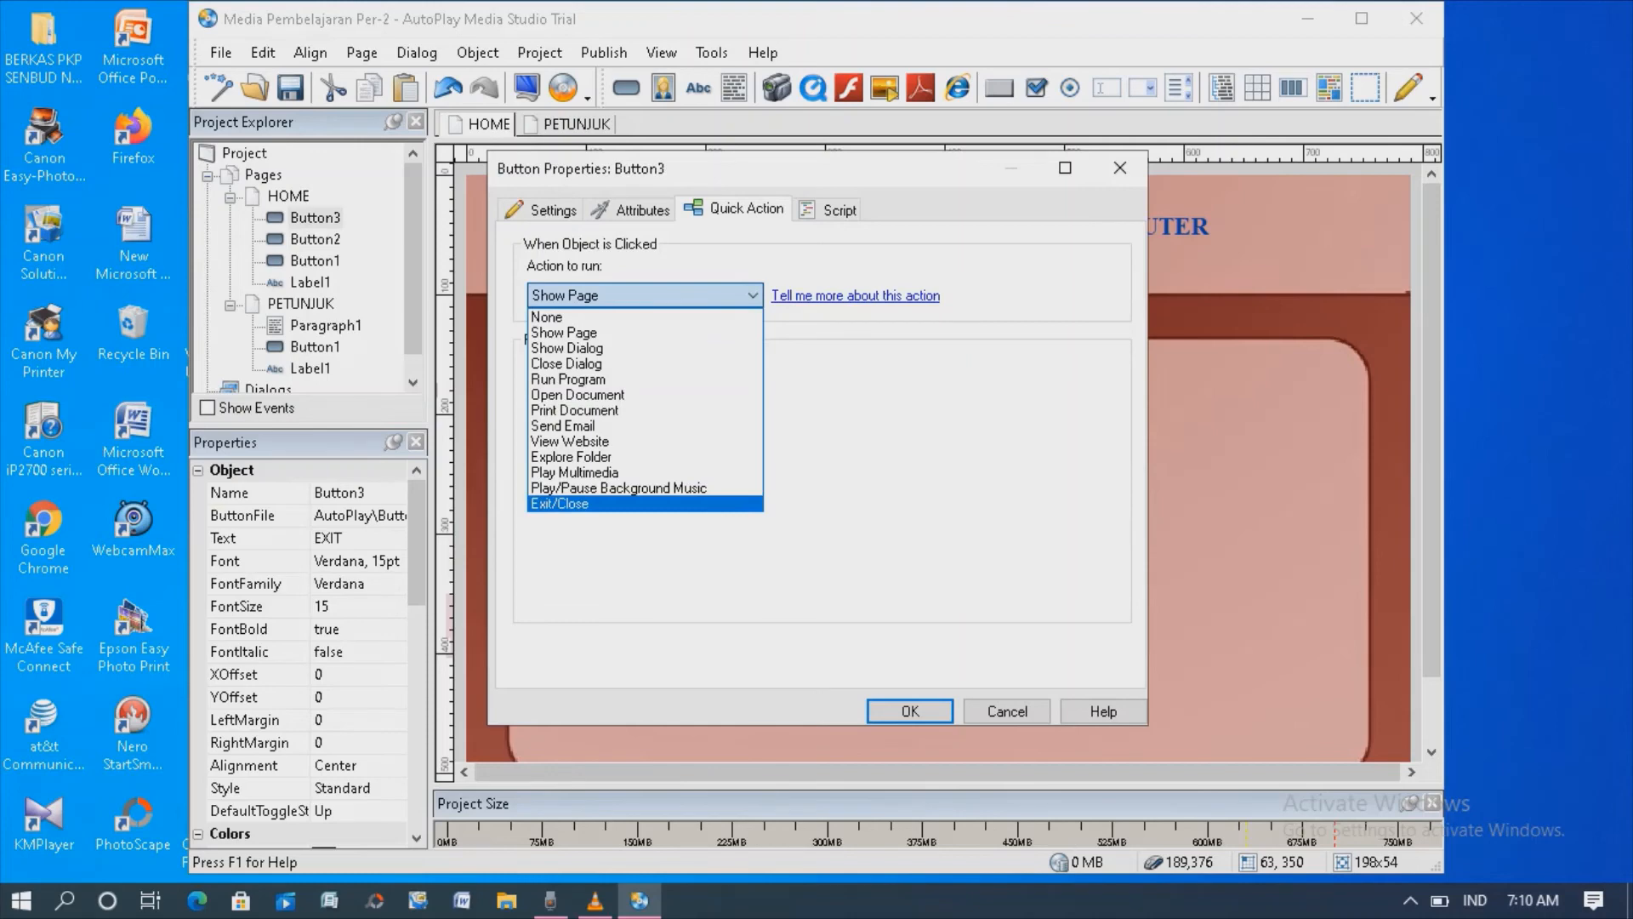
pyautogui.click(560, 504)
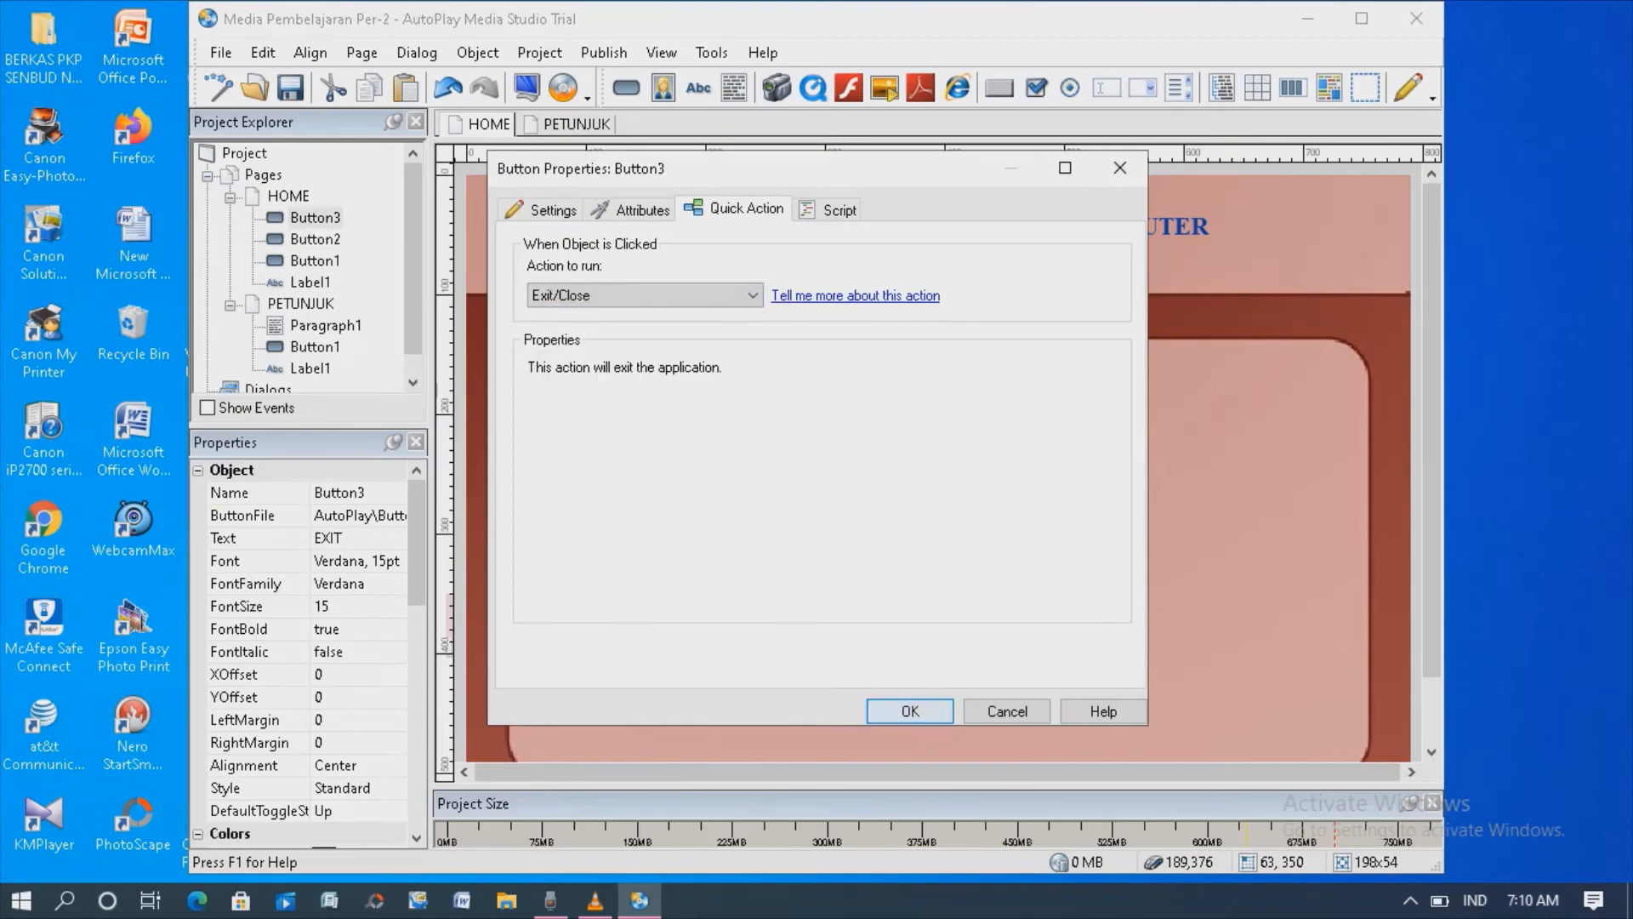
pyautogui.click(910, 711)
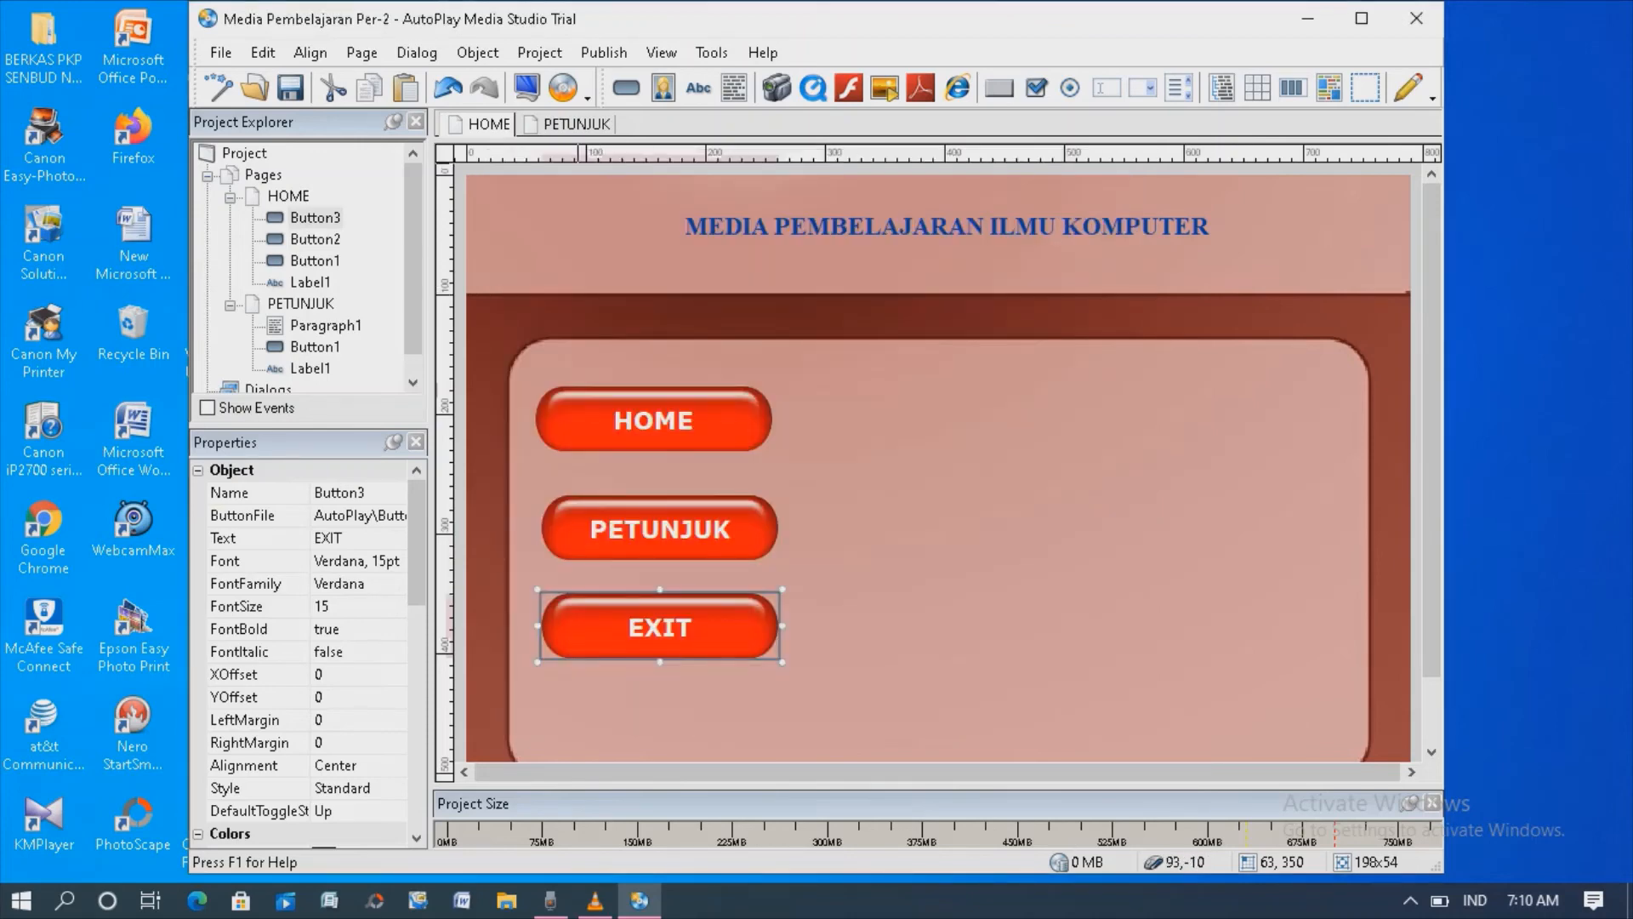
# Step: Give the BACK TO HOME button on the PETUNJUK page a Show Page quick action that opens the specific page HOME
pyautogui.click(576, 125)
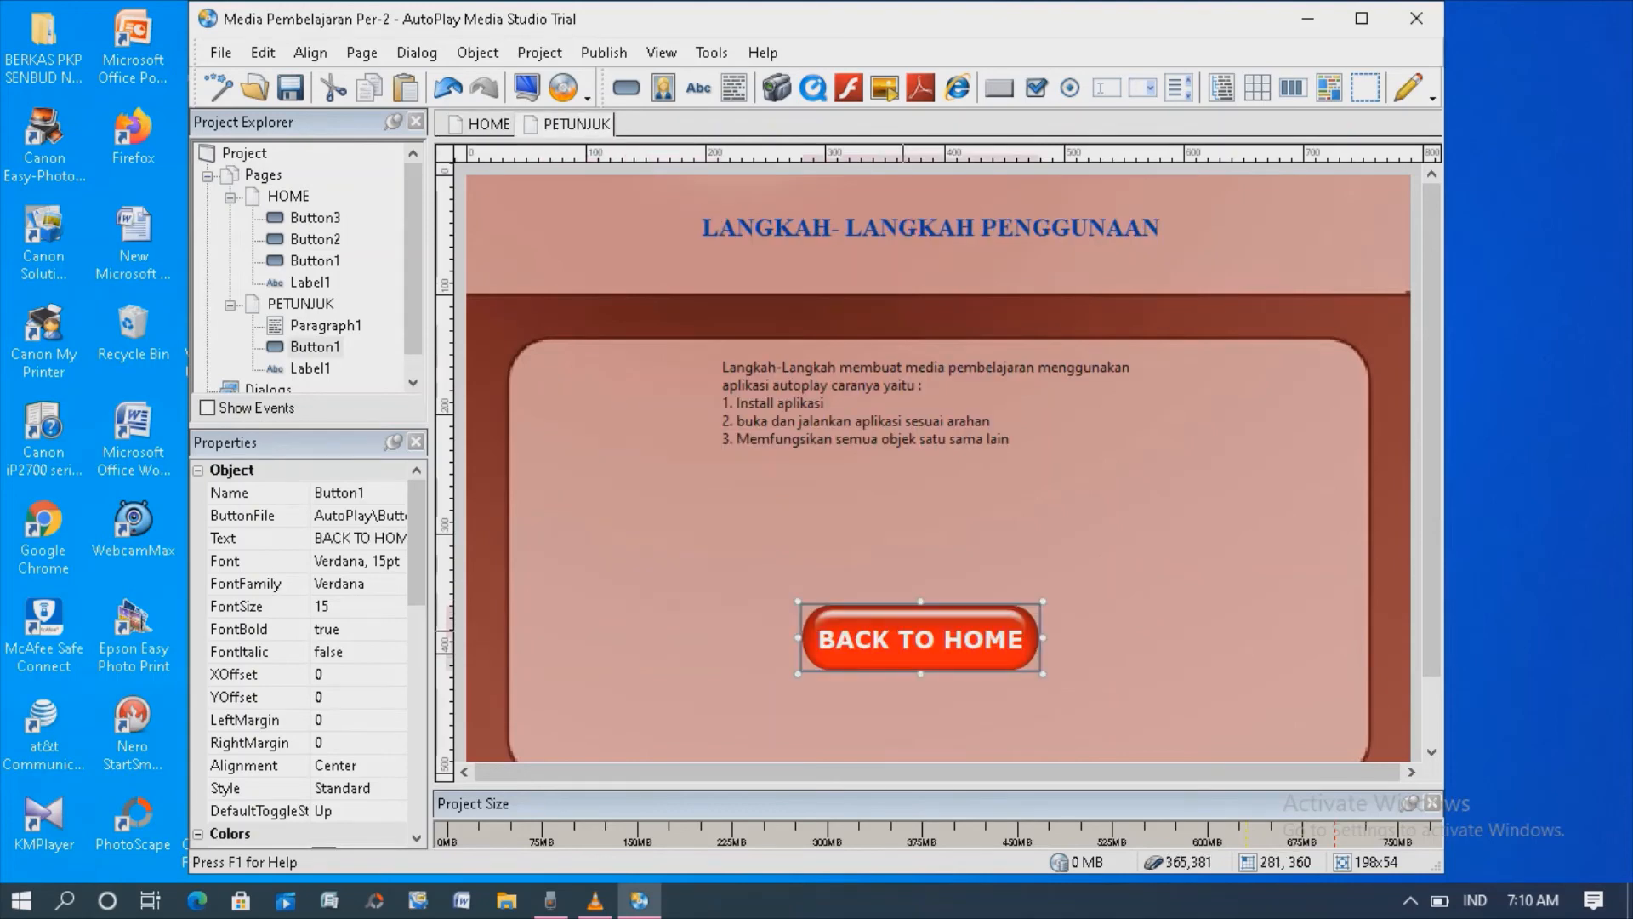
pyautogui.doubleClick(903, 633)
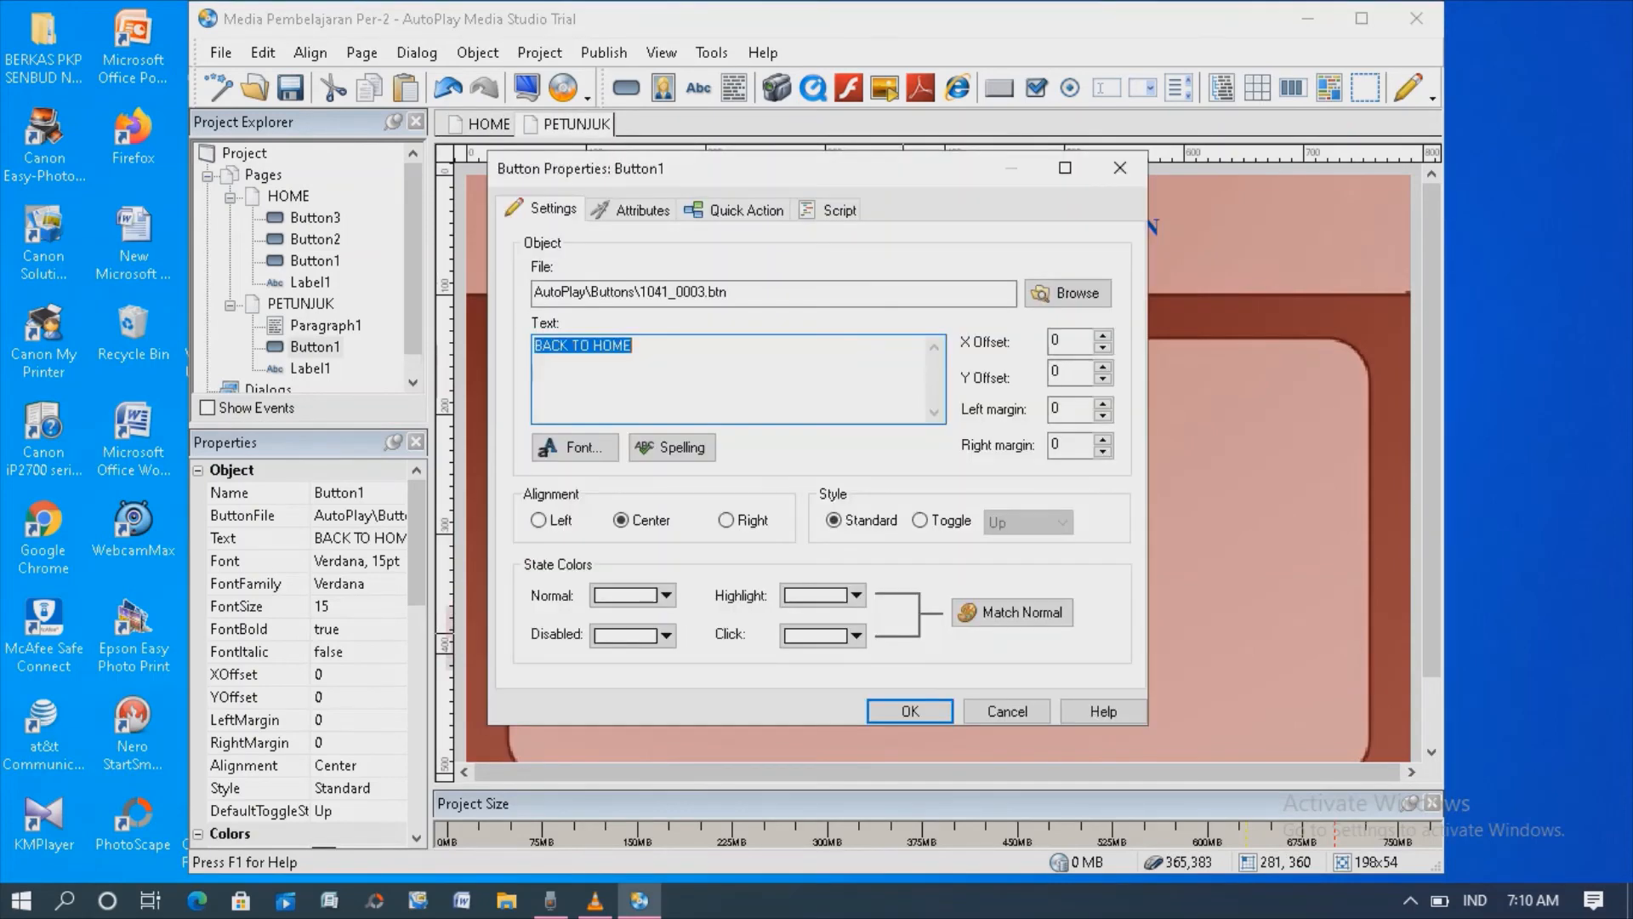
pyautogui.click(735, 210)
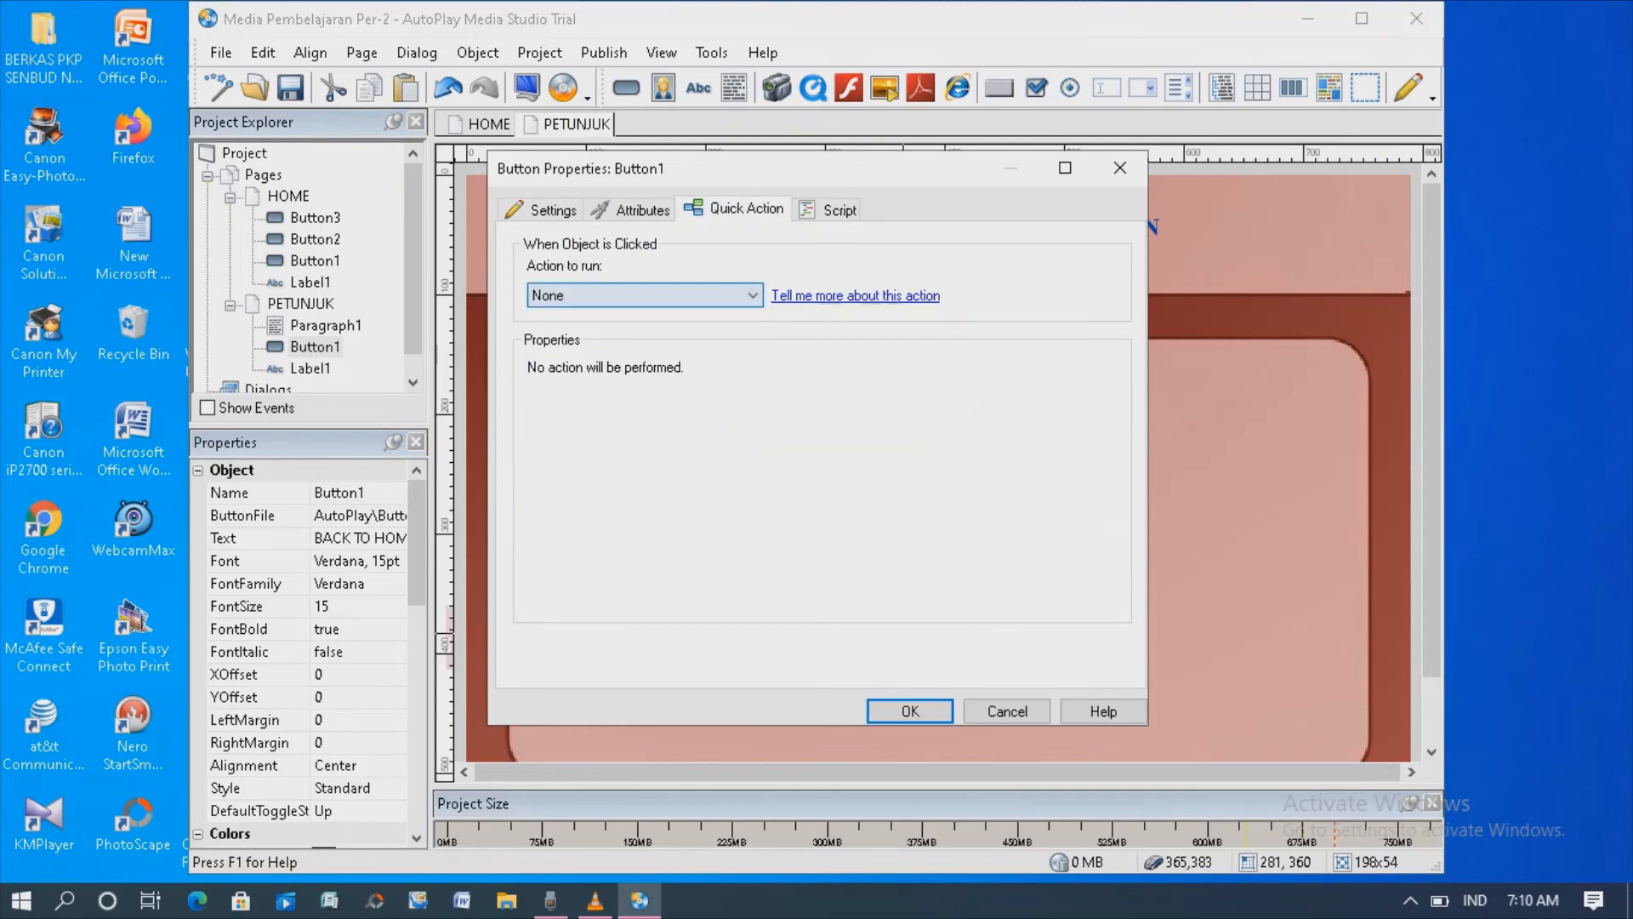
pyautogui.click(644, 295)
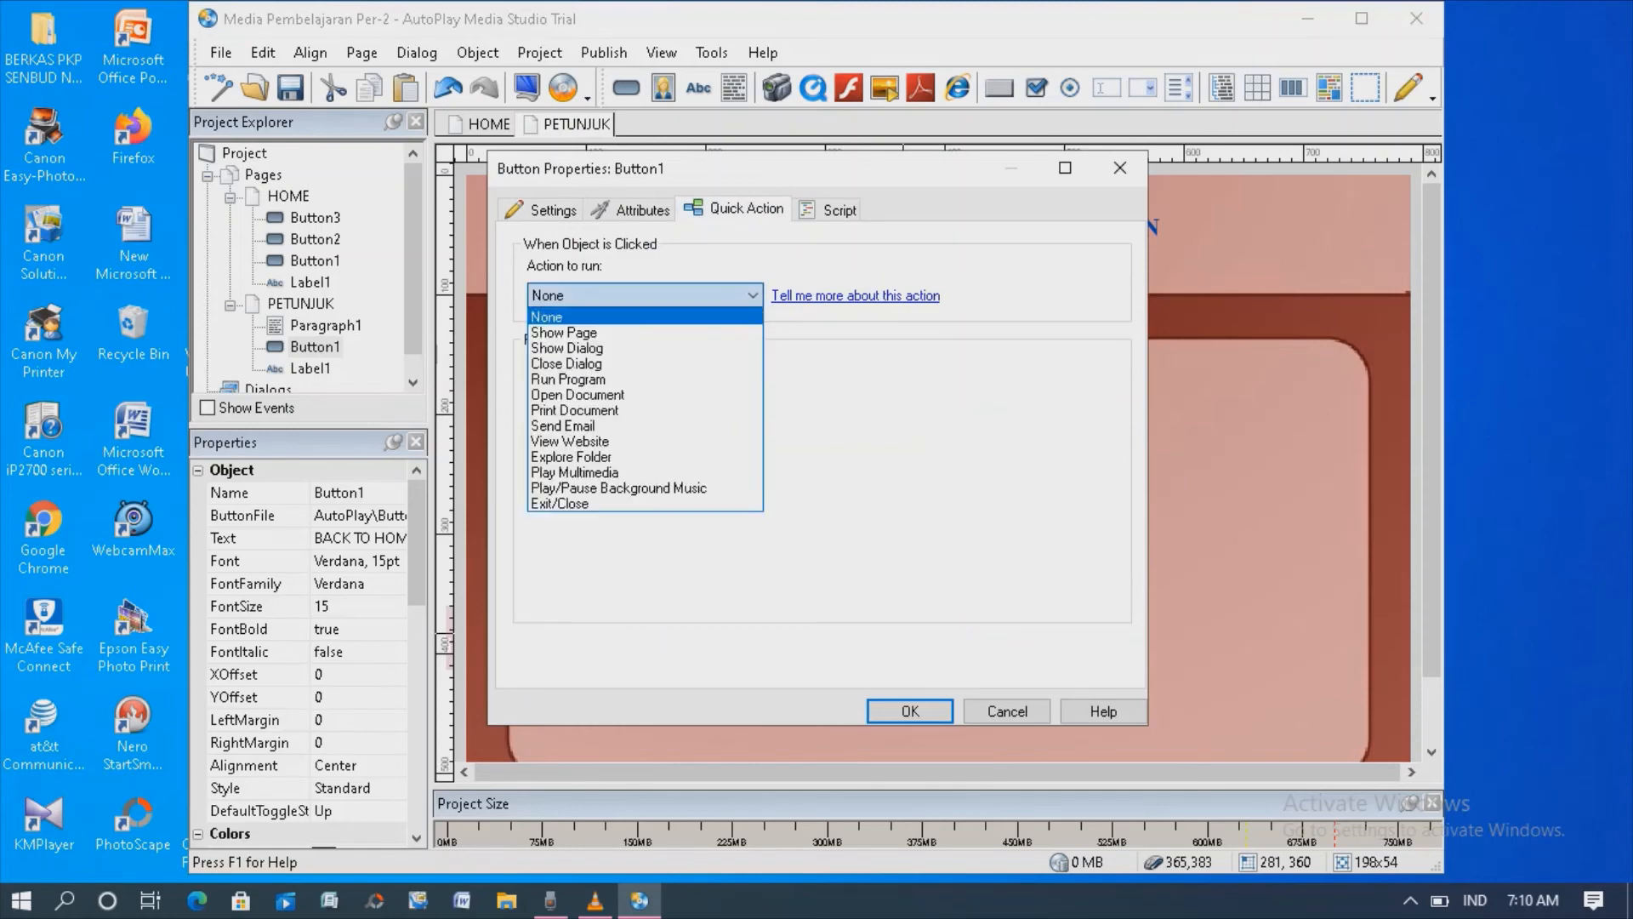
pyautogui.click(564, 333)
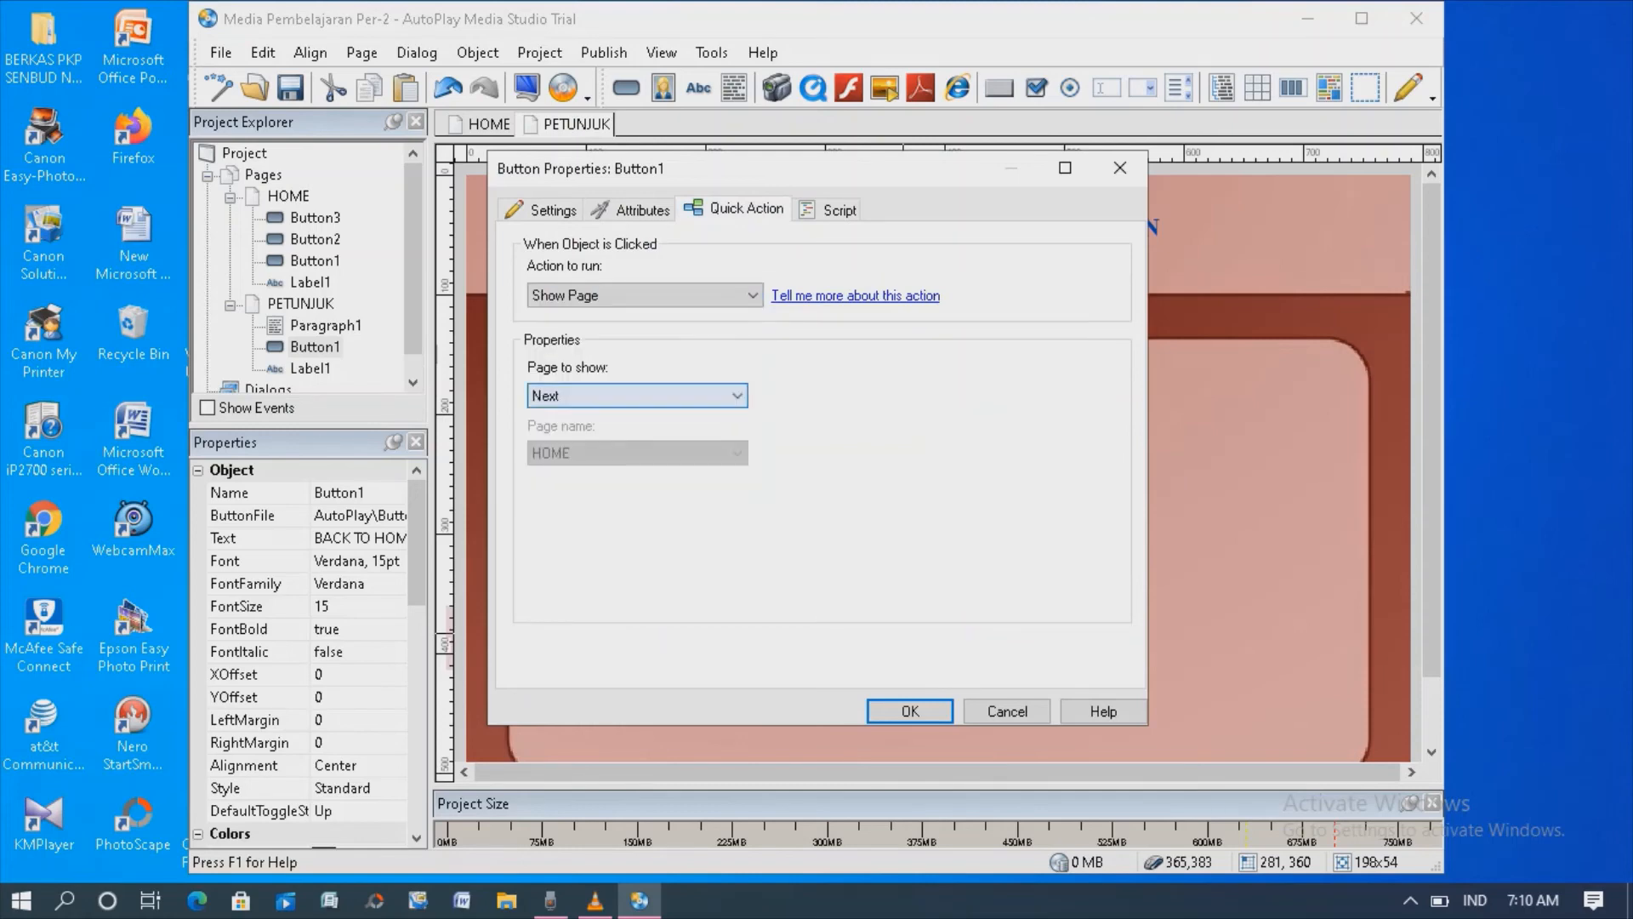
pyautogui.click(637, 395)
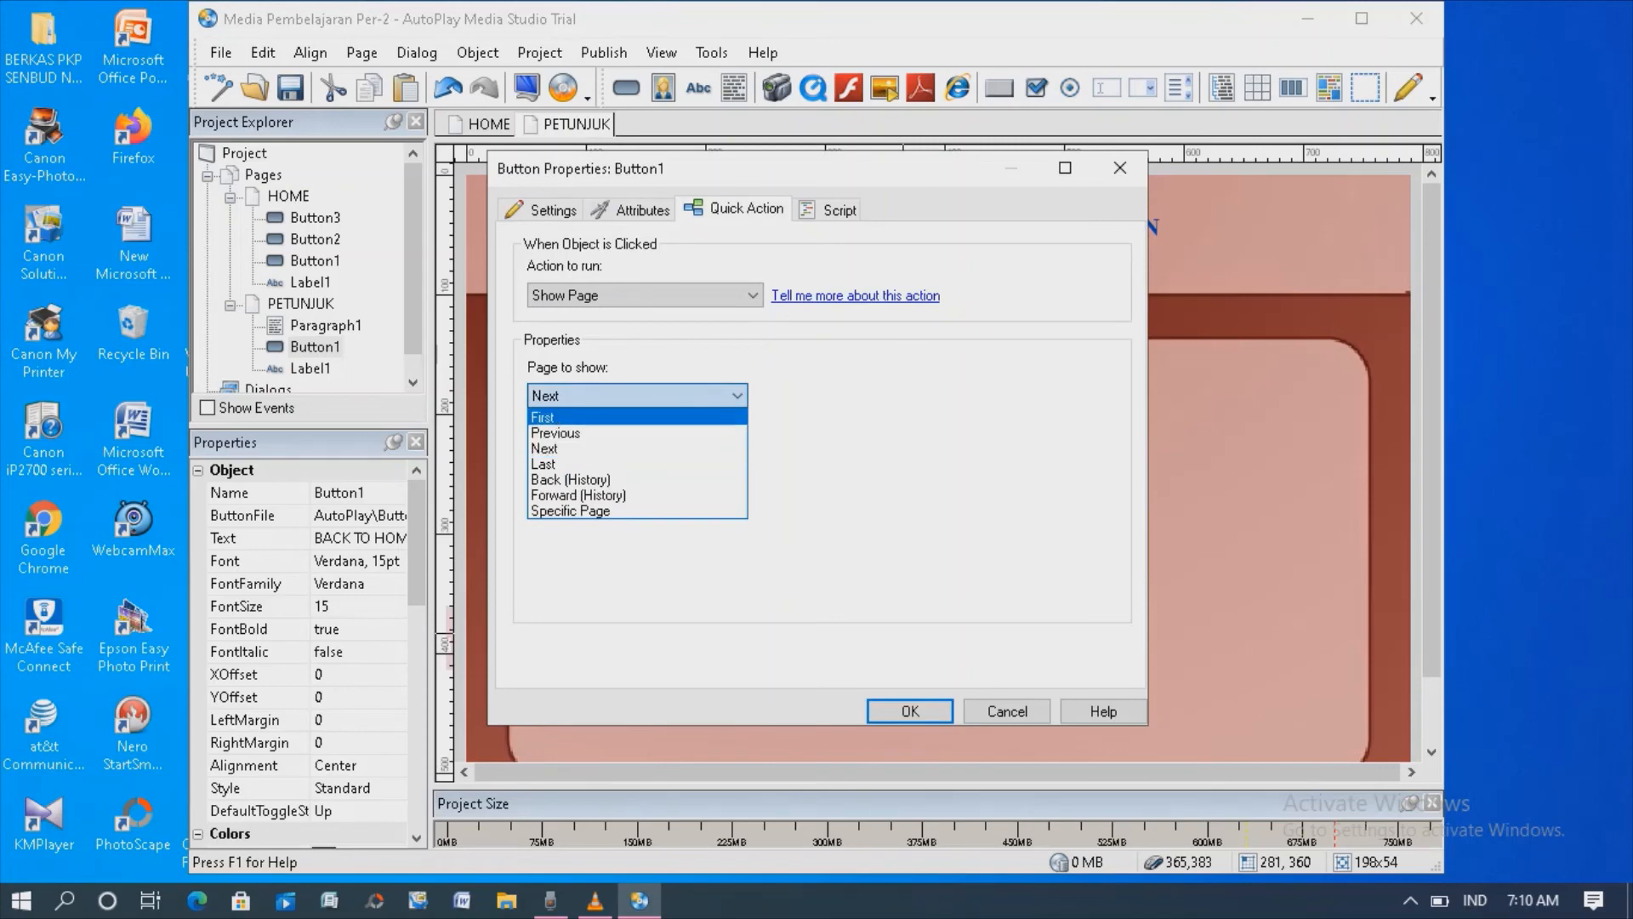
pyautogui.click(570, 511)
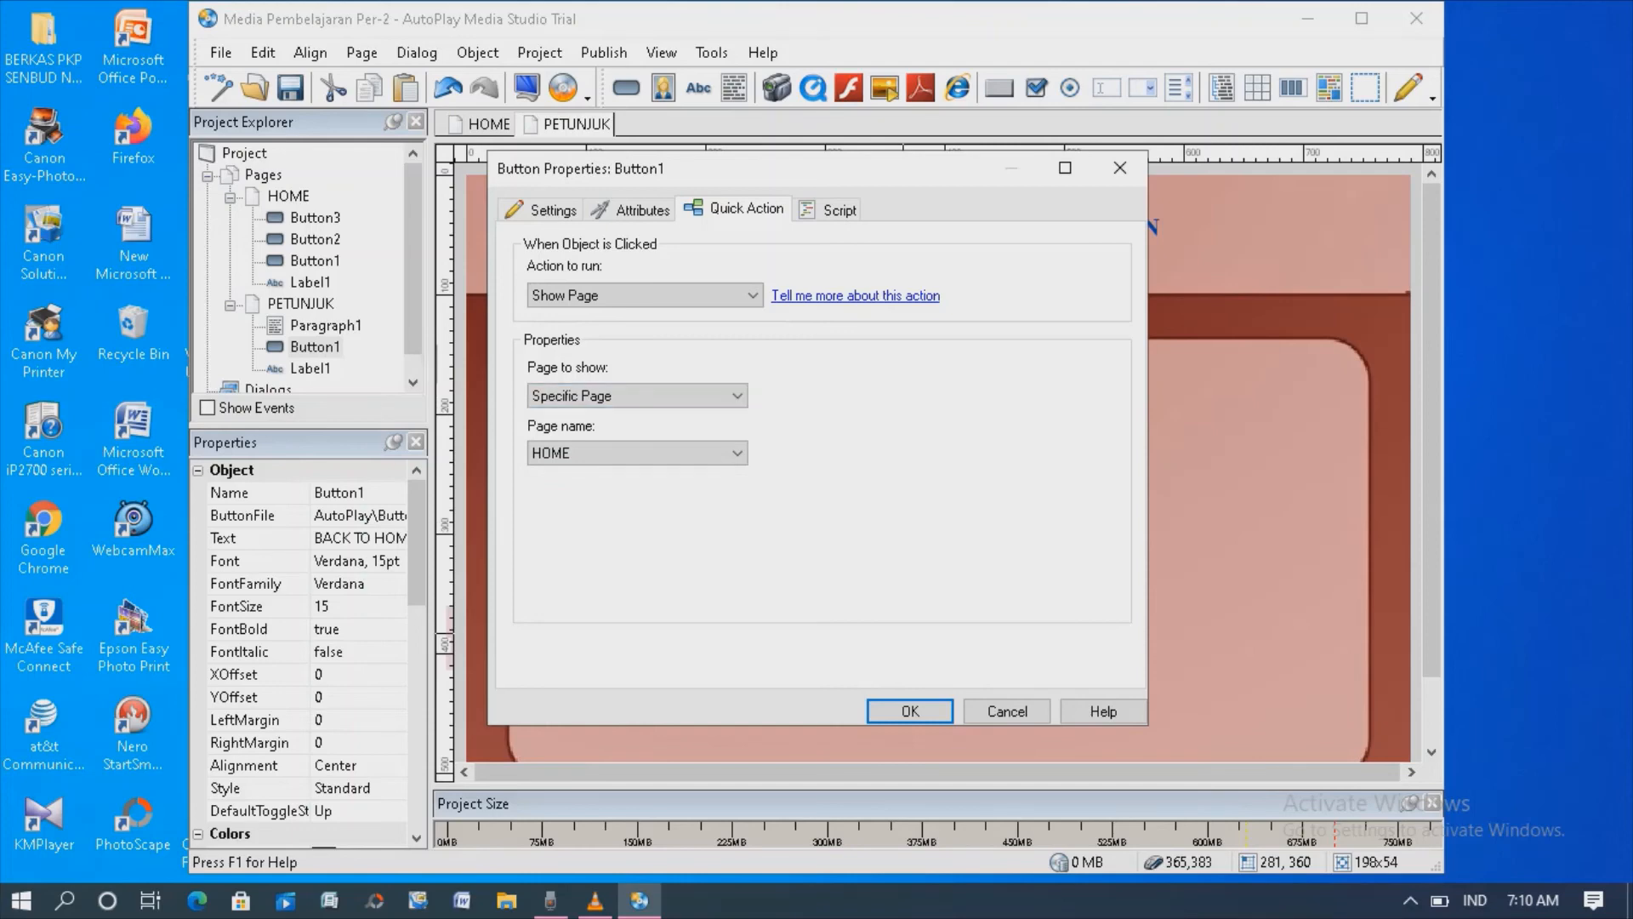
pyautogui.click(637, 452)
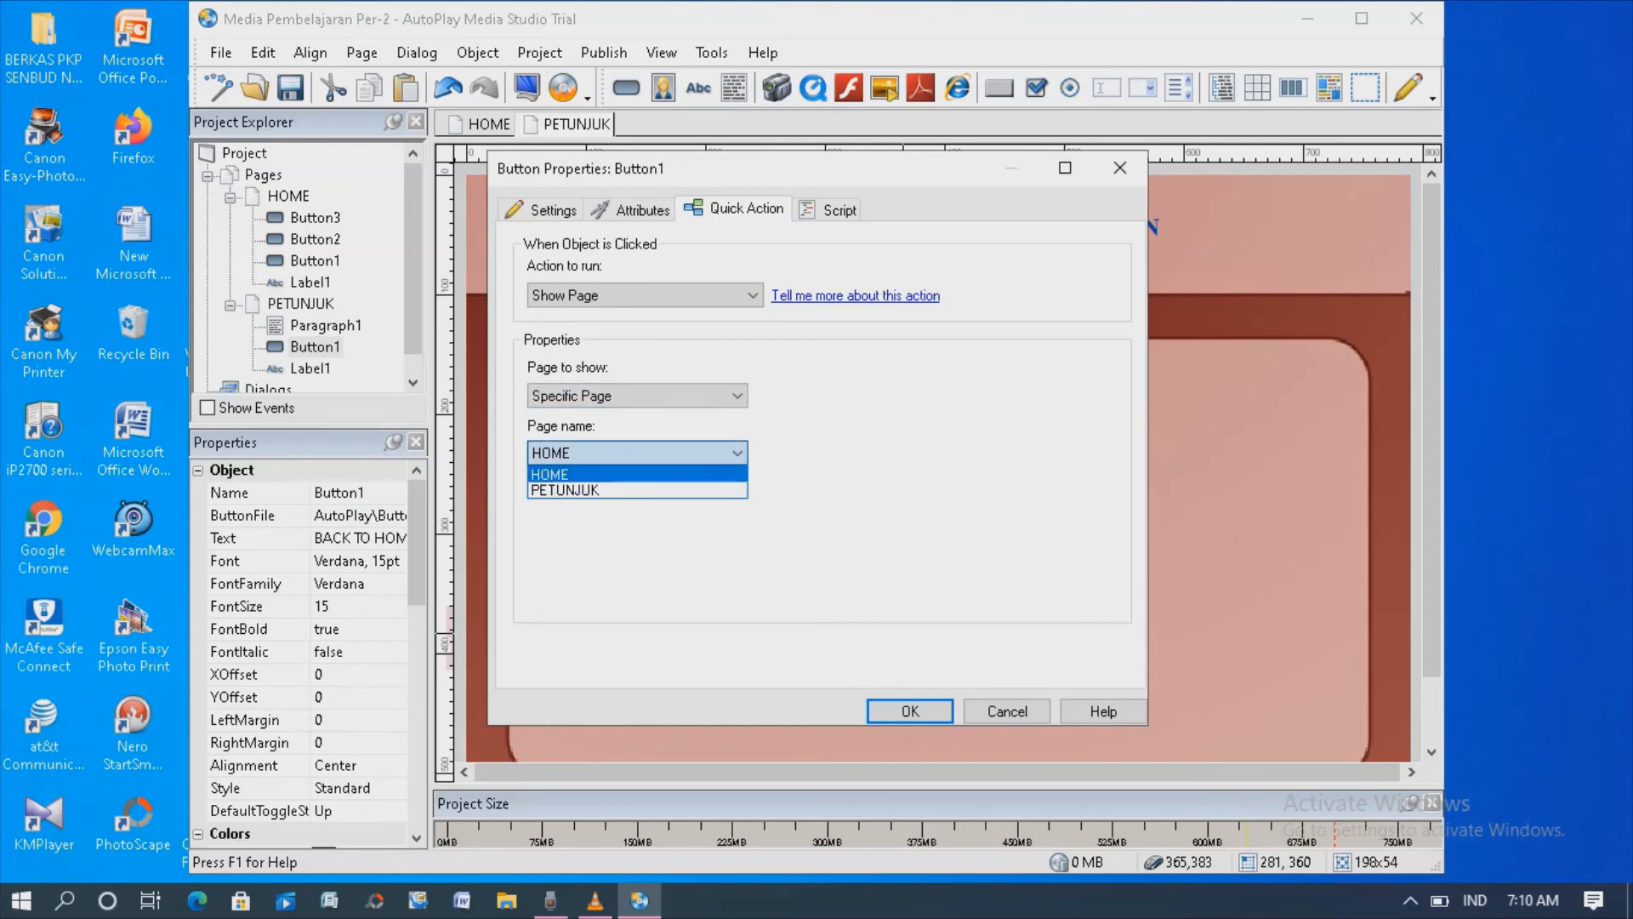
pyautogui.click(595, 474)
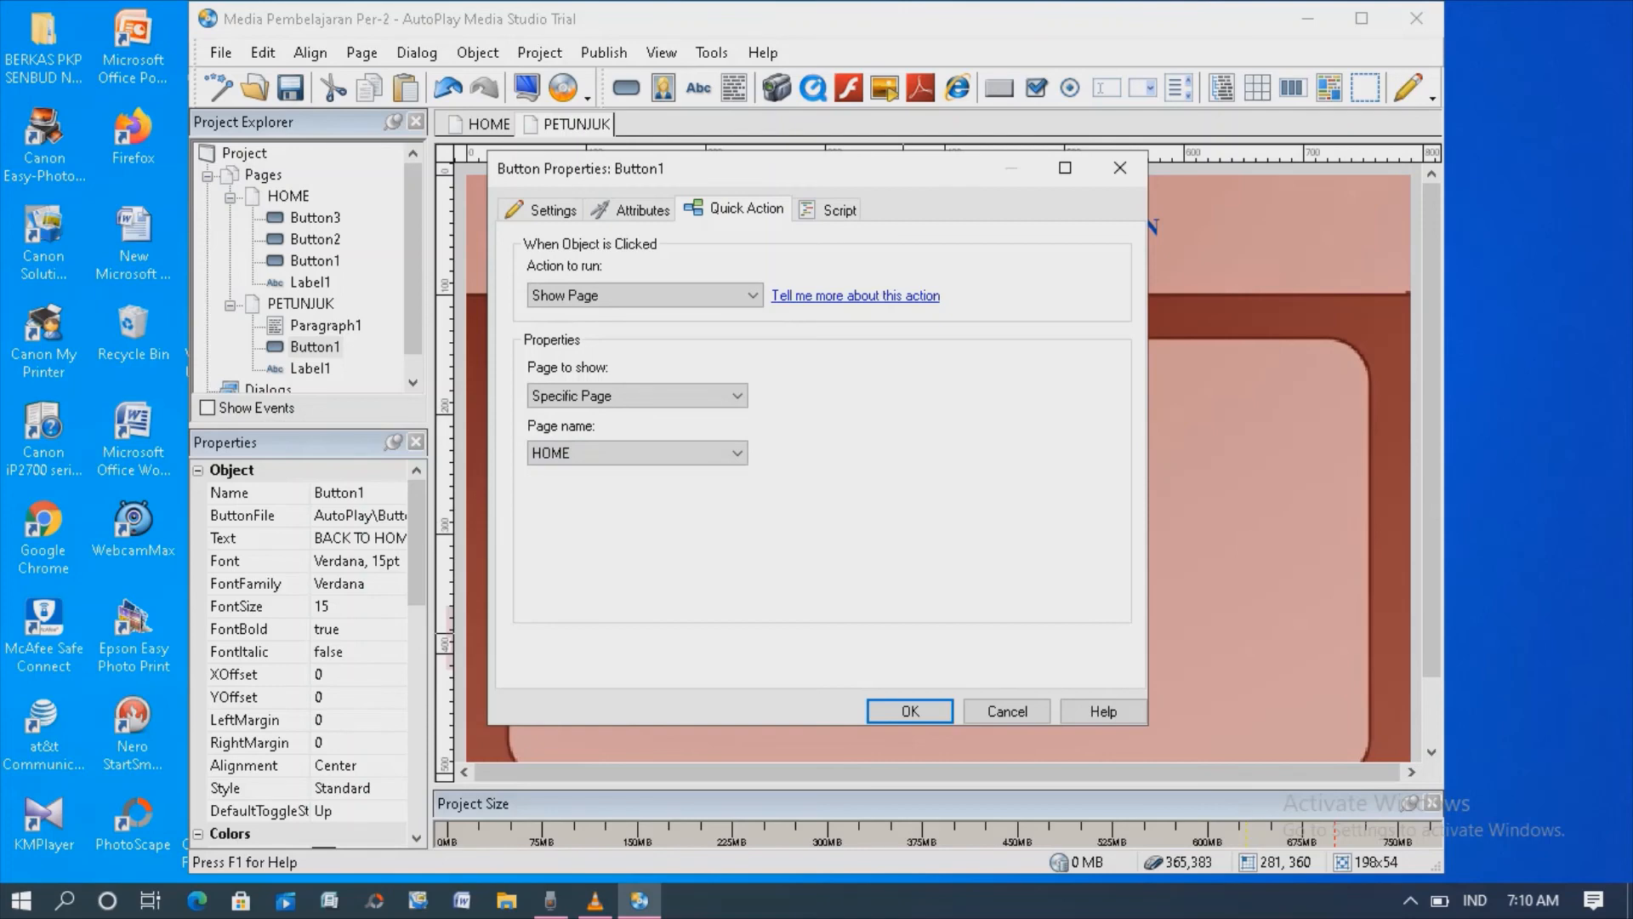
pyautogui.press('Return')
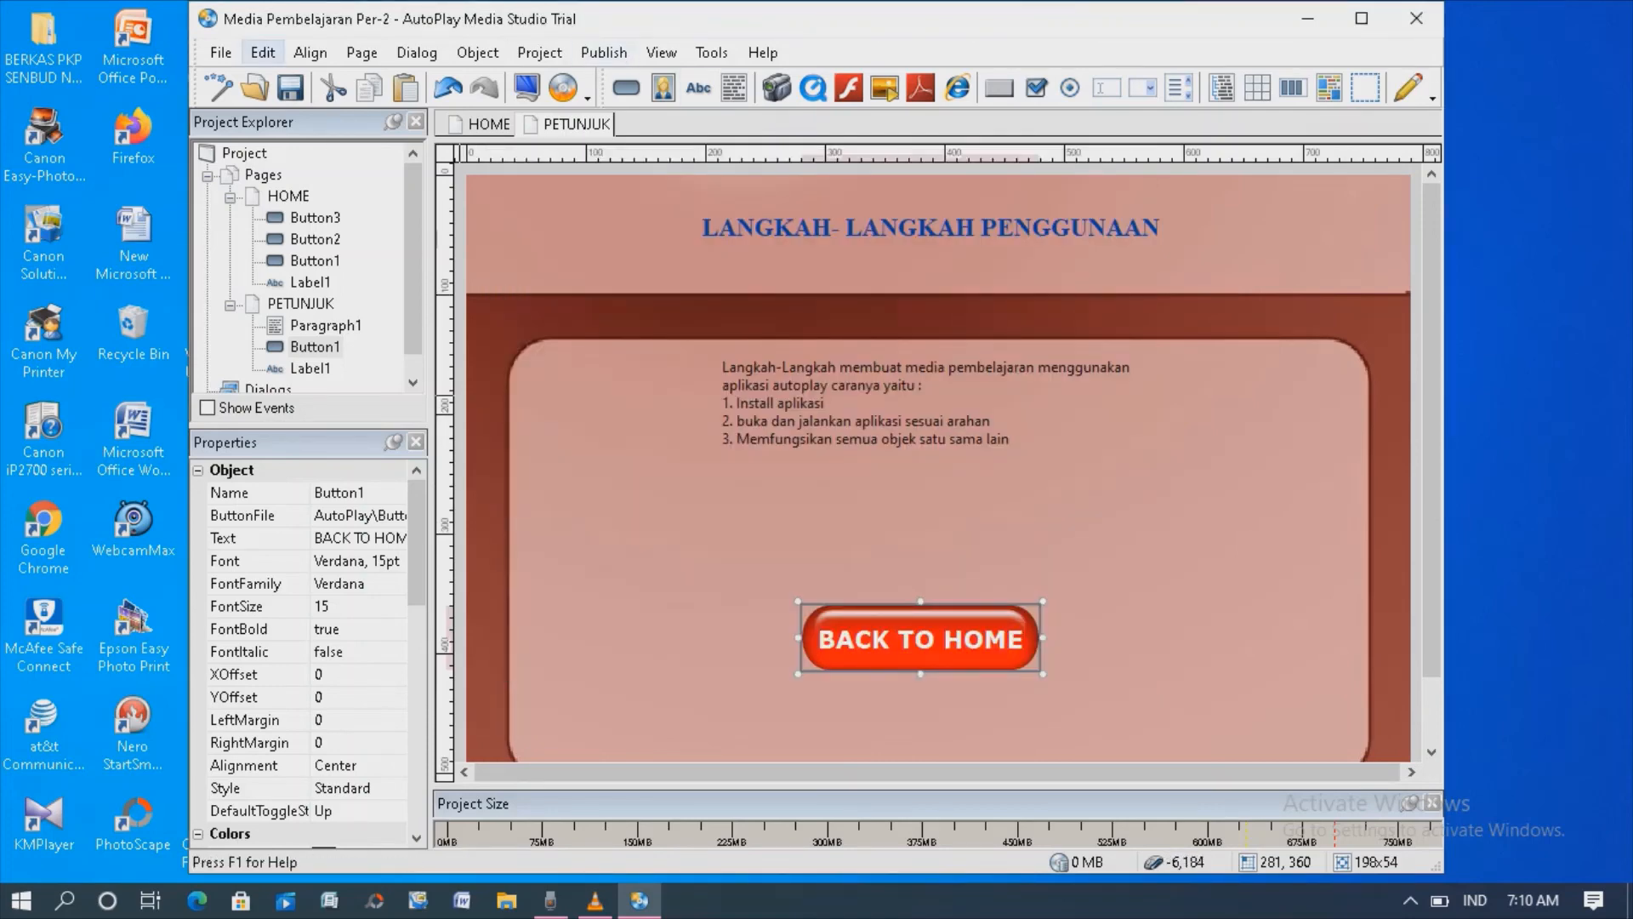
# Step: Preview the project from the HOME page, dismiss the demo notice and minimize the editor window behind the preview
pyautogui.click(489, 125)
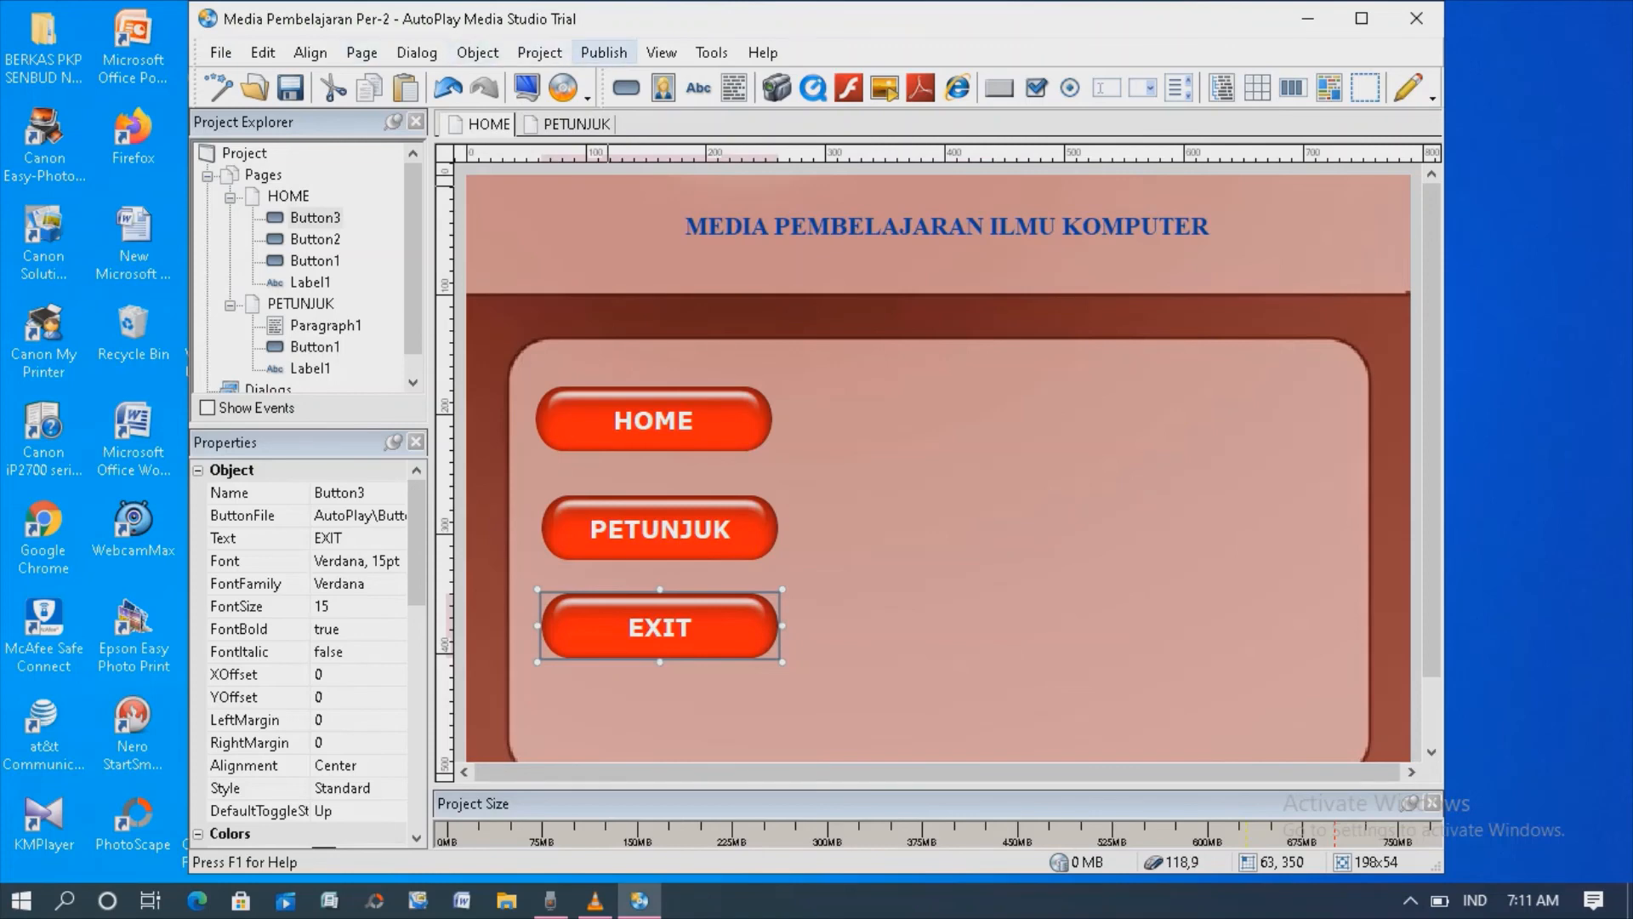
pyautogui.click(604, 51)
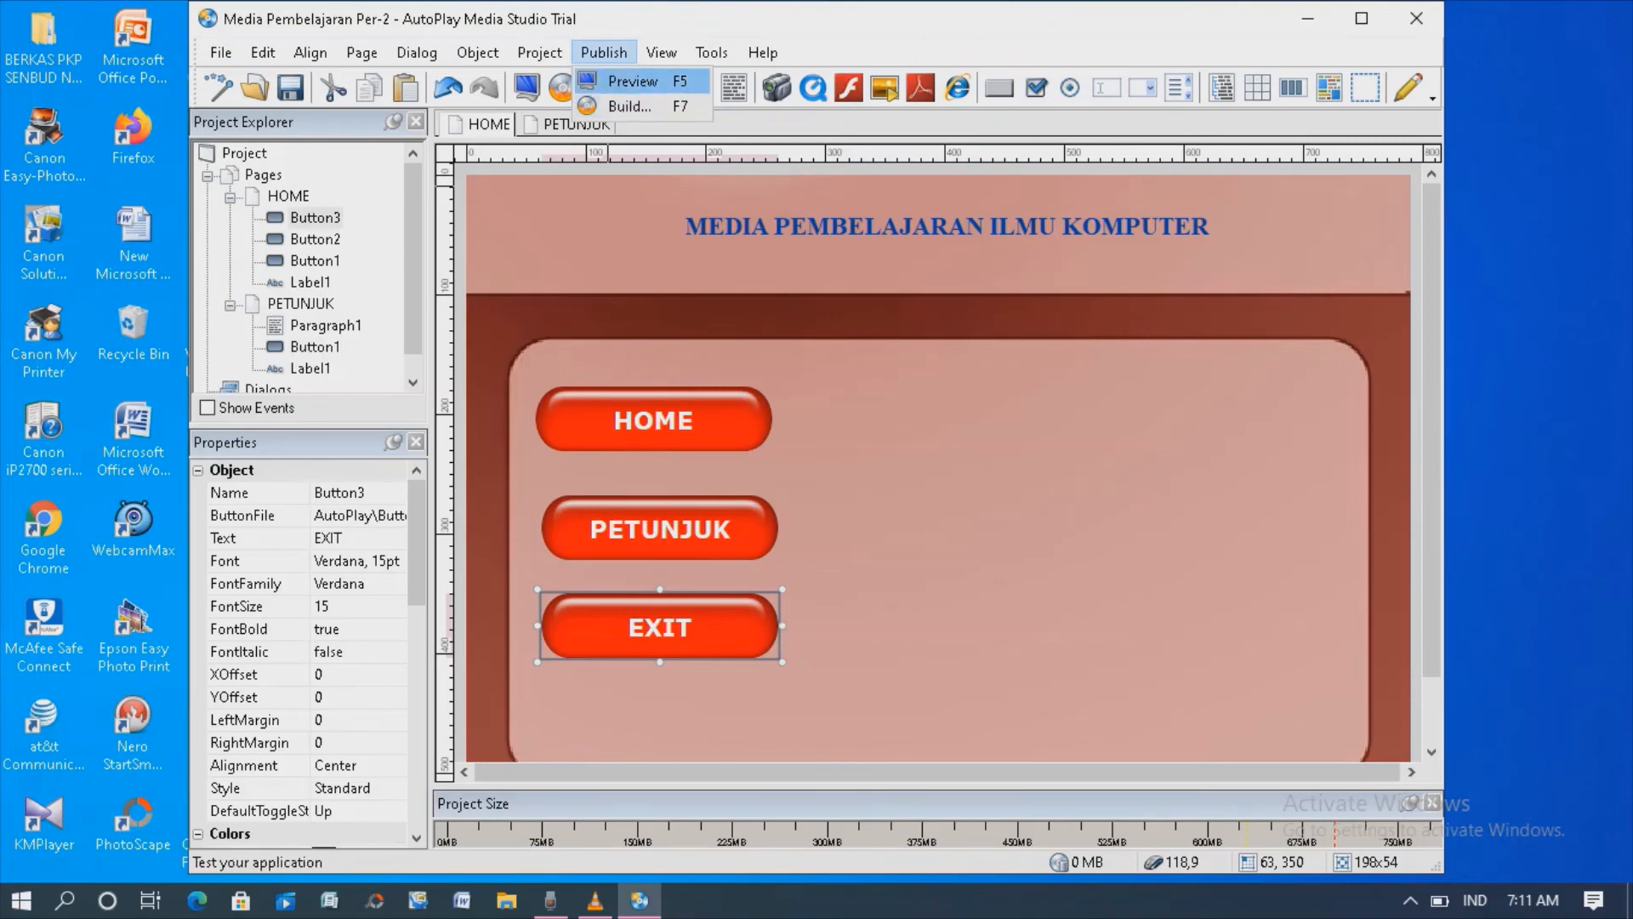
pyautogui.click(633, 82)
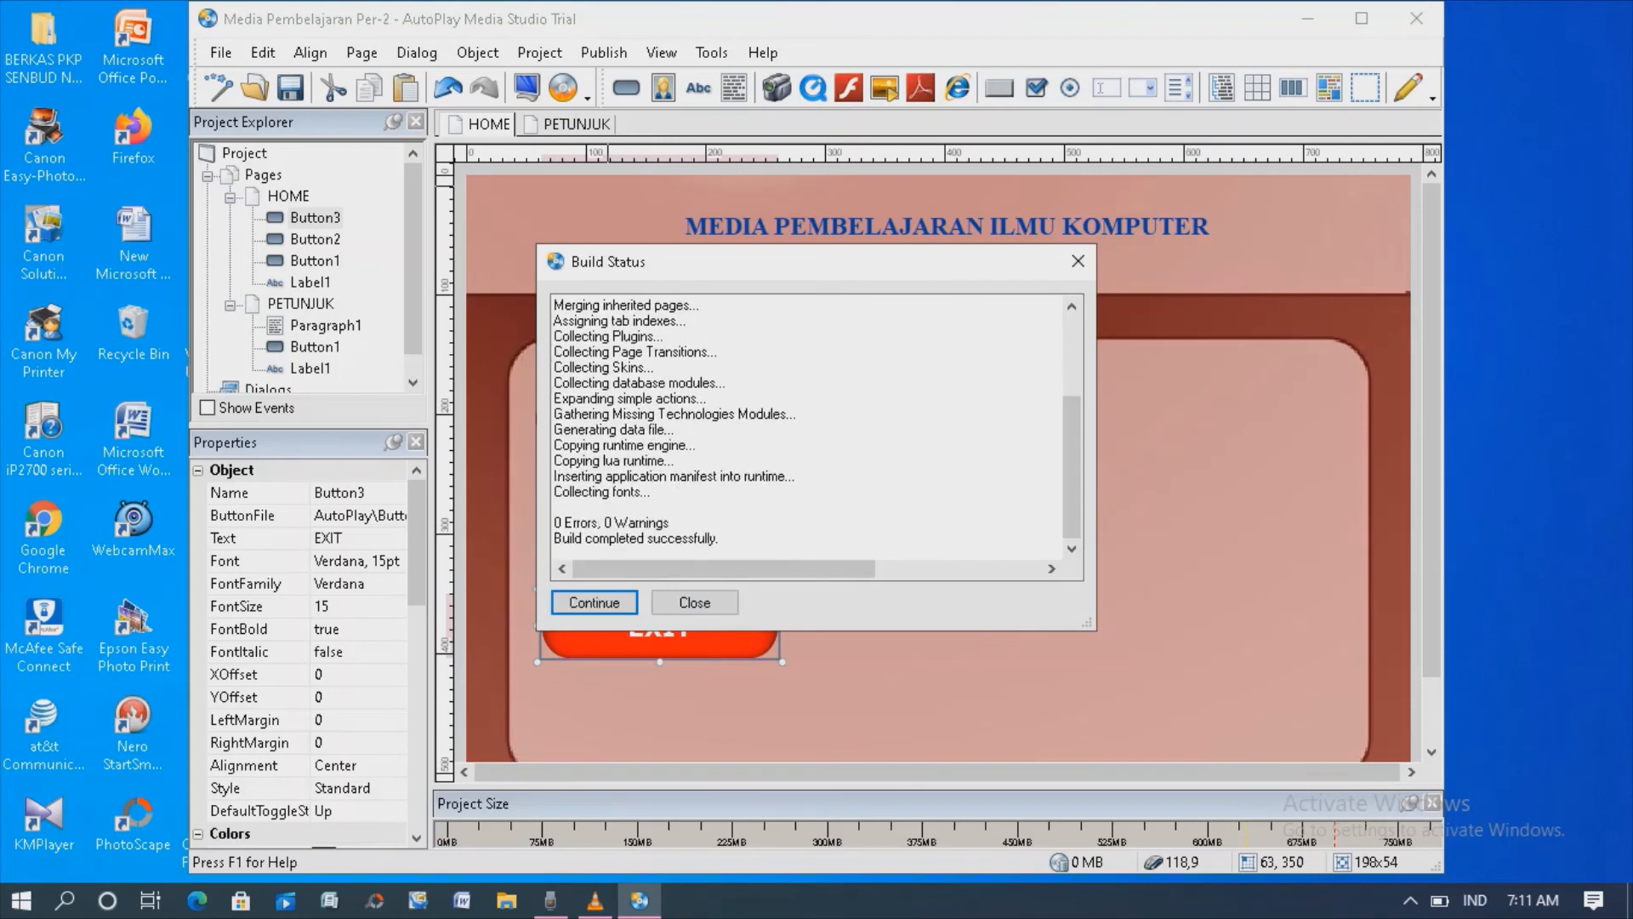
pyautogui.click(620, 603)
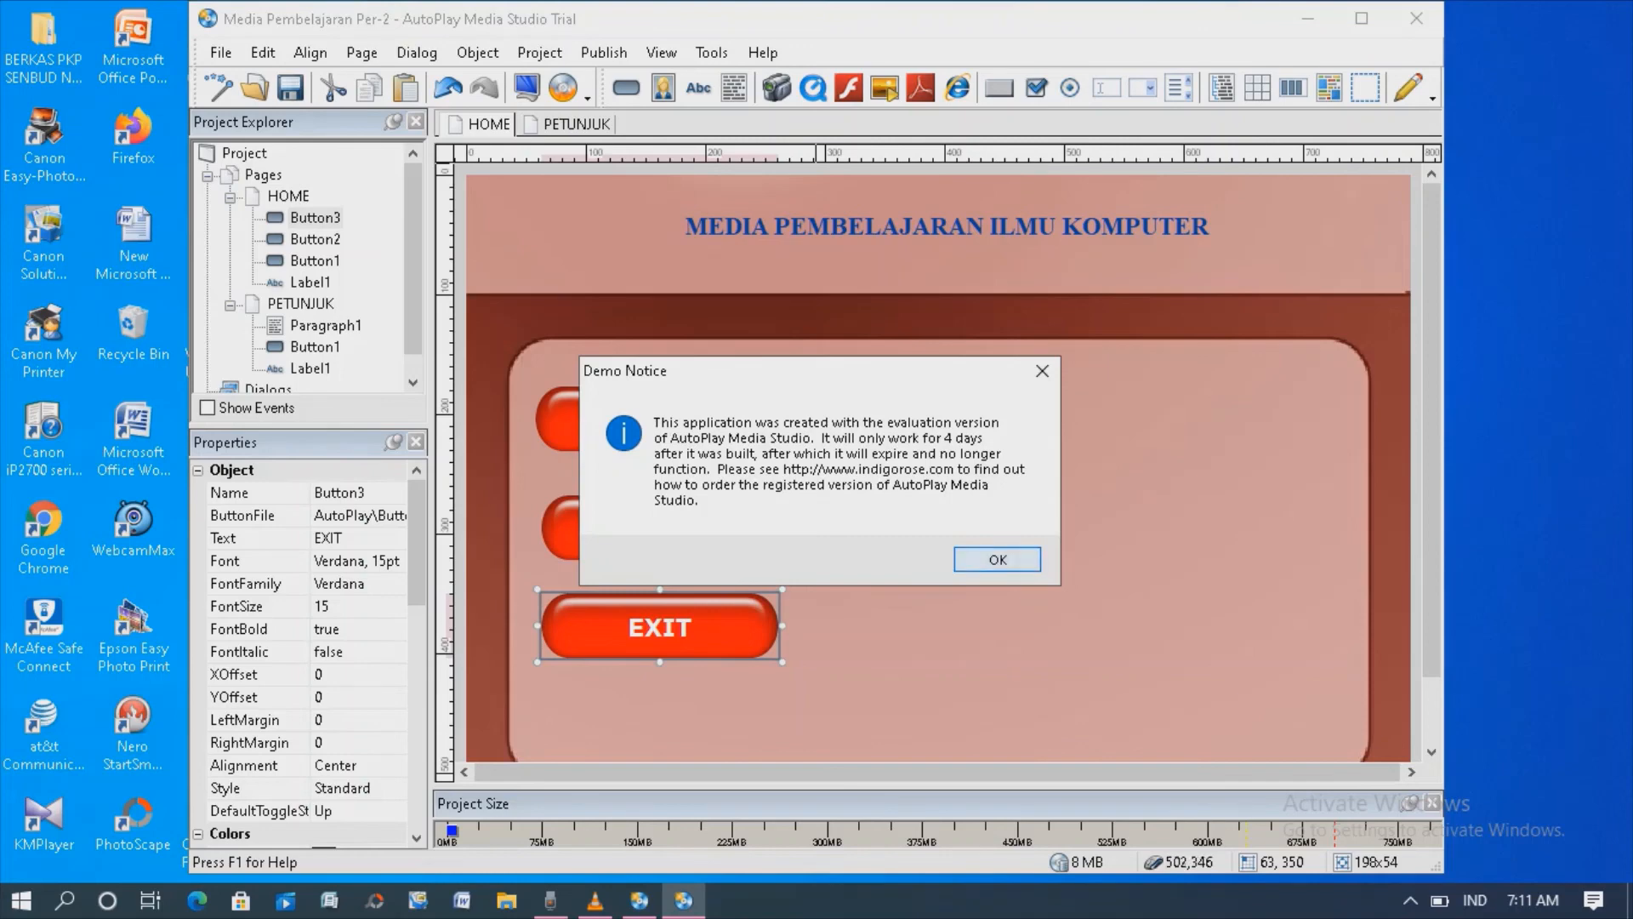
pyautogui.press('Return')
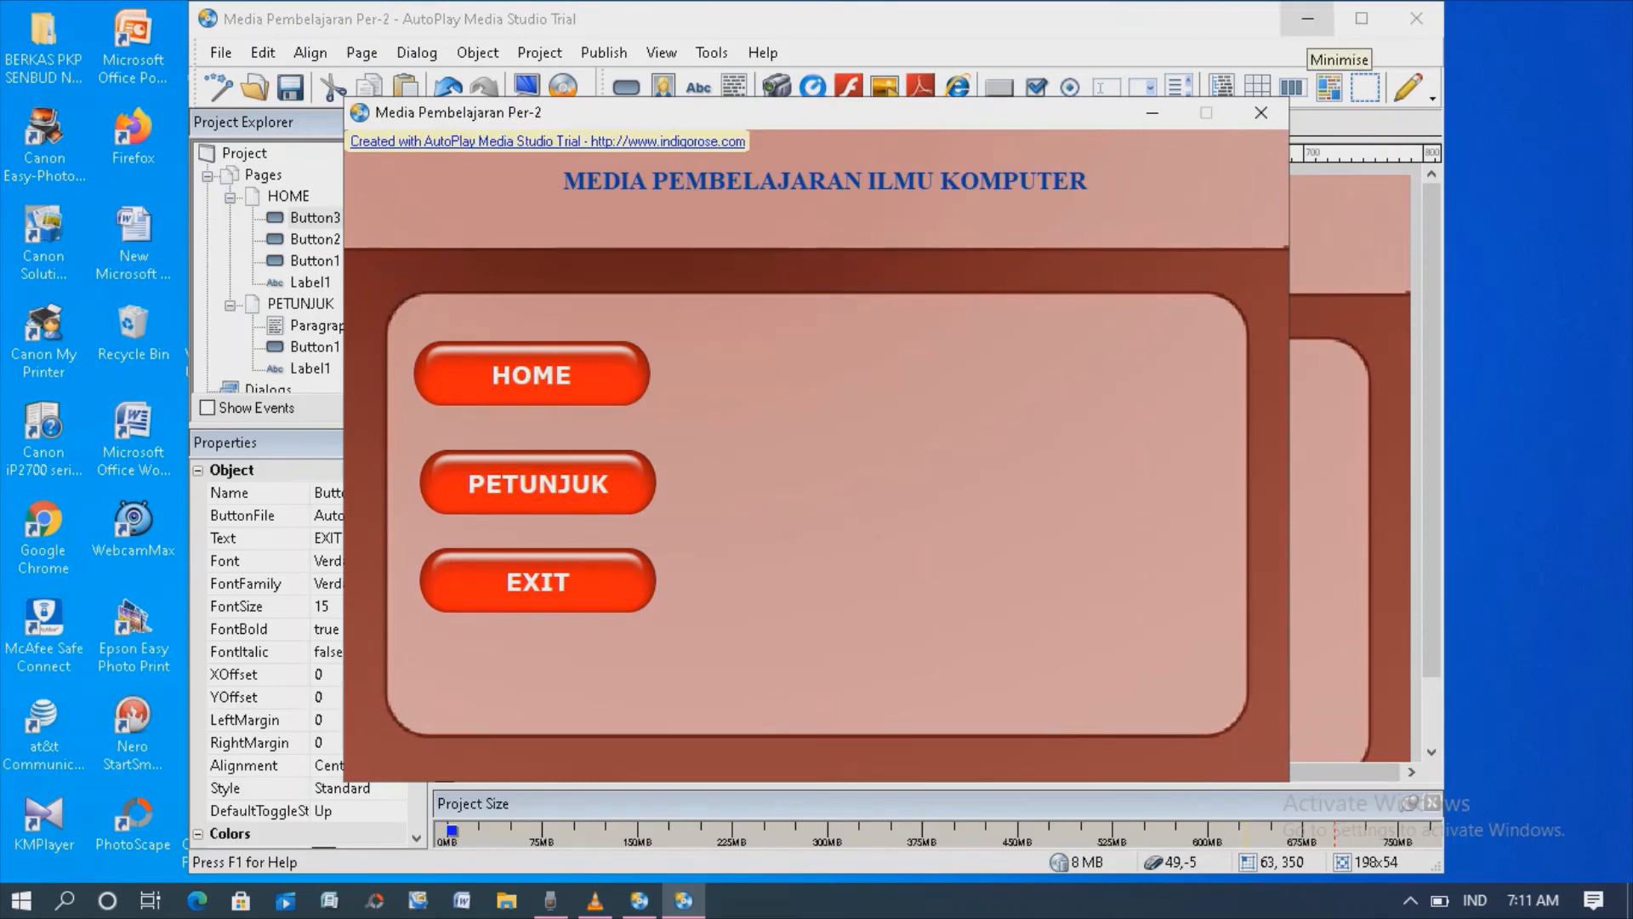
pyautogui.click(1308, 18)
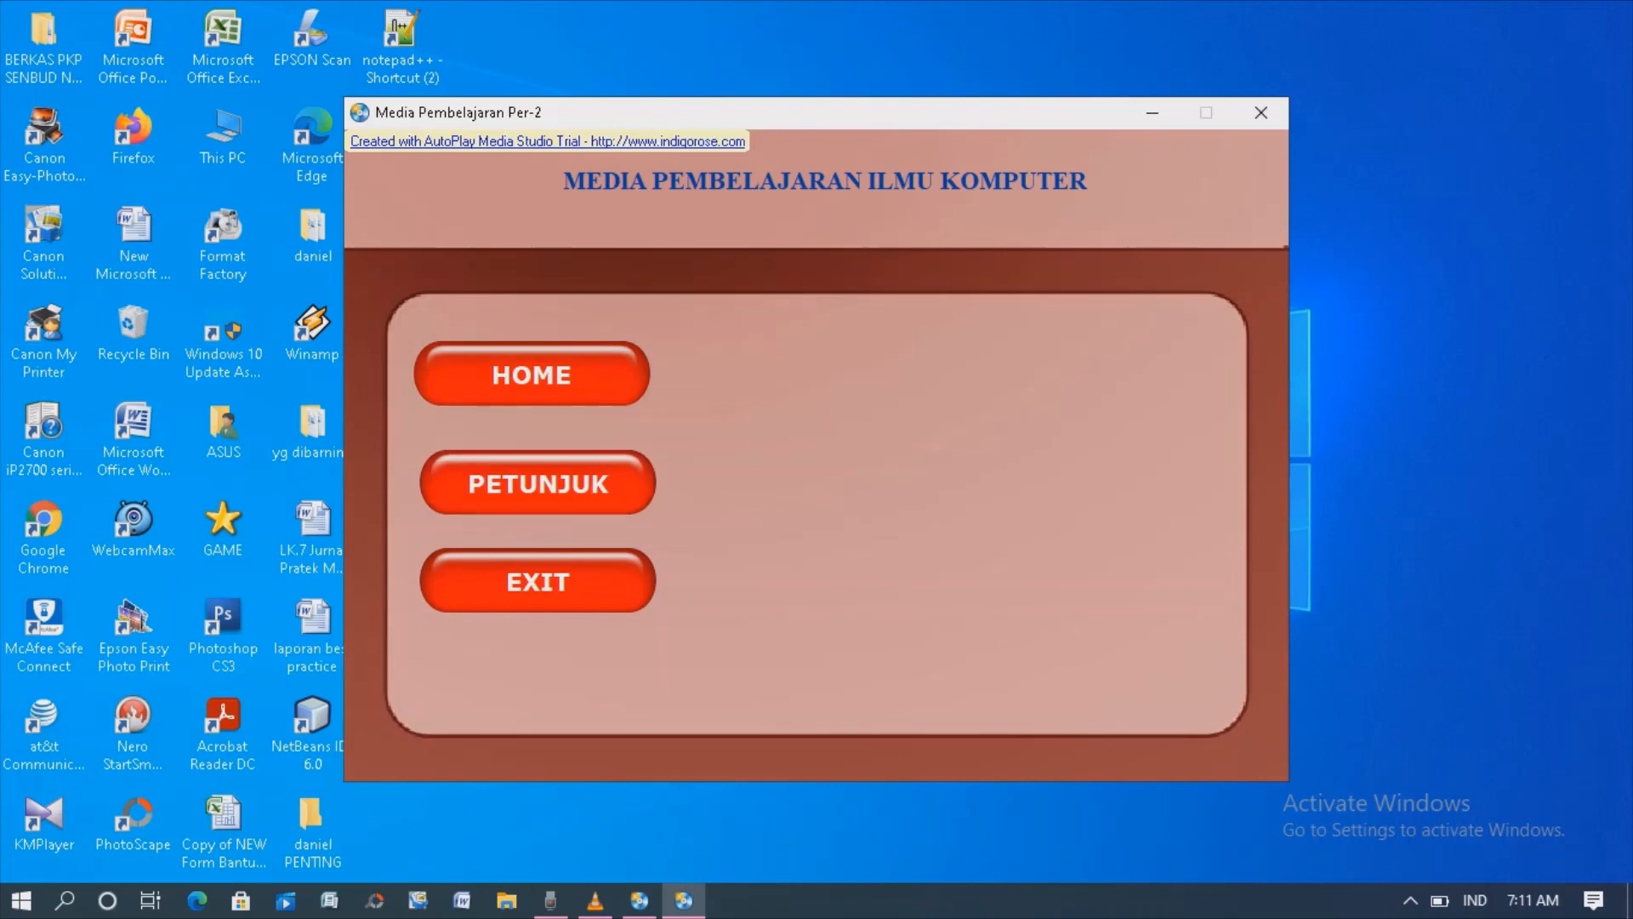
# Step: Test the preview's PETUNJUK and BACK TO HOME buttons twice, and quit the preview with its EXIT button
pyautogui.click(537, 483)
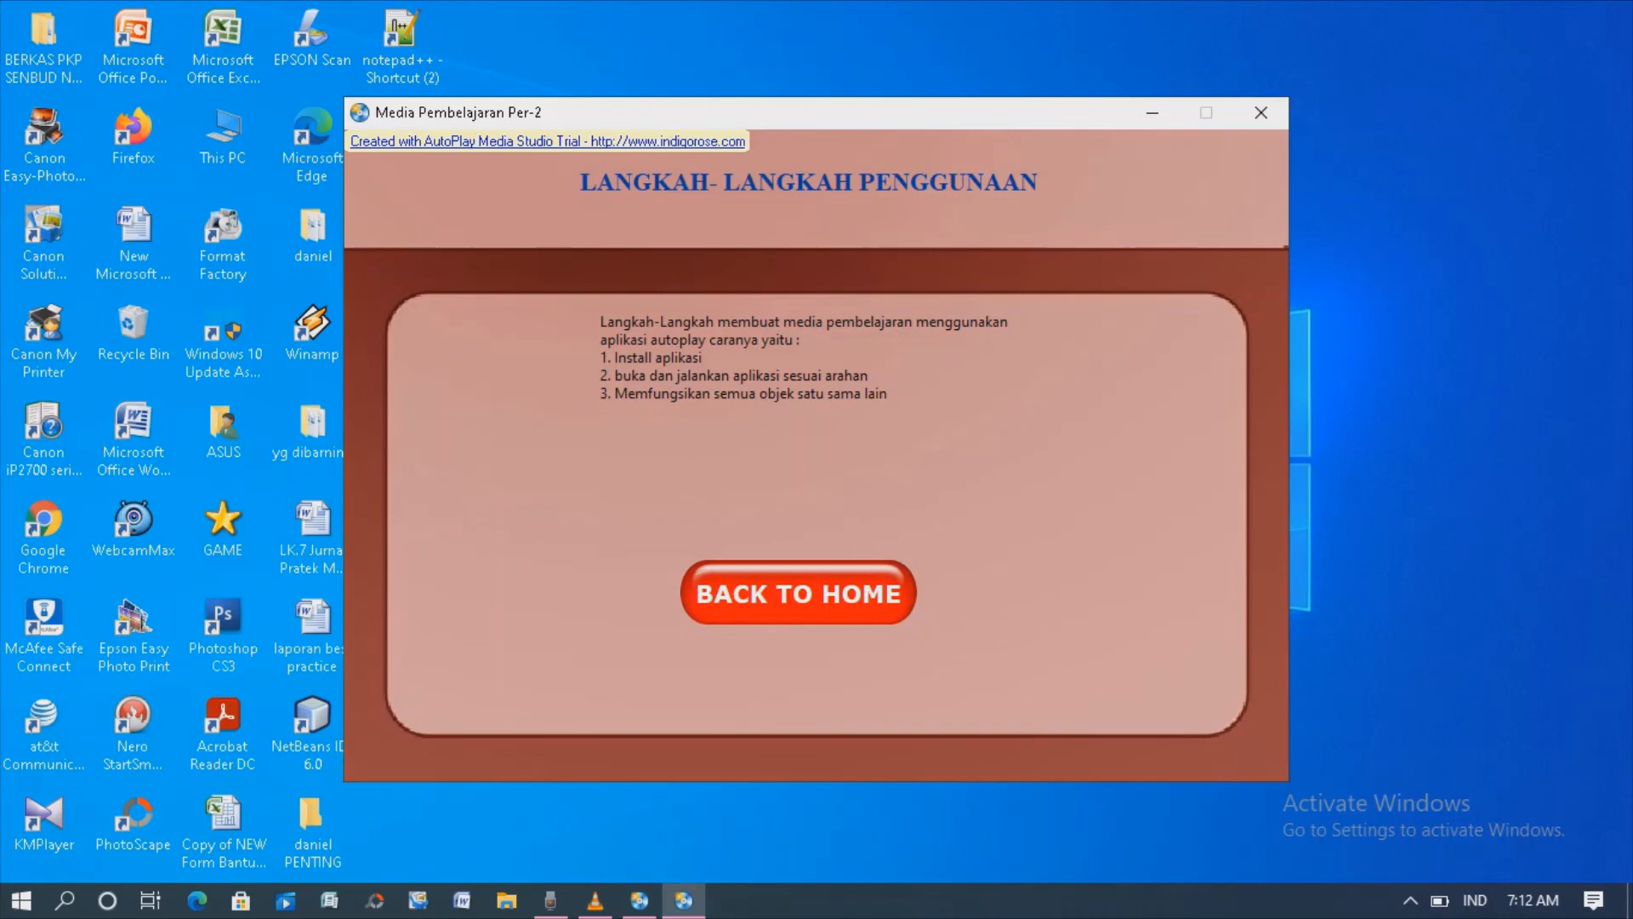
pyautogui.click(799, 593)
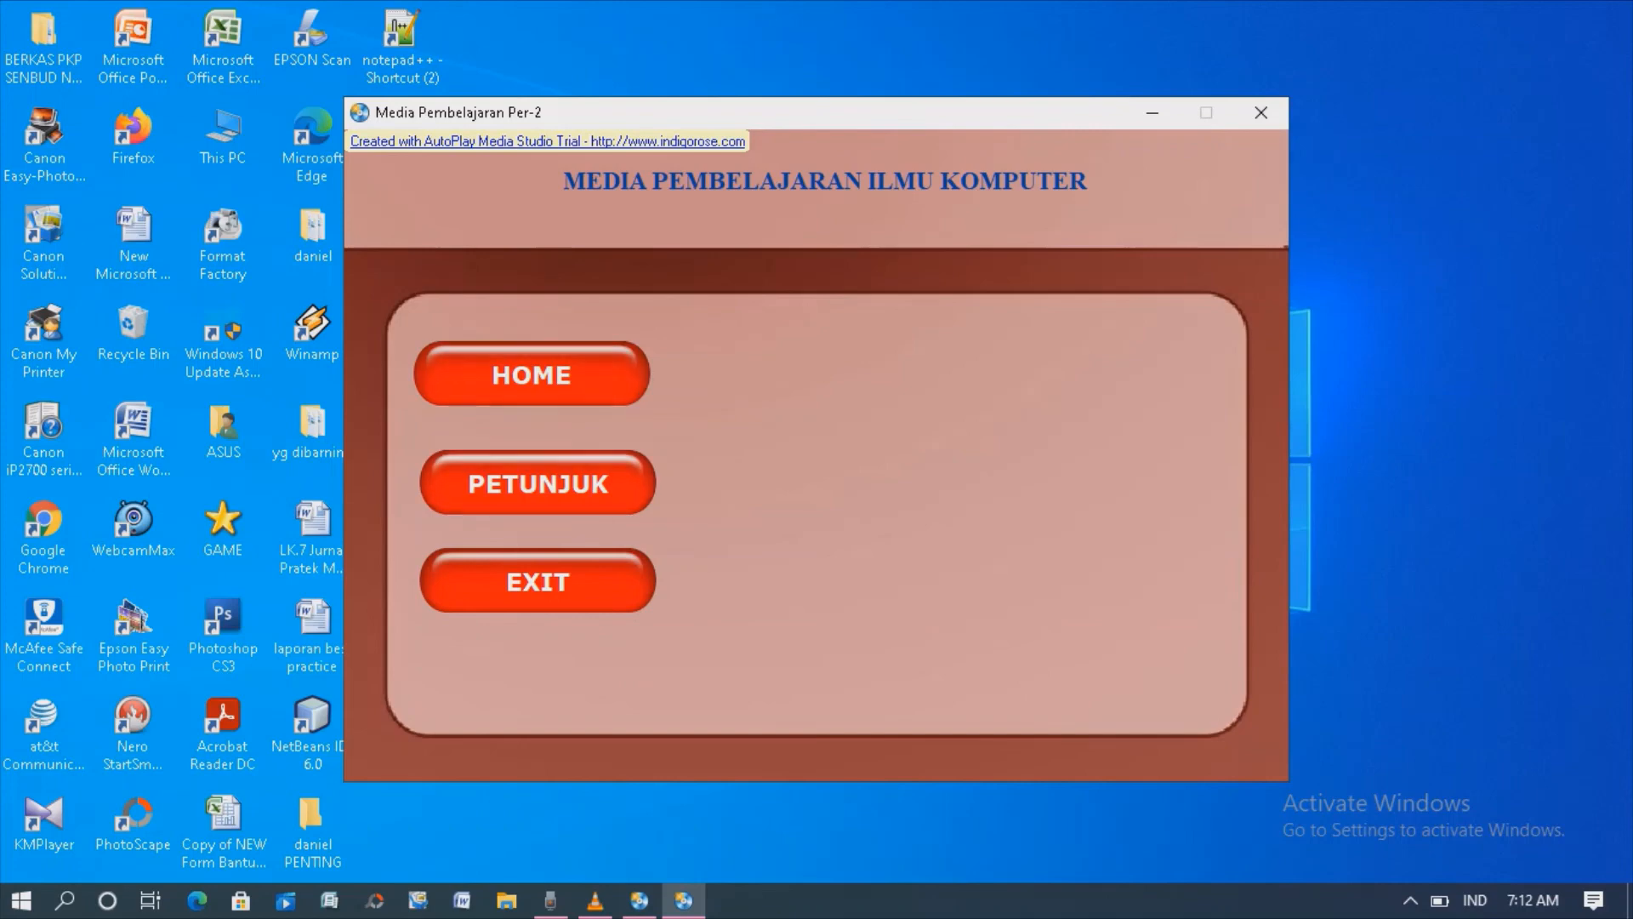
pyautogui.click(538, 483)
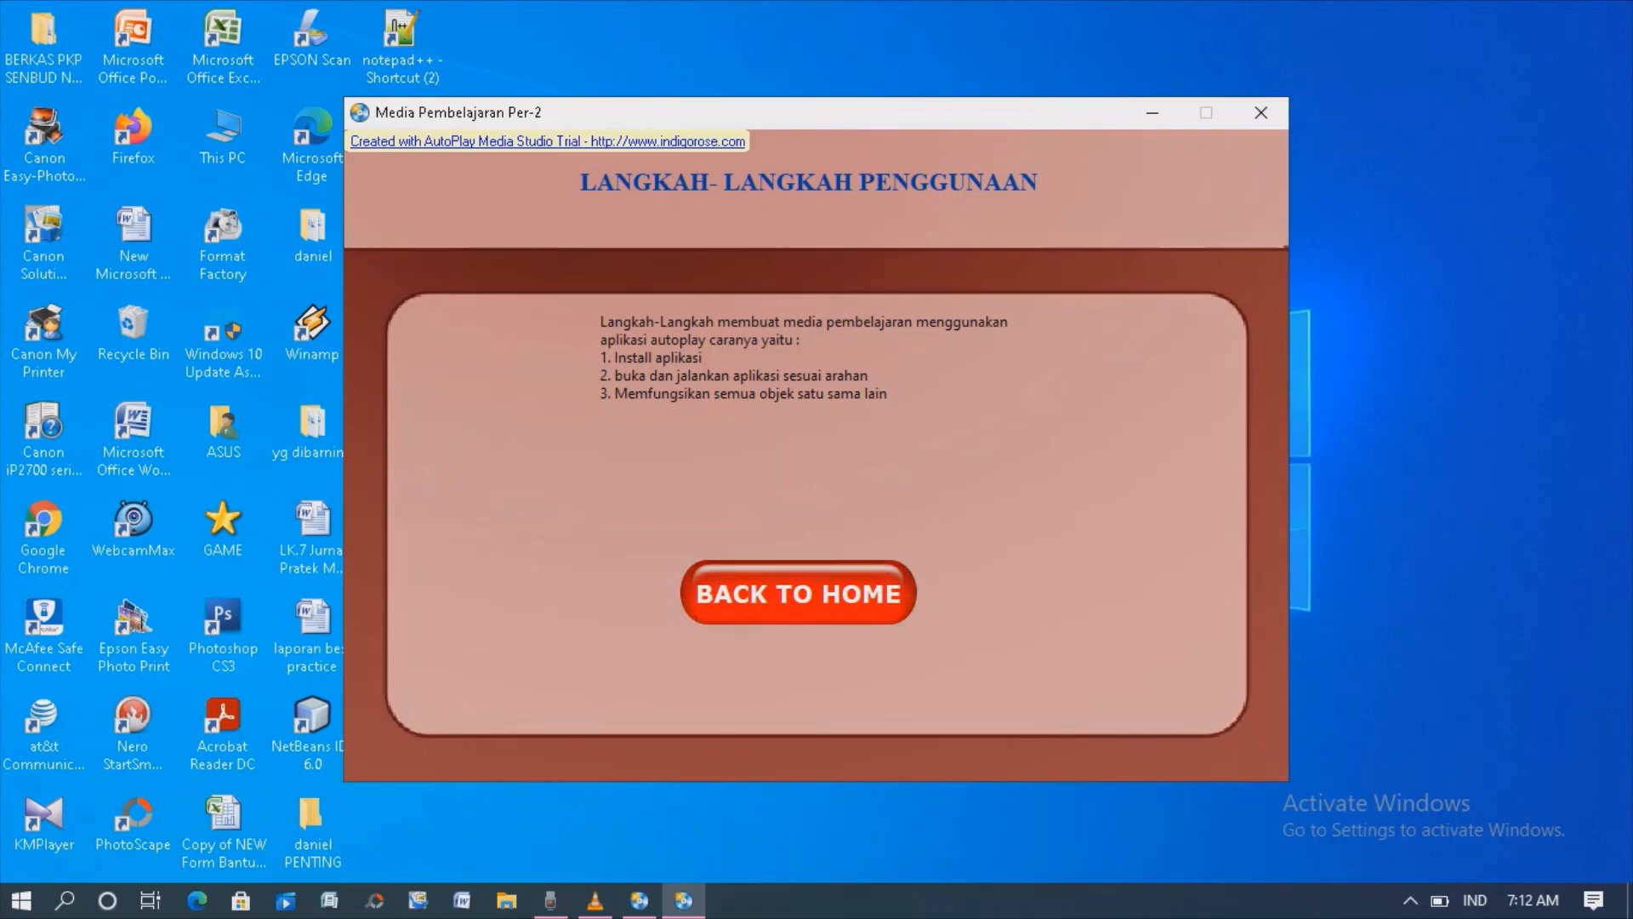
pyautogui.click(798, 593)
pyautogui.click(538, 581)
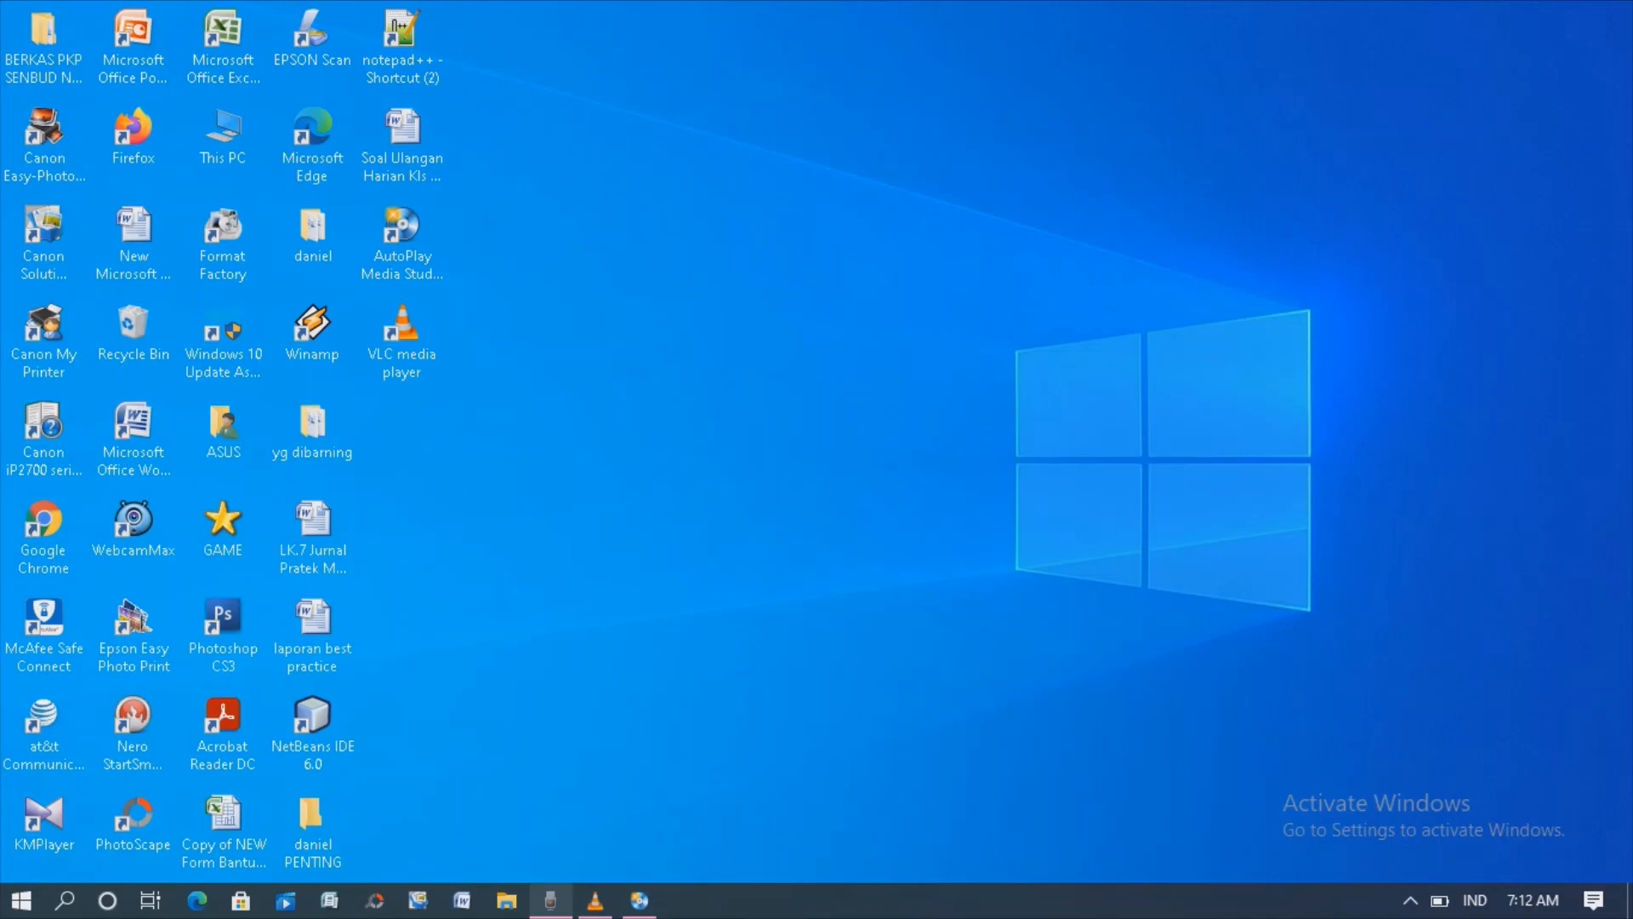
# Step: Switch to the Perekam Ucapan voice recorder, stop the running audio recording and minimize the recorder
pyautogui.click(596, 900)
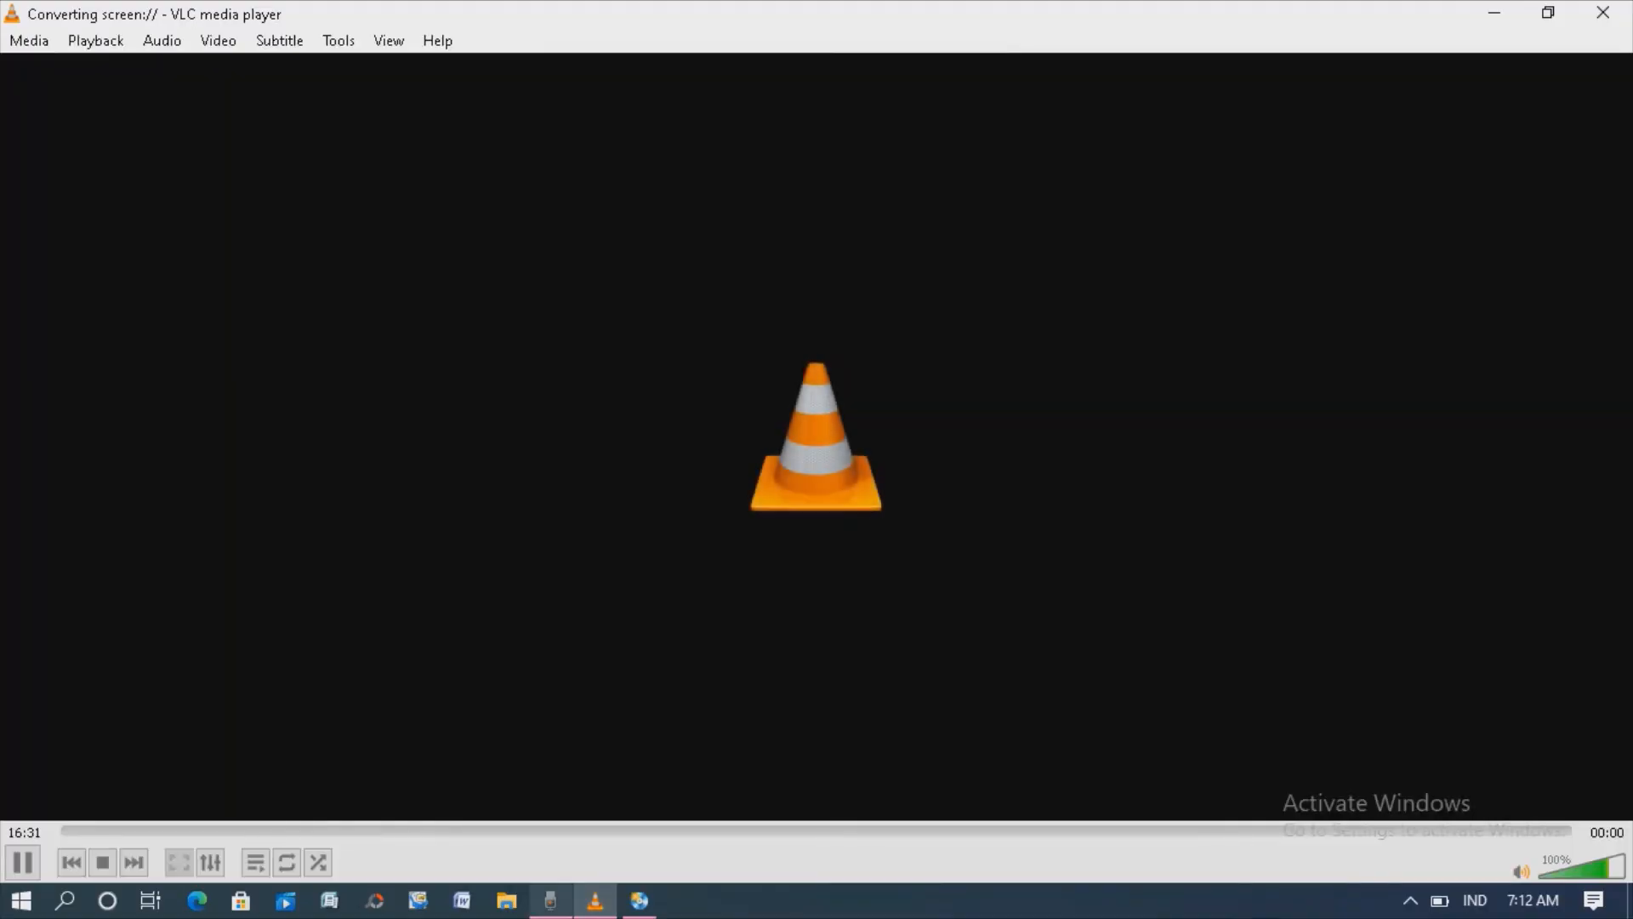
pyautogui.click(551, 900)
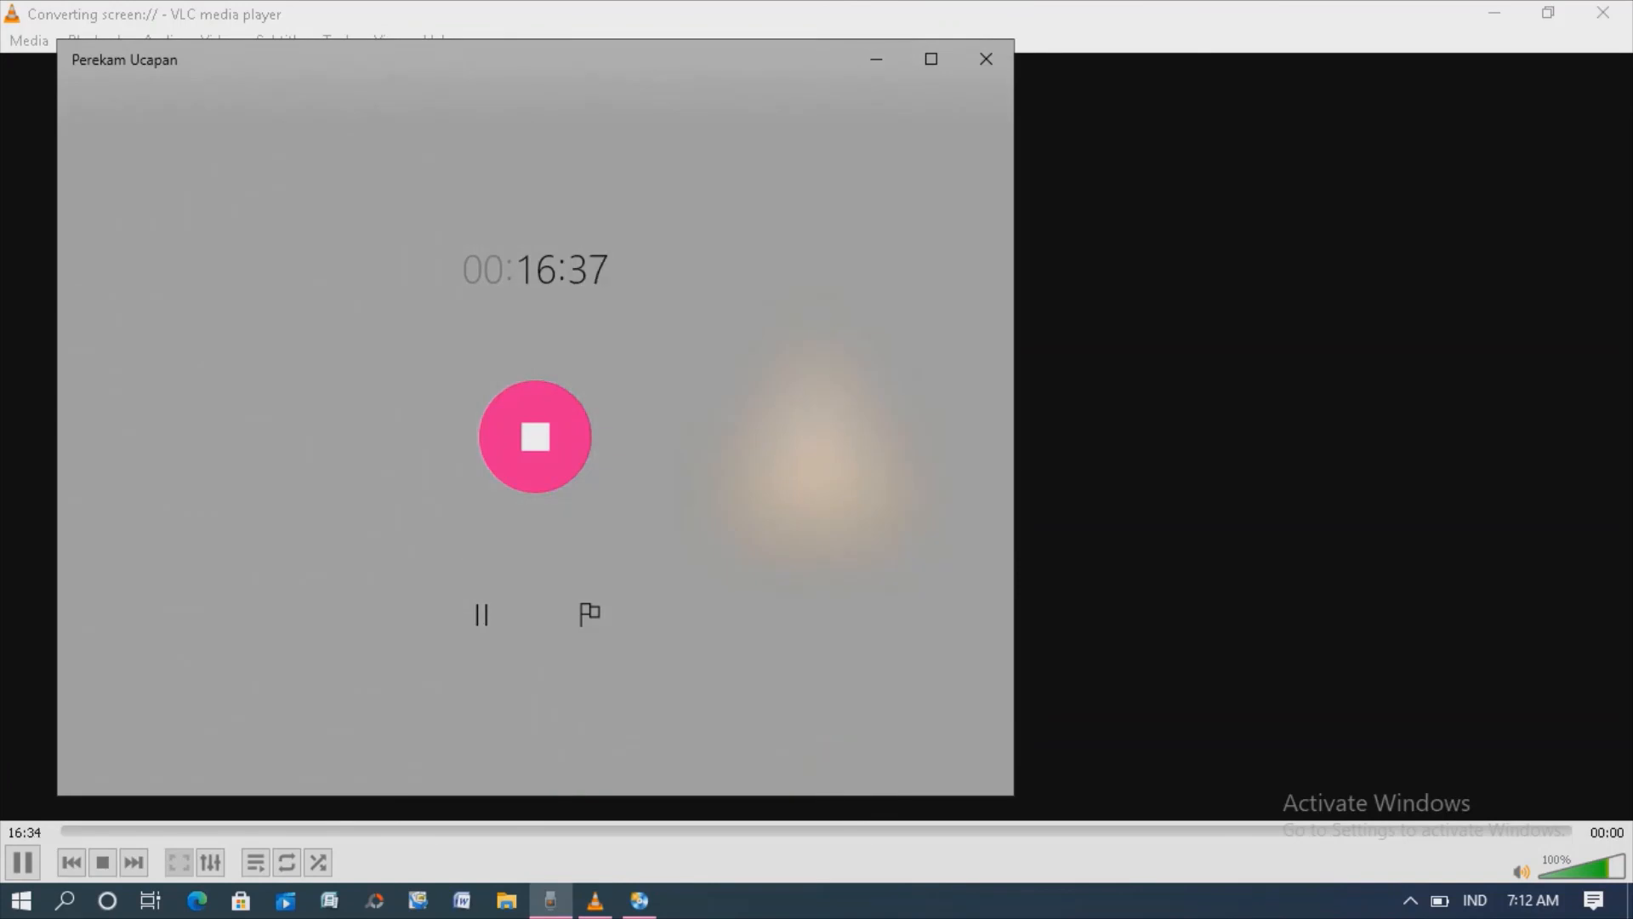
pyautogui.click(535, 436)
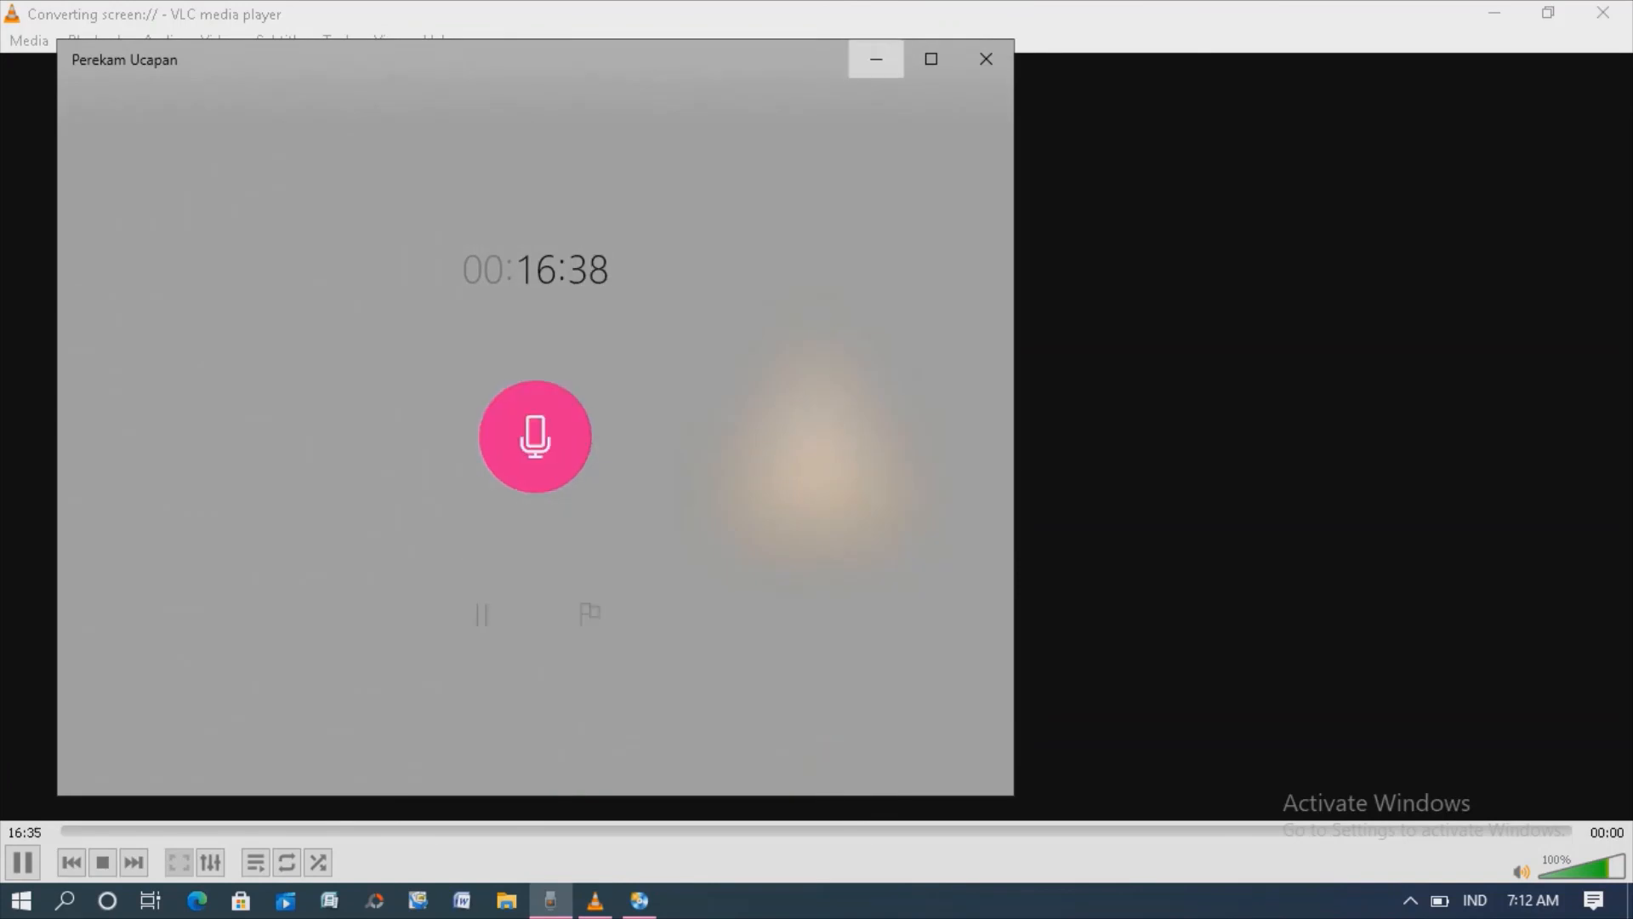
pyautogui.click(876, 59)
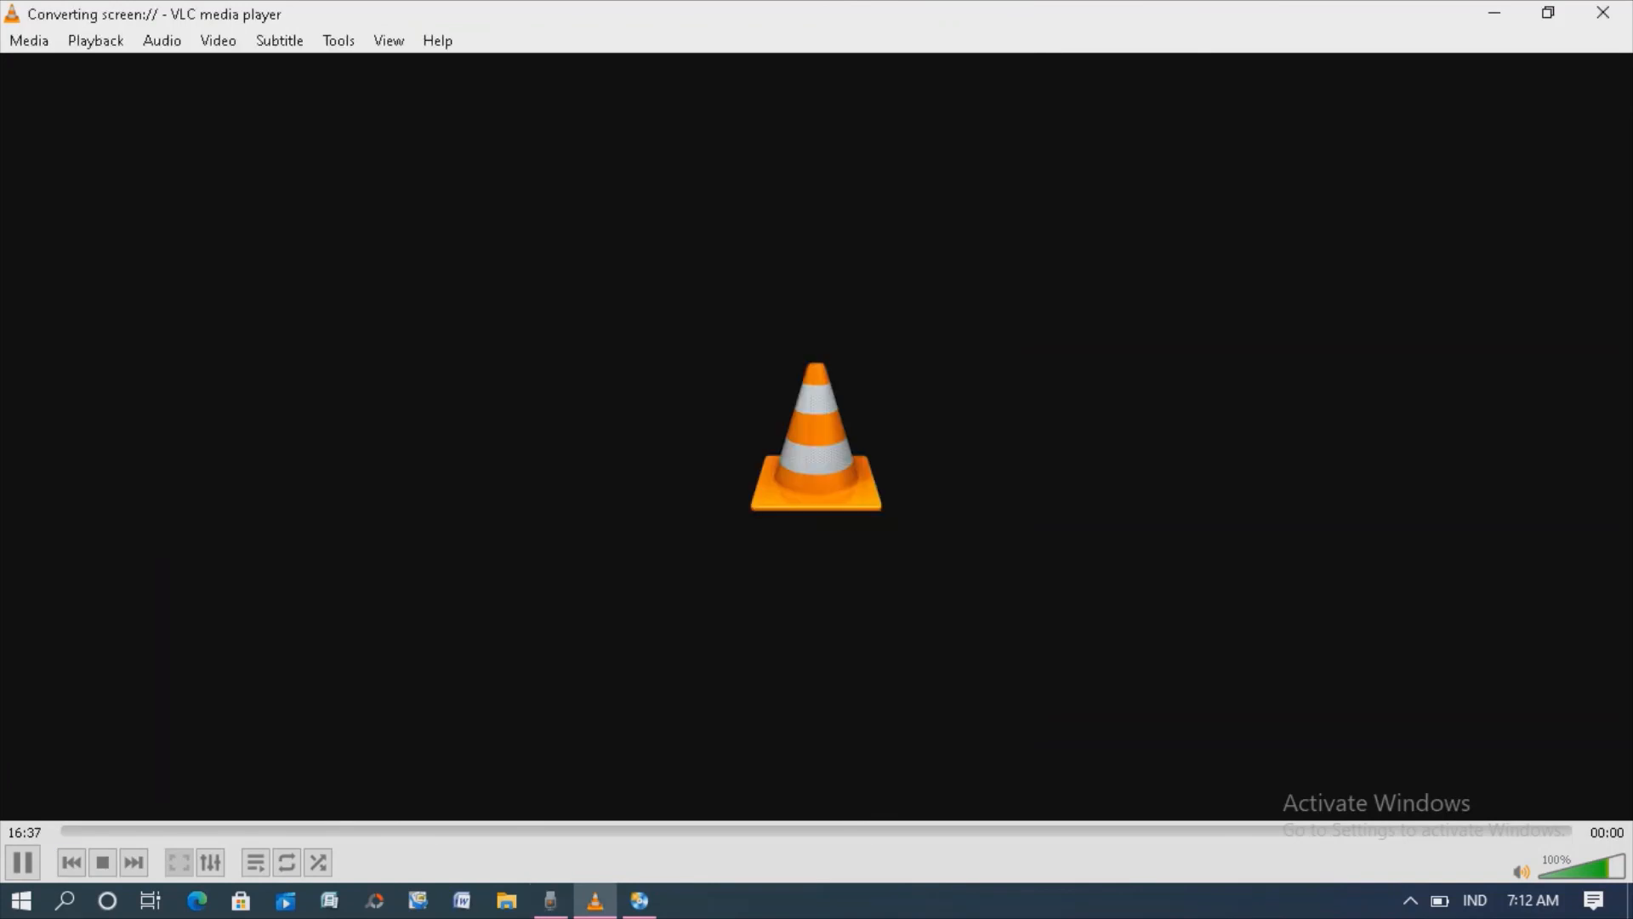